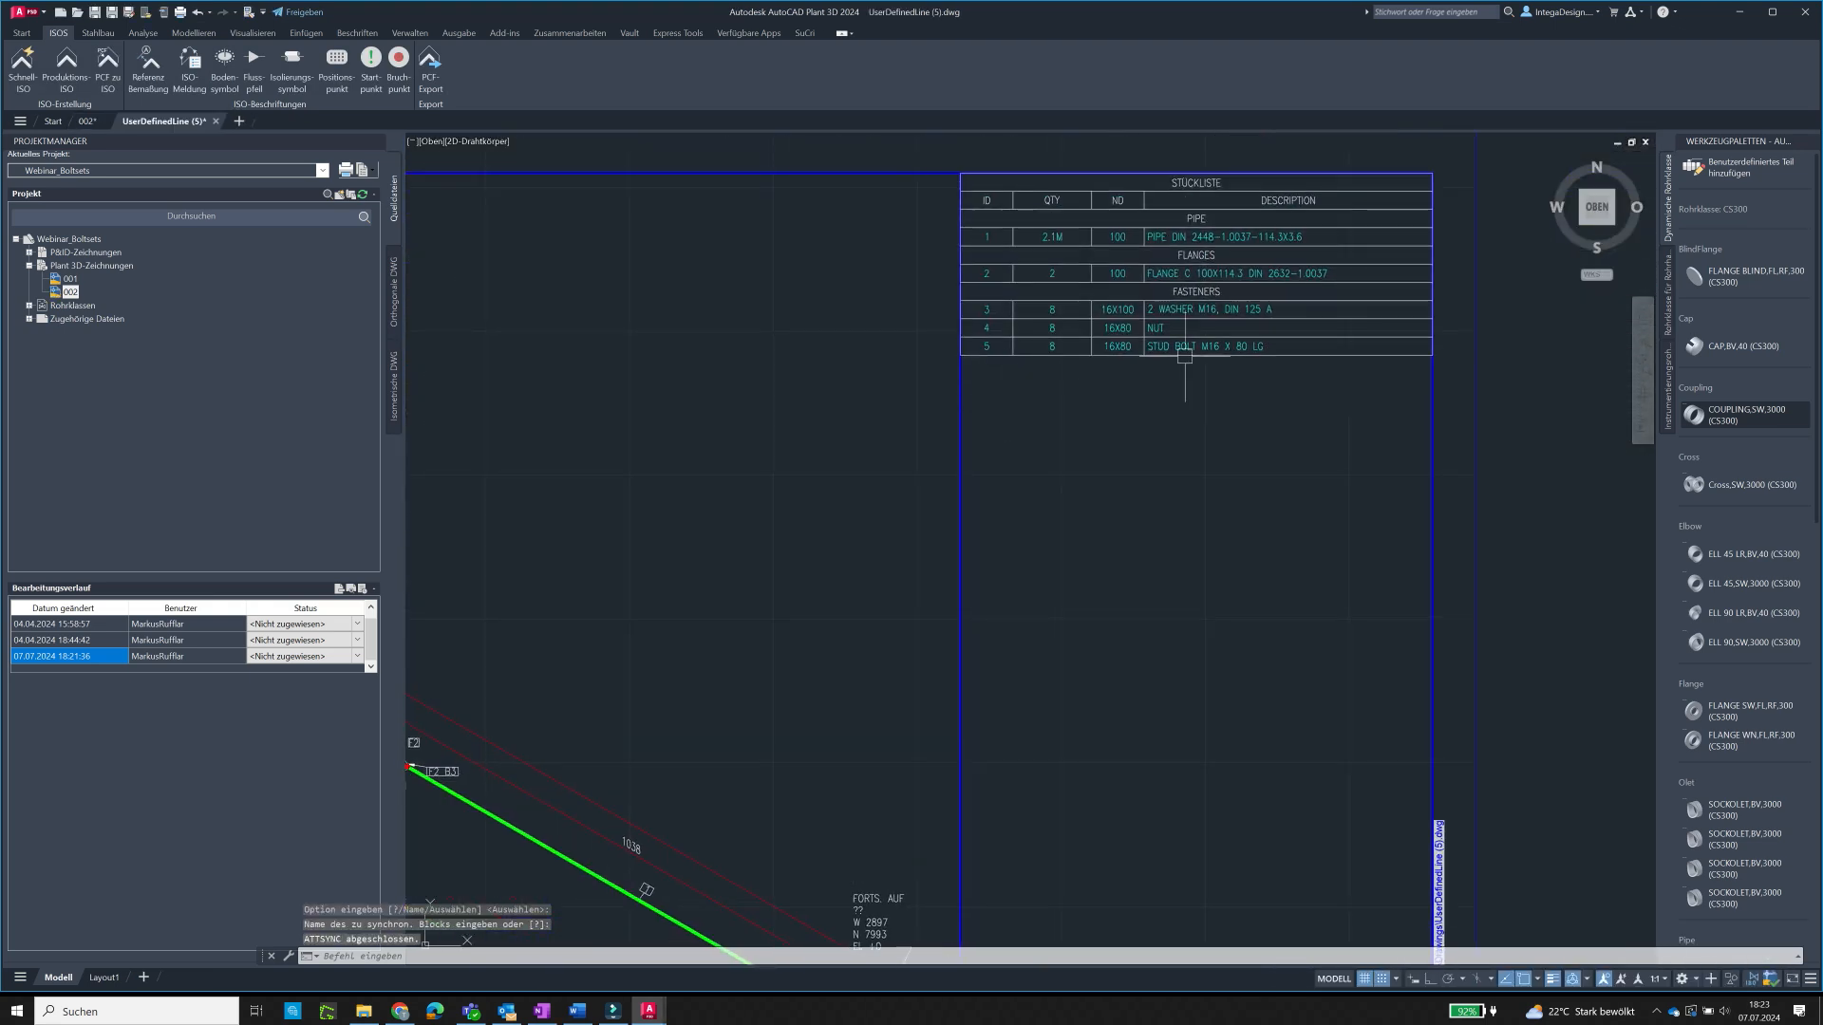
- Examine the pipe, flange and fastener rows of the STÜCKLISTE table in the isometric drawing
scroll(1185, 361, up, 4)
middle_drag(1171, 610, 1155, 685)
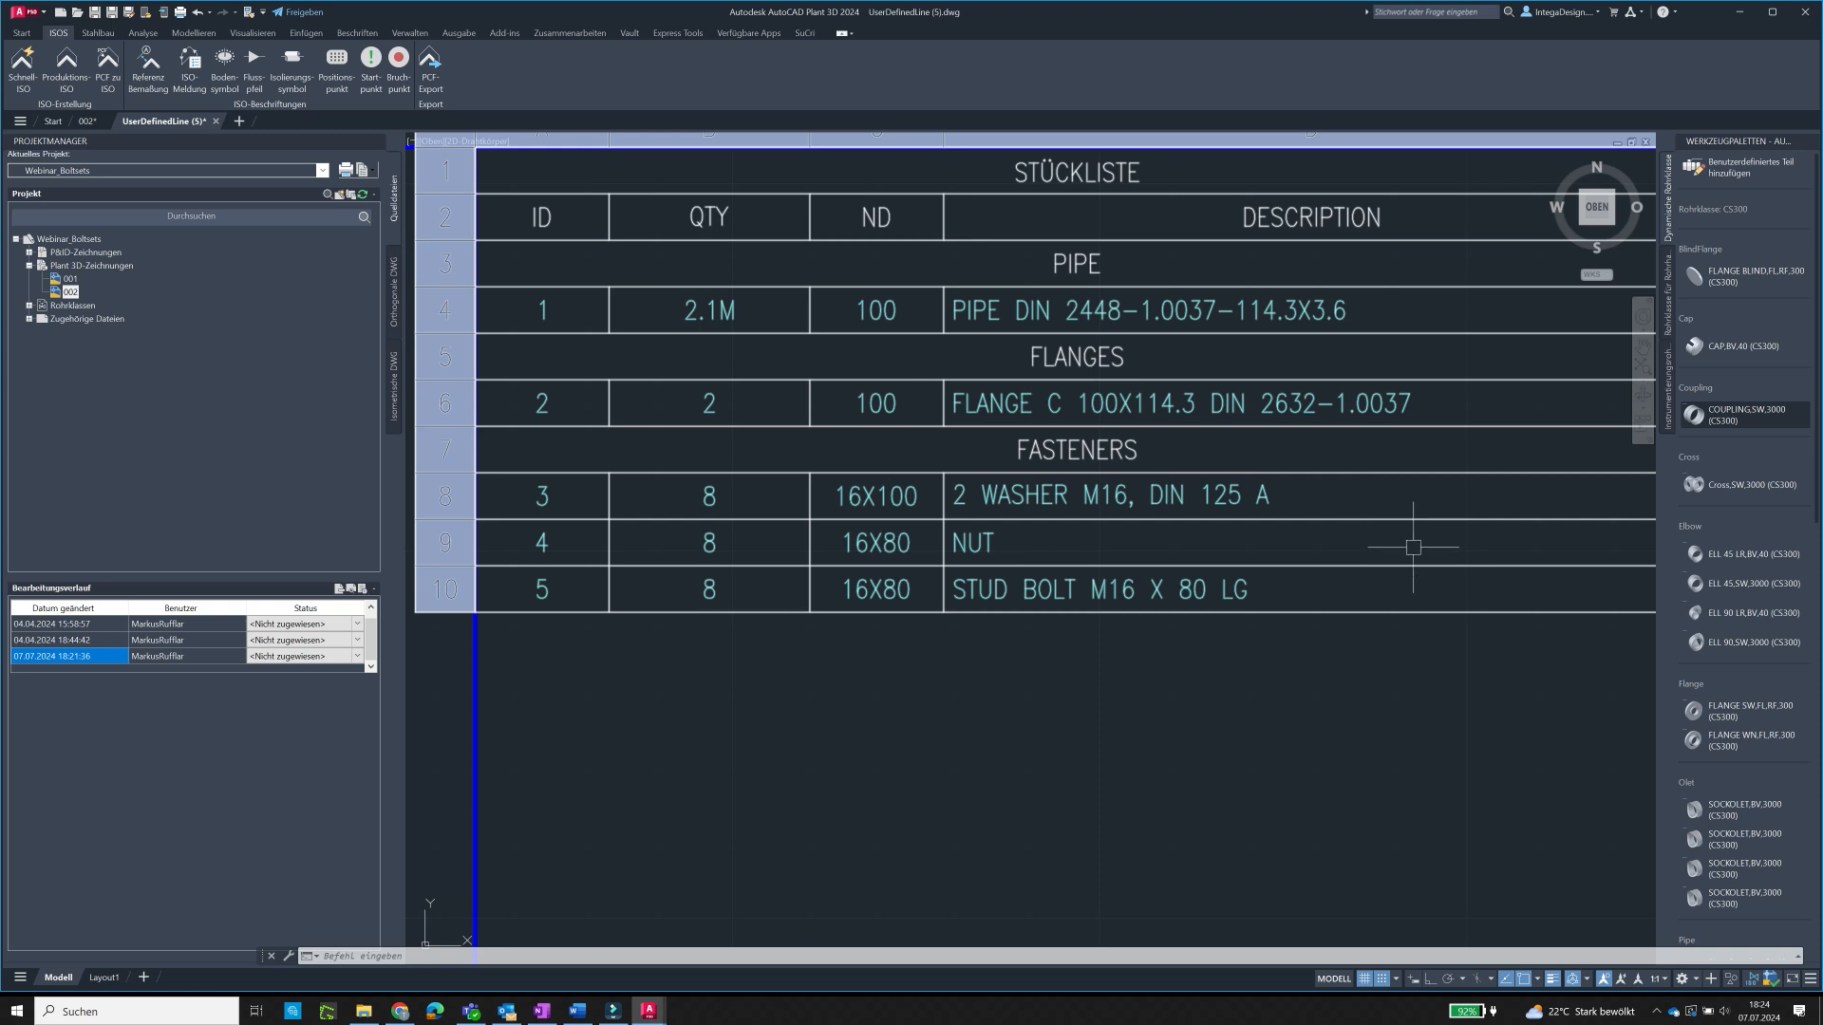
scroll(1412, 541, down, 2)
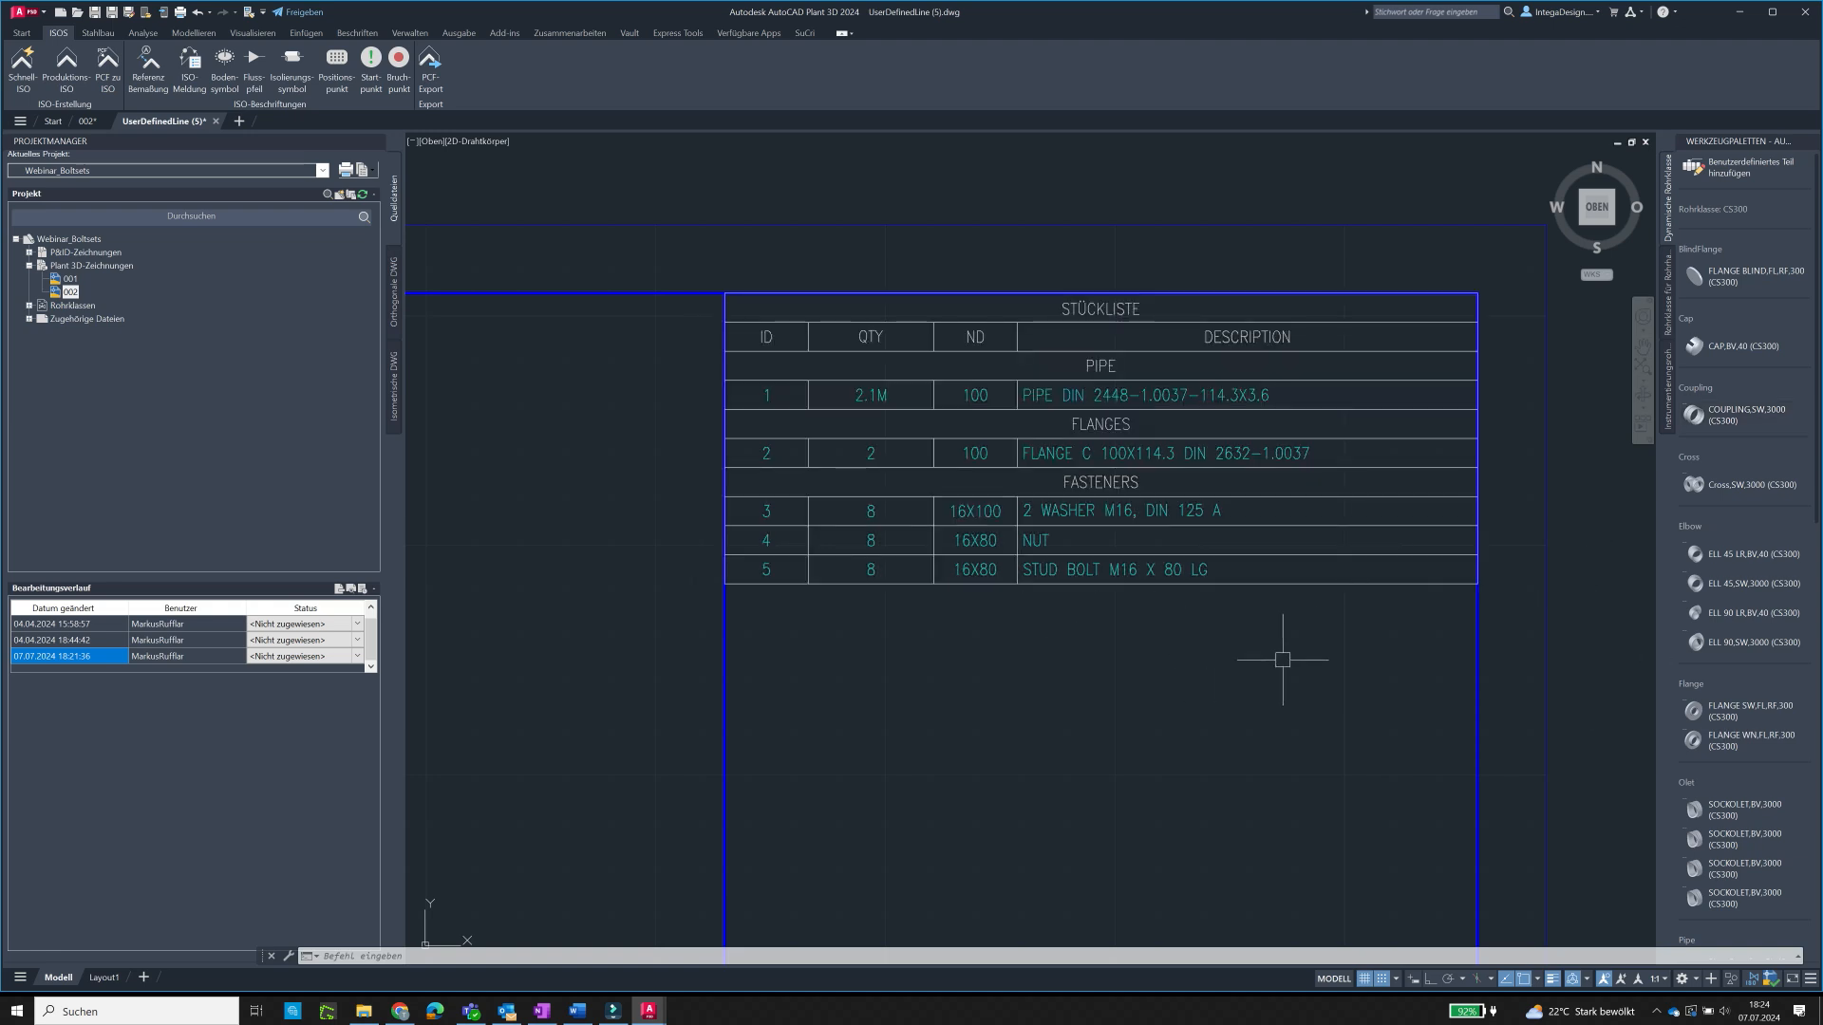
middle_drag(1097, 688, 1075, 648)
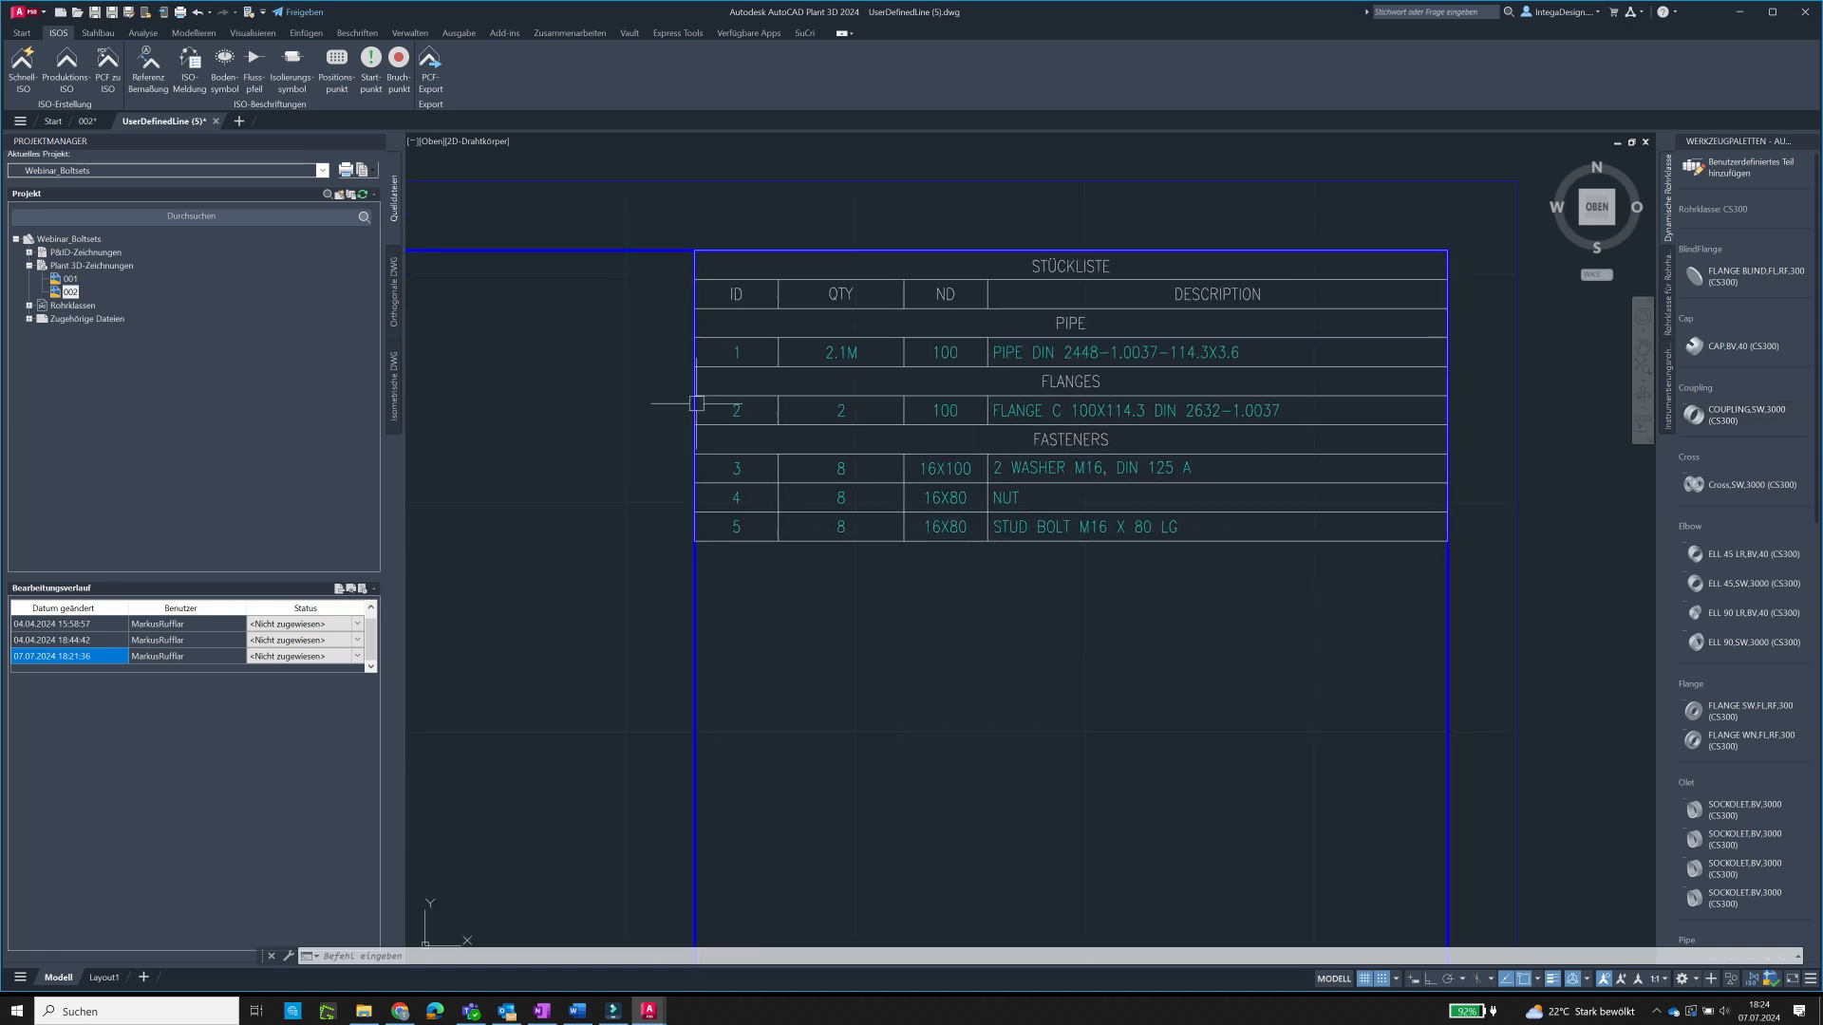
middle_drag(1196, 599, 1165, 599)
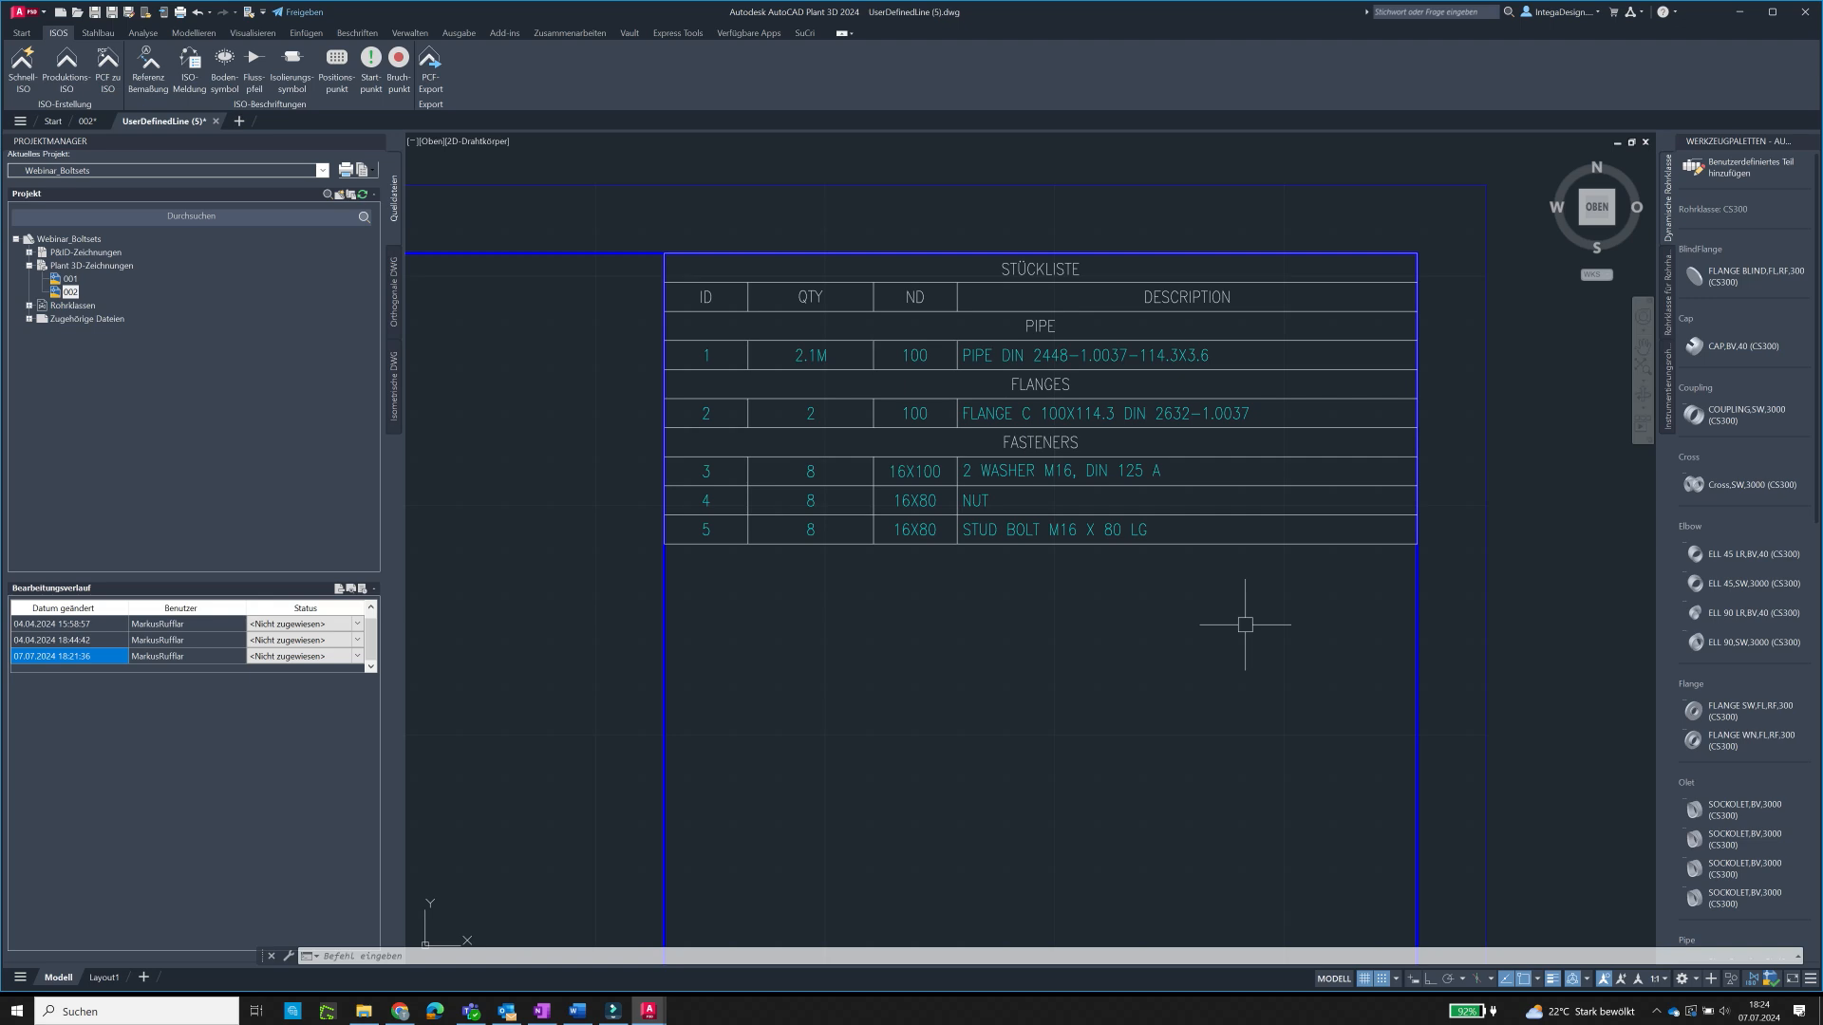
click(1358, 545)
key(Escape)
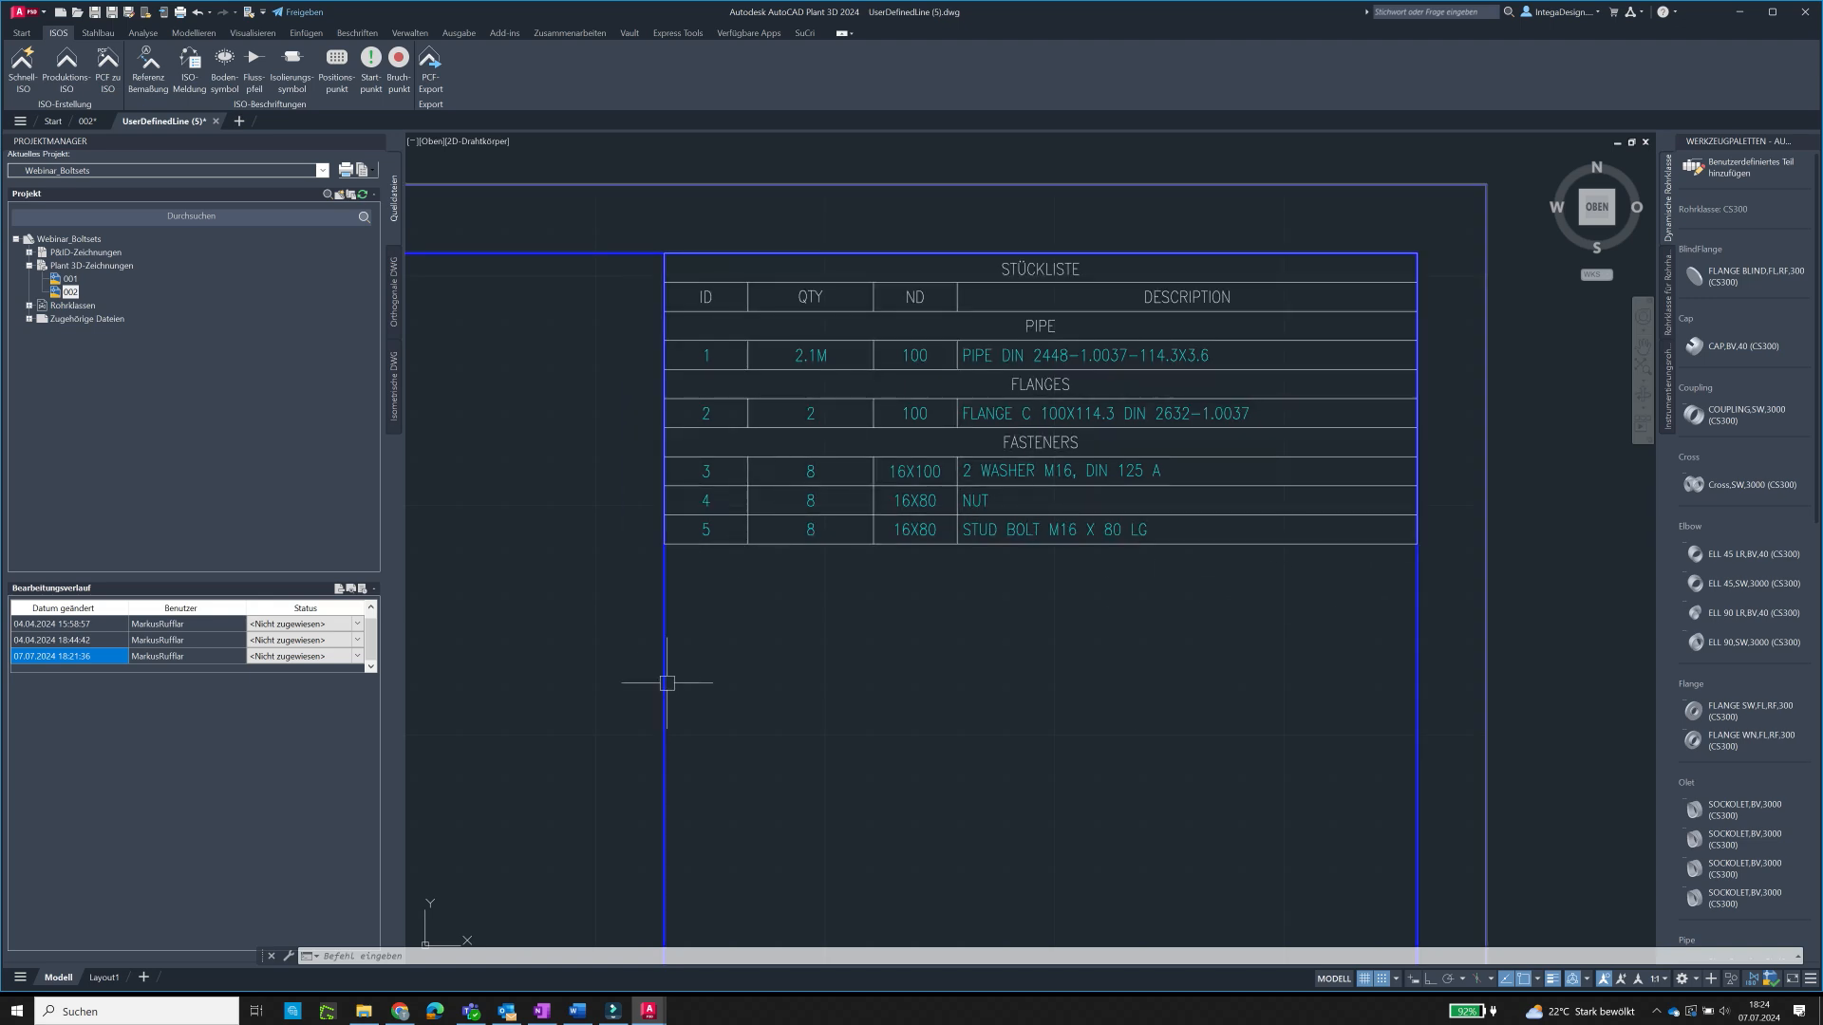
- Open IsoConfig.xml from the Webinar_Boltsets project's Isometric\Check_A2 folder in Notepad++
click(366, 1012)
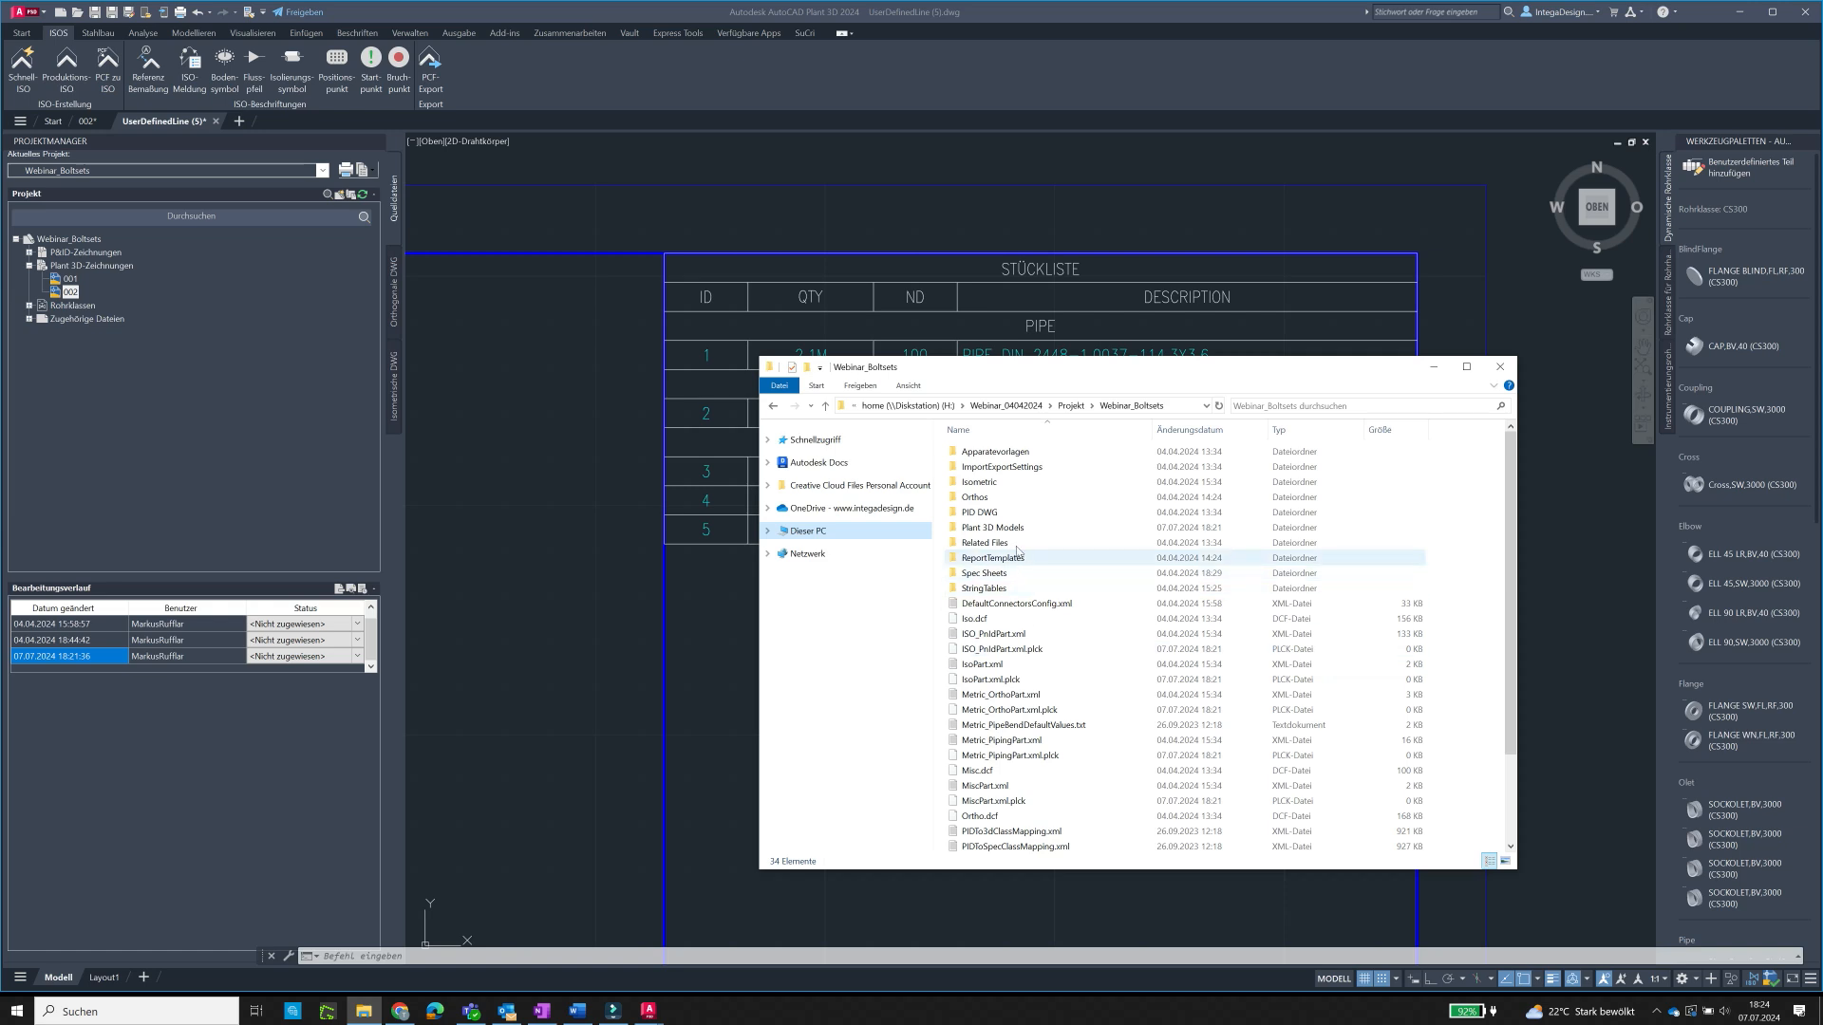
double_click(983, 482)
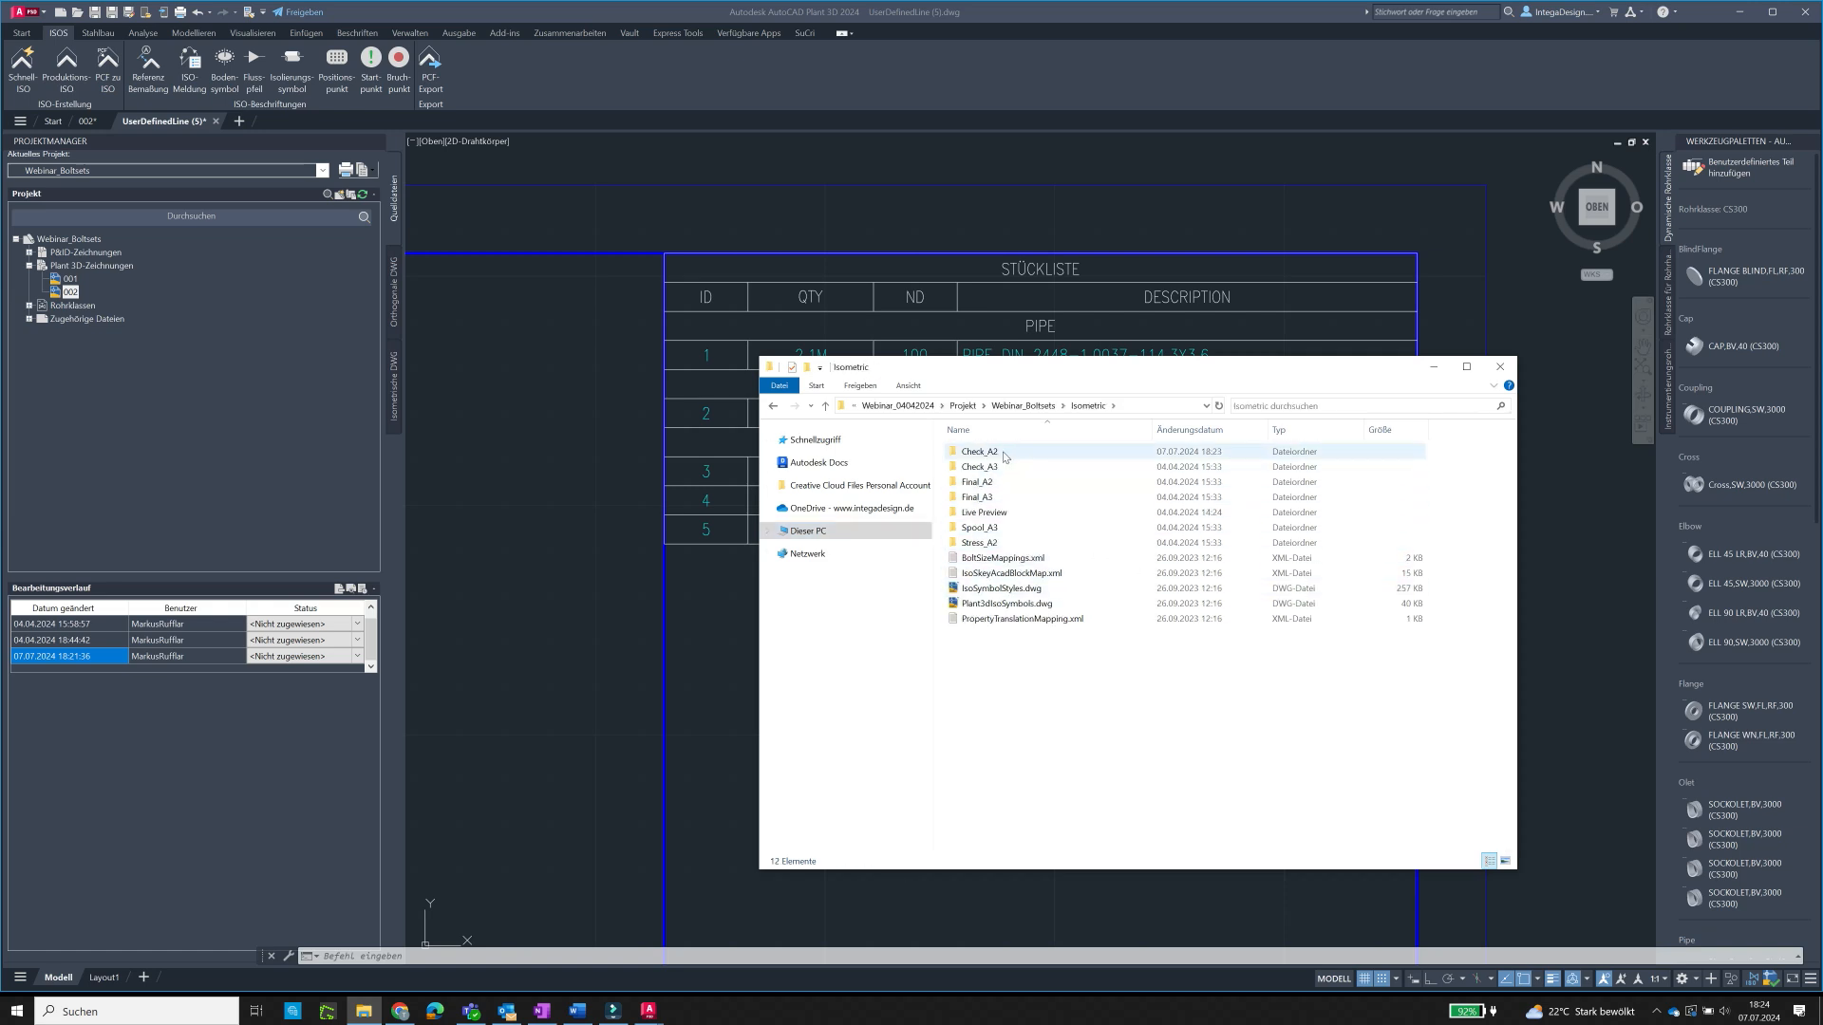
click(972, 457)
double_click(972, 457)
click(967, 544)
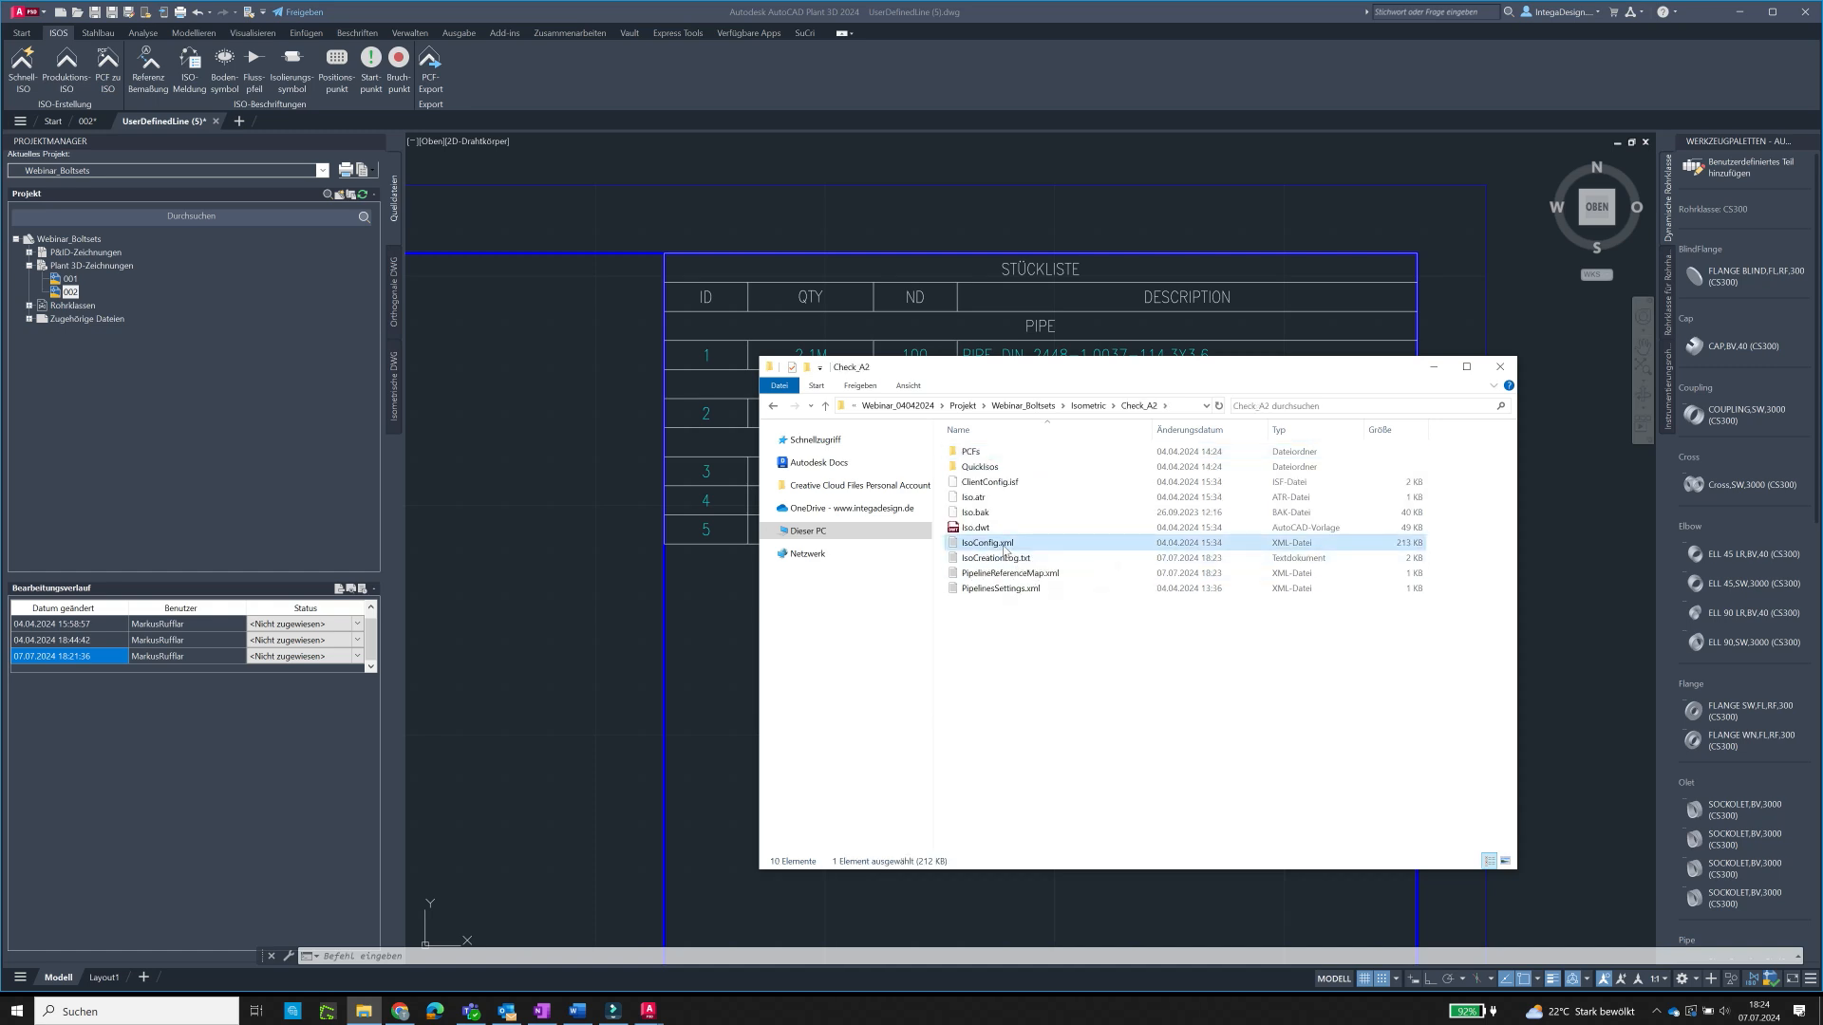
right_click(1003, 546)
click(1082, 606)
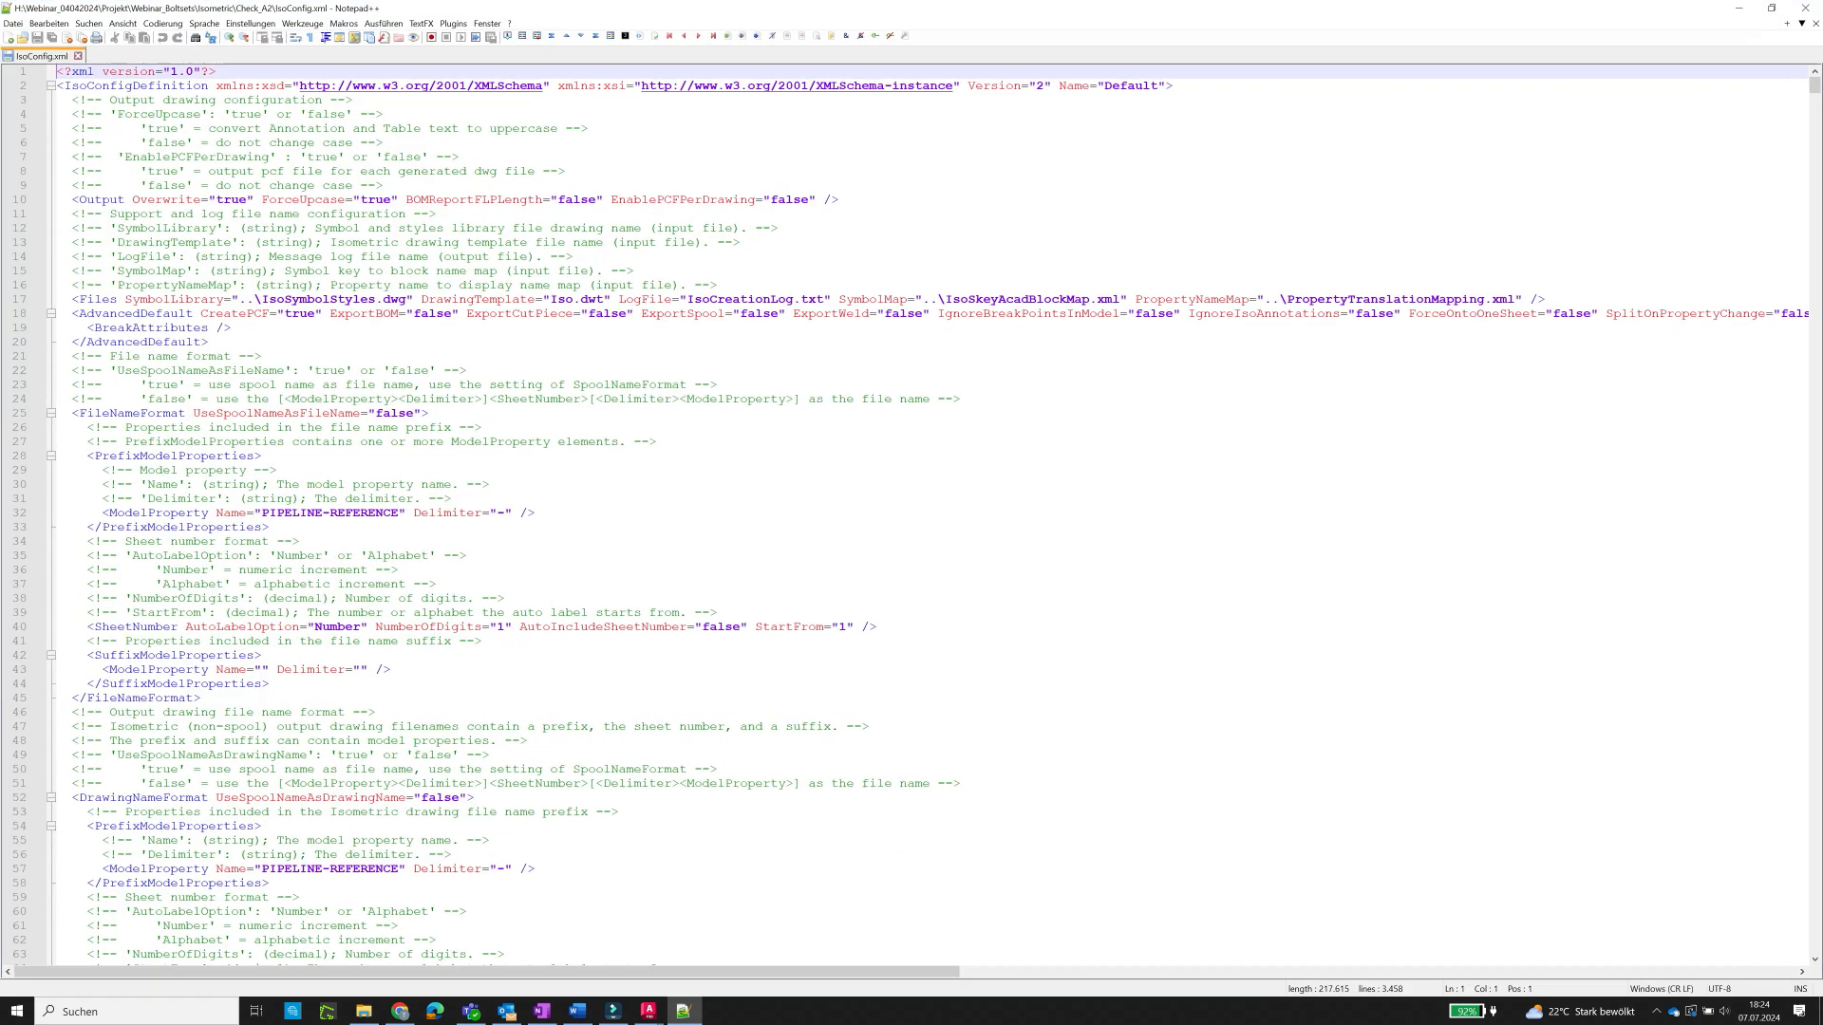
- Locate the Fastener filter definition in the Filters section near the end of IsoConfig.xml
click(831, 427)
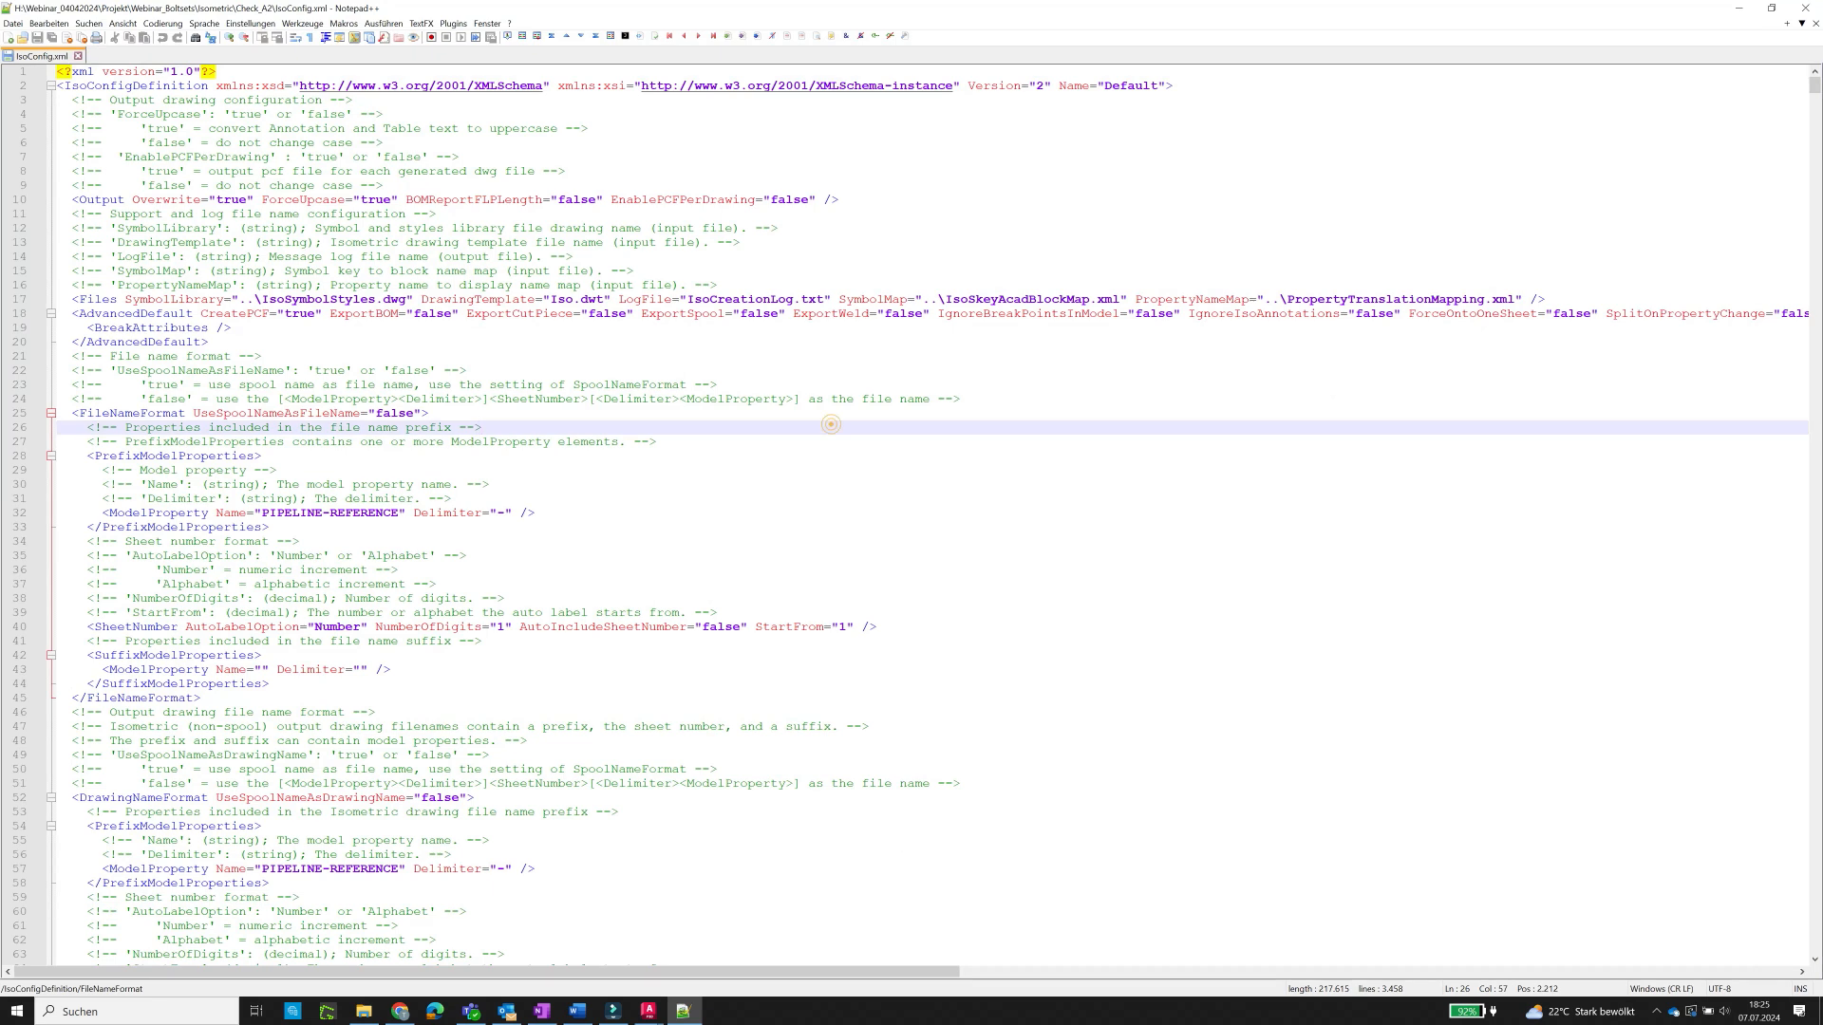
scroll(911, 513, down, 20)
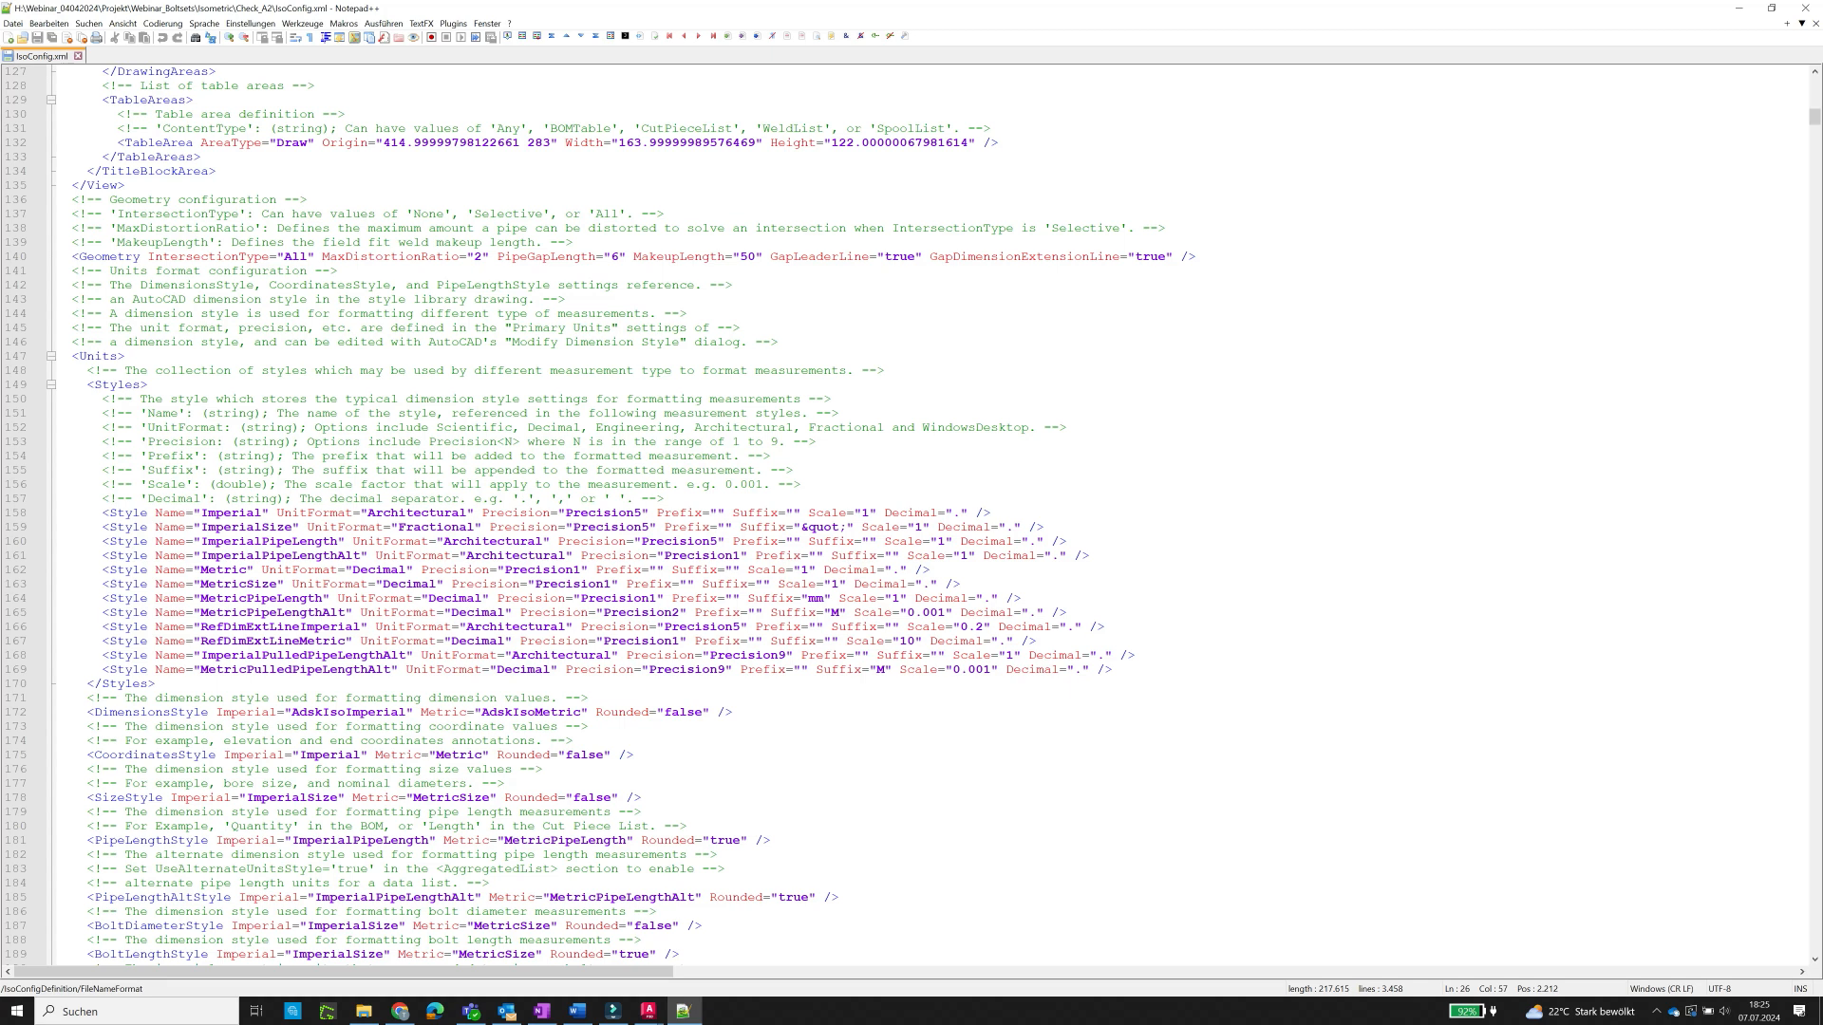
scroll(912, 512, down, 20)
scroll(912, 513, down, 20)
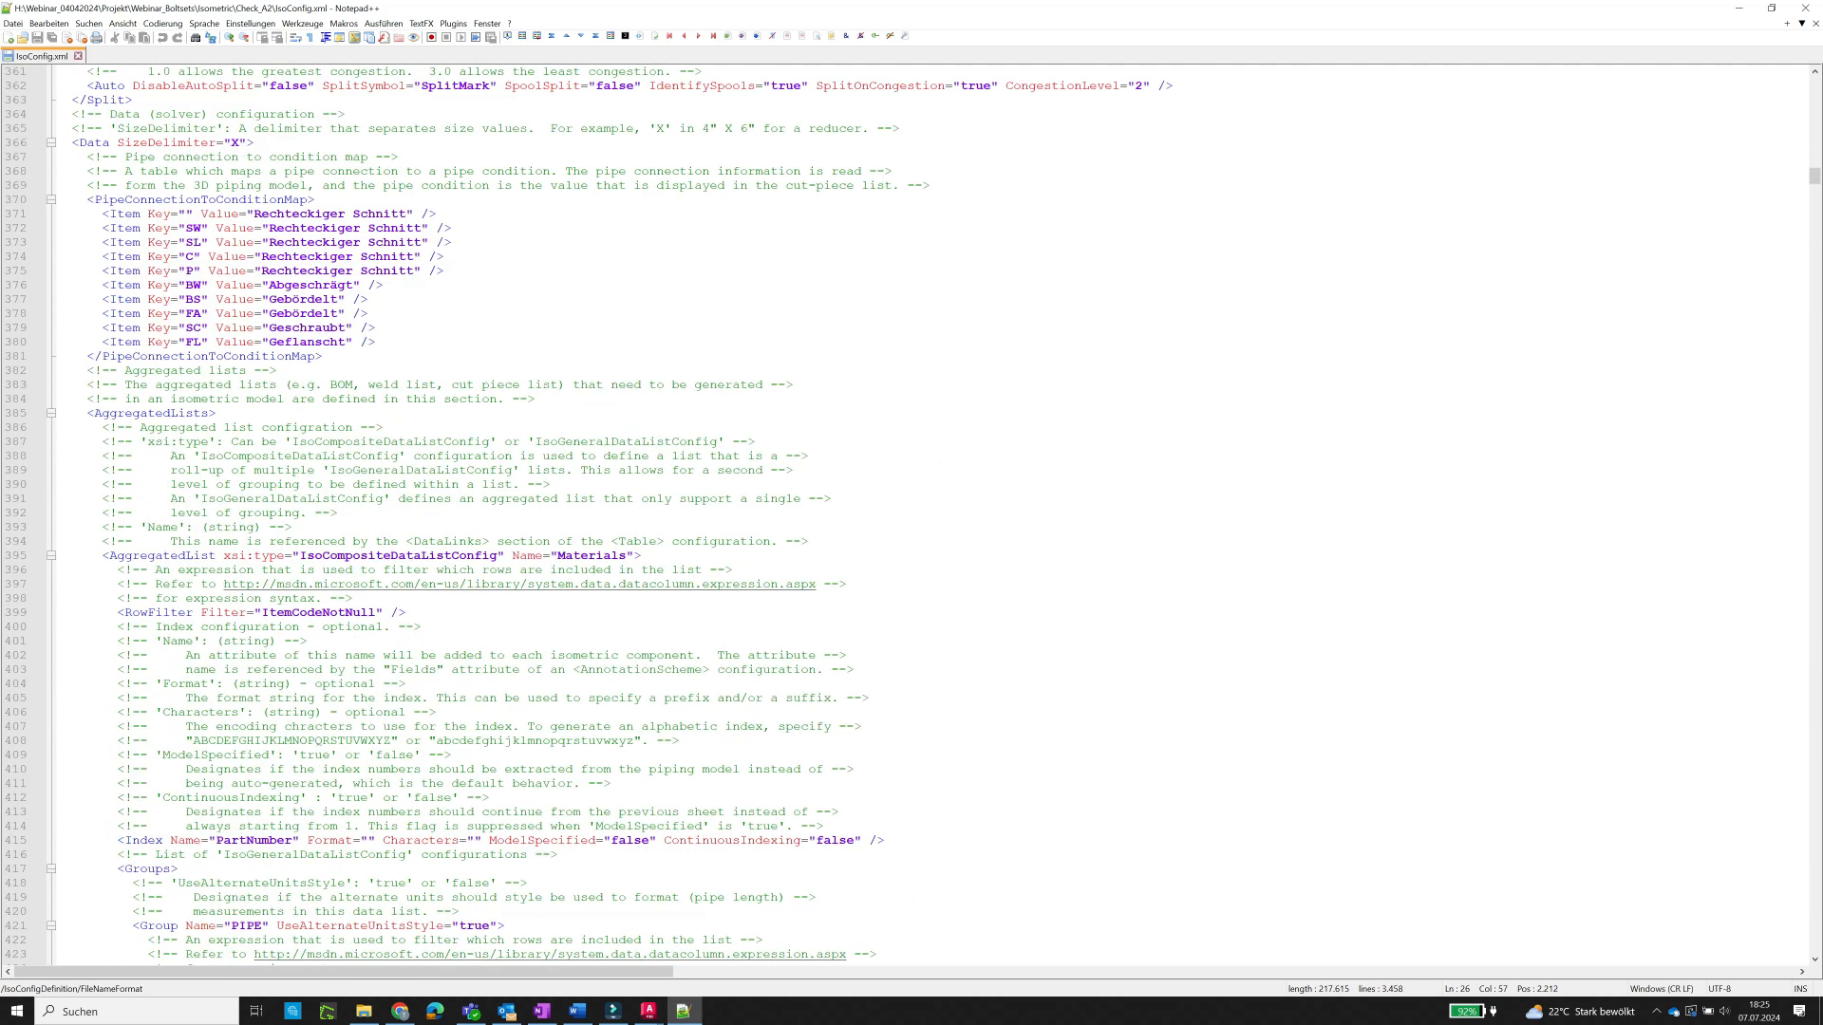
scroll(911, 513, down, 20)
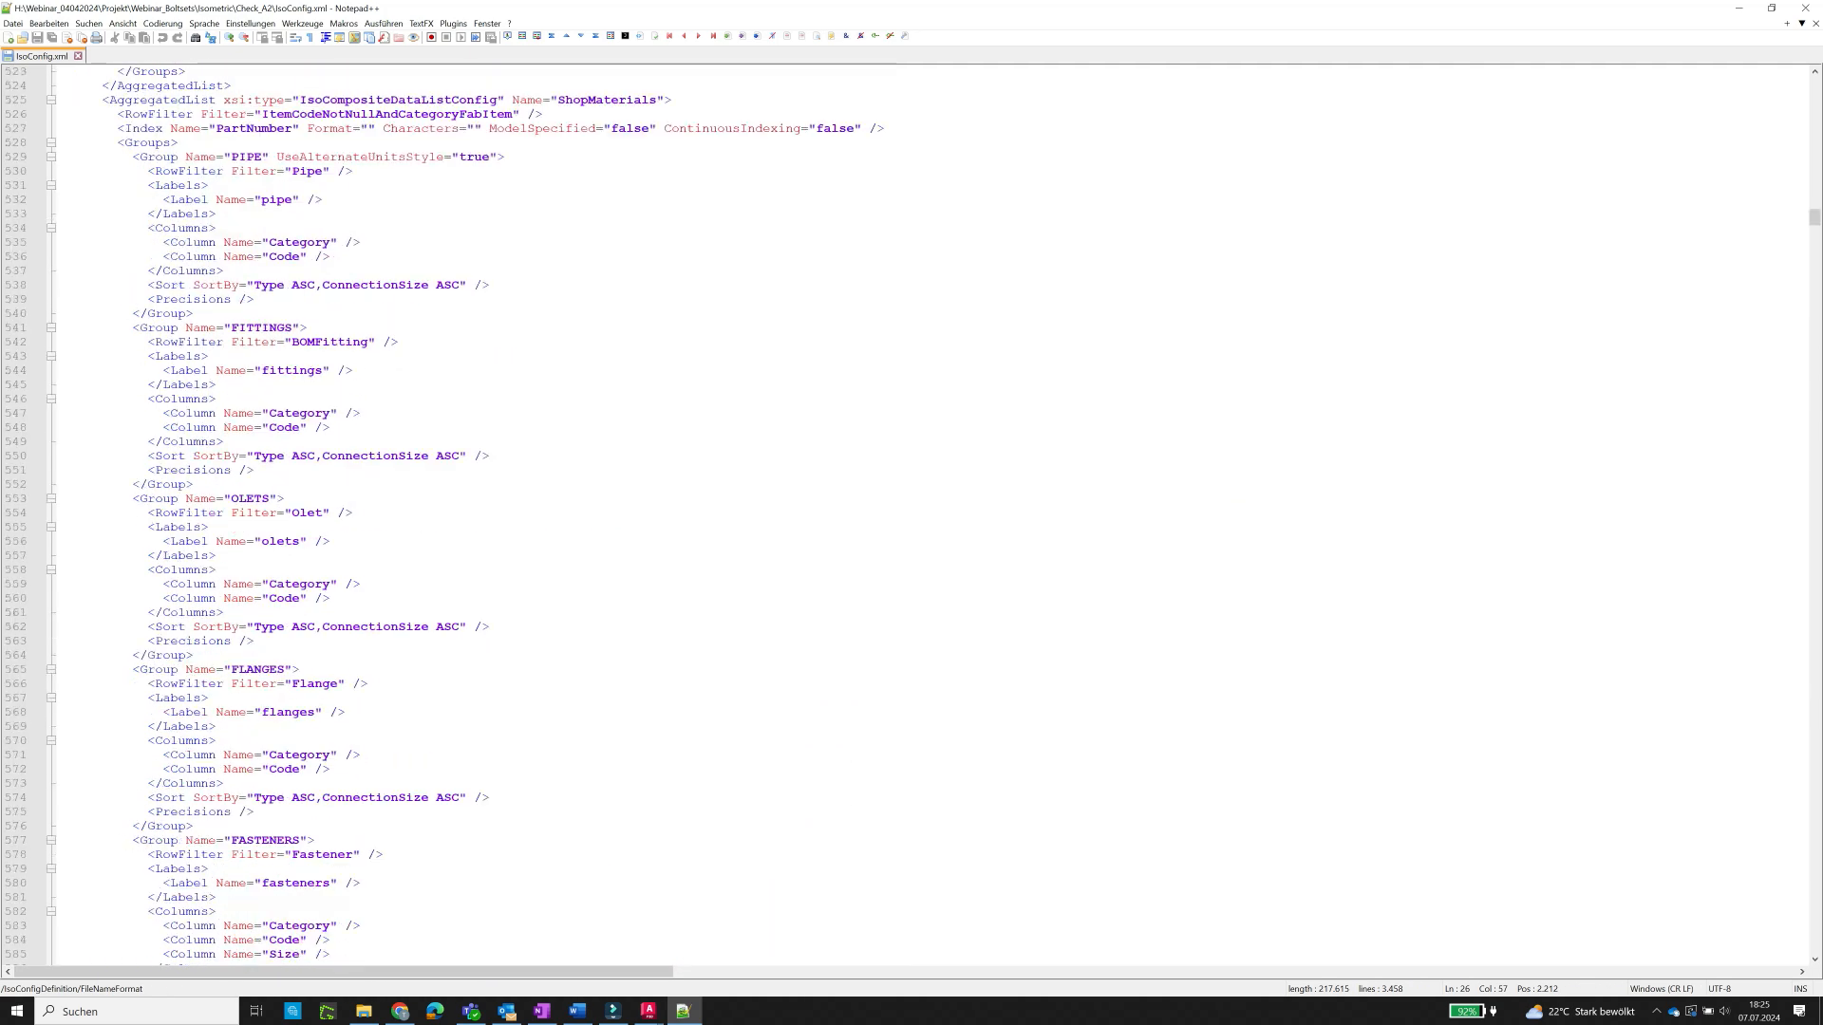
scroll(911, 512, down, 20)
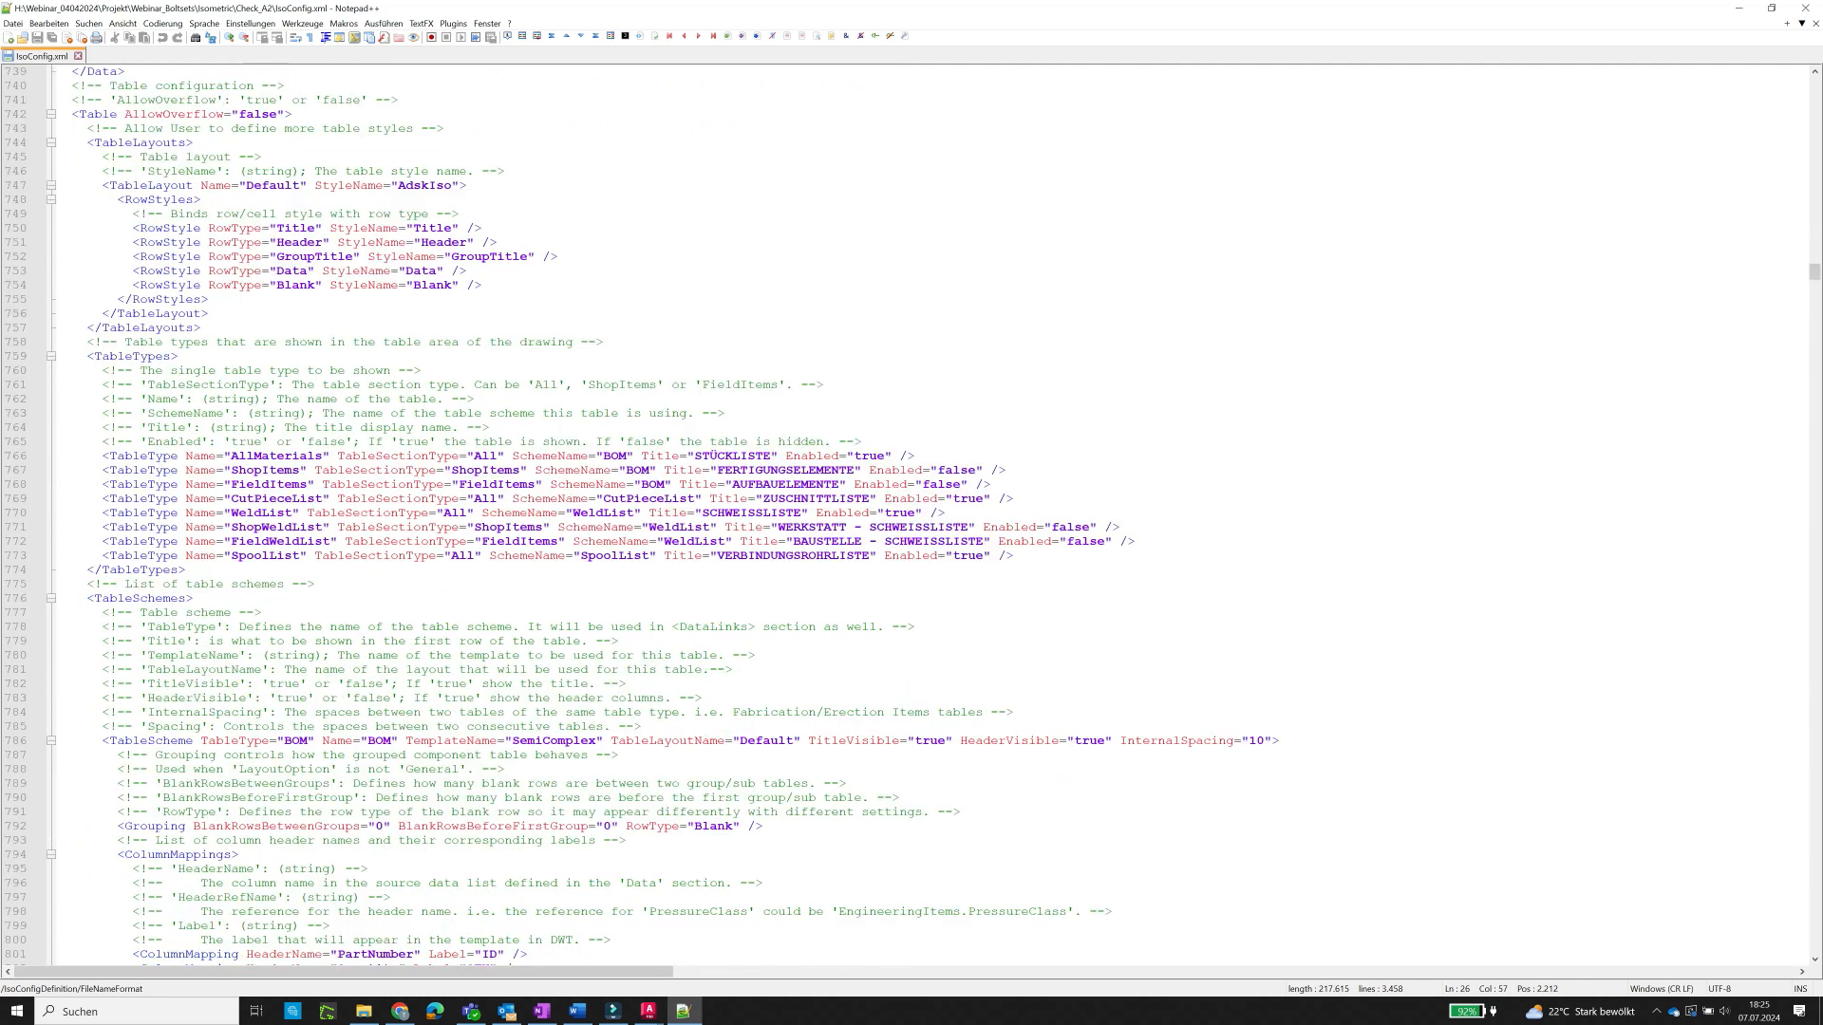
scroll(912, 513, down, 20)
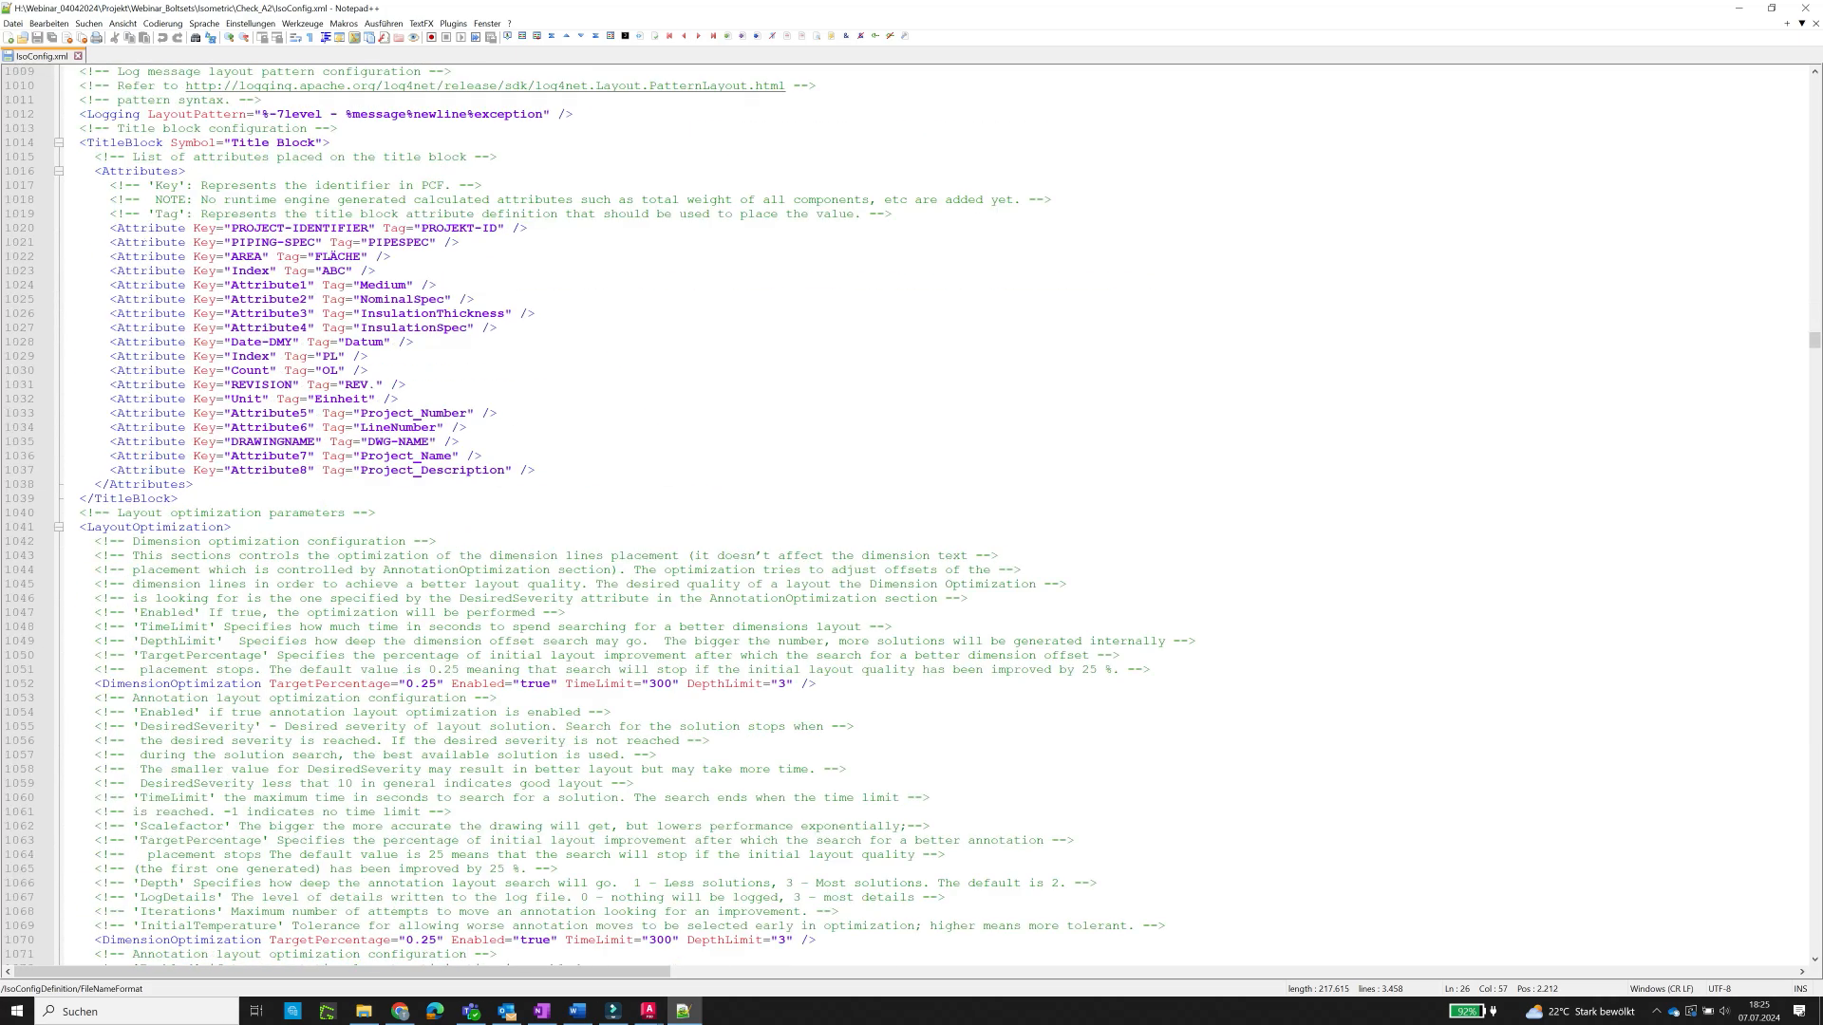
scroll(912, 513, down, 20)
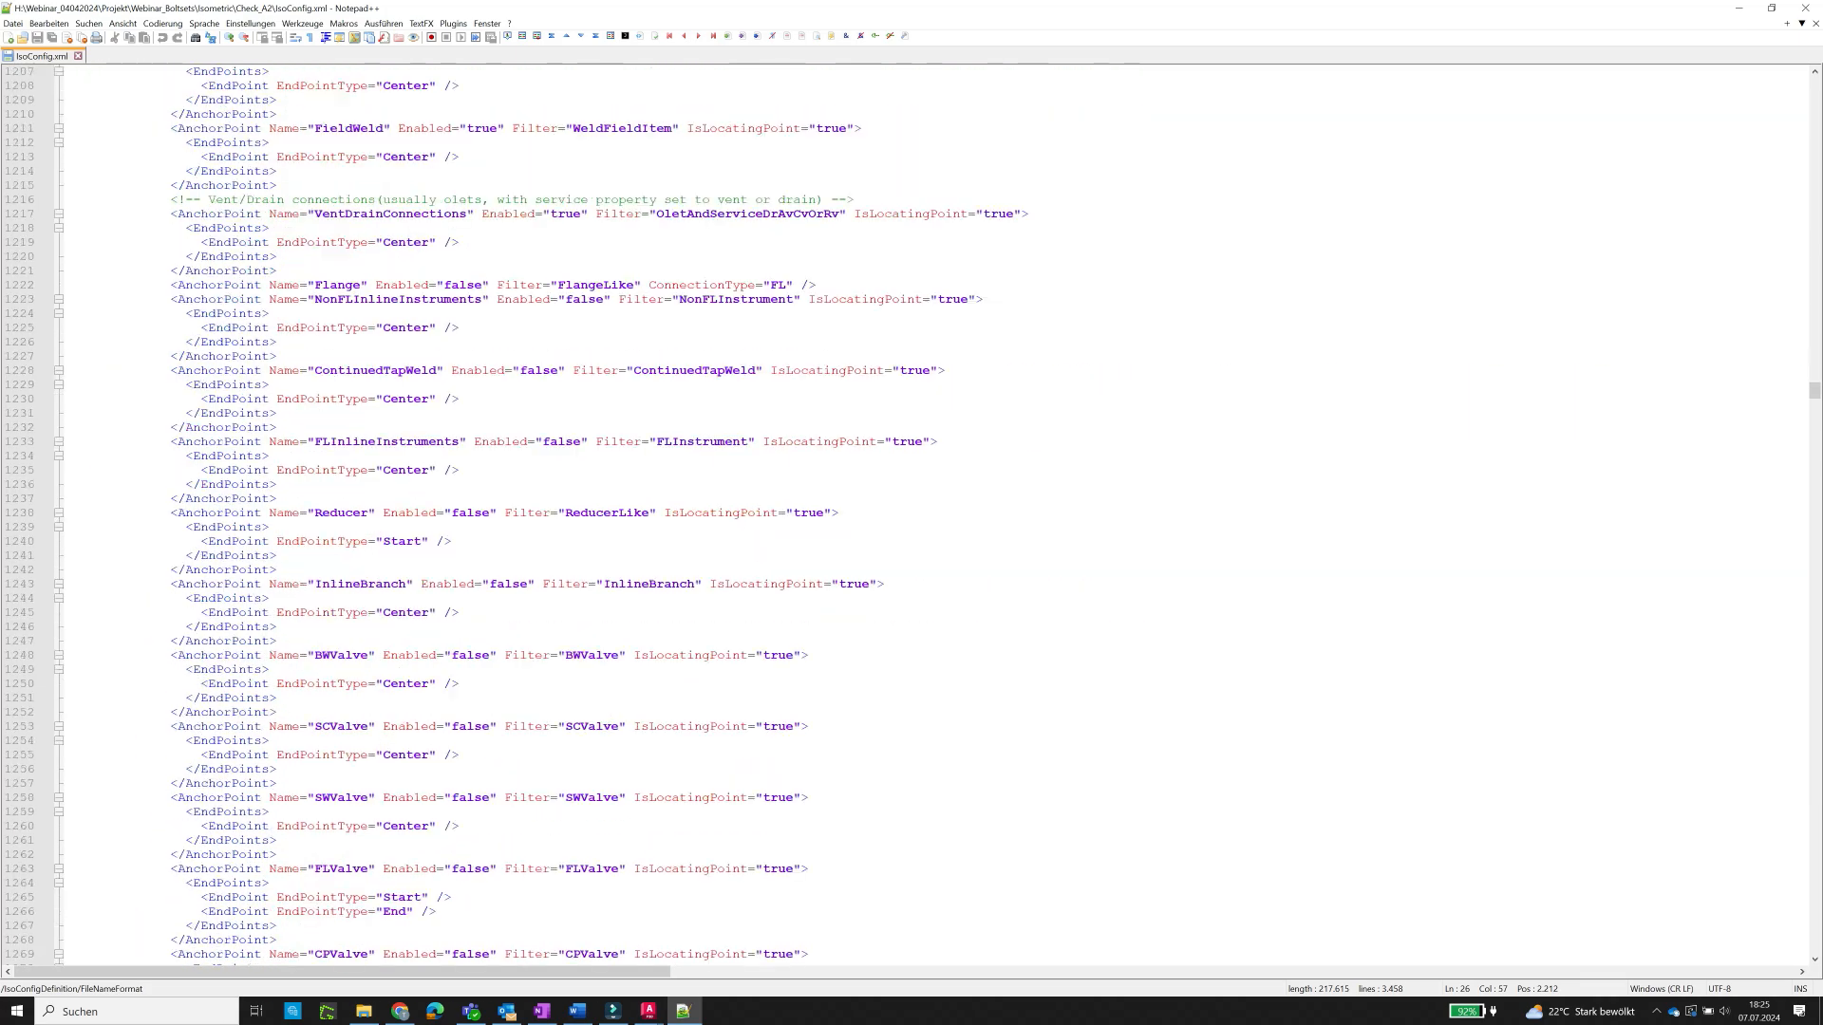
scroll(912, 513, down, 20)
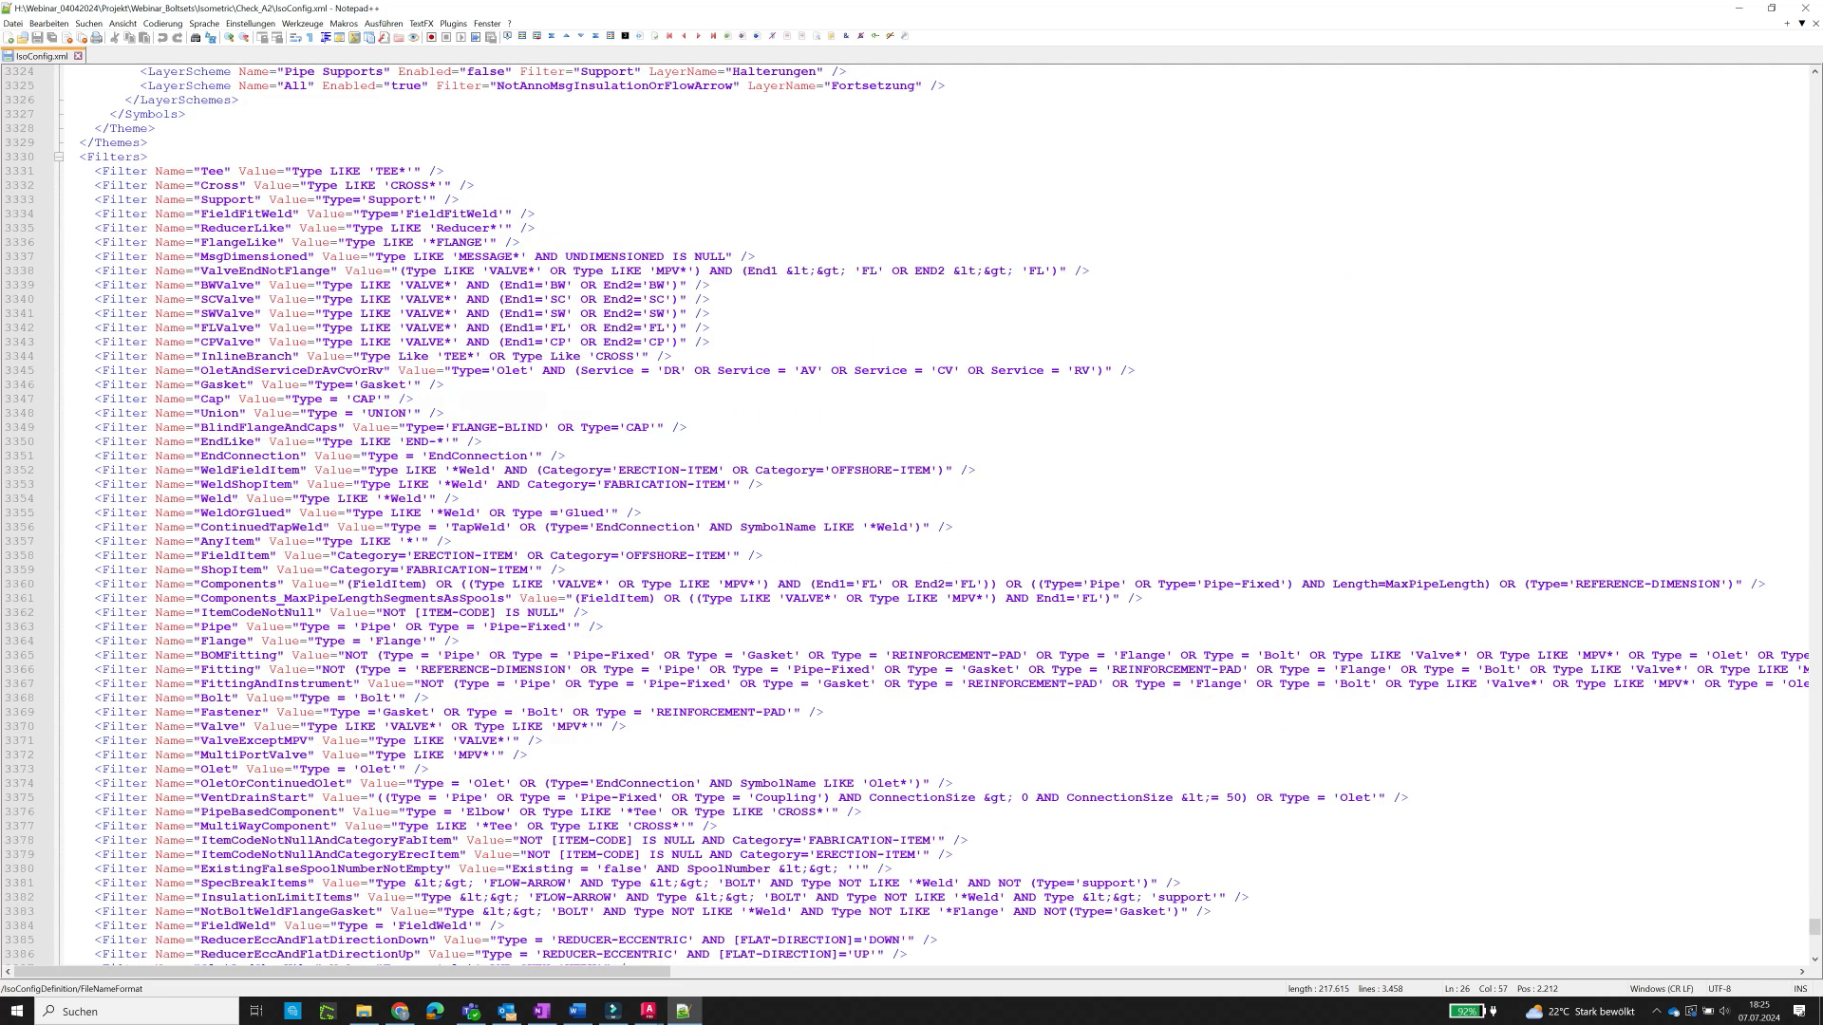
scroll(912, 513, down, 12)
scroll(911, 512, up, 6)
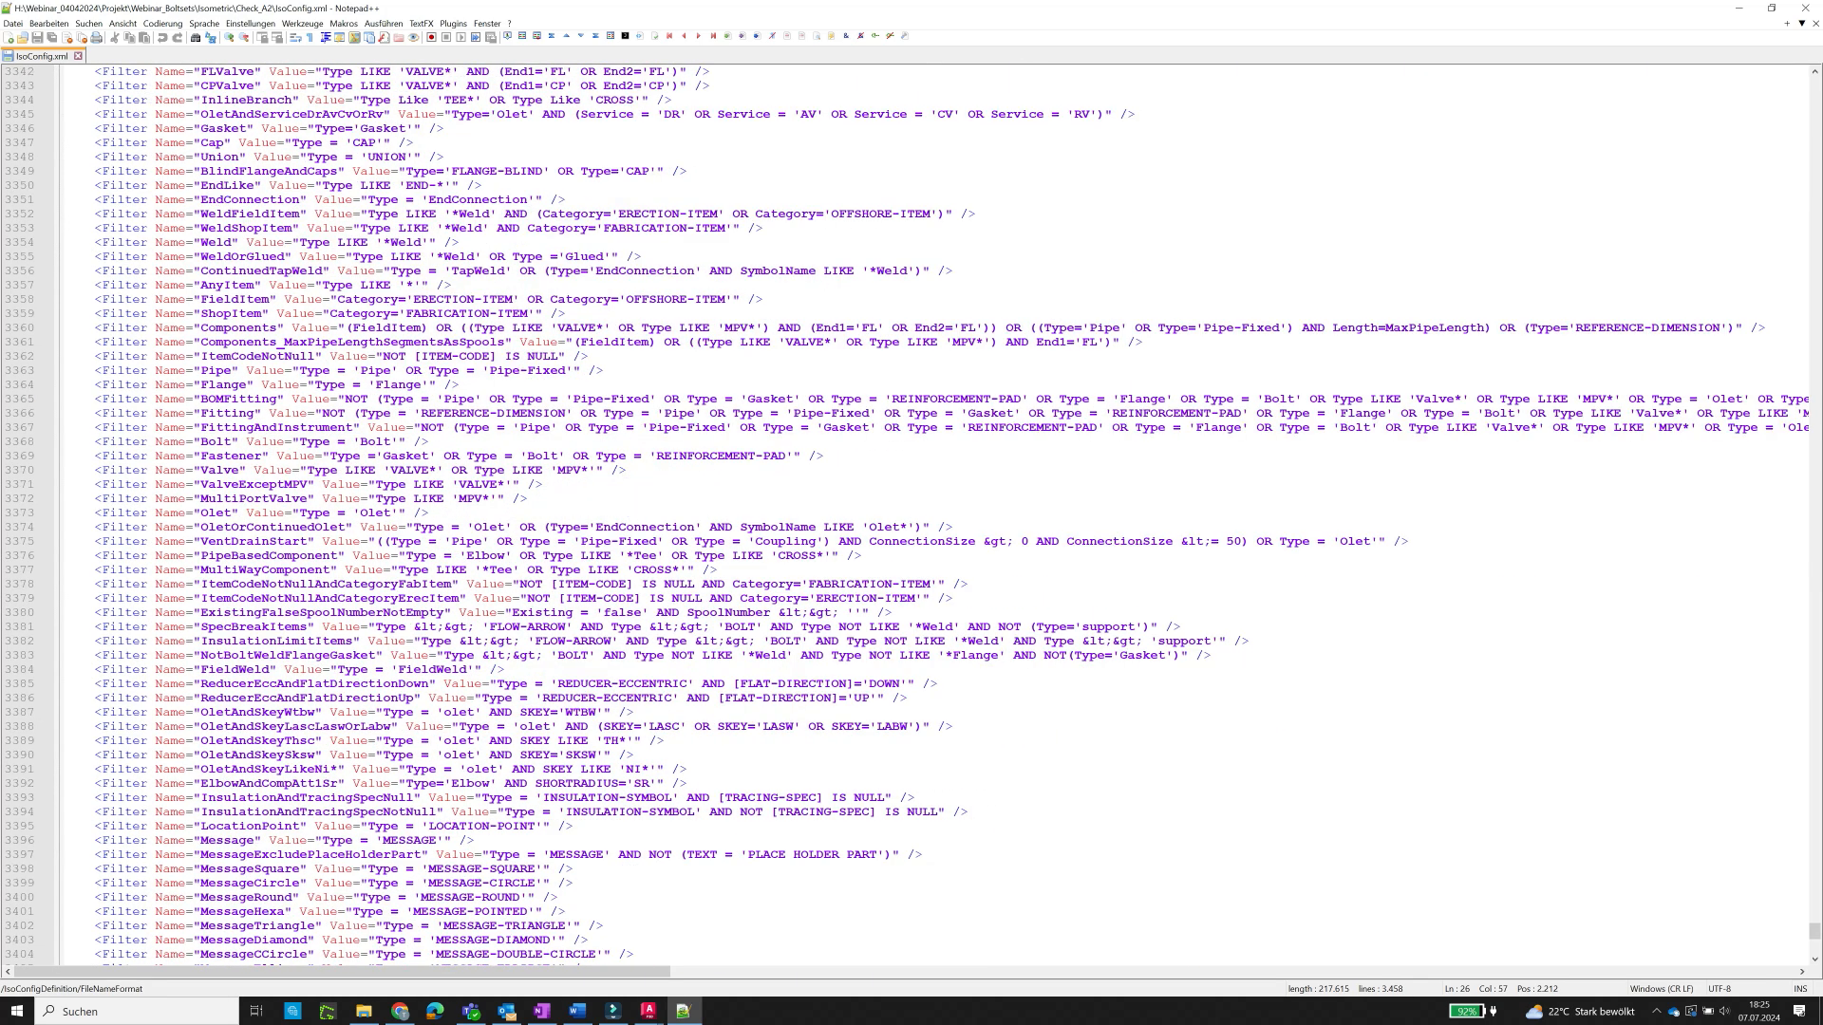
scroll(911, 513, up, 6)
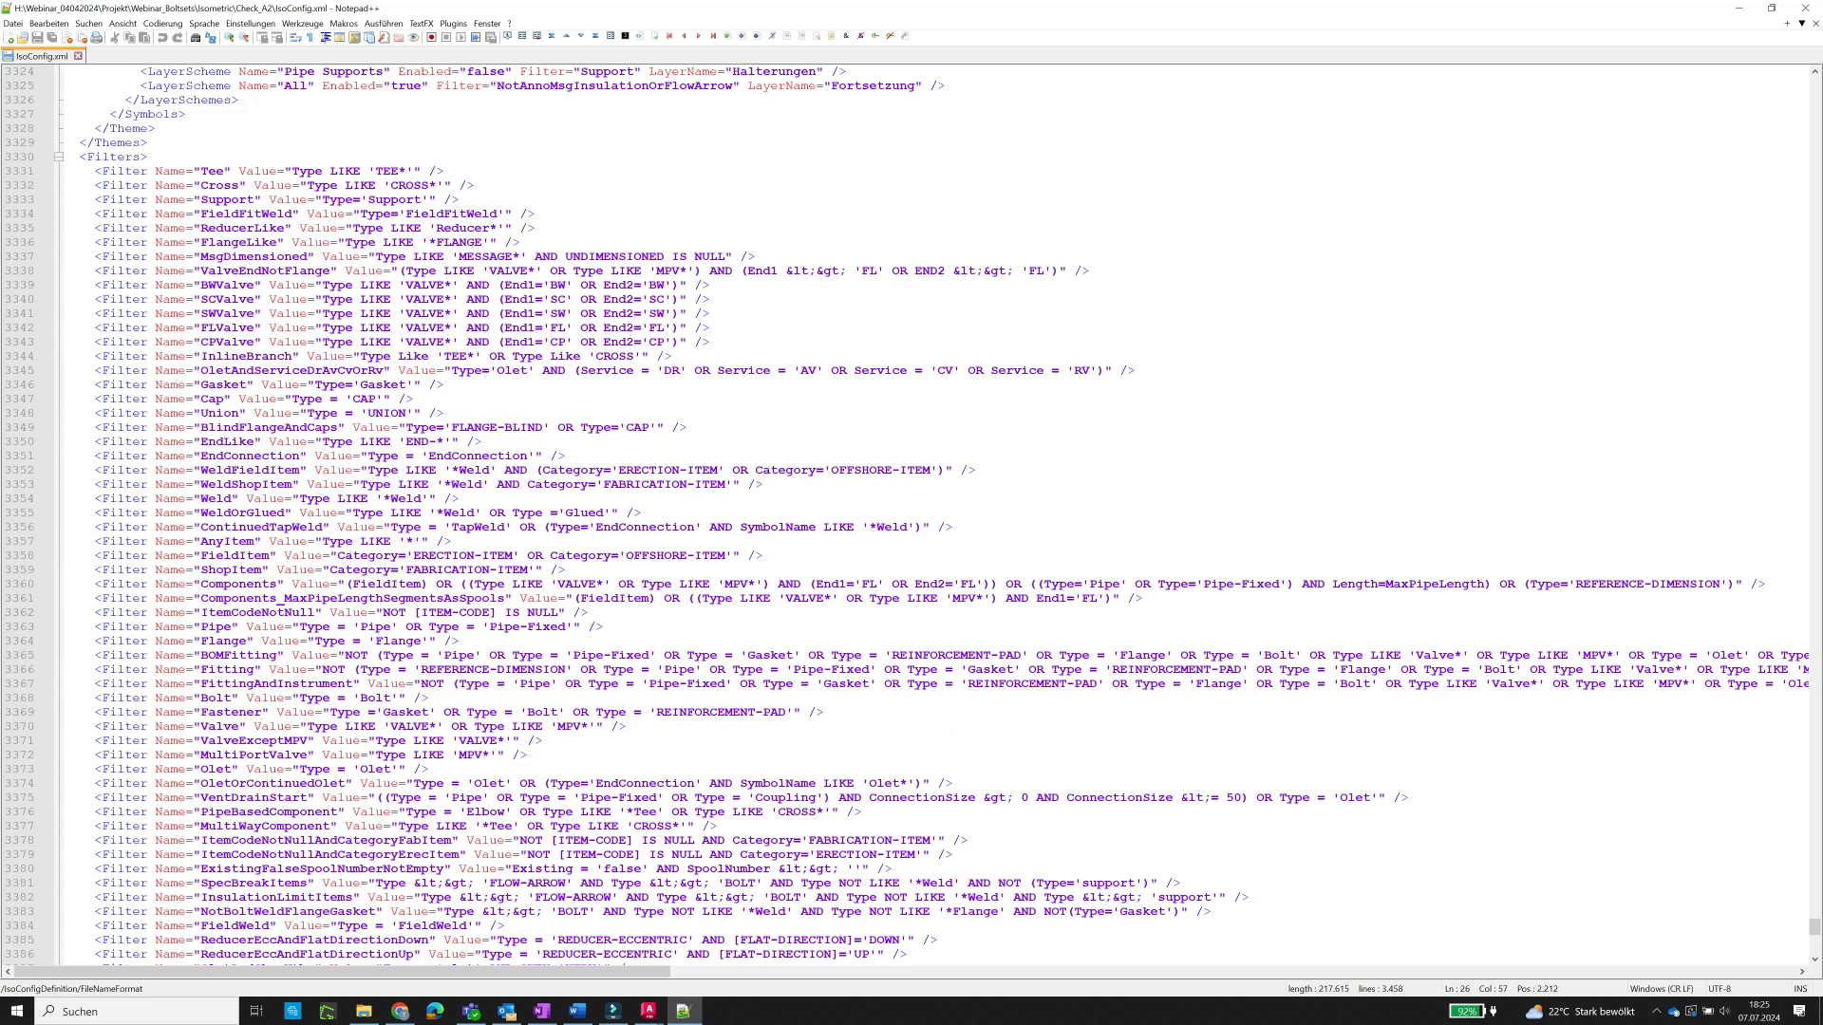
drag(269, 712, 551, 712)
drag(80, 712, 825, 712)
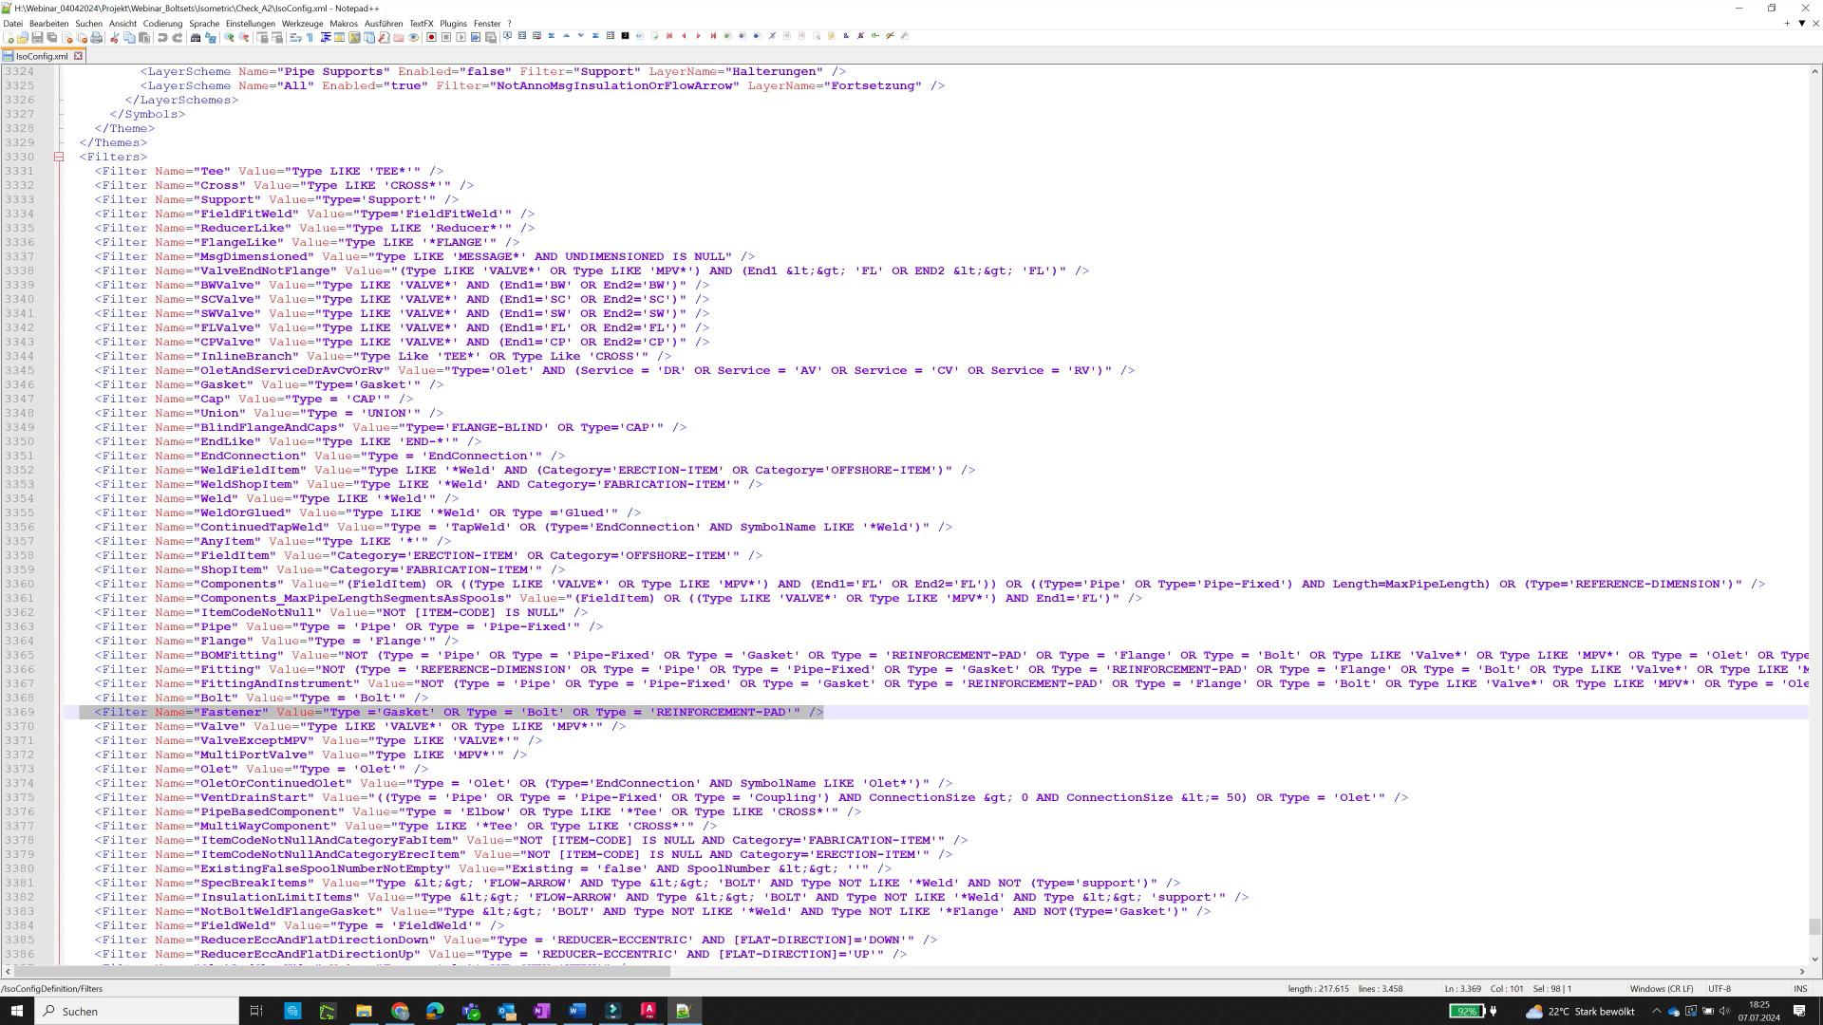
- Remove the condition "OR Type = 'Bolt'" from the Fastener filter, keeping the Gasket and REINFORCEMENT-PAD types
click(116, 716)
click(231, 714)
drag(262, 713, 208, 725)
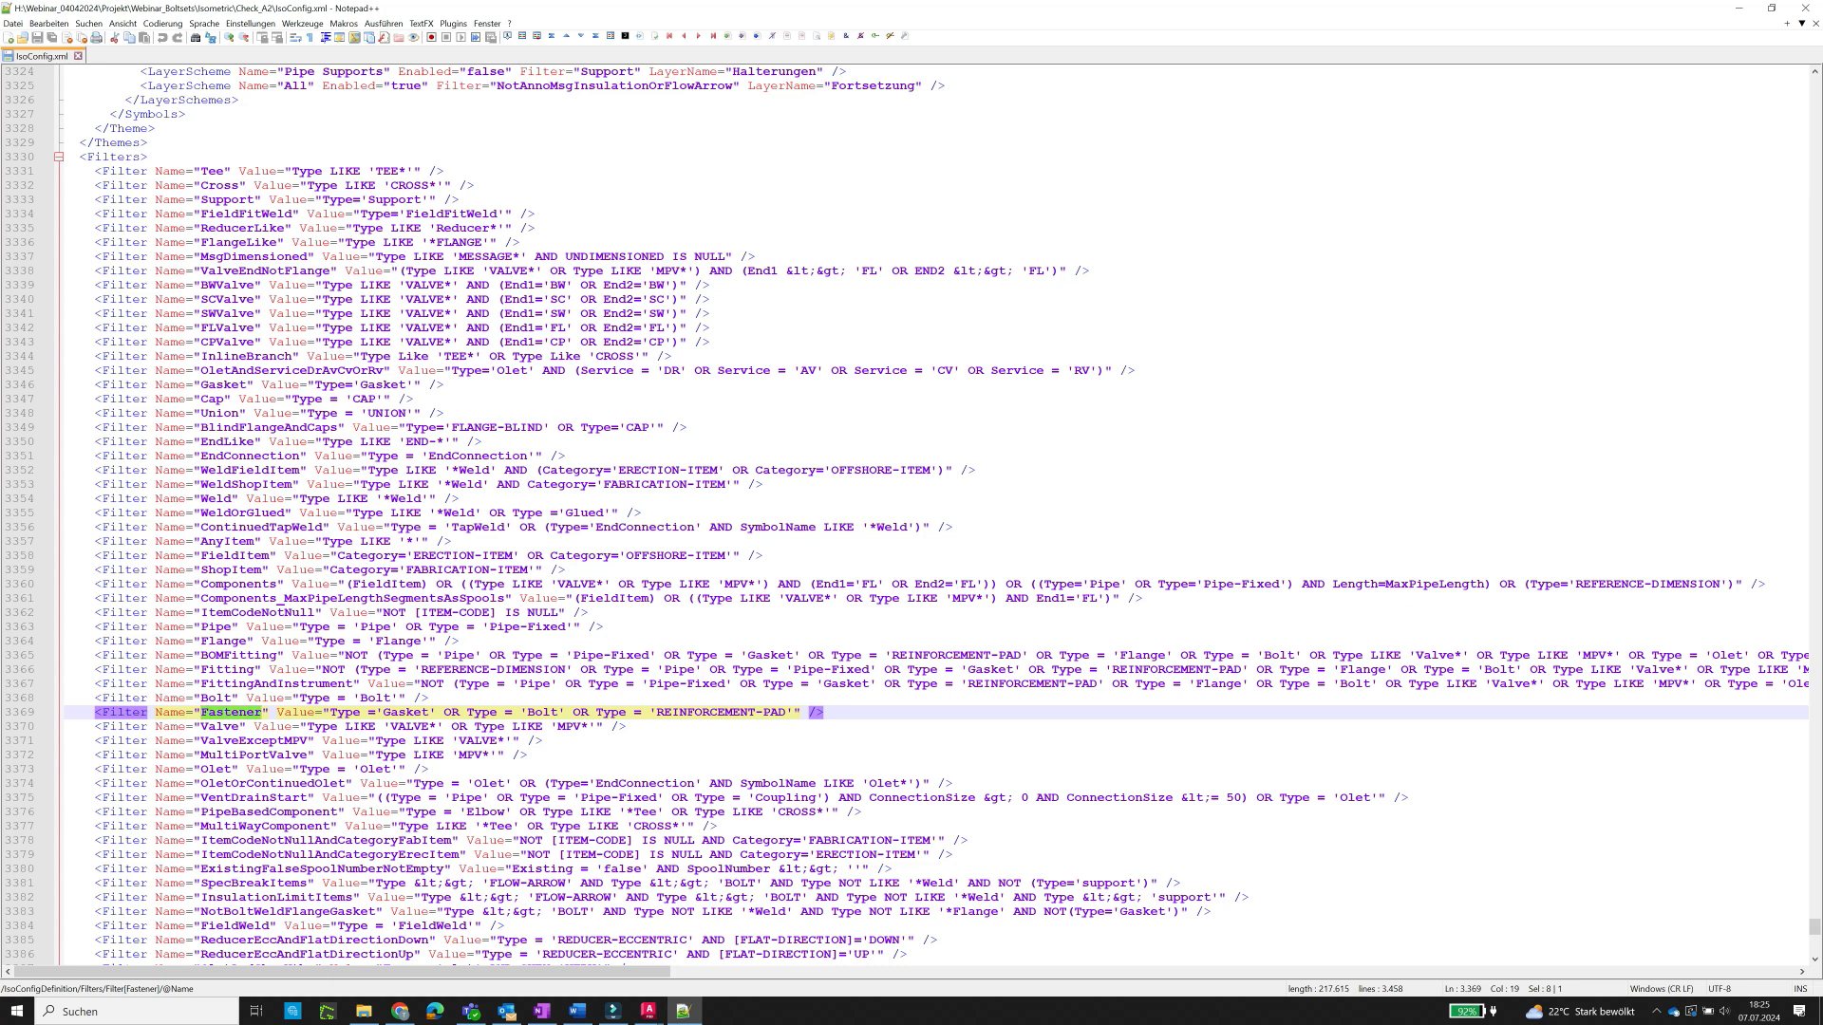
click(414, 713)
drag(567, 713, 444, 713)
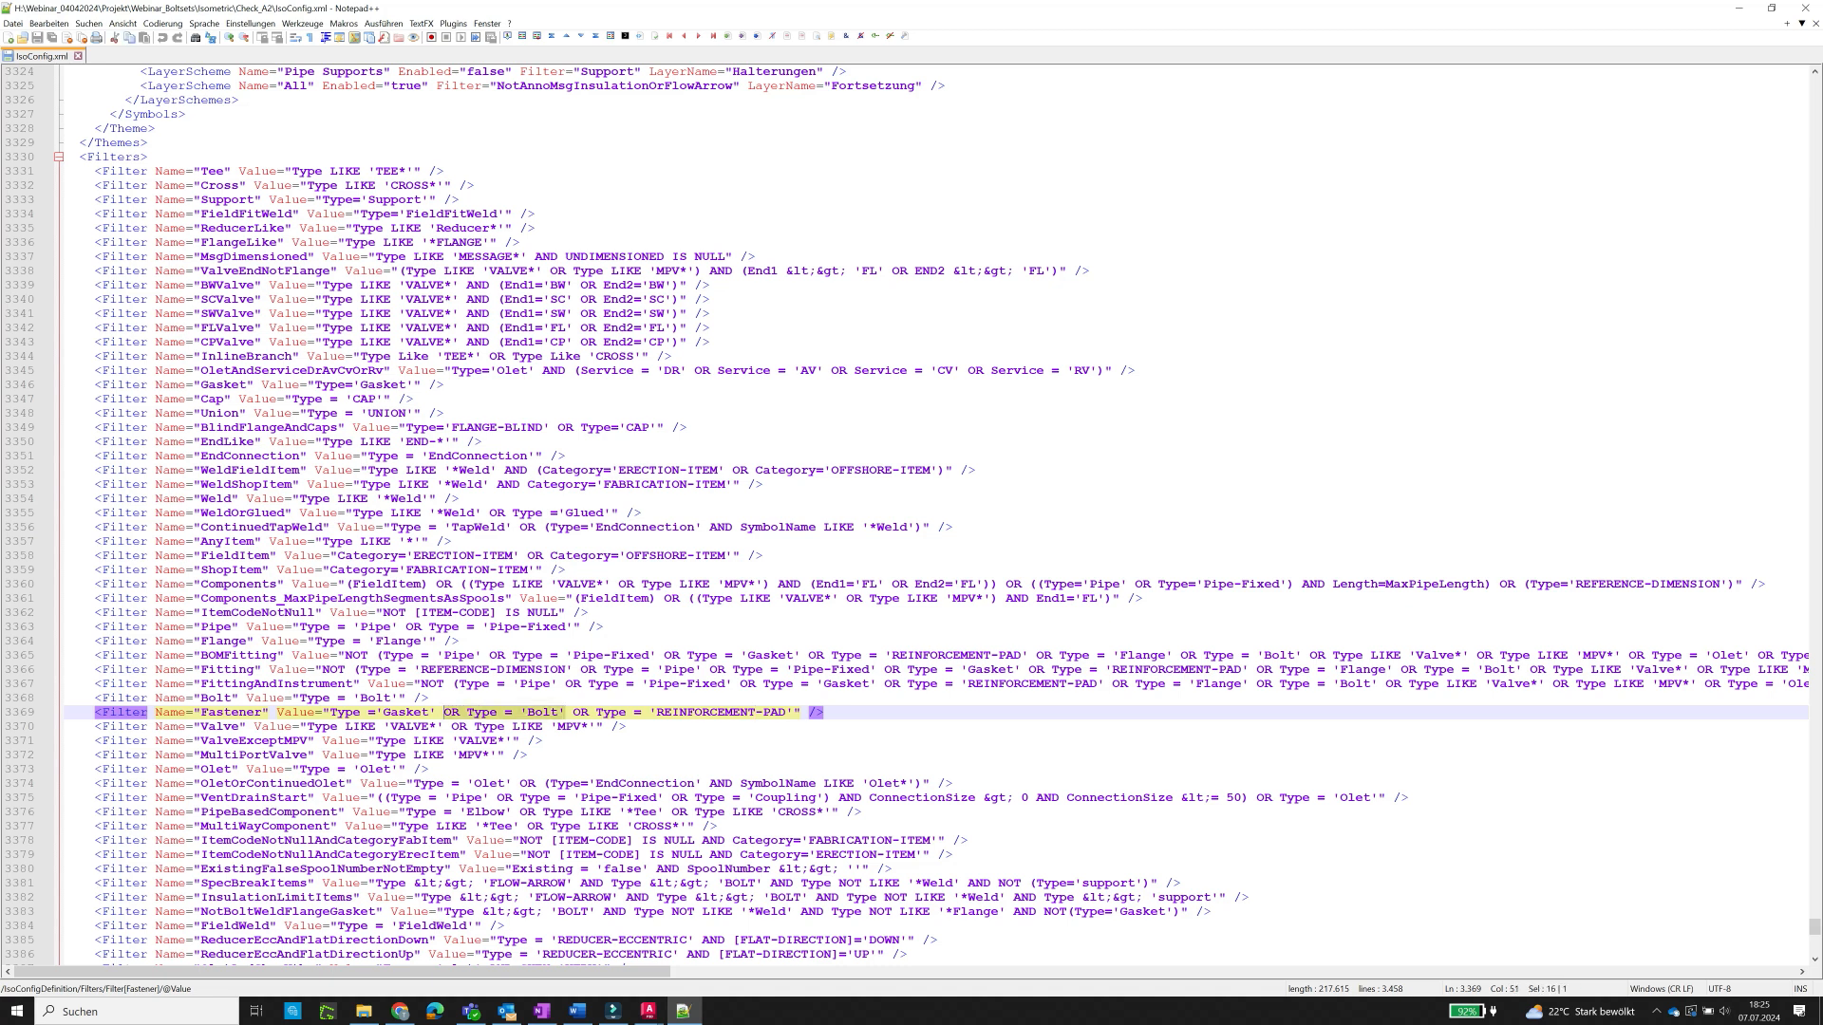
key(BackSpace)
key(BackSpace)
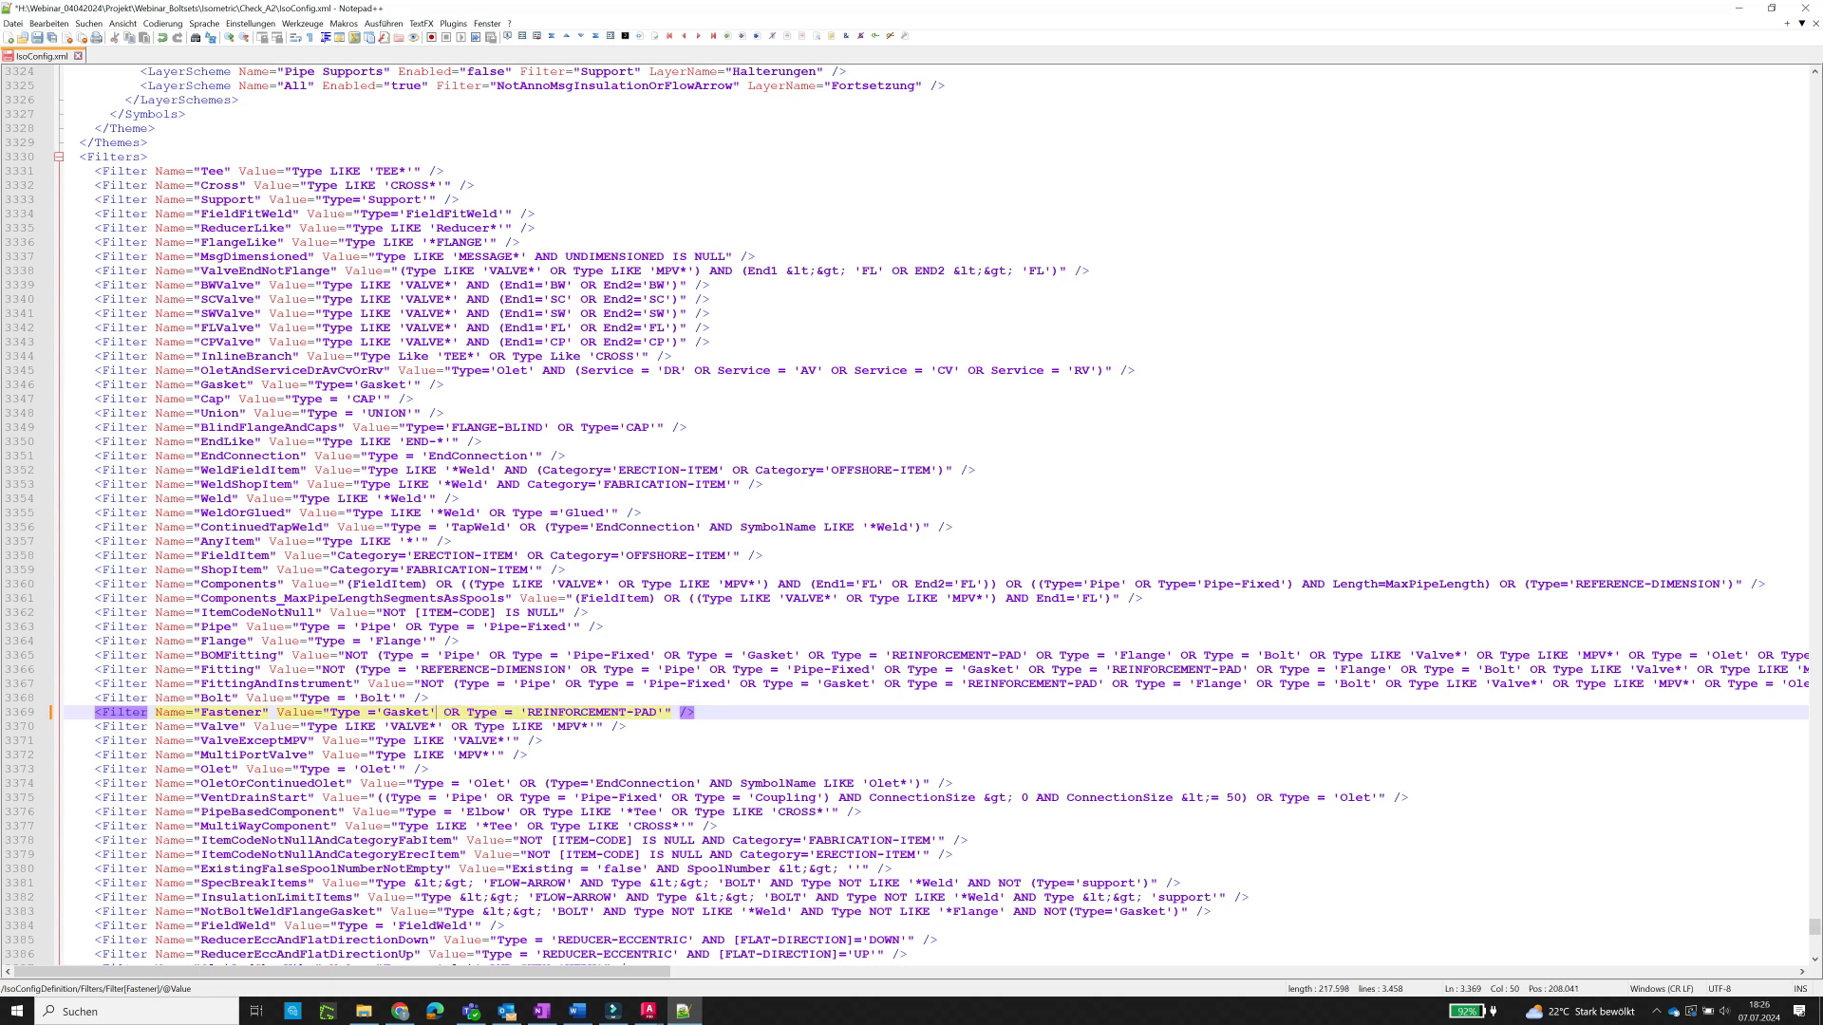
- Check the separate Bolt filter definition directly above the Fastener filter
click(276, 699)
drag(431, 699, 96, 698)
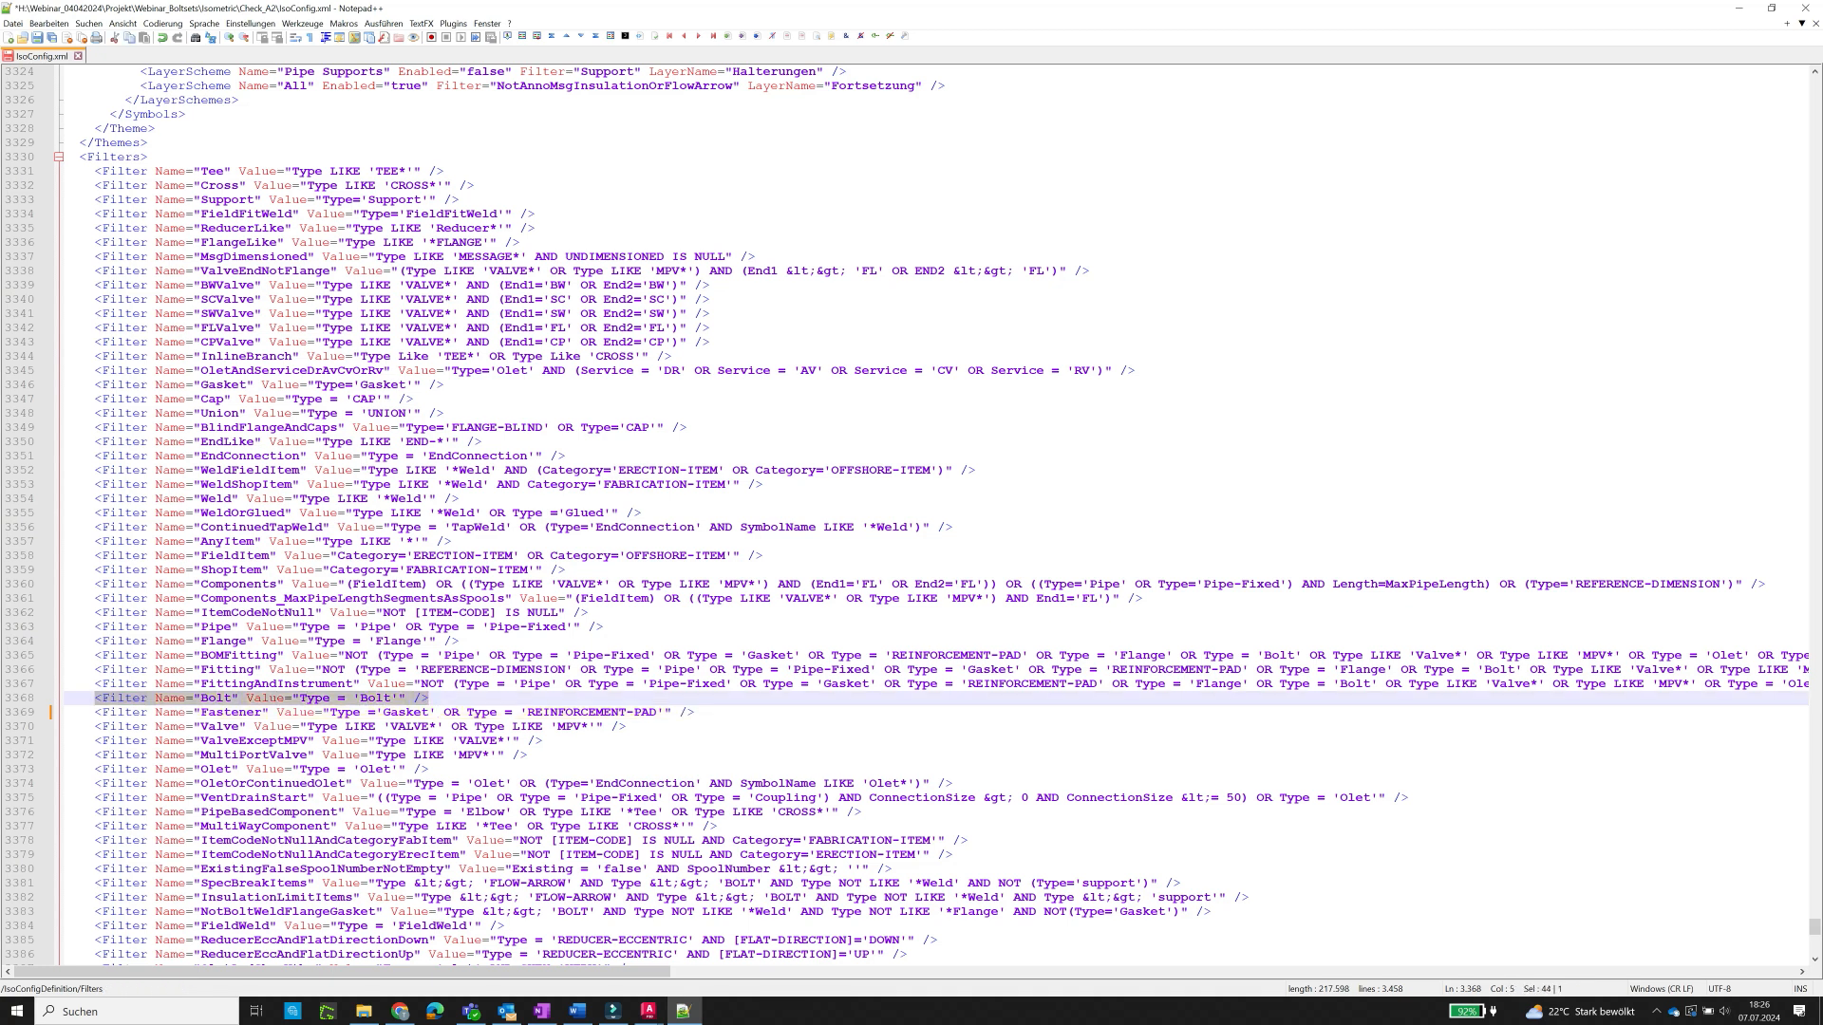
click(642, 713)
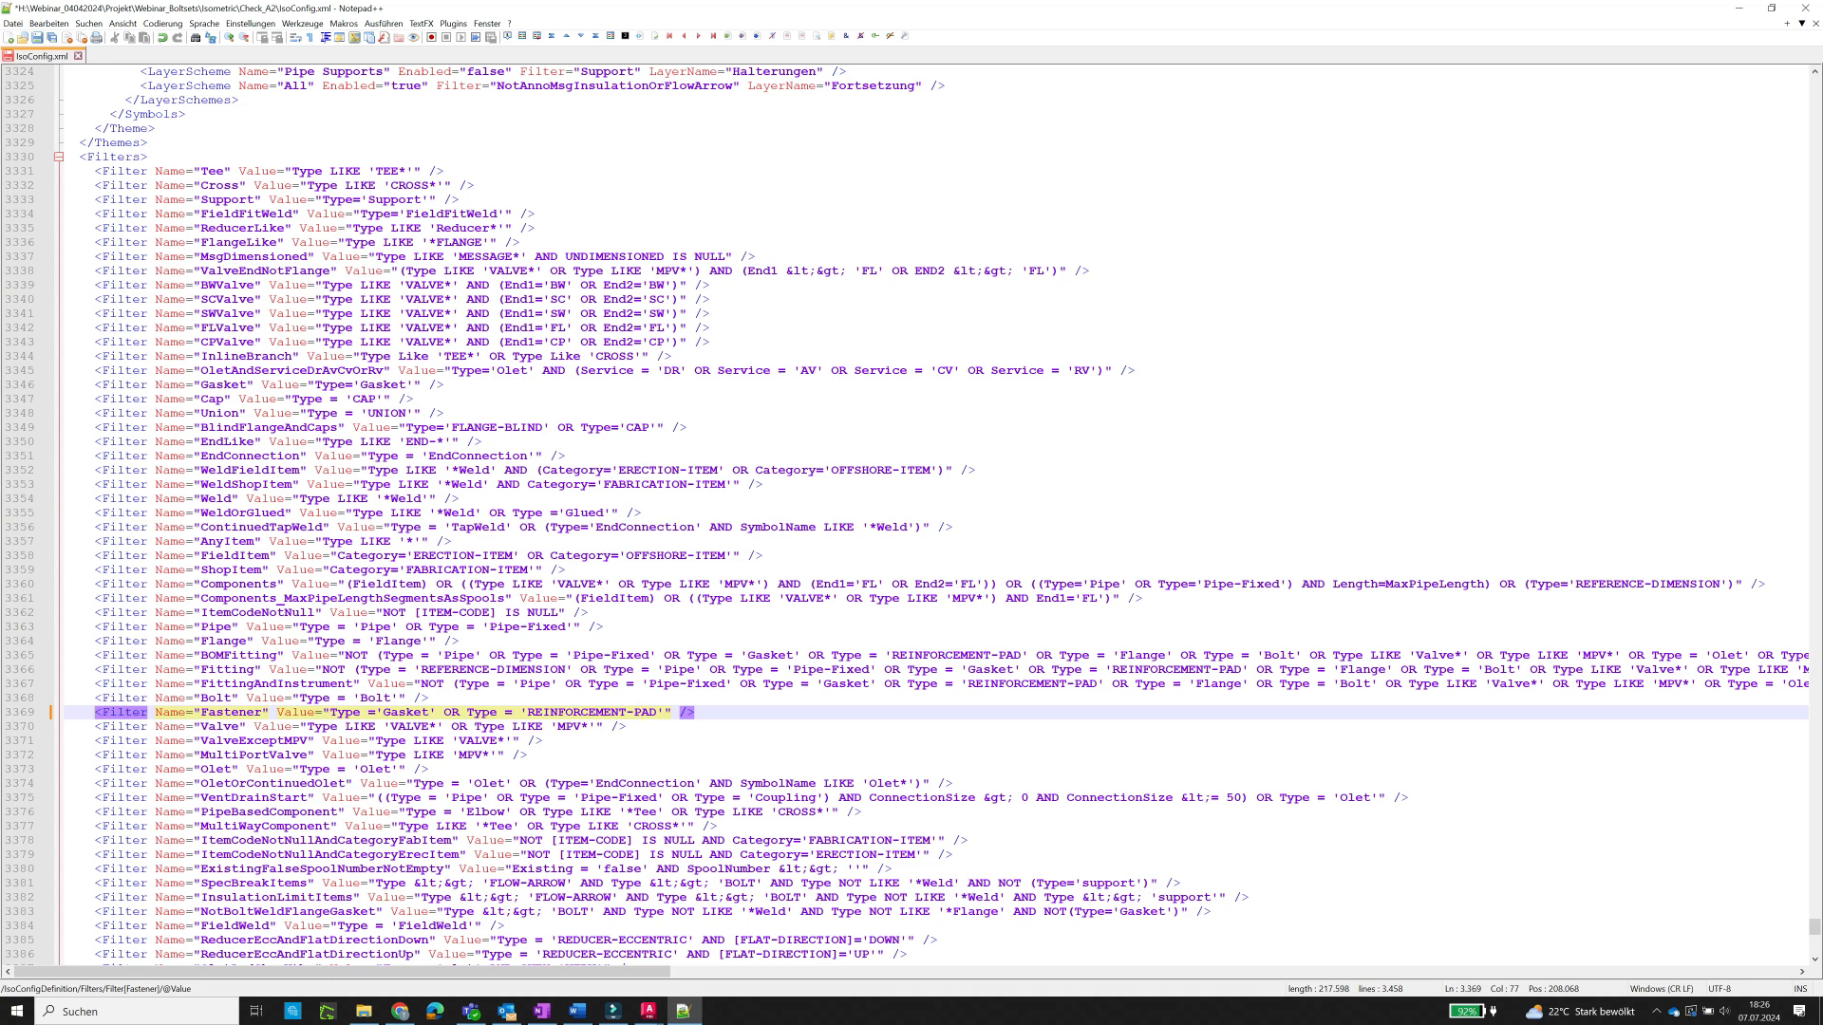
- Examine the Continuation/Connection Piping theme above the filters, including the filter it references
scroll(912, 512, up, 20)
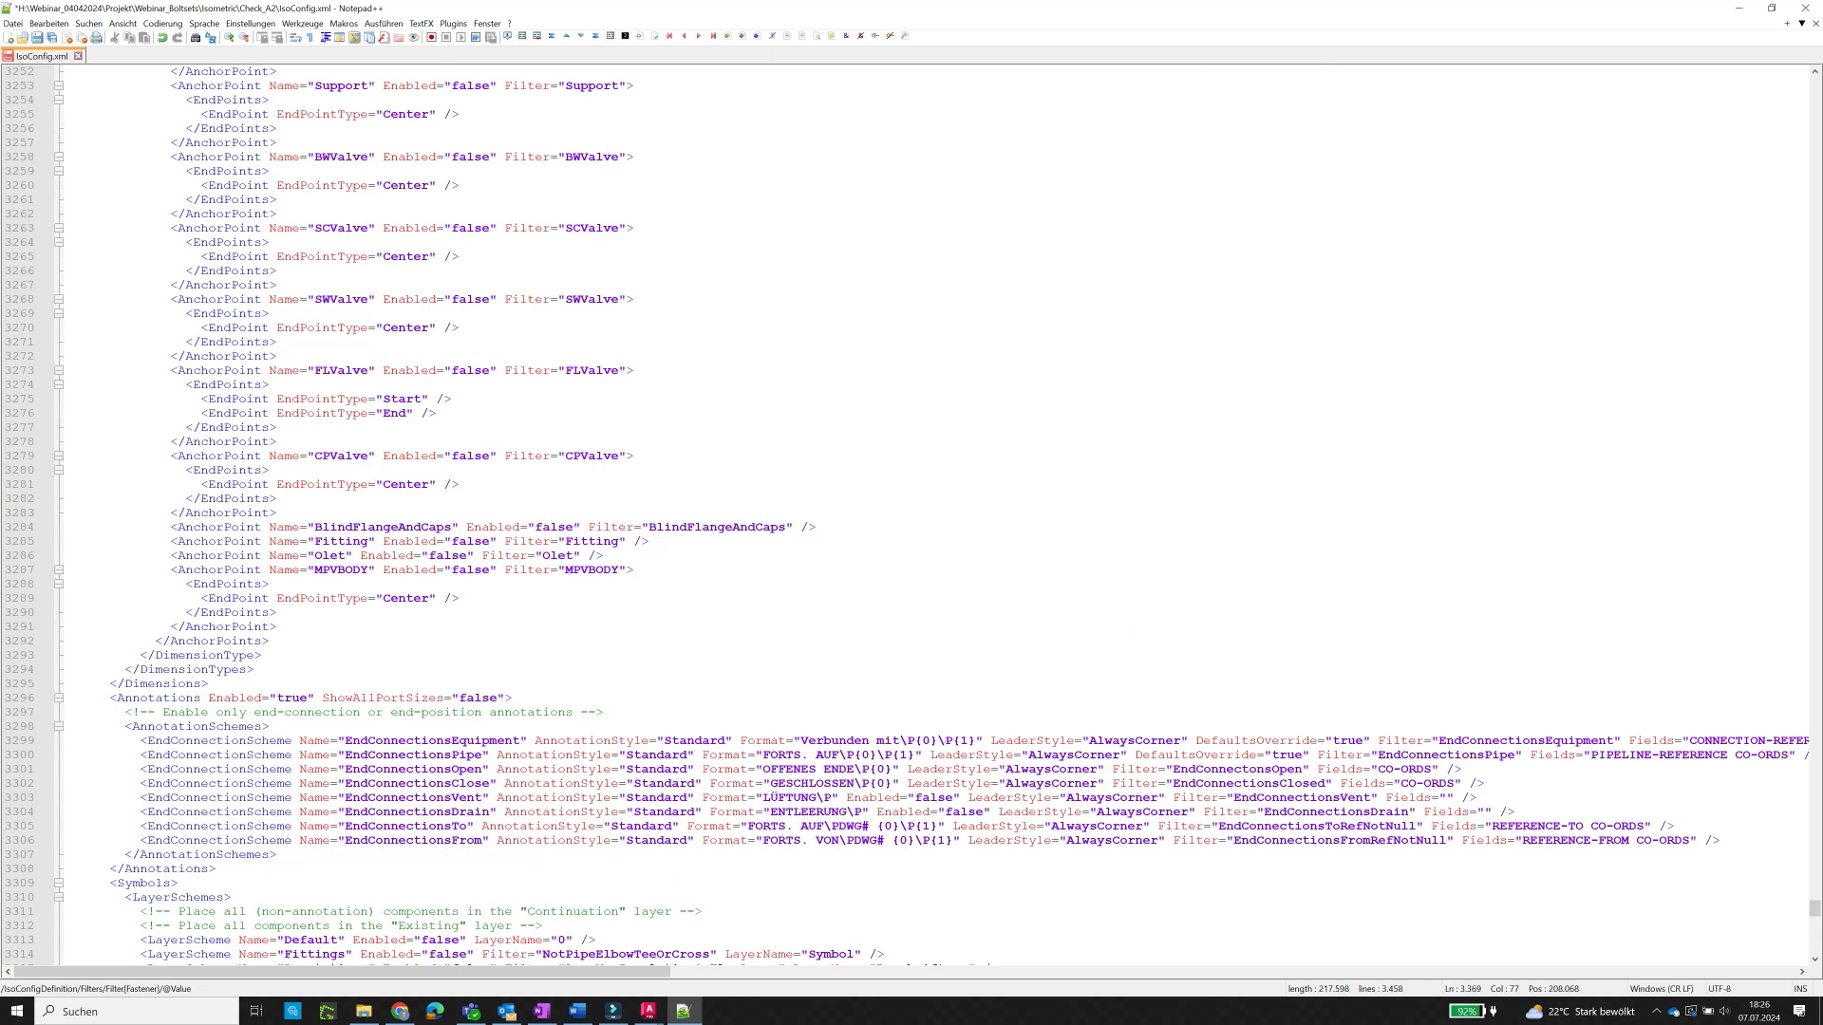
scroll(911, 513, up, 6)
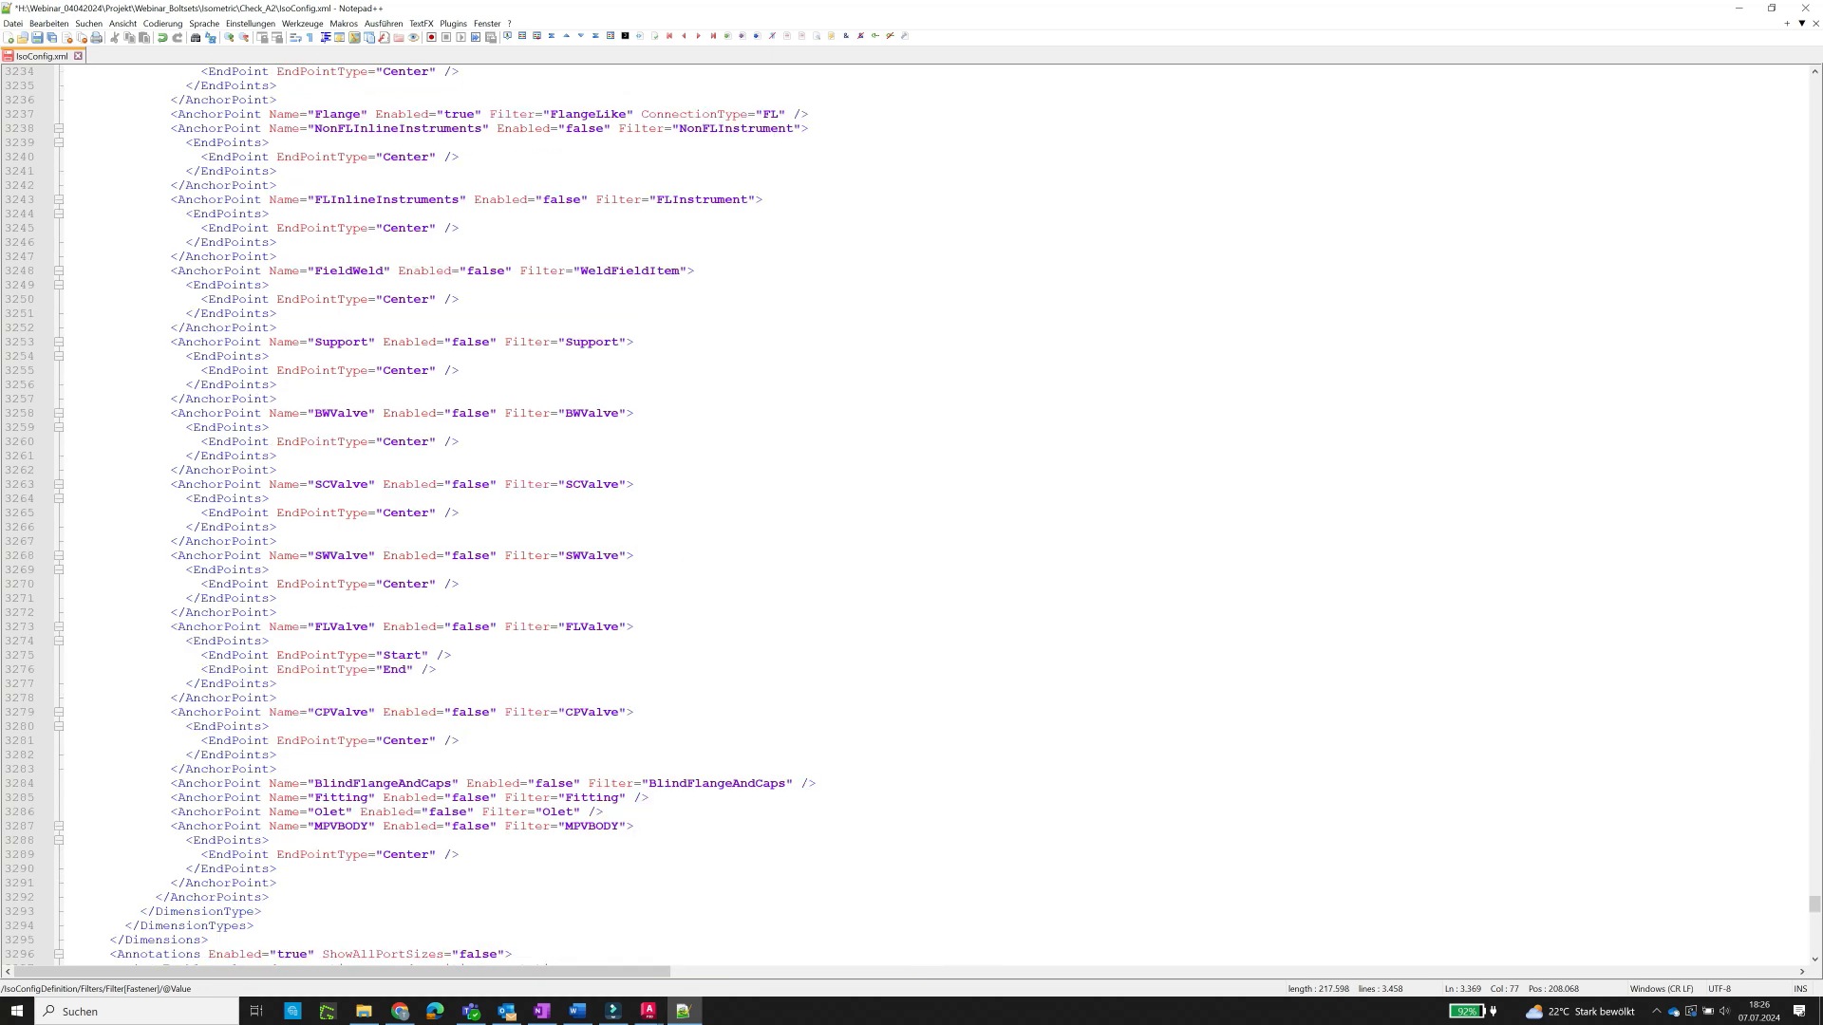
scroll(911, 512, up, 20)
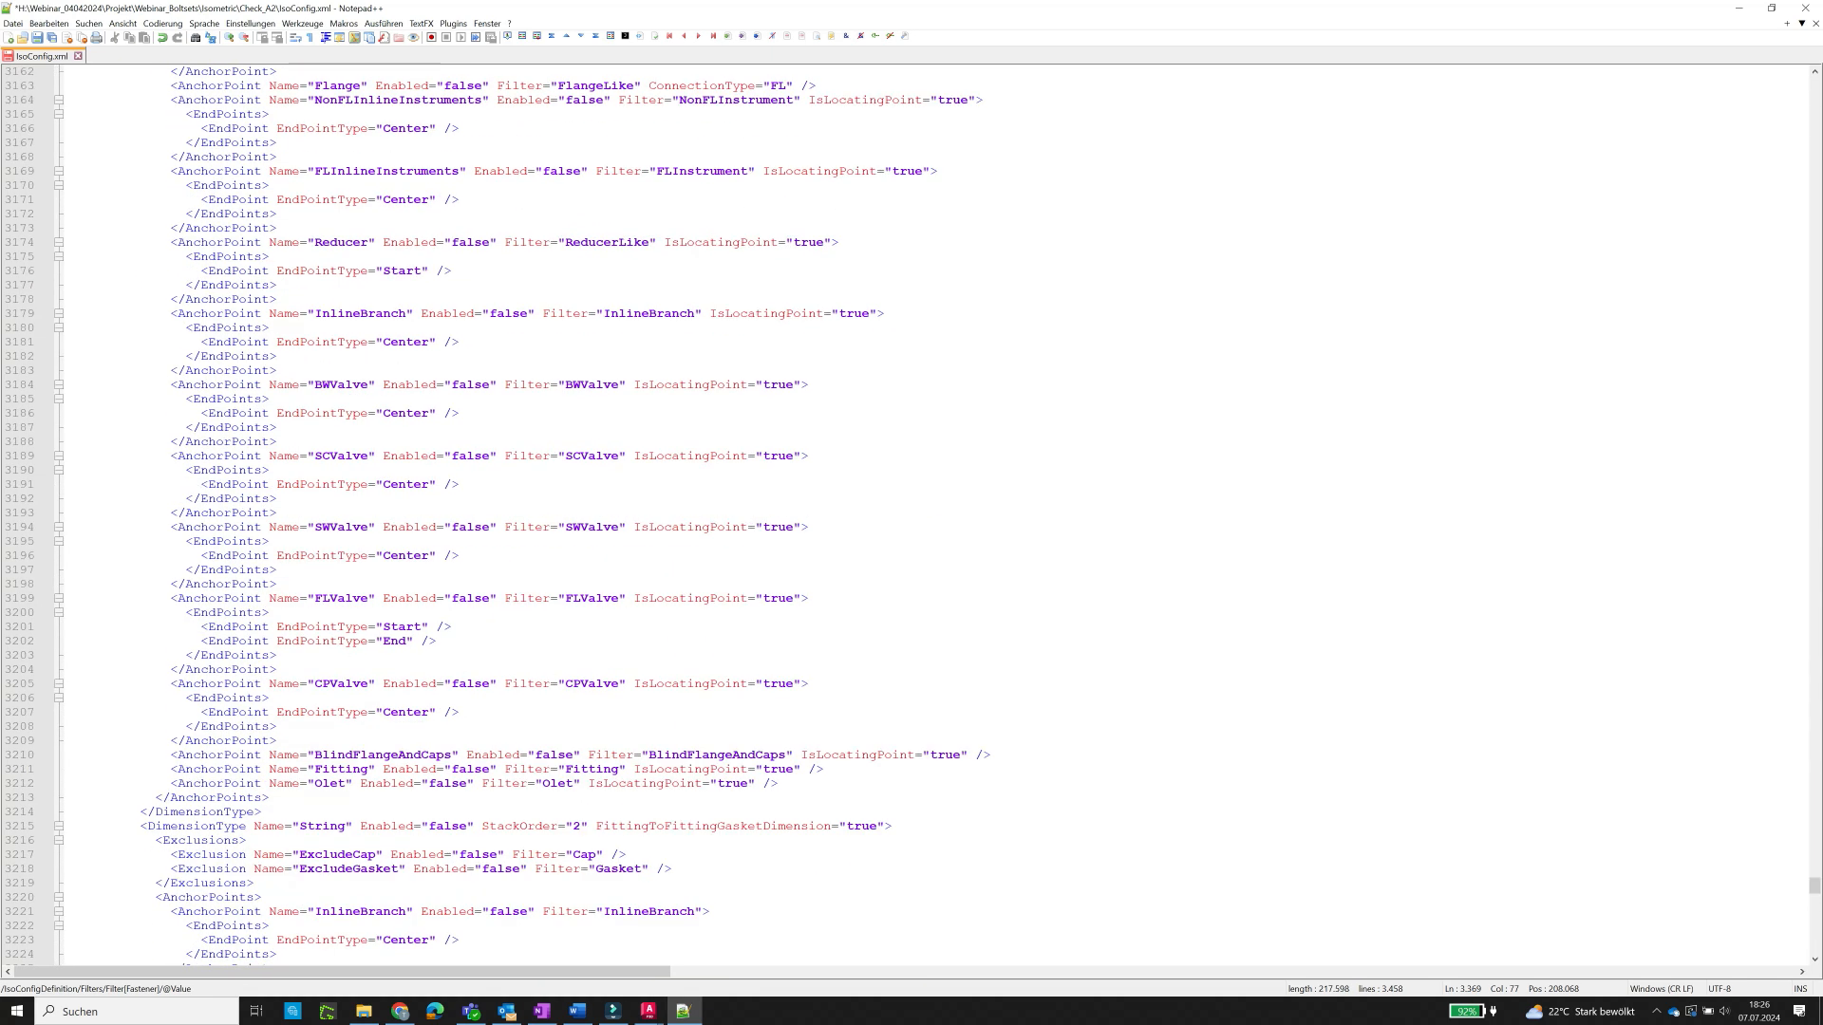
scroll(912, 513, up, 20)
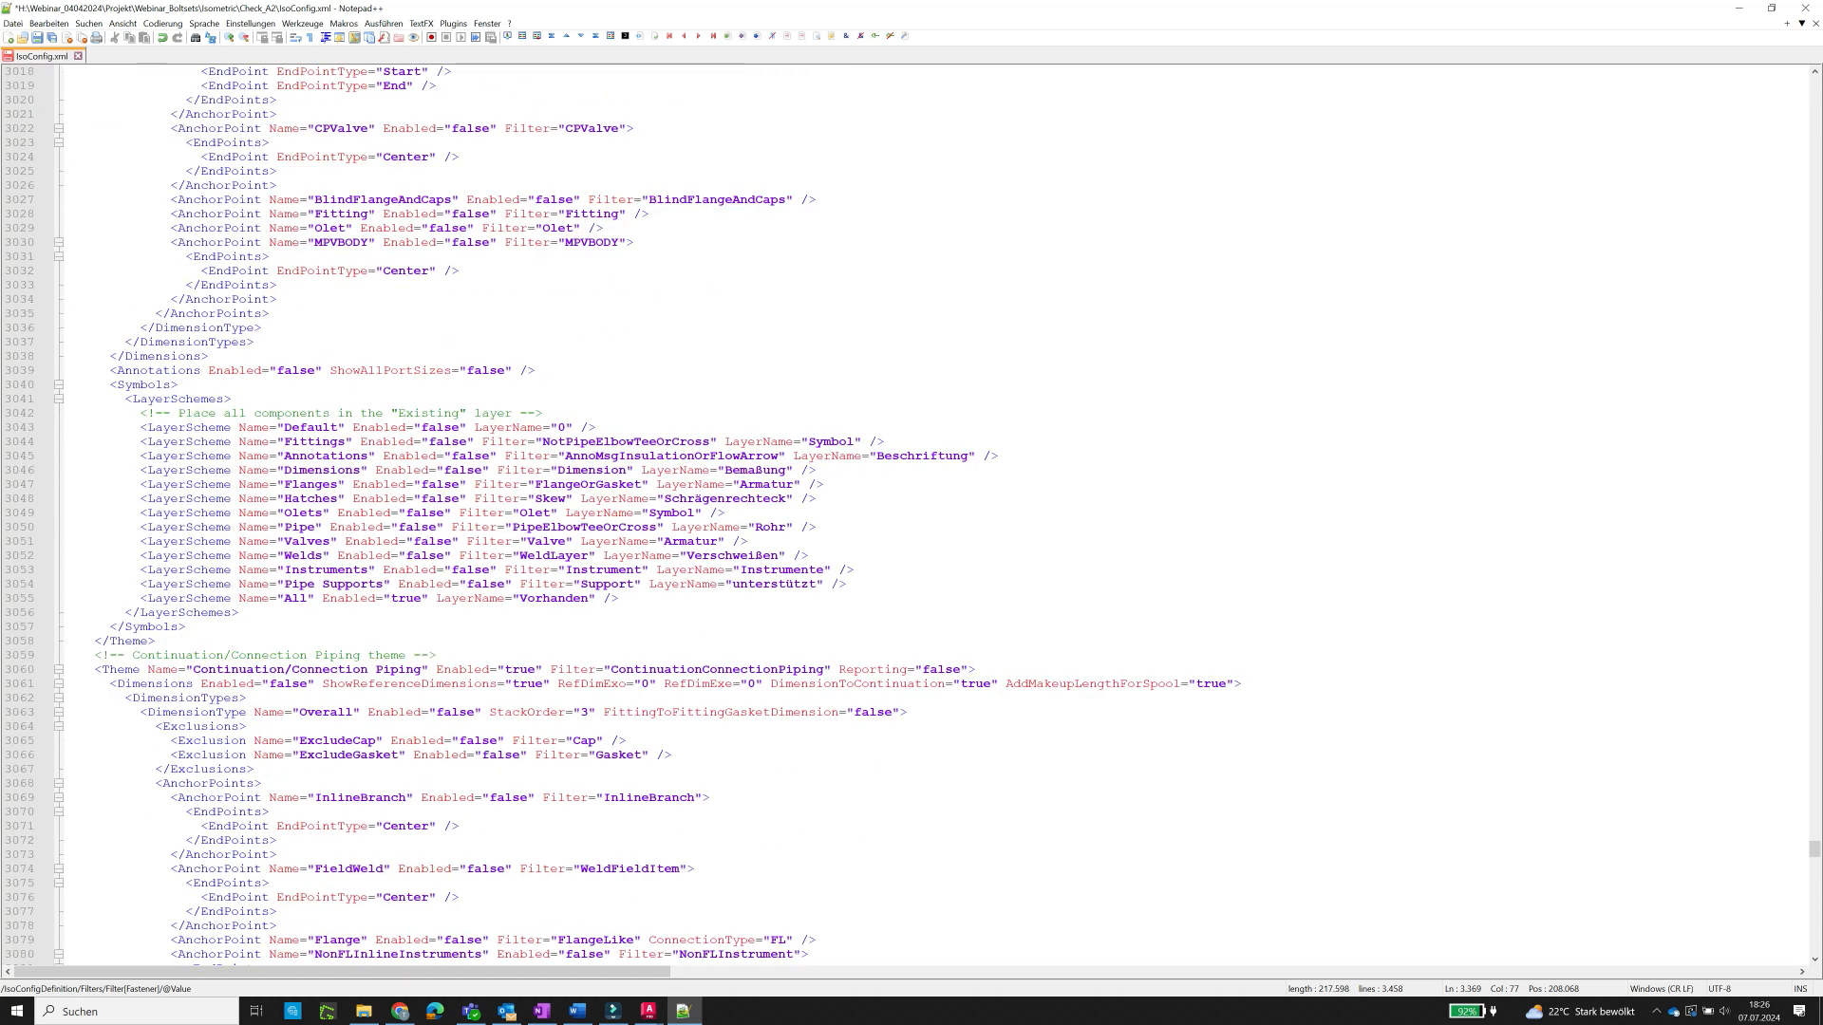
drag(95, 655, 475, 856)
click(971, 799)
scroll(971, 798, down, 6)
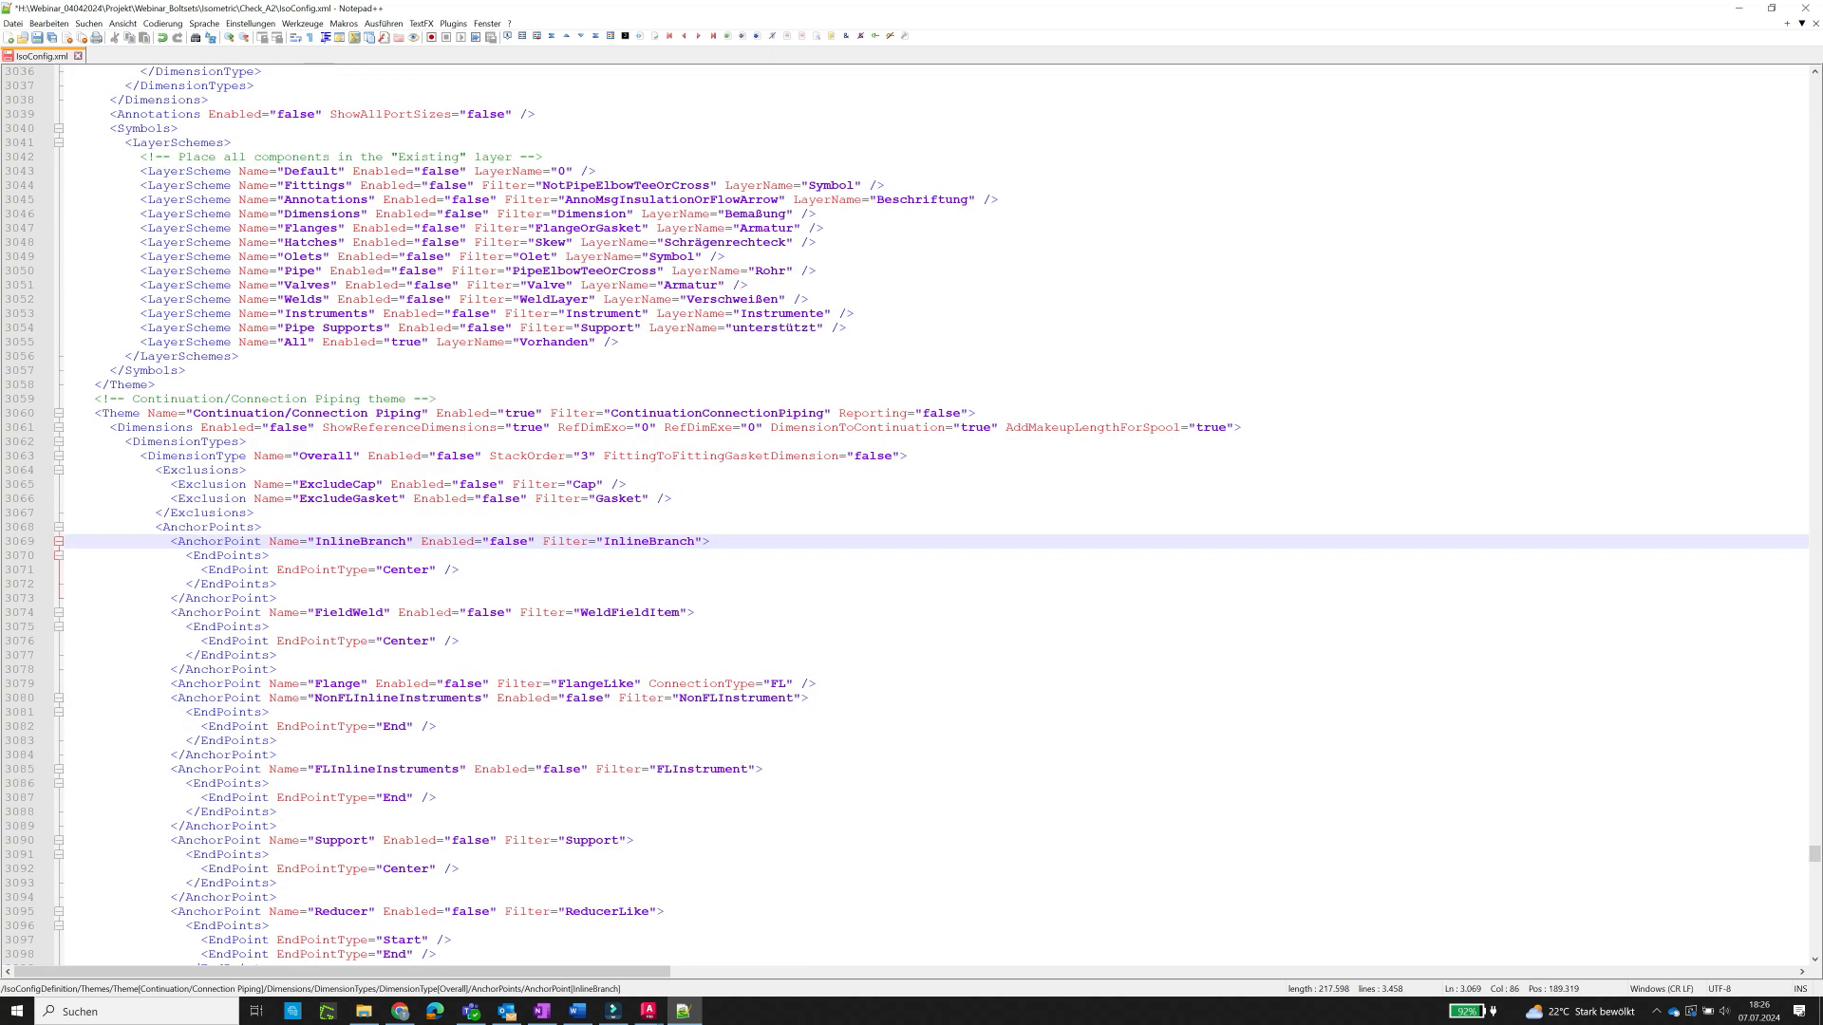
drag(87, 414, 436, 415)
click(651, 512)
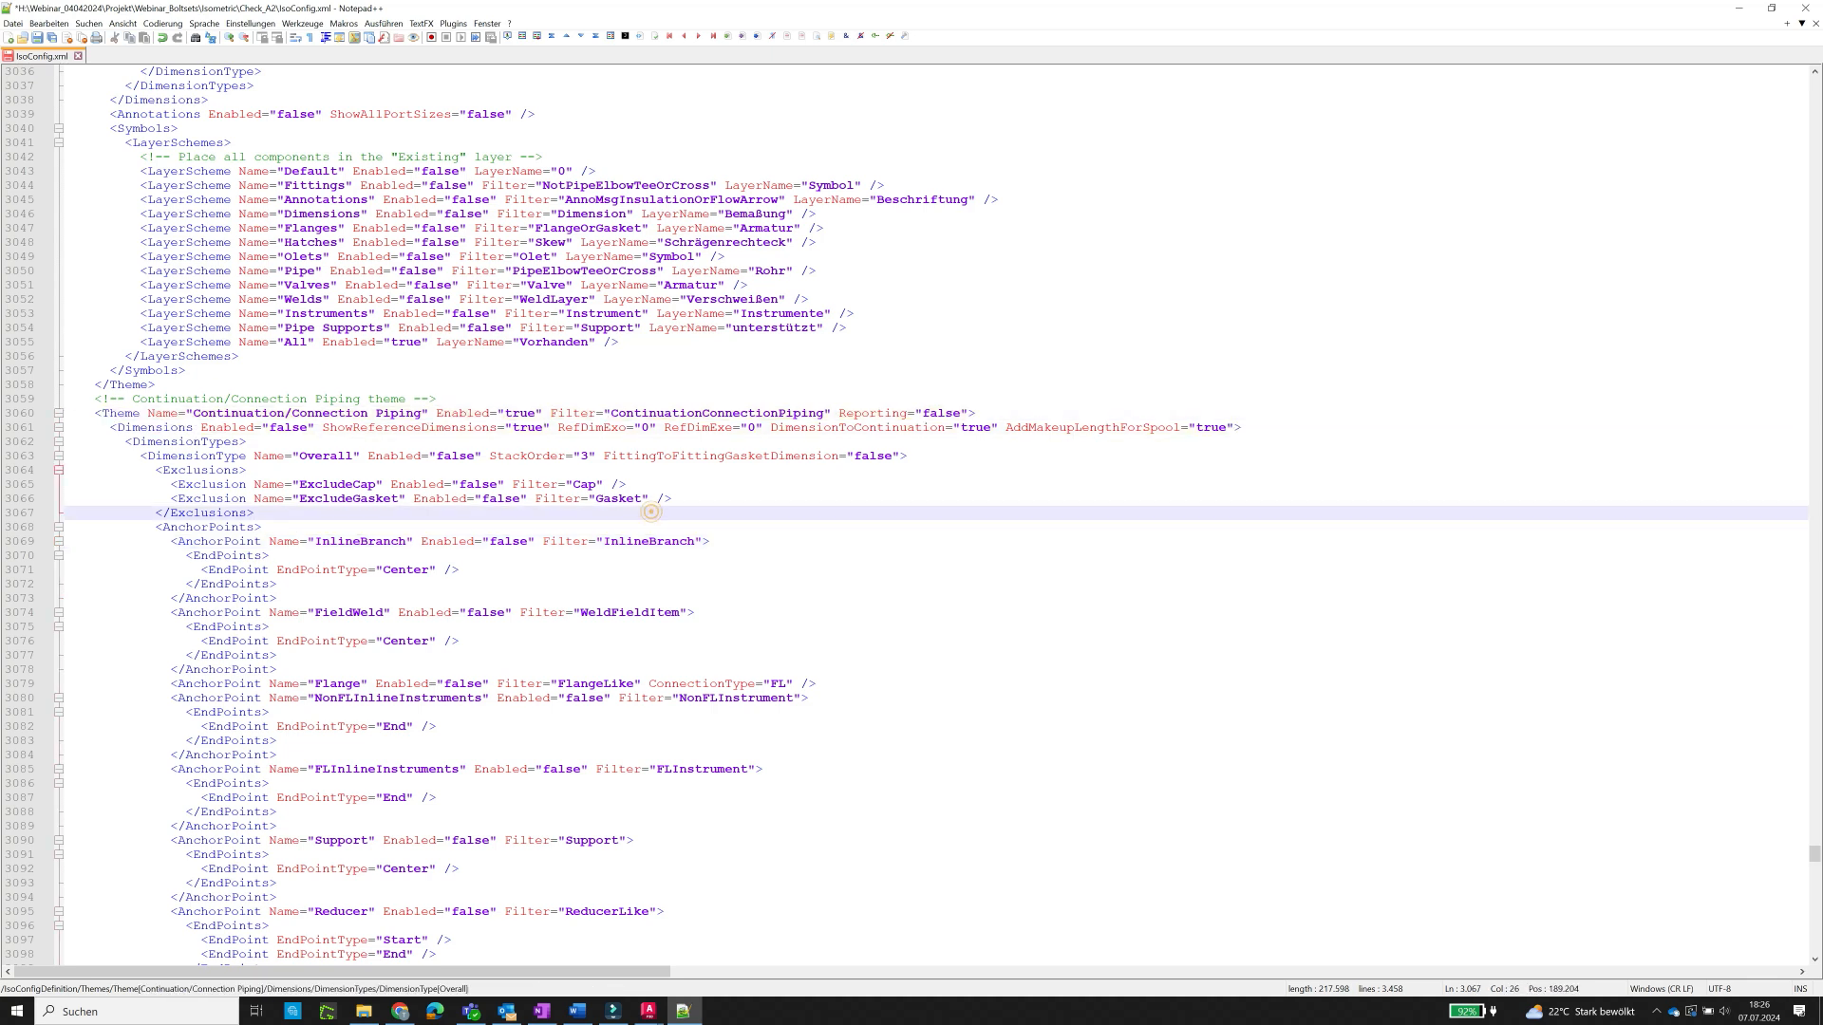
drag(831, 414, 610, 414)
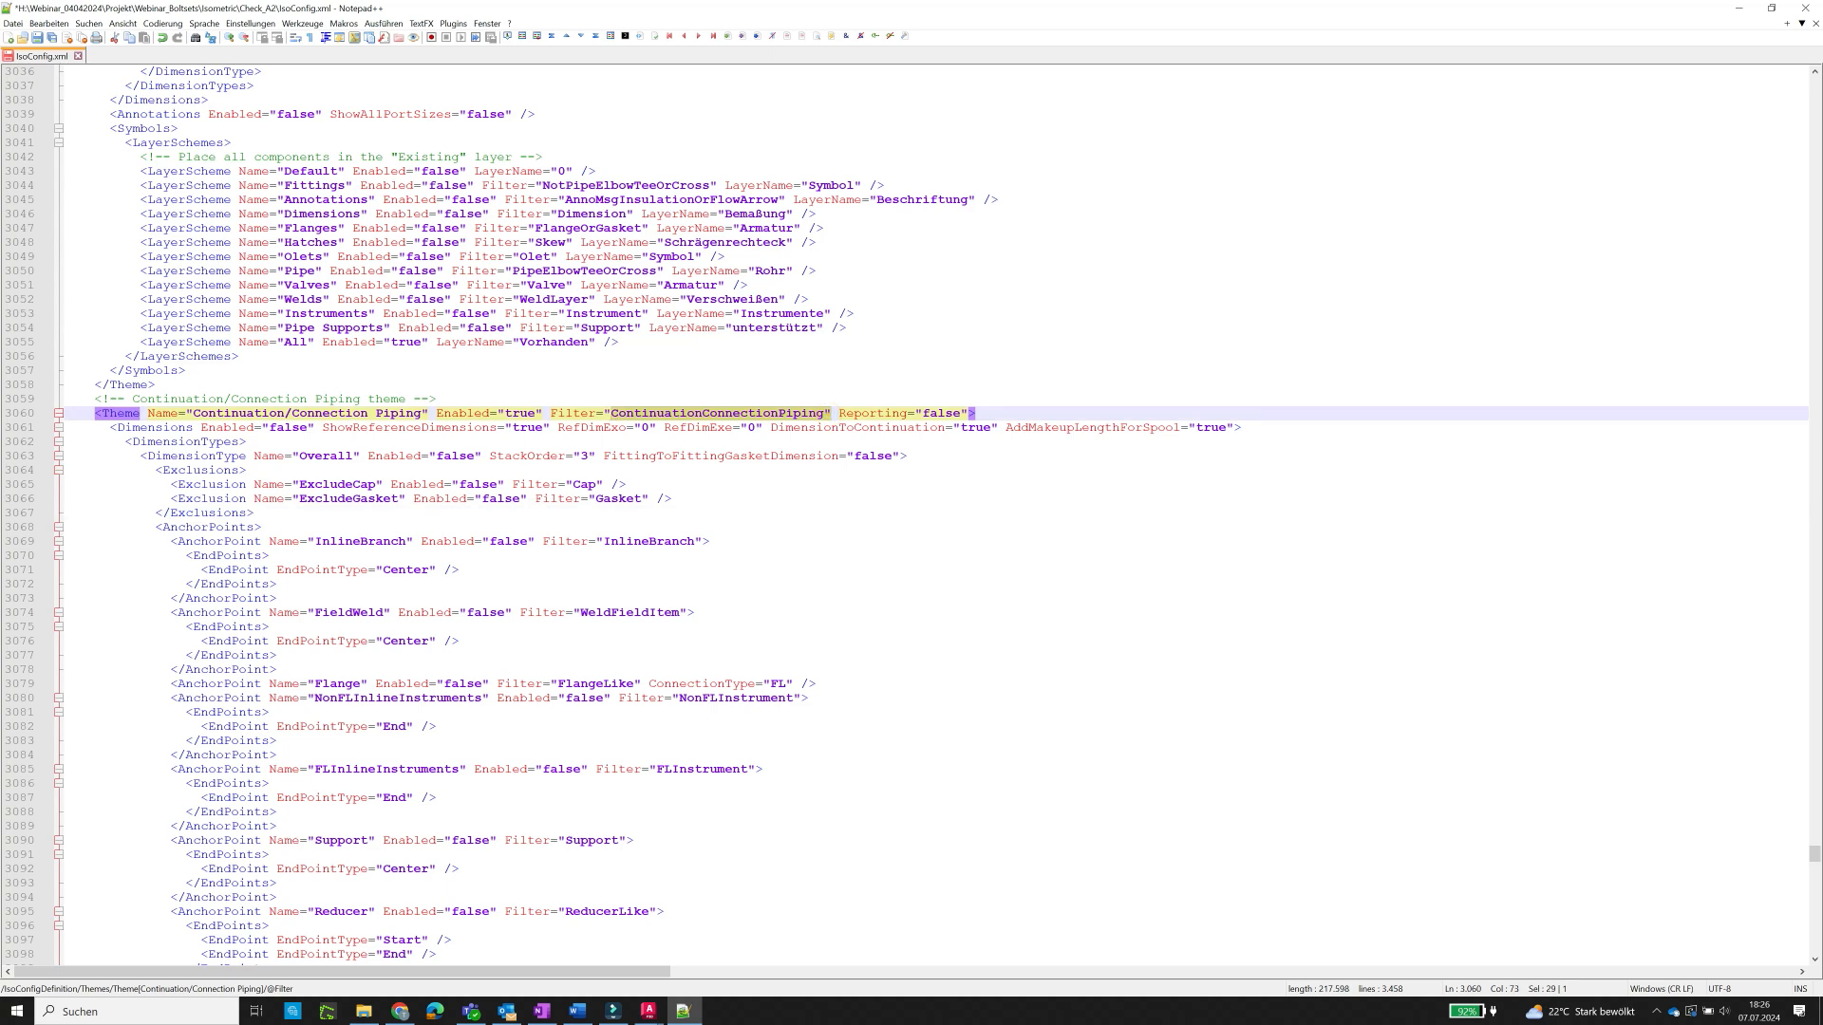
- Locate the Materials aggregated list in the AggregatedLists section near the beginning of IsoConfig.xml
scroll(610, 414, up, 20)
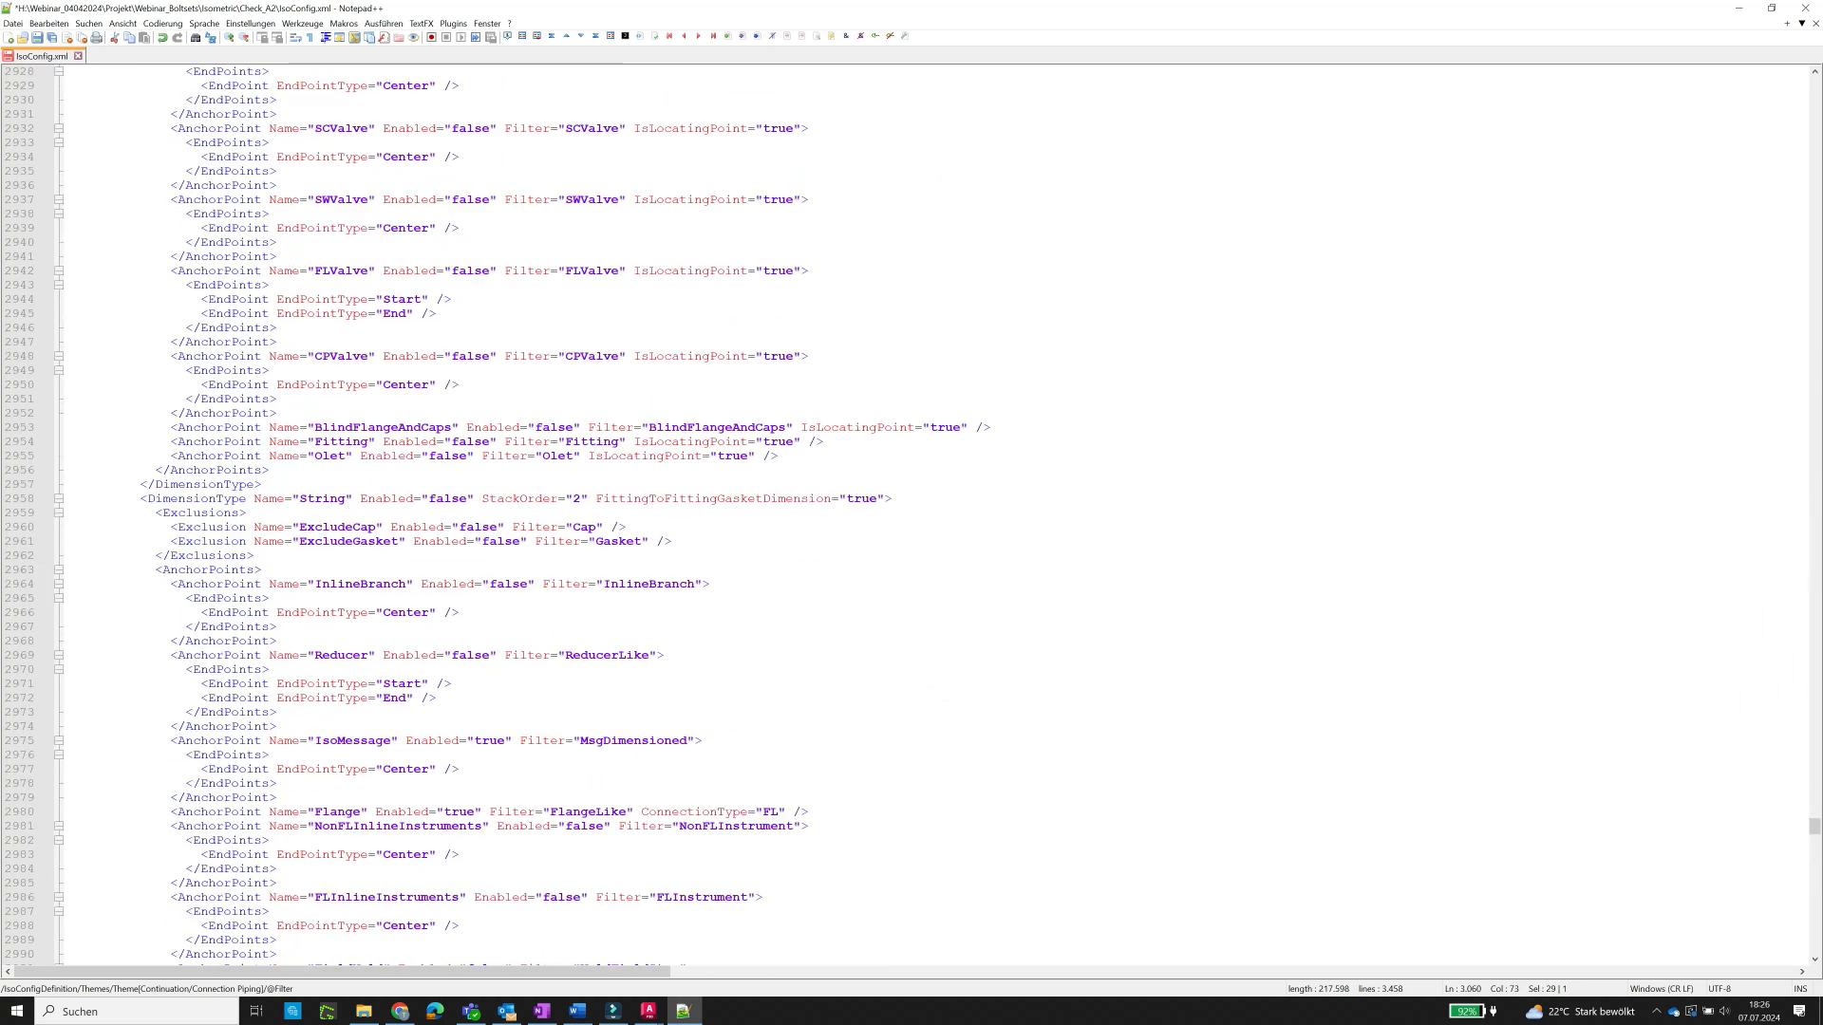
scroll(610, 414, up, 20)
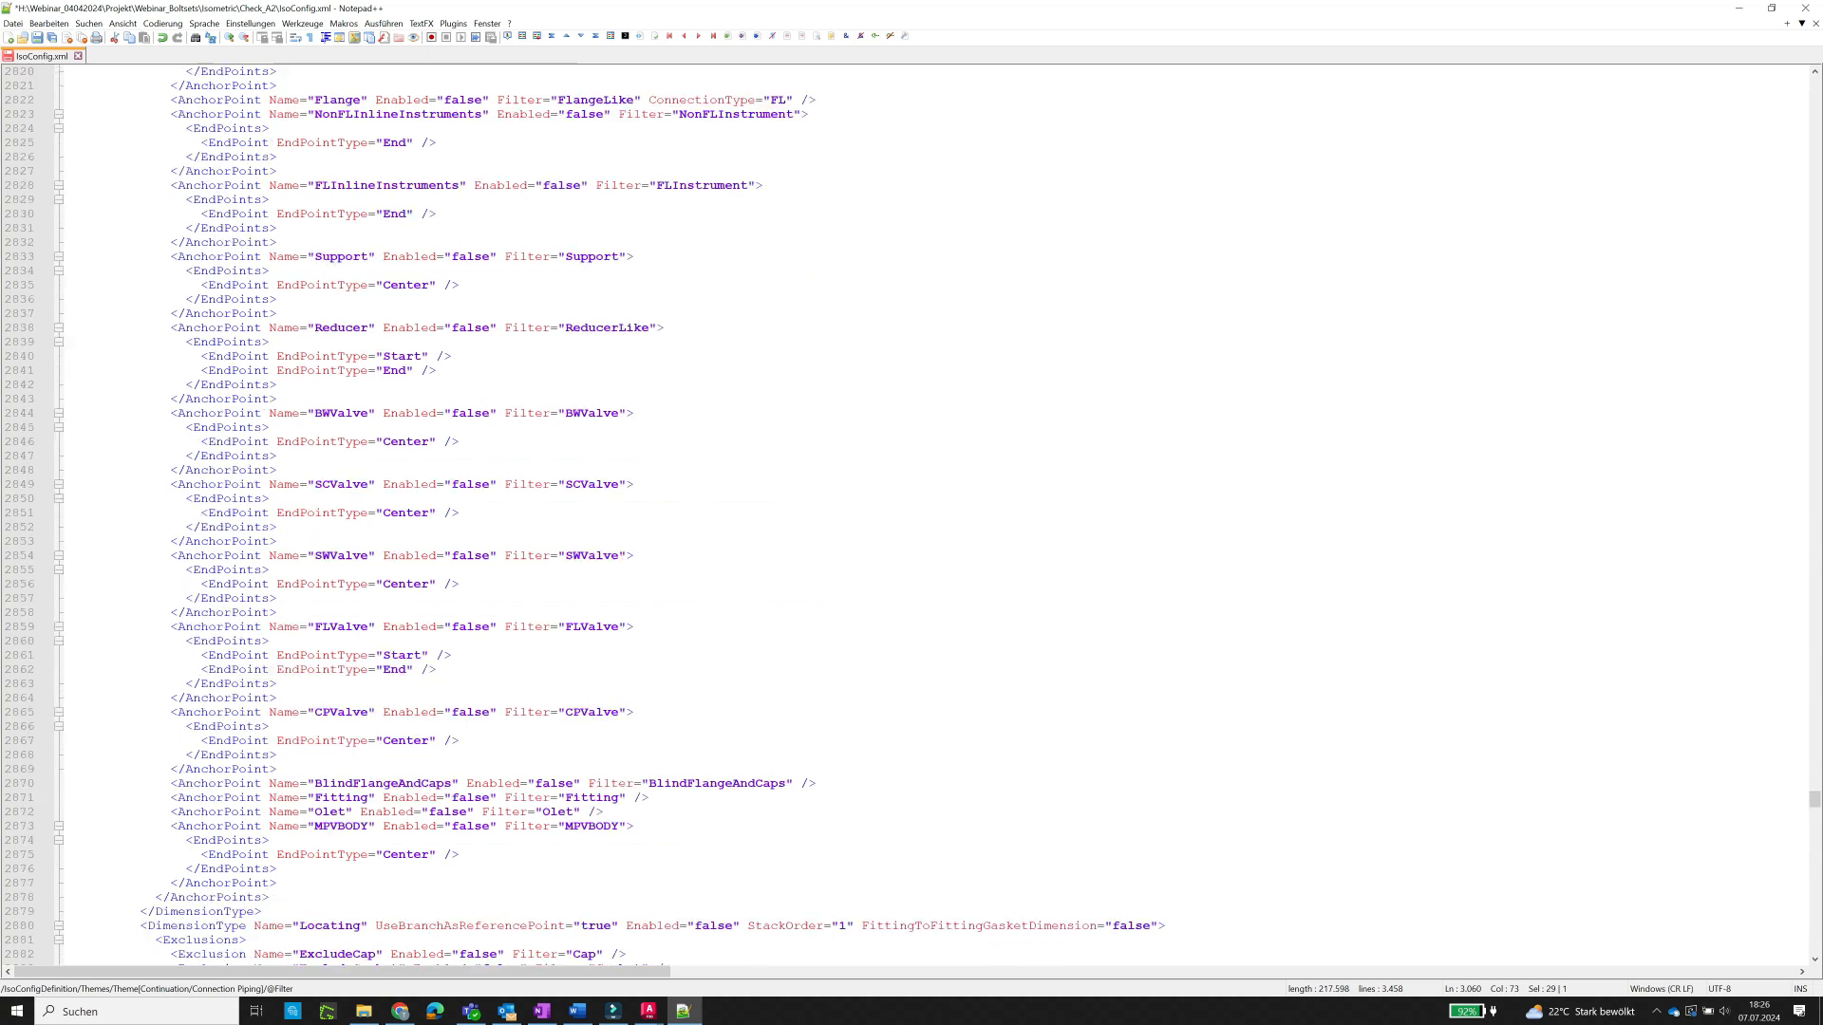
scroll(610, 413, up, 20)
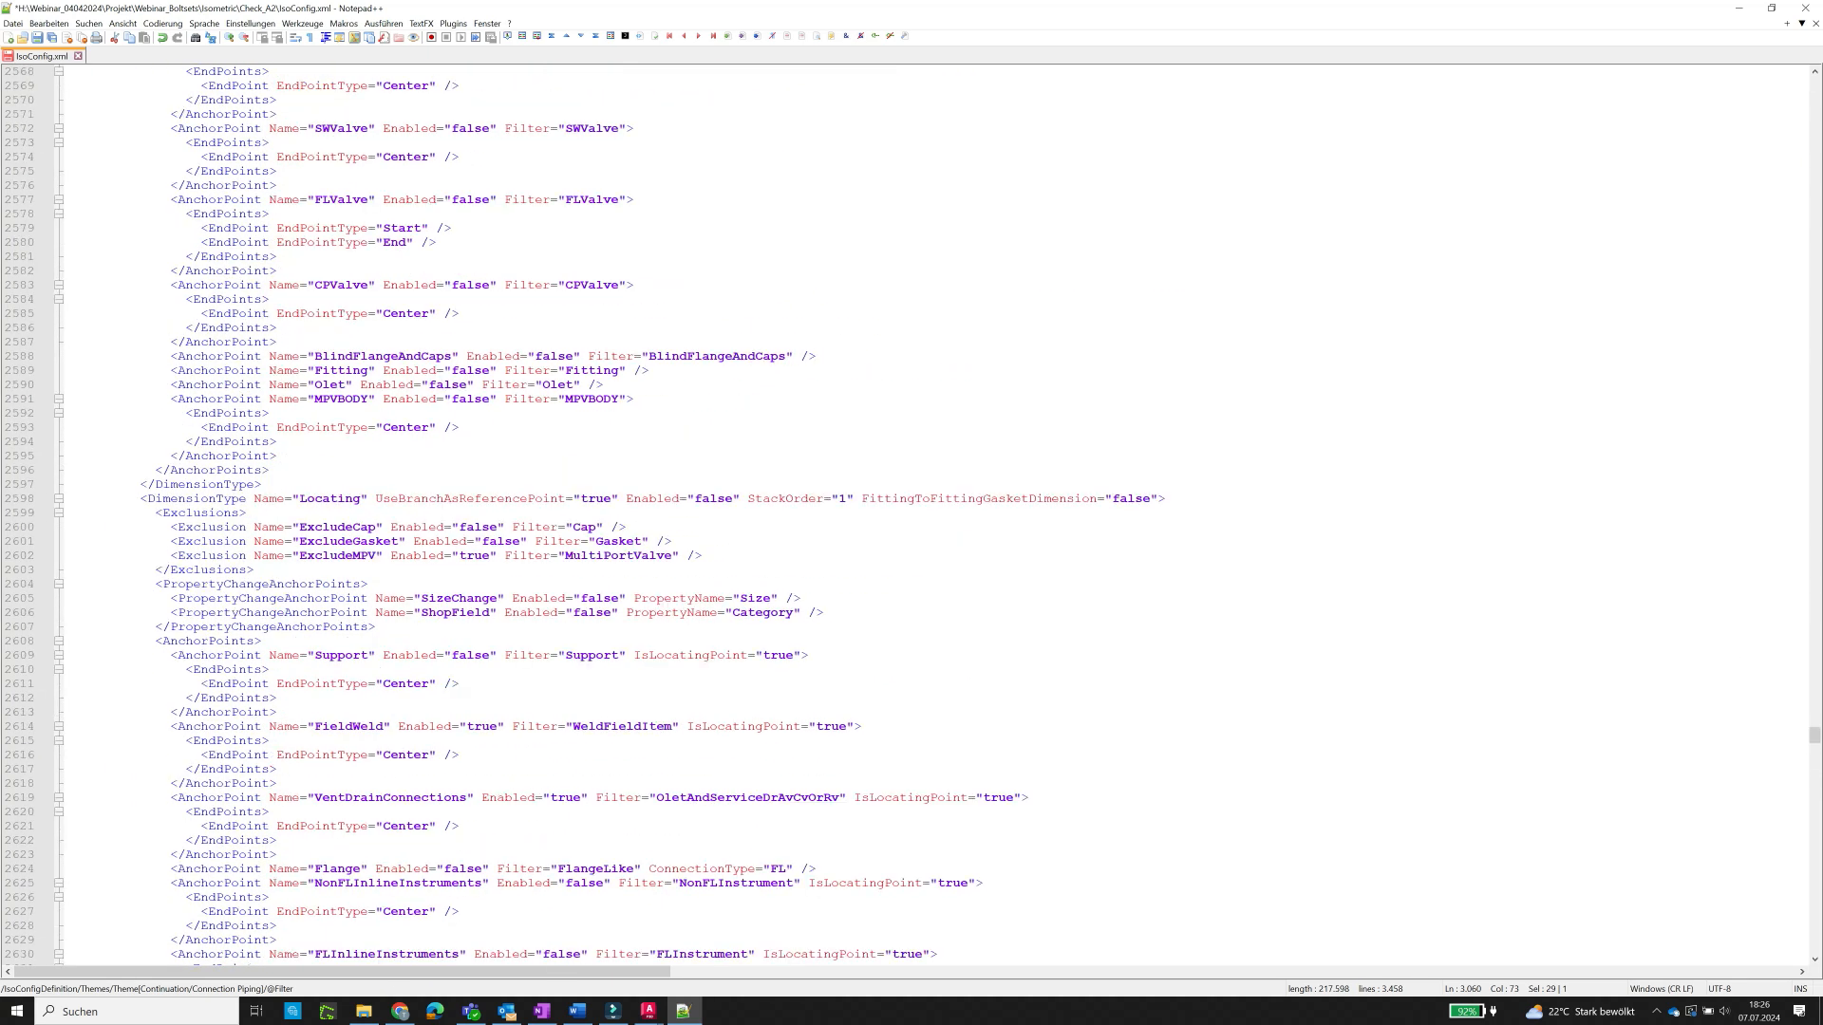
scroll(611, 413, up, 20)
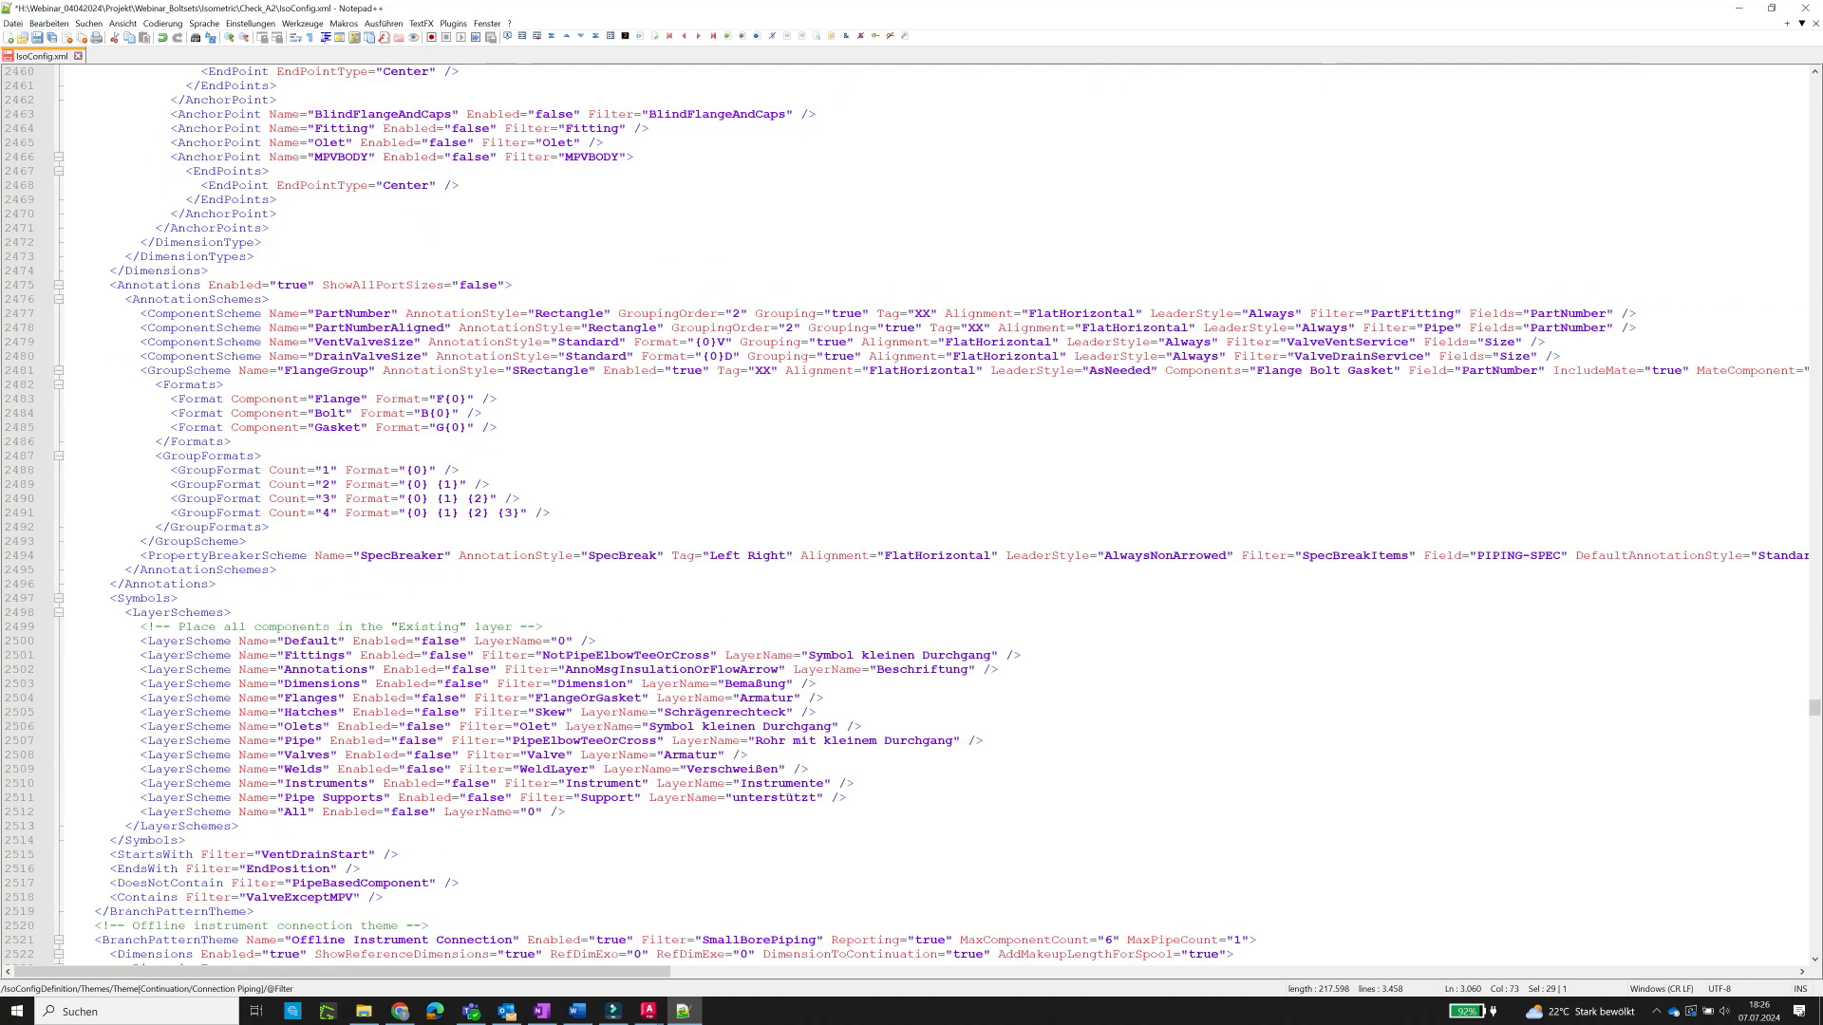
scroll(610, 414, up, 20)
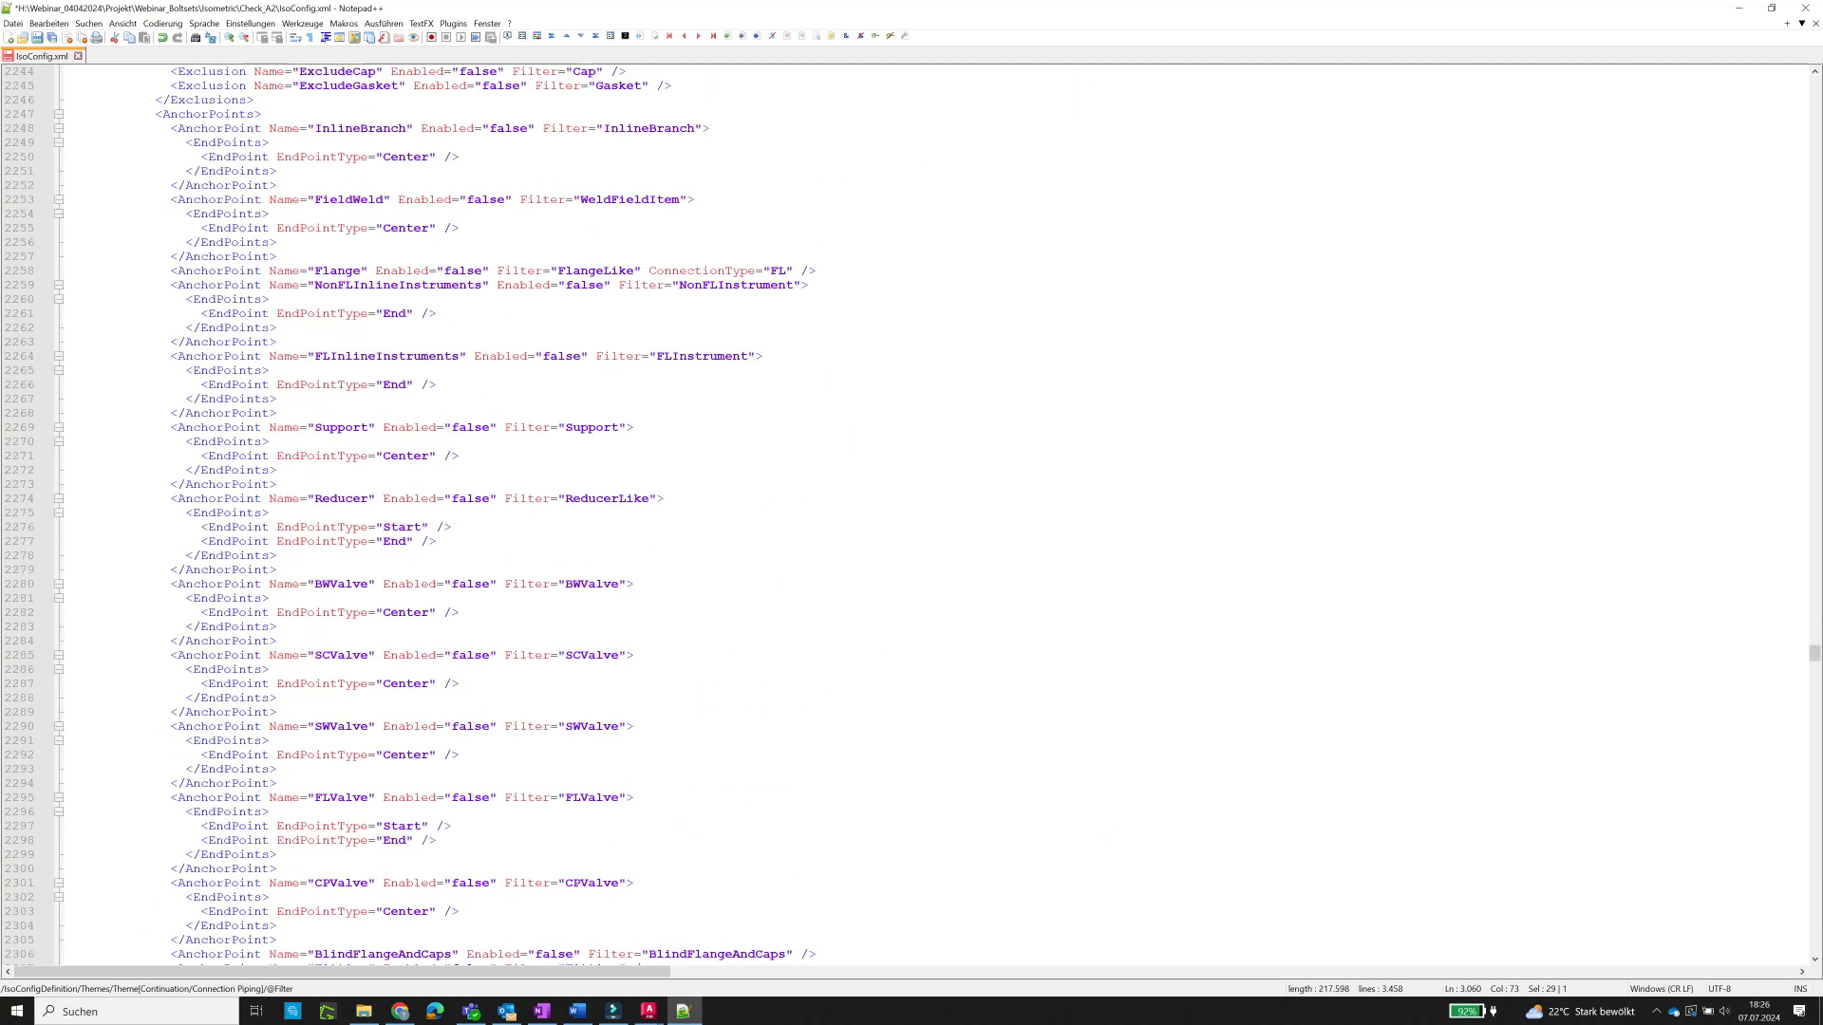
scroll(611, 414, up, 15)
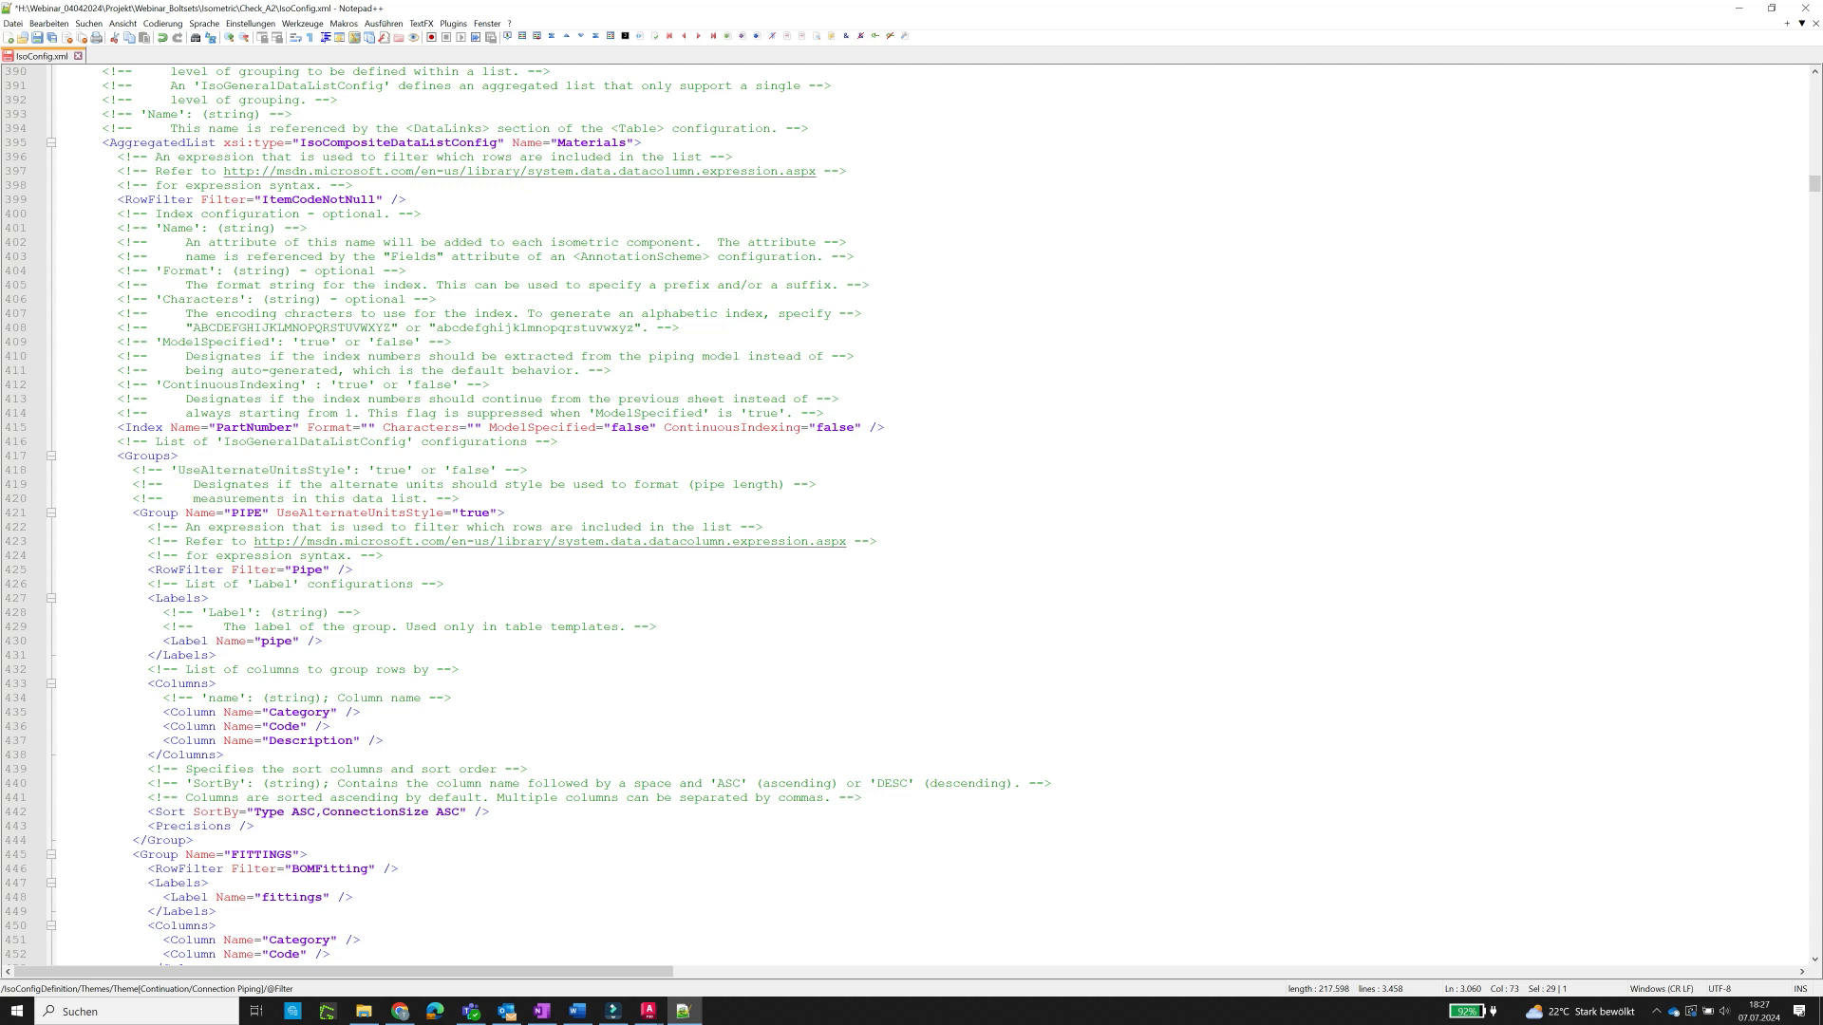
scroll(610, 414, up, 6)
click(596, 398)
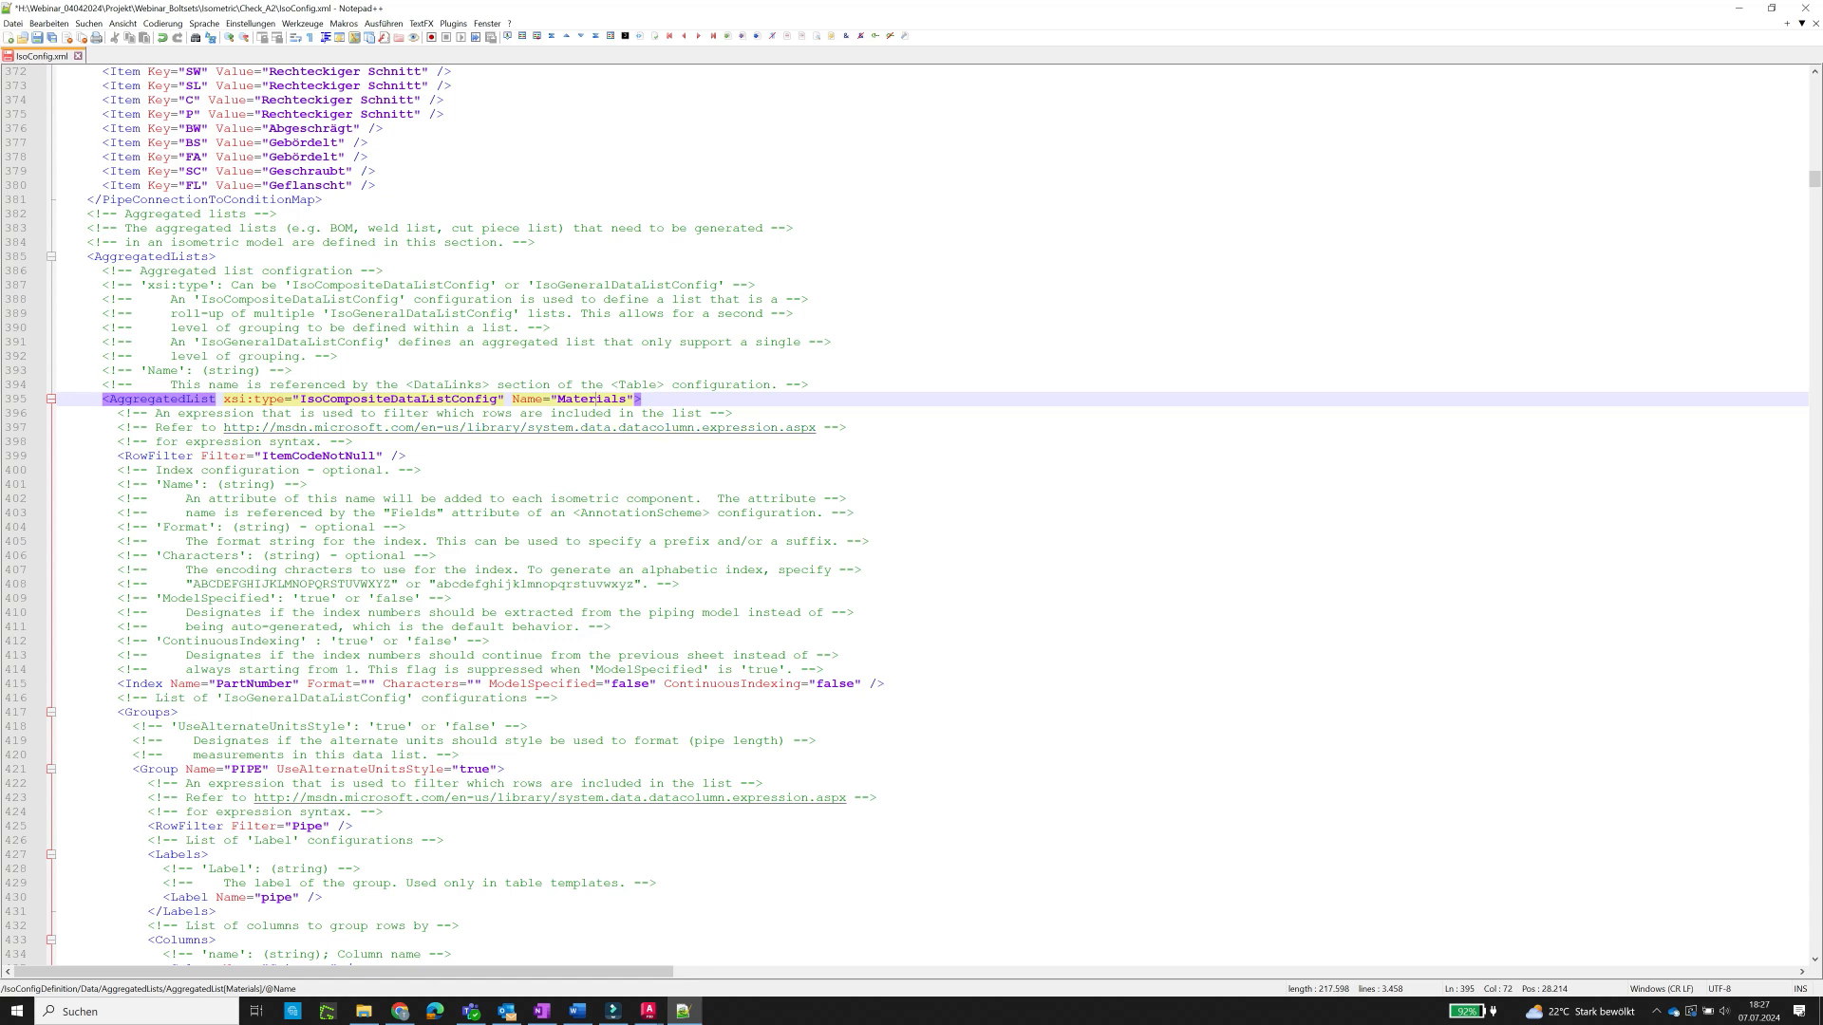
- Examine the groups defined in the Materials list, from PIPE, FITTINGS and OLETS through FASTENERS to PIPE SUPPORTS
scroll(911, 512, down, 6)
scroll(911, 513, down, 6)
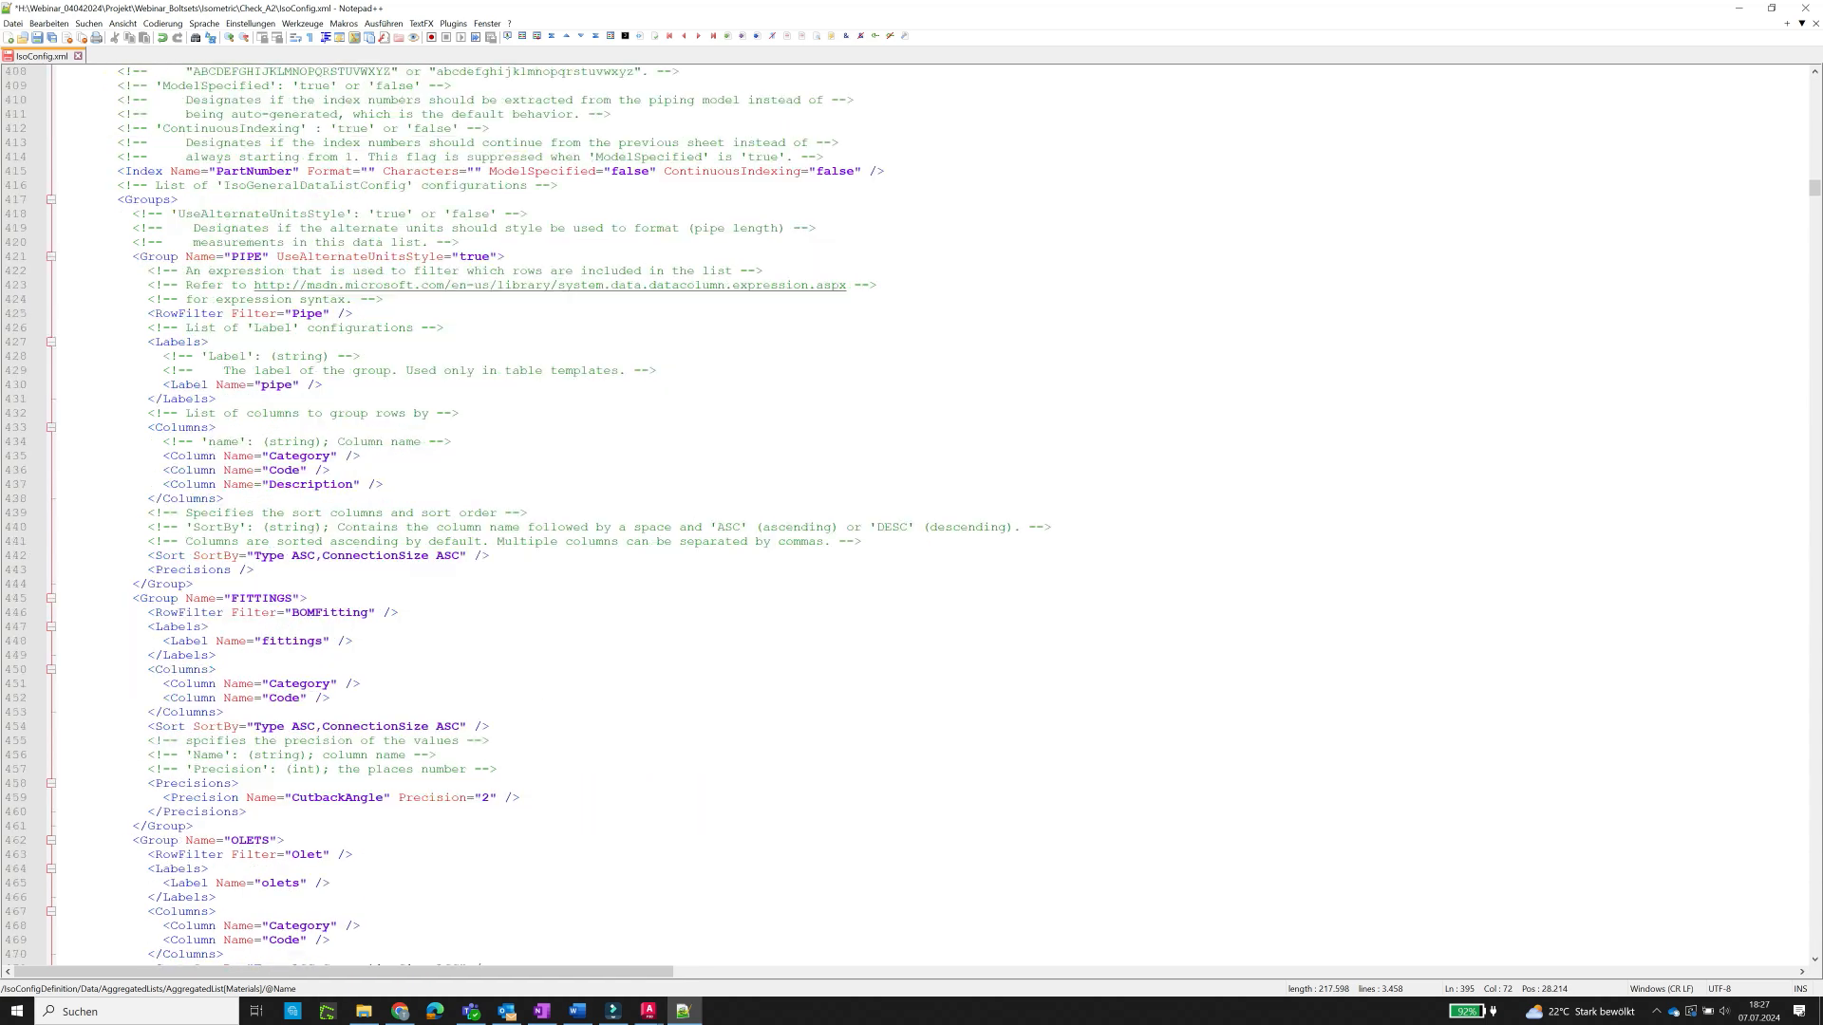
click(615, 370)
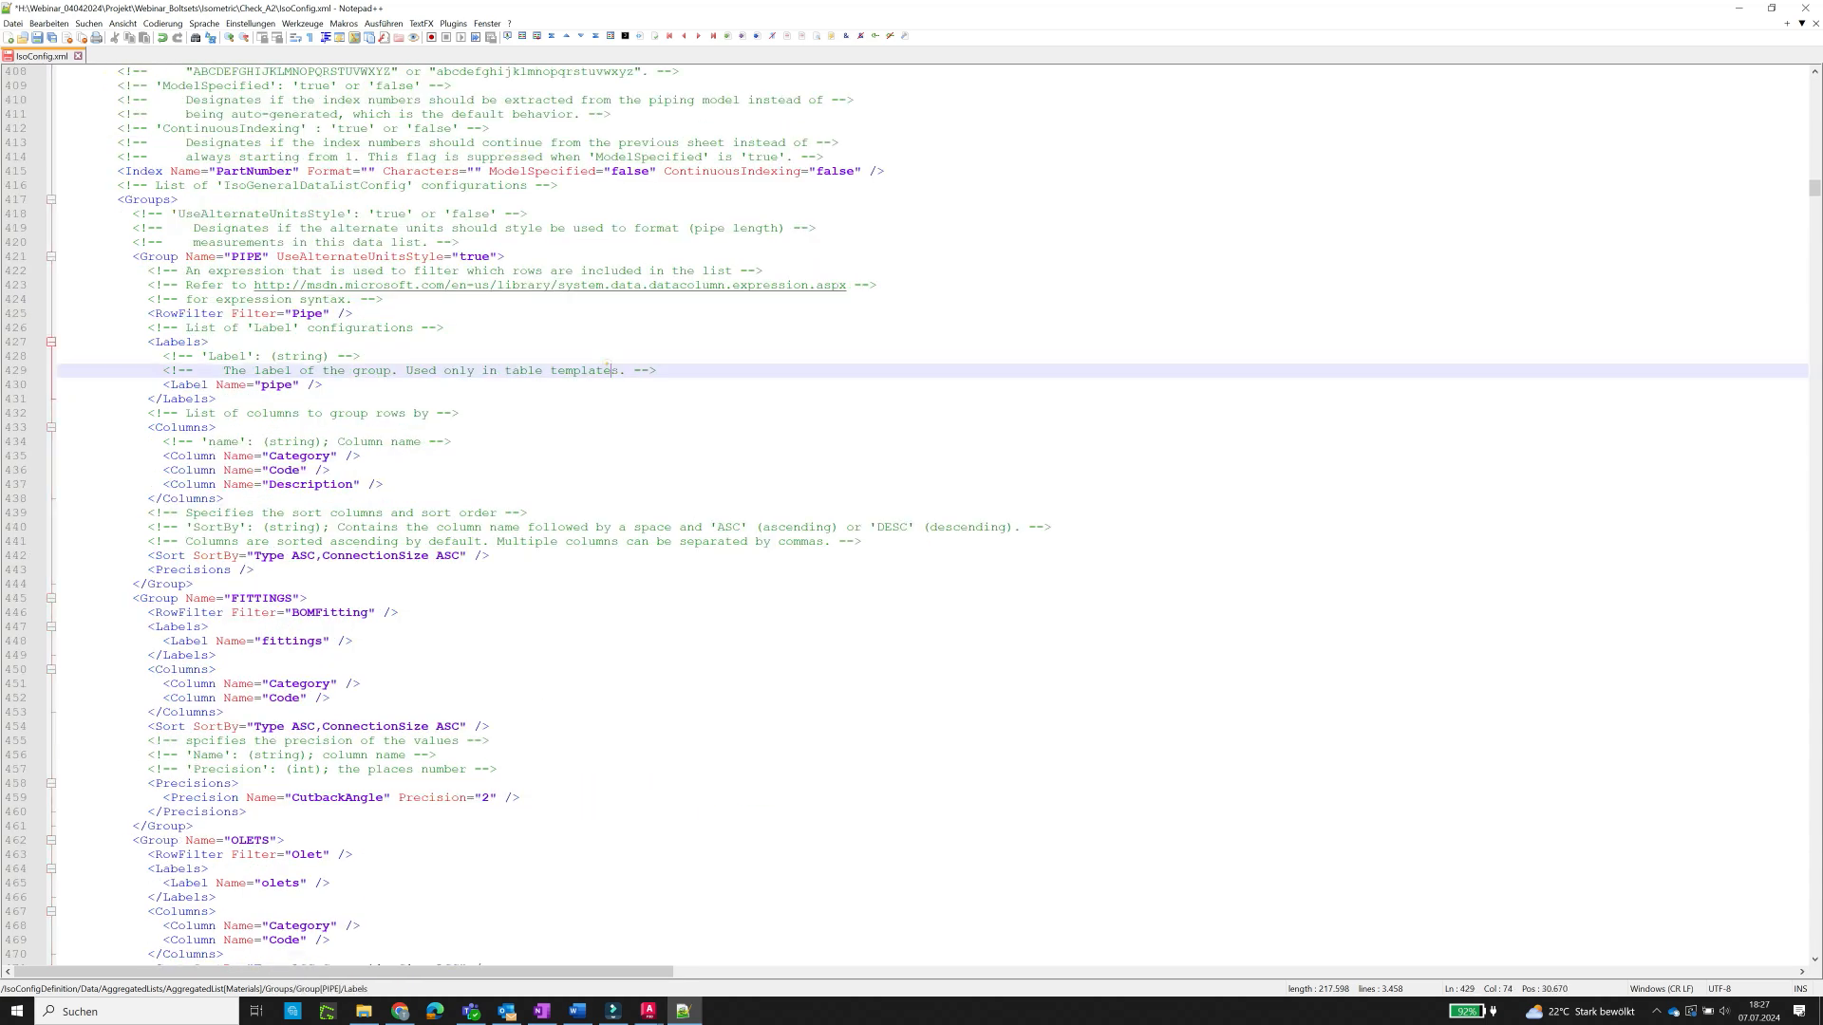
scroll(607, 368, up, 6)
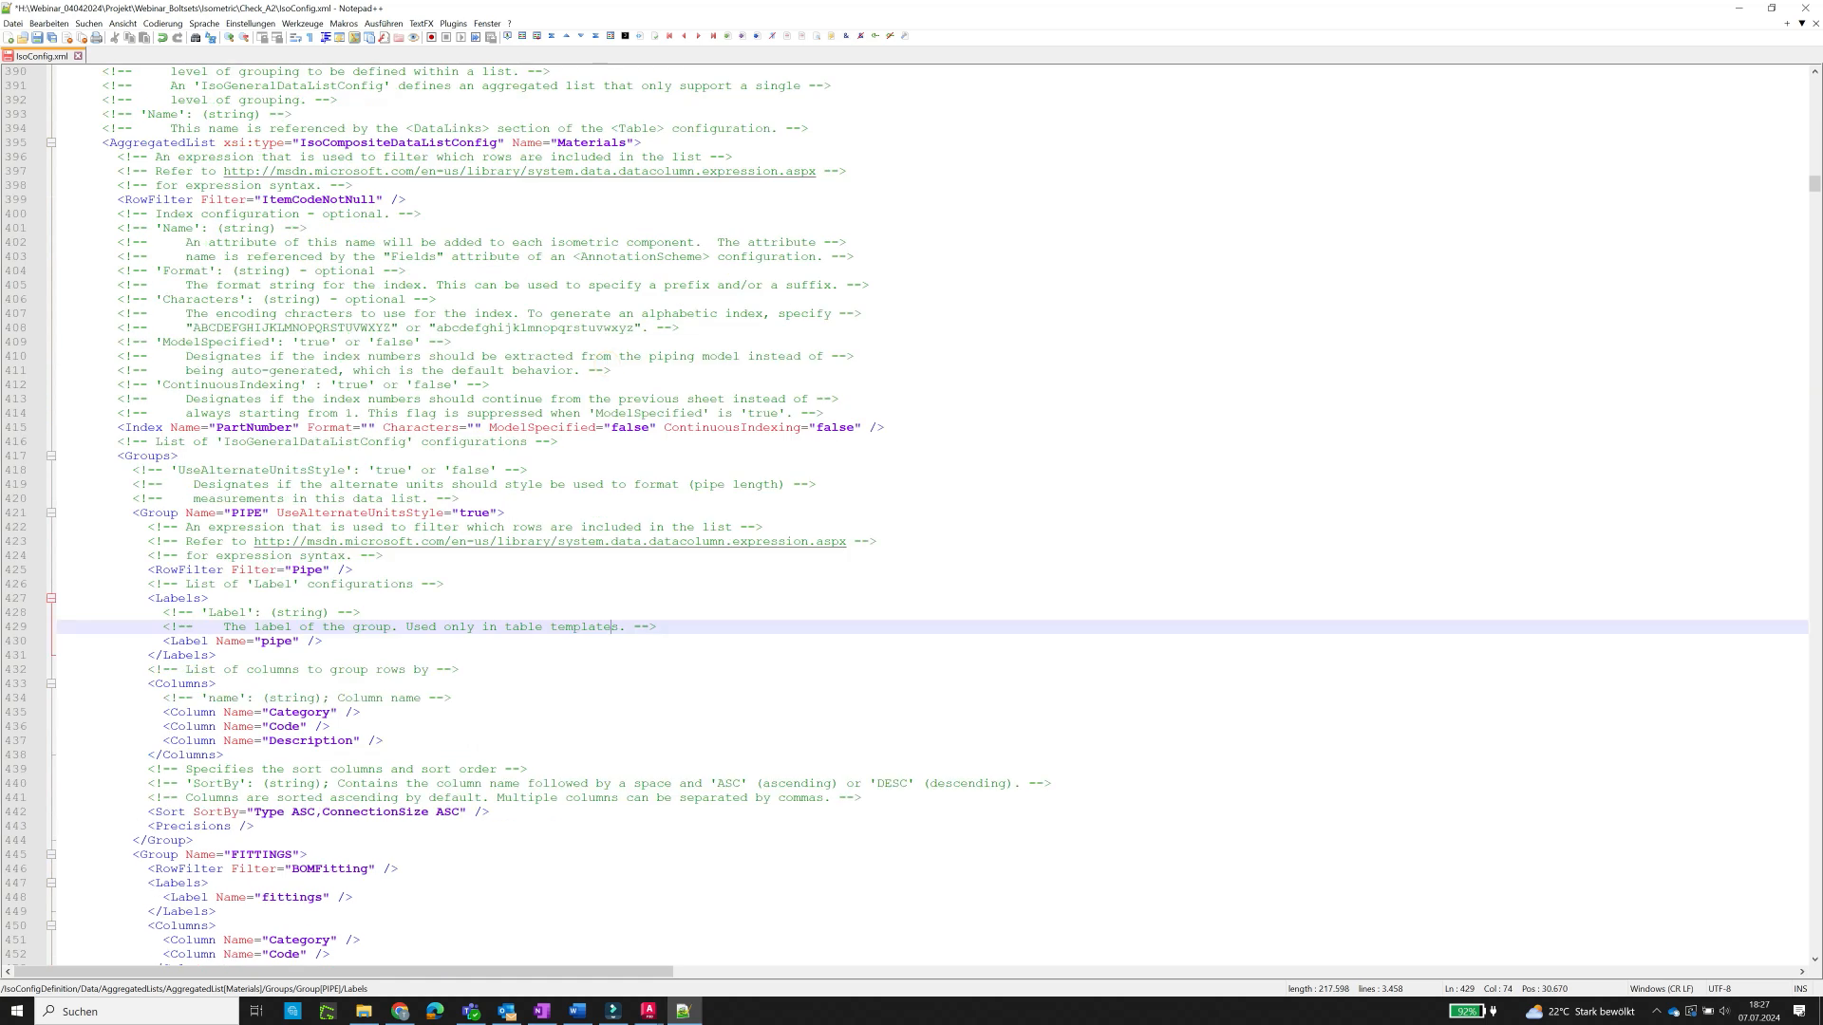
drag(133, 512, 518, 515)
scroll(911, 512, down, 6)
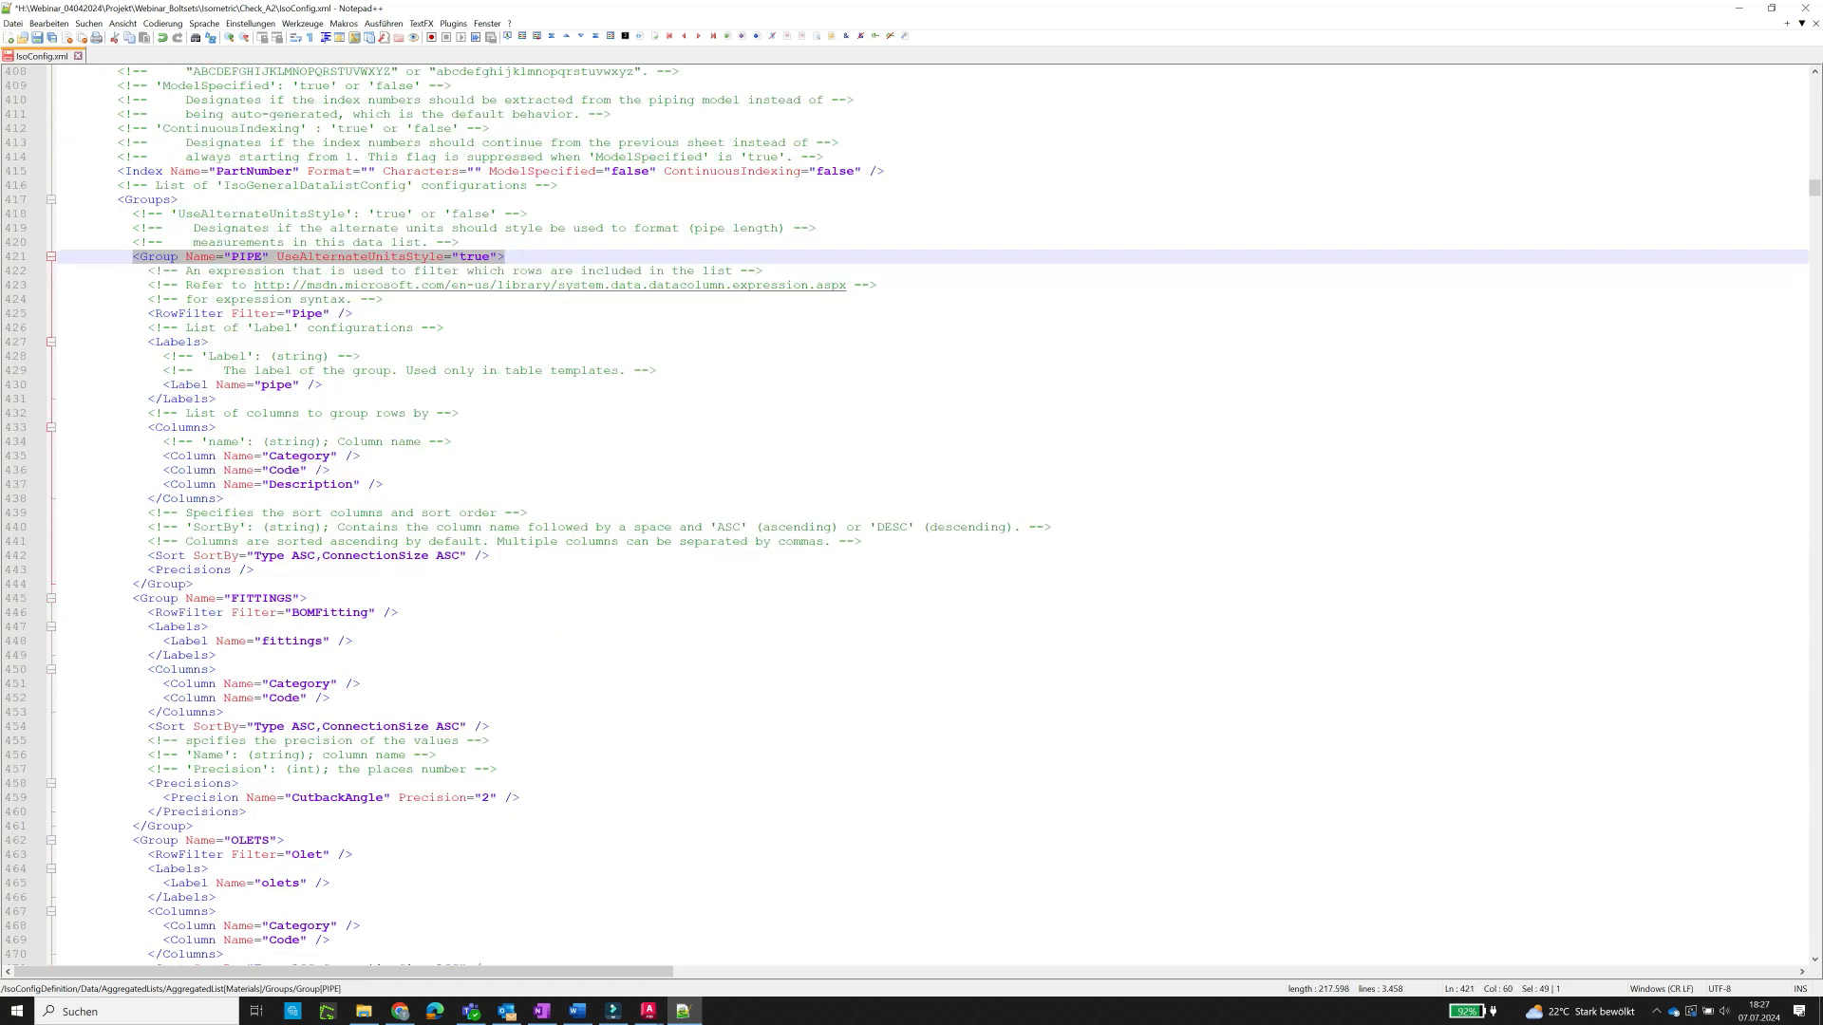
drag(133, 598, 308, 598)
scroll(911, 512, down, 6)
drag(139, 584, 284, 584)
scroll(912, 512, down, 6)
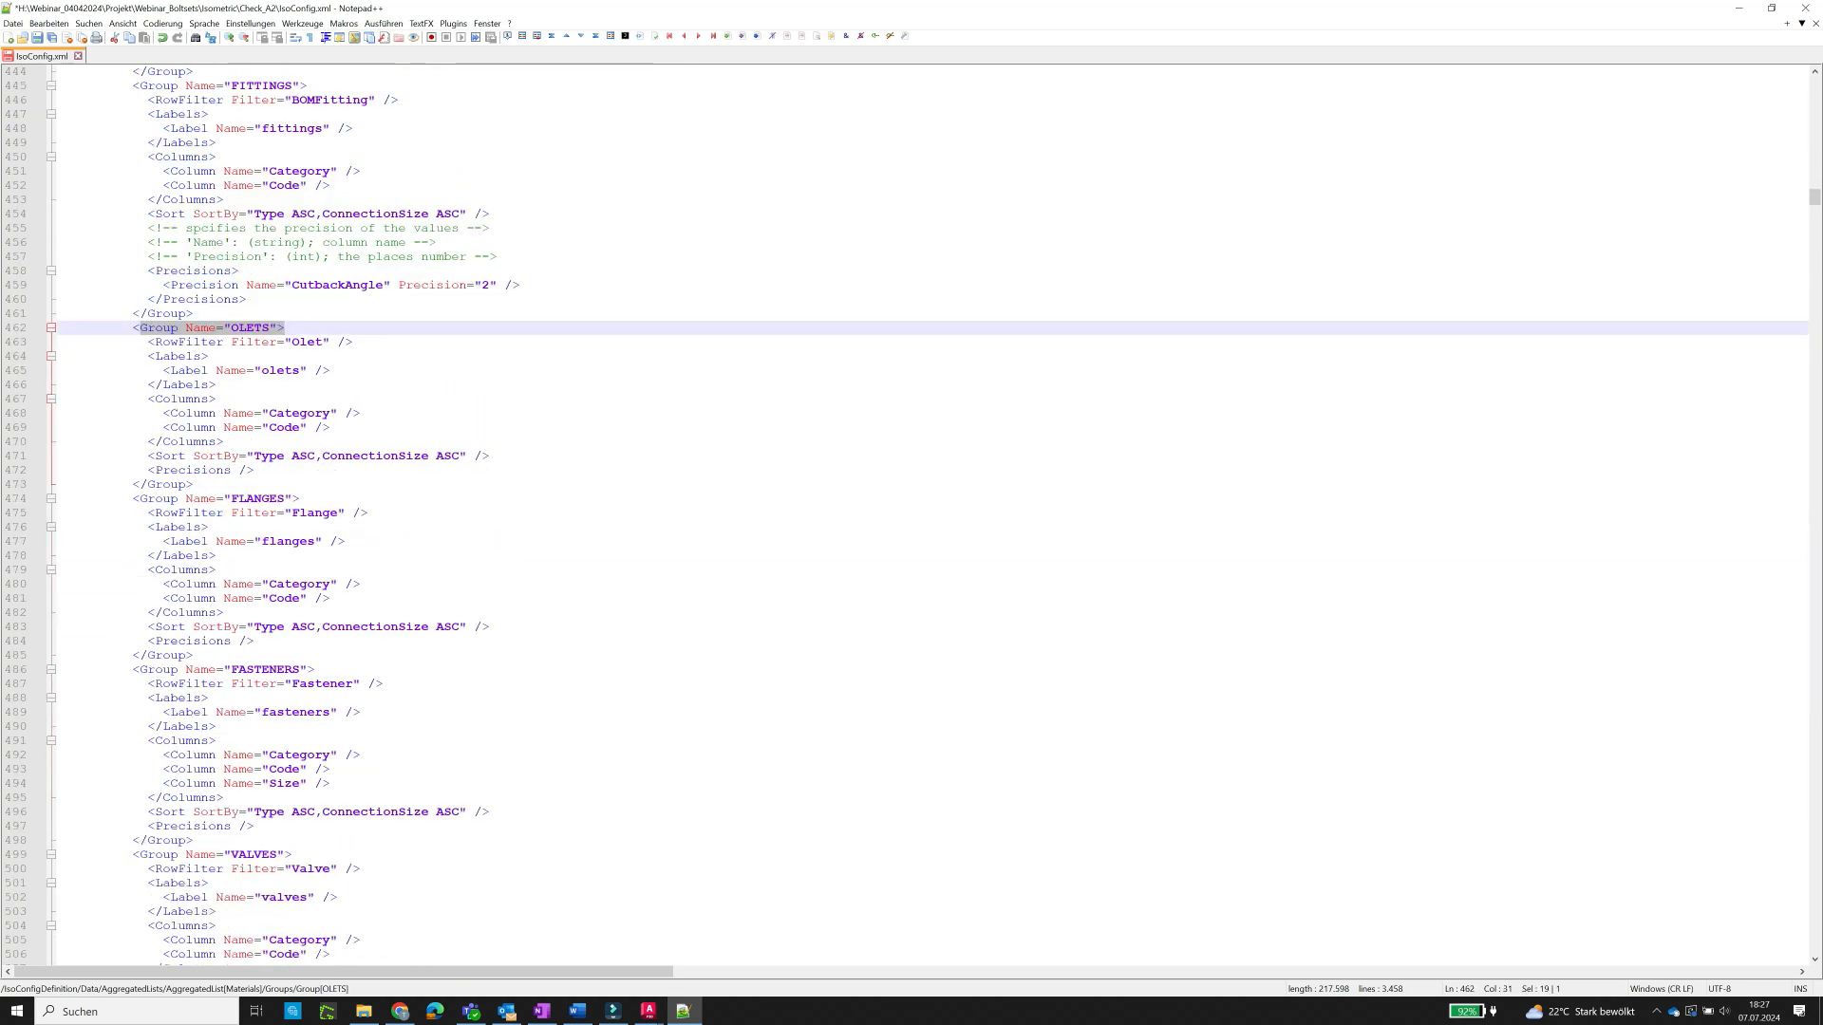
scroll(911, 513, down, 6)
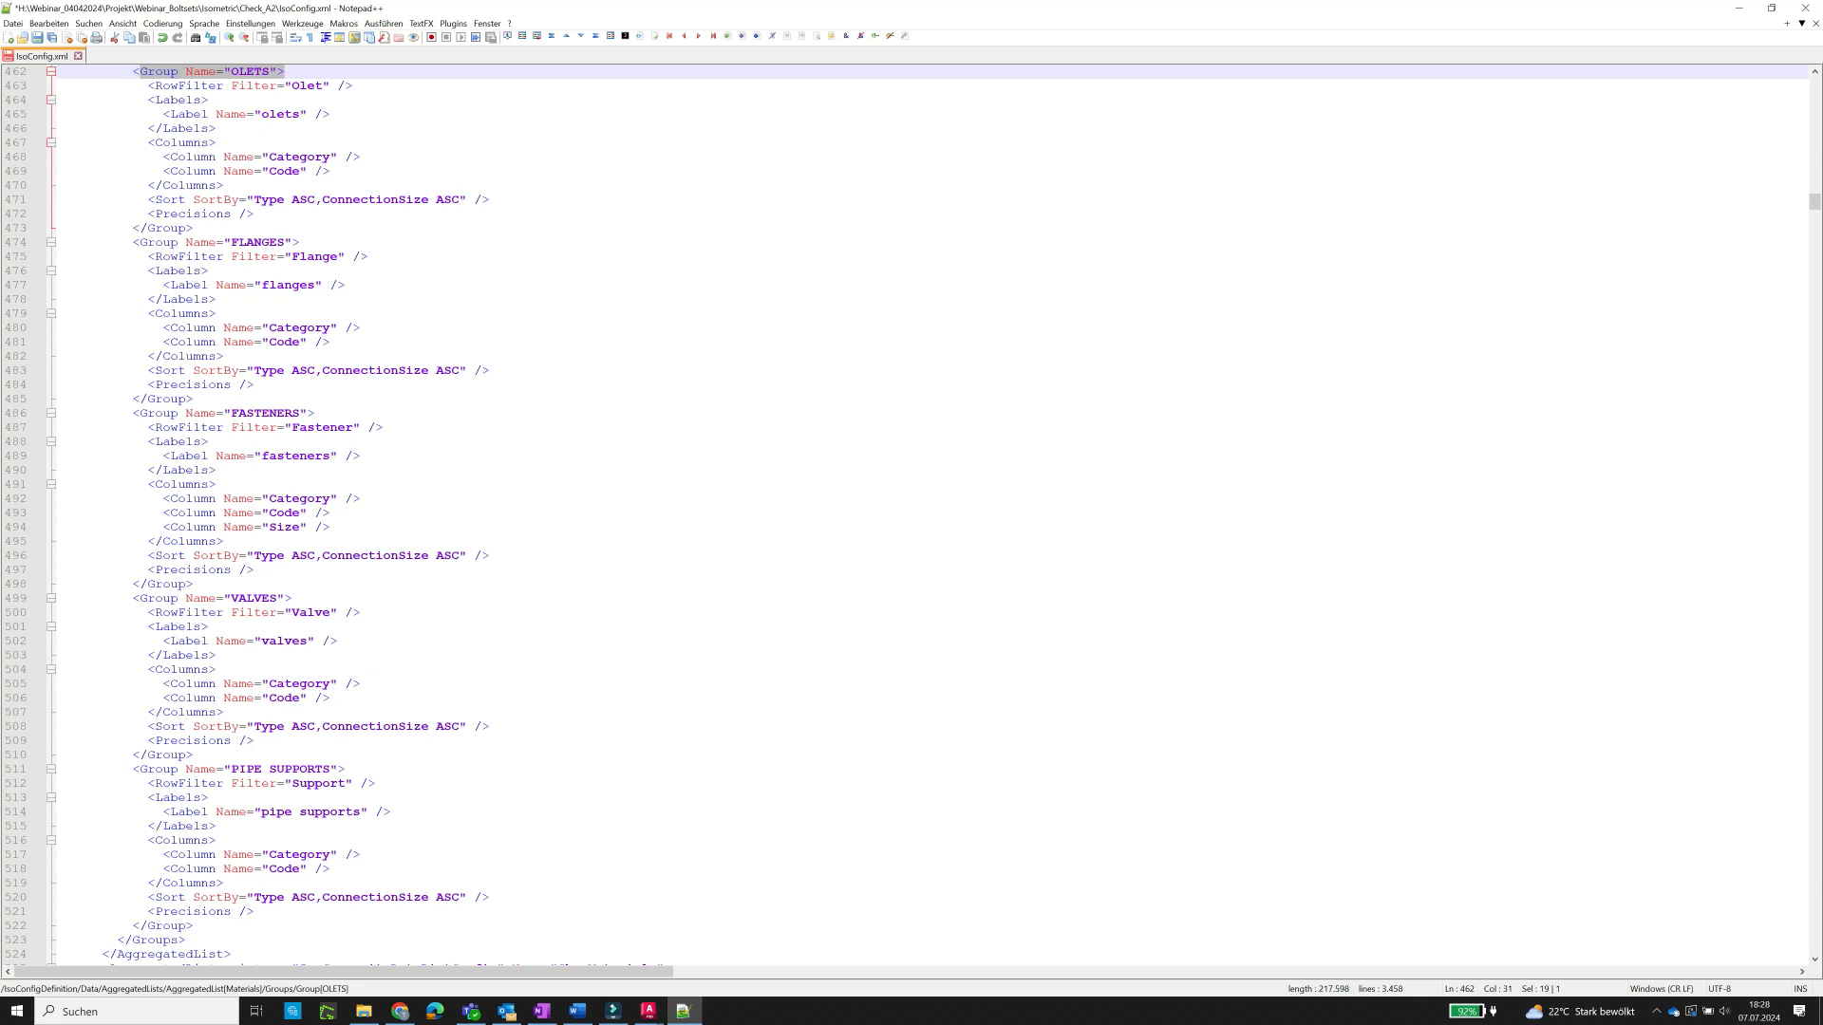
- Duplicate the whole FASTENERS group block directly below itself, ahead of the VALVES group
click(209, 628)
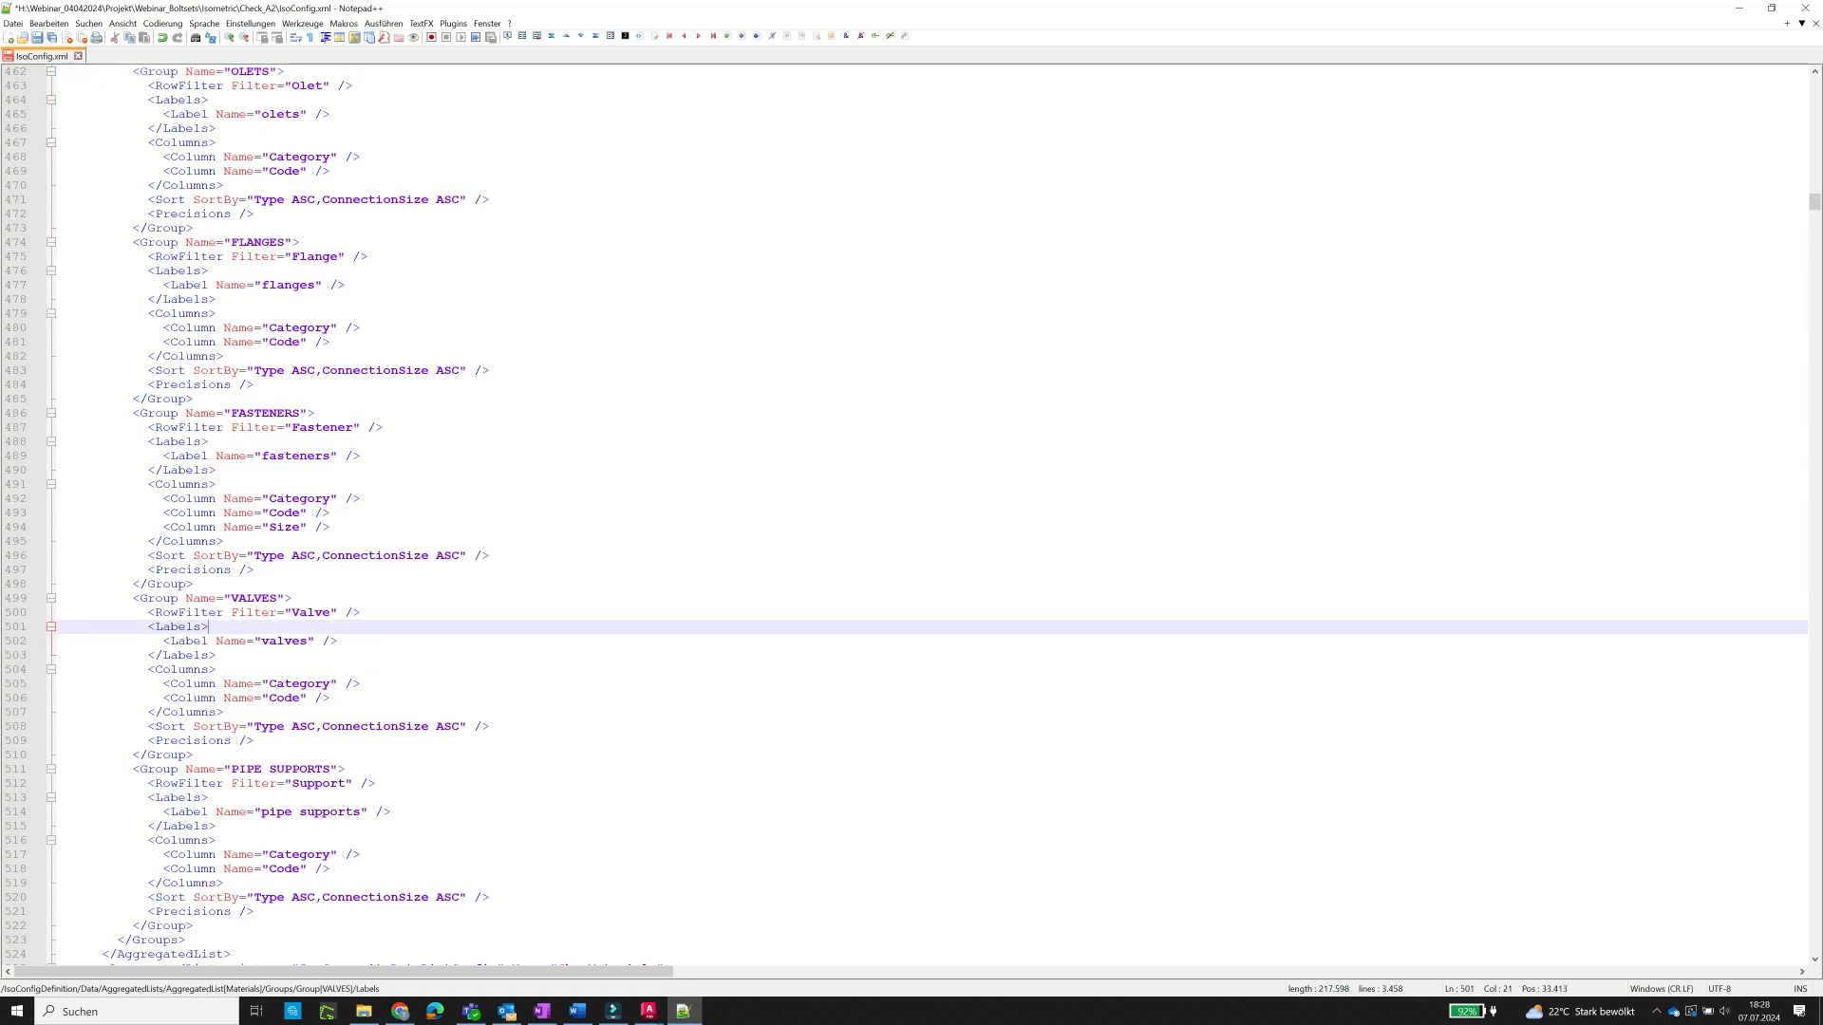
drag(133, 414, 193, 584)
key(ctrl+c)
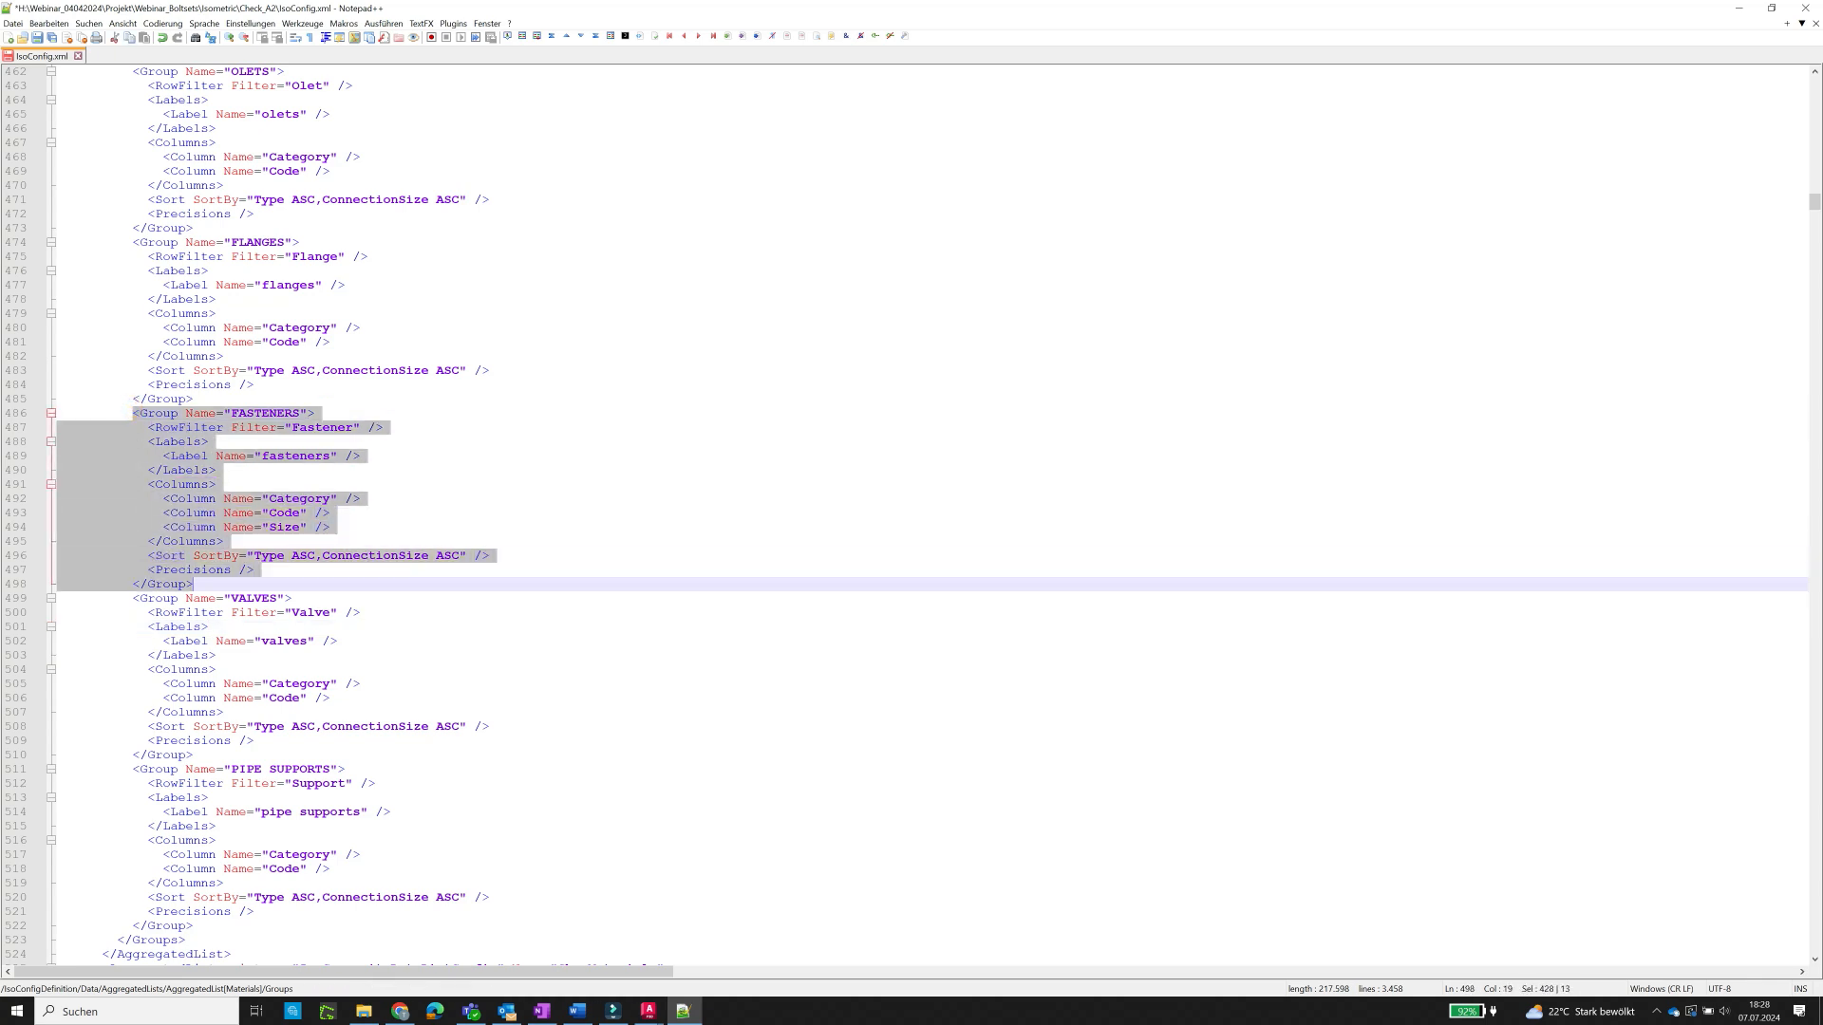
click(254, 581)
key(Return)
key(ctrl+v)
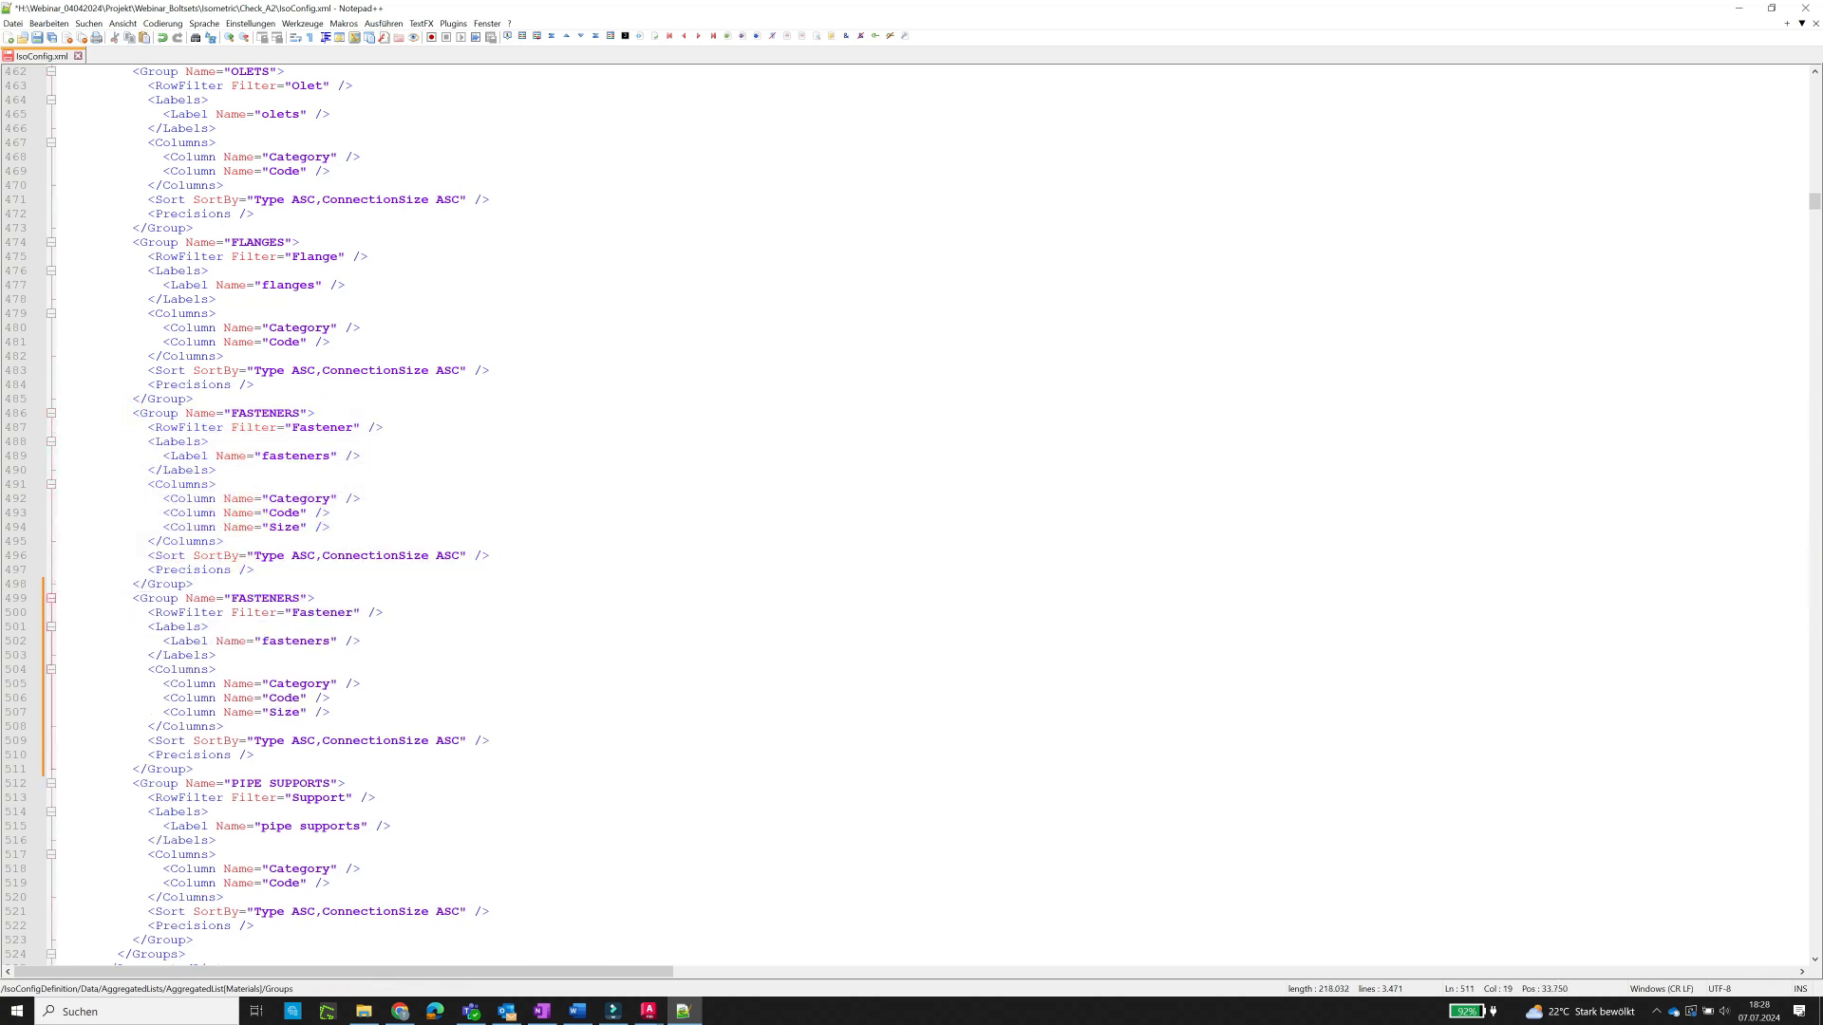
- Rename the duplicated FASTENERS group to BOLTS and set its row filter to Bolt
click(269, 586)
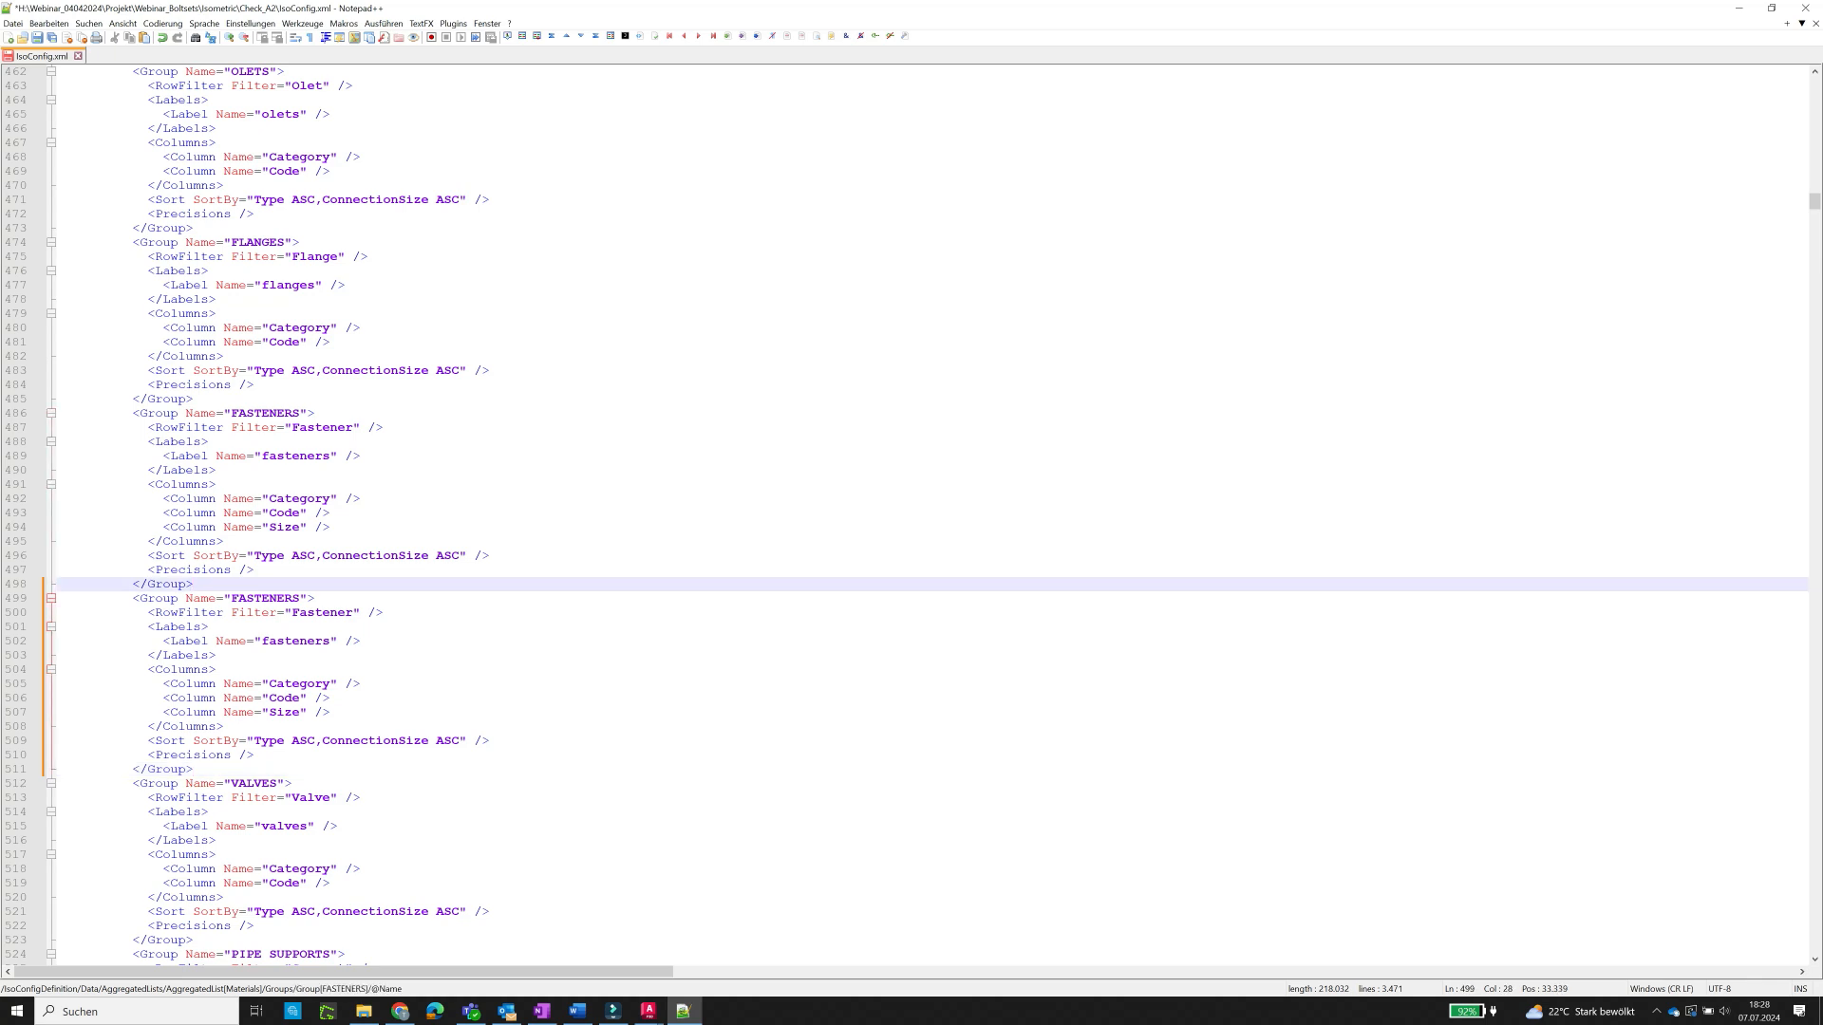
double_click(270, 598)
text(BOLTS)
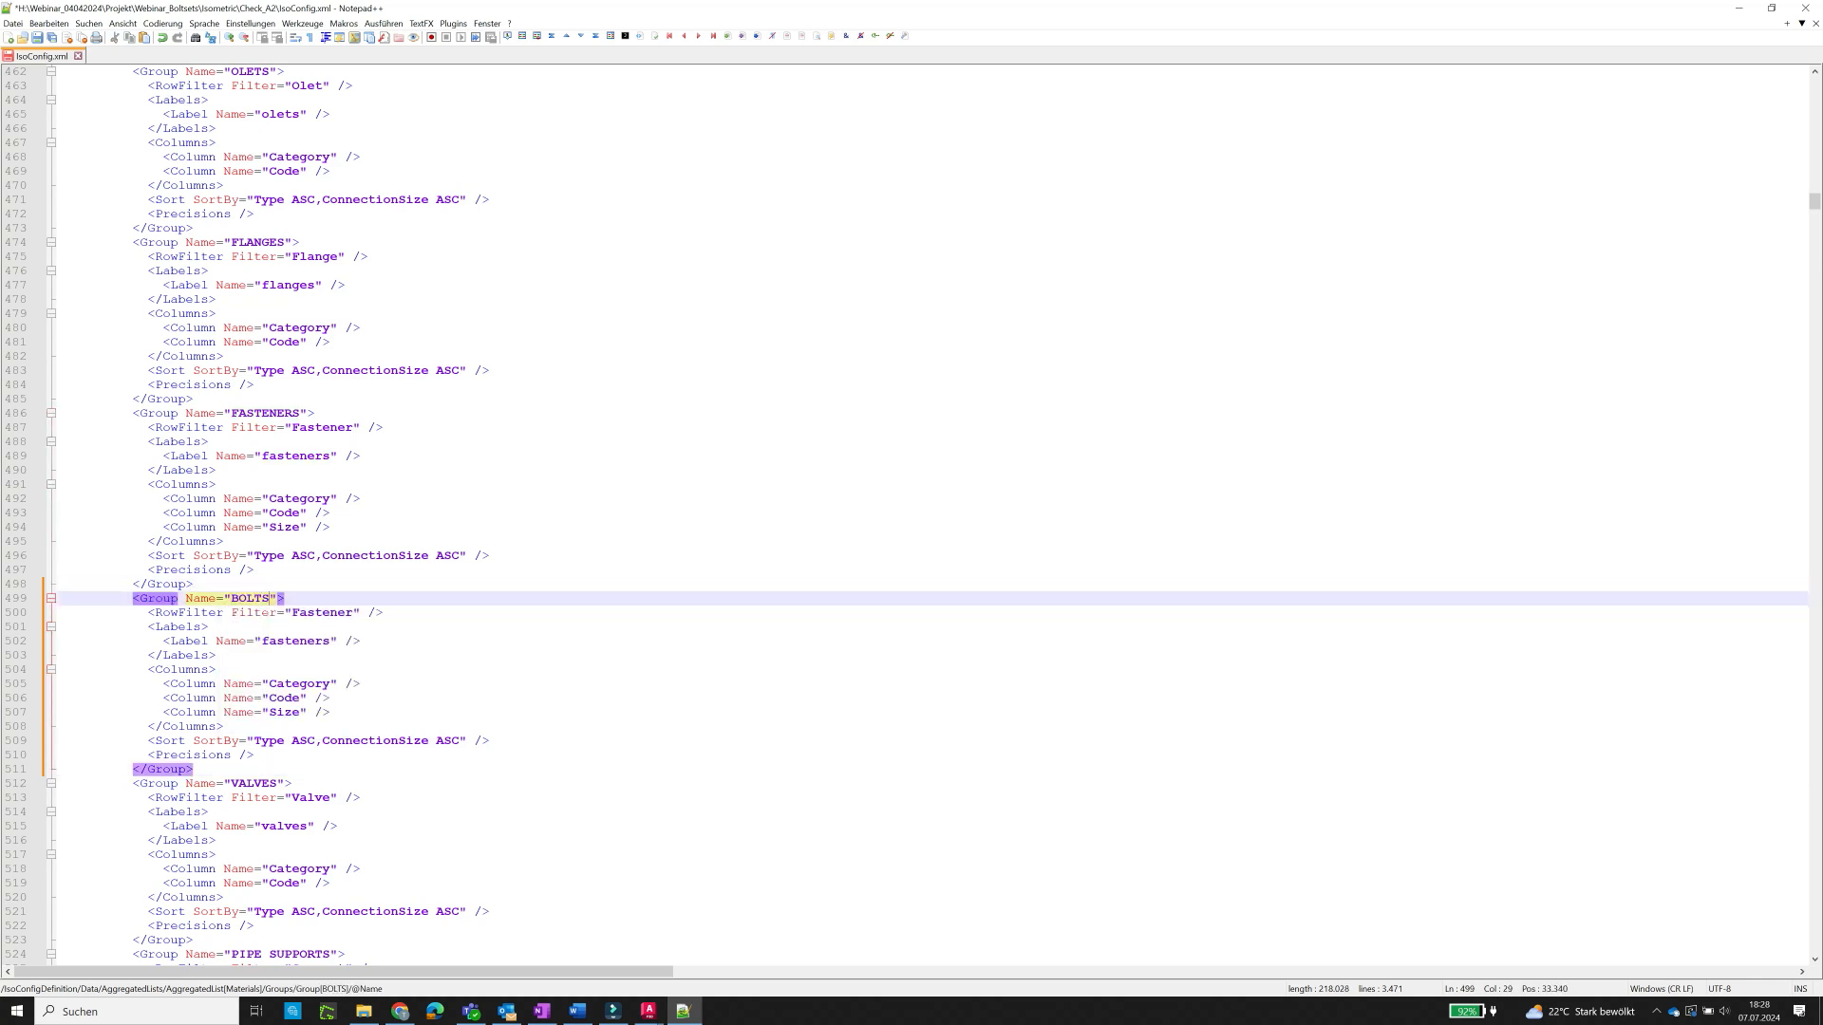
click(331, 712)
click(323, 614)
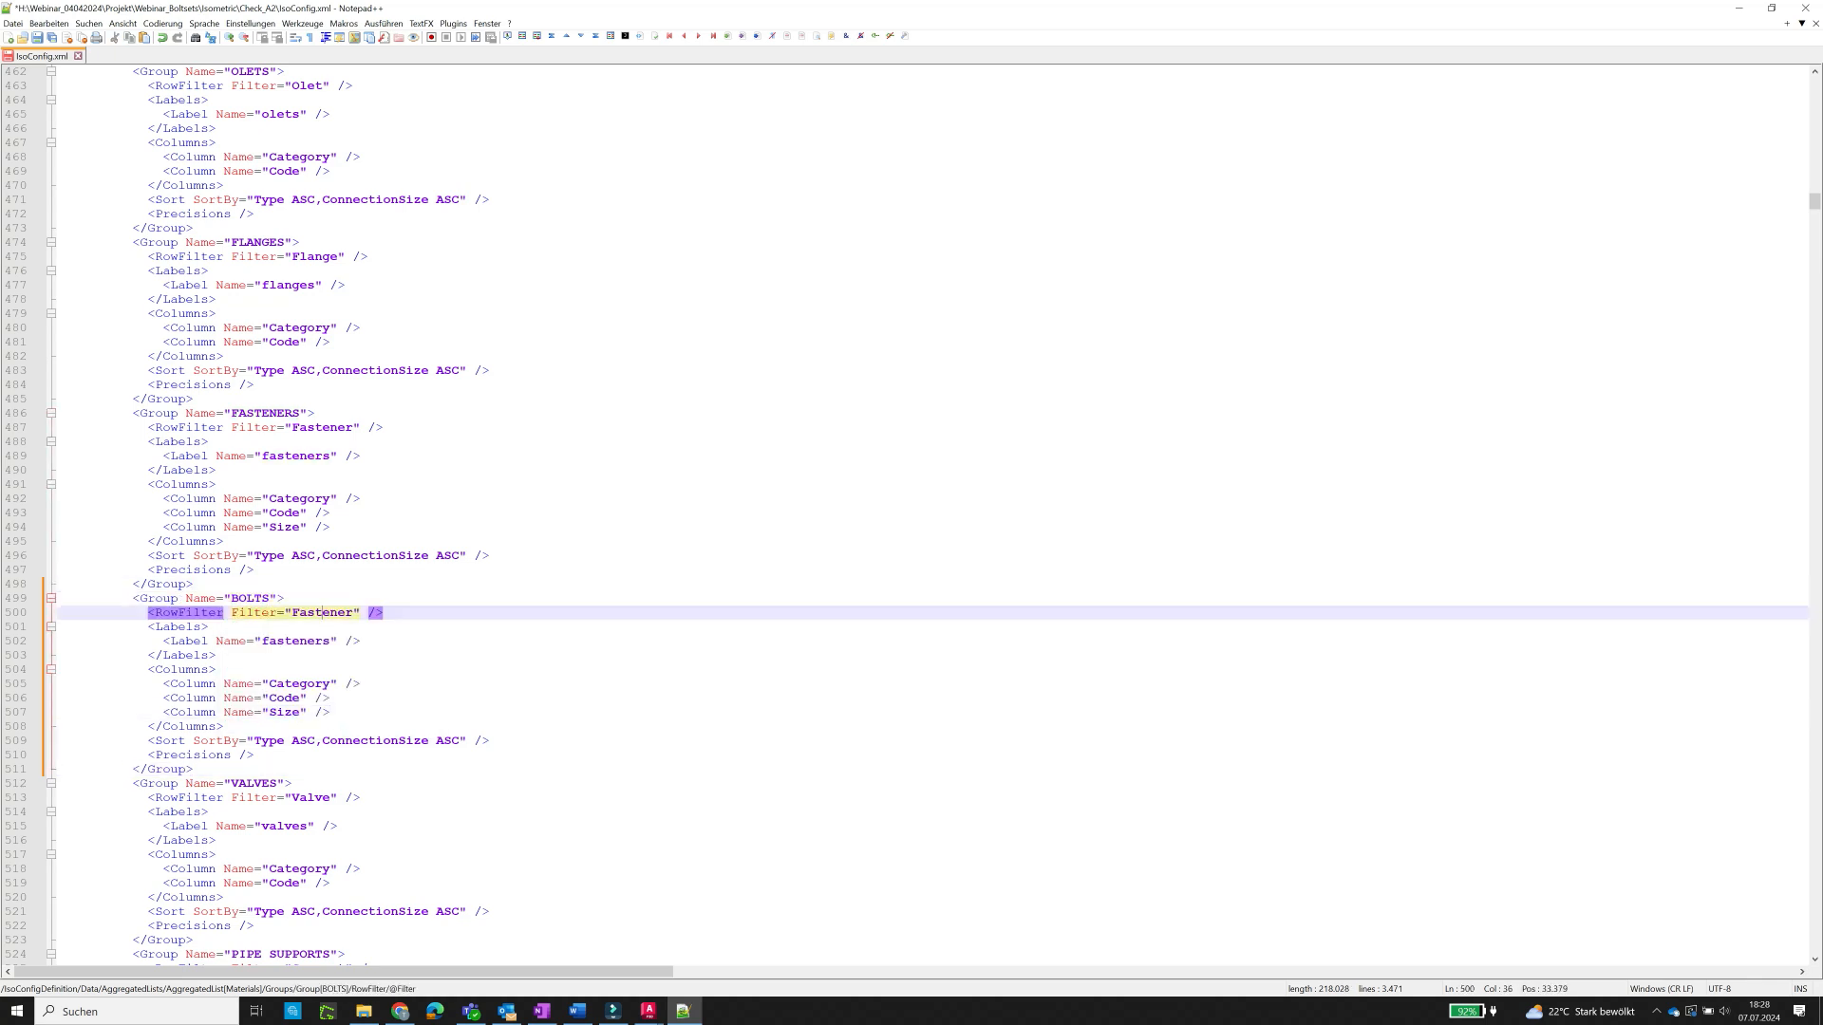
drag(141, 613, 385, 613)
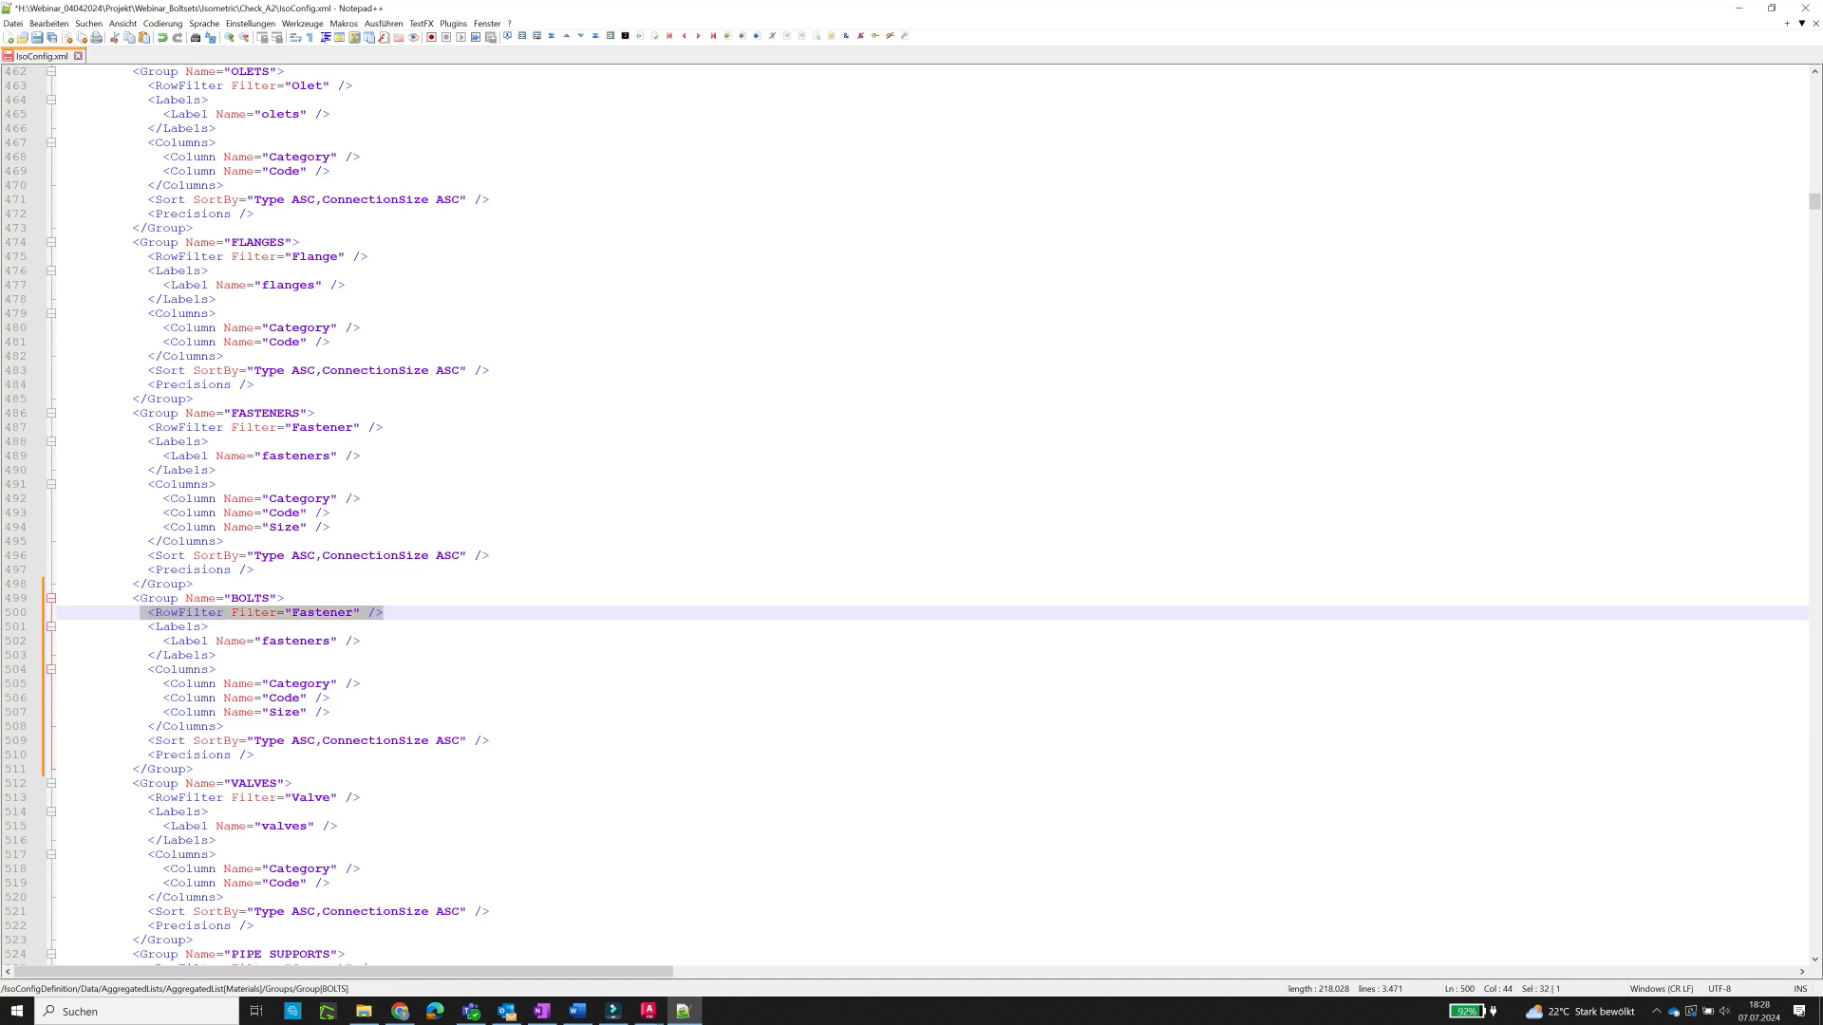
double_click(318, 613)
text(Bolt)
key(Escape)
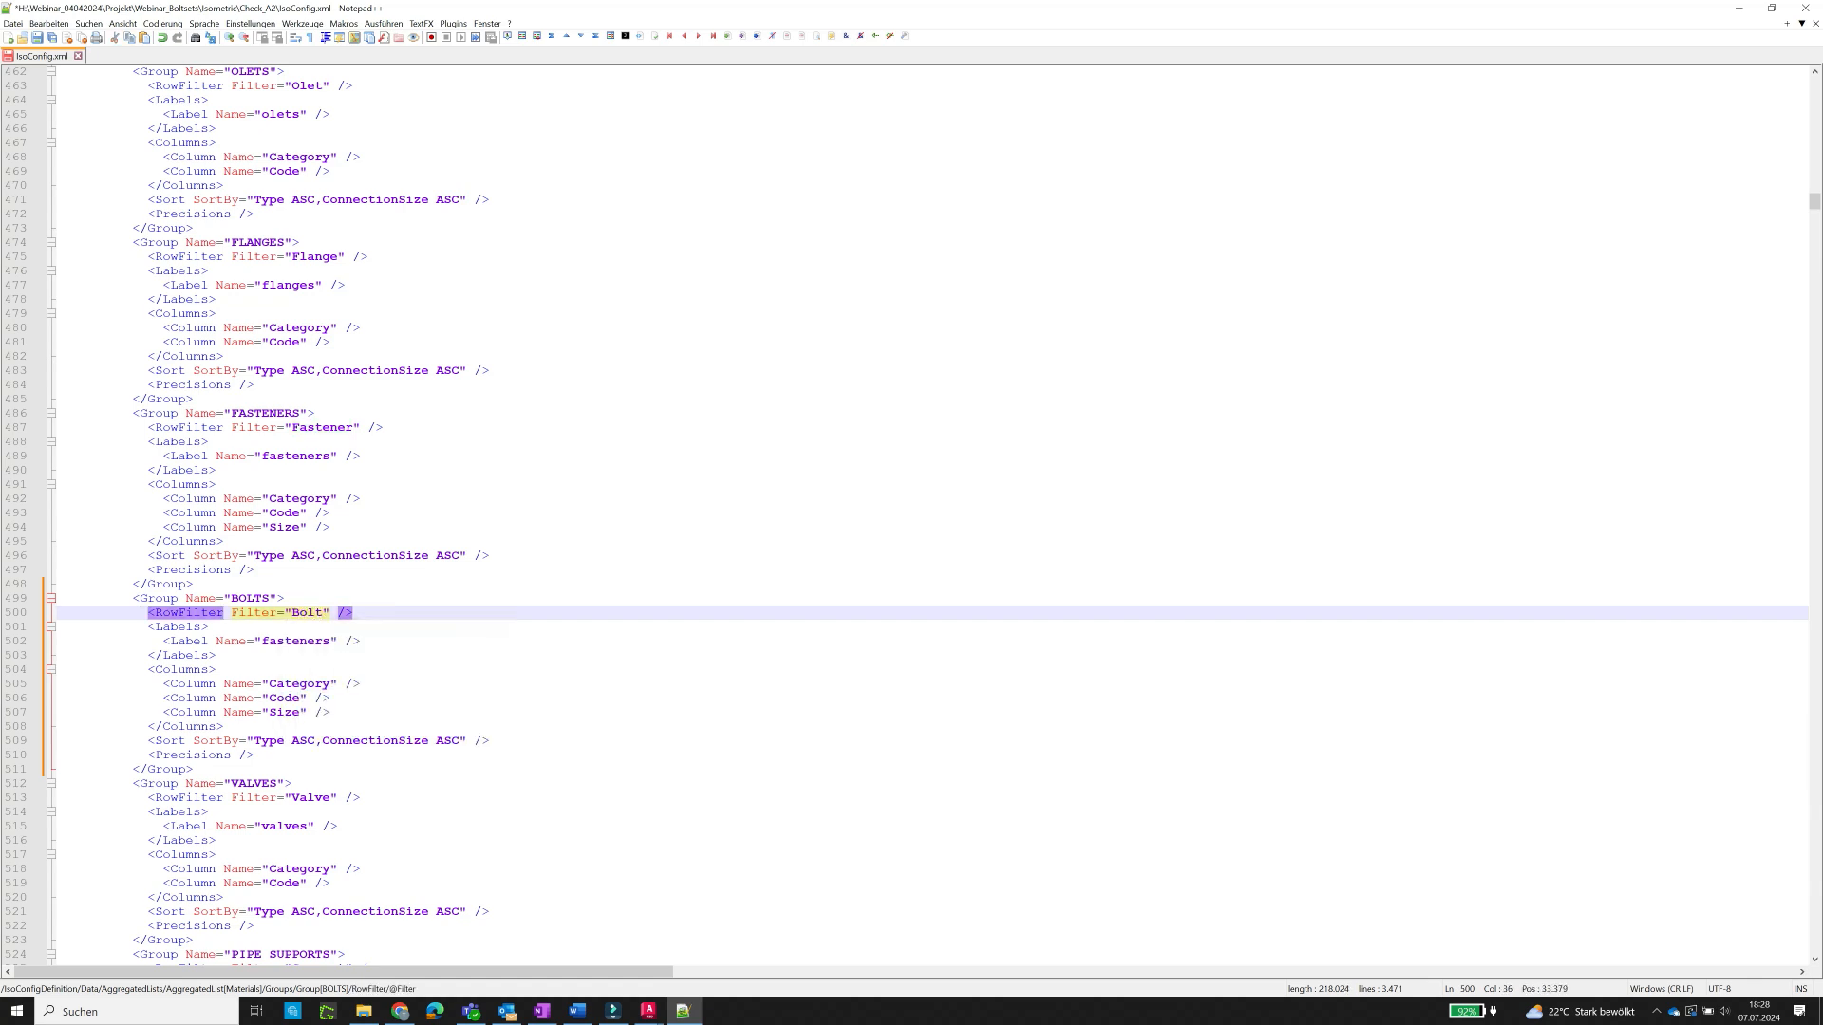
key(Down)
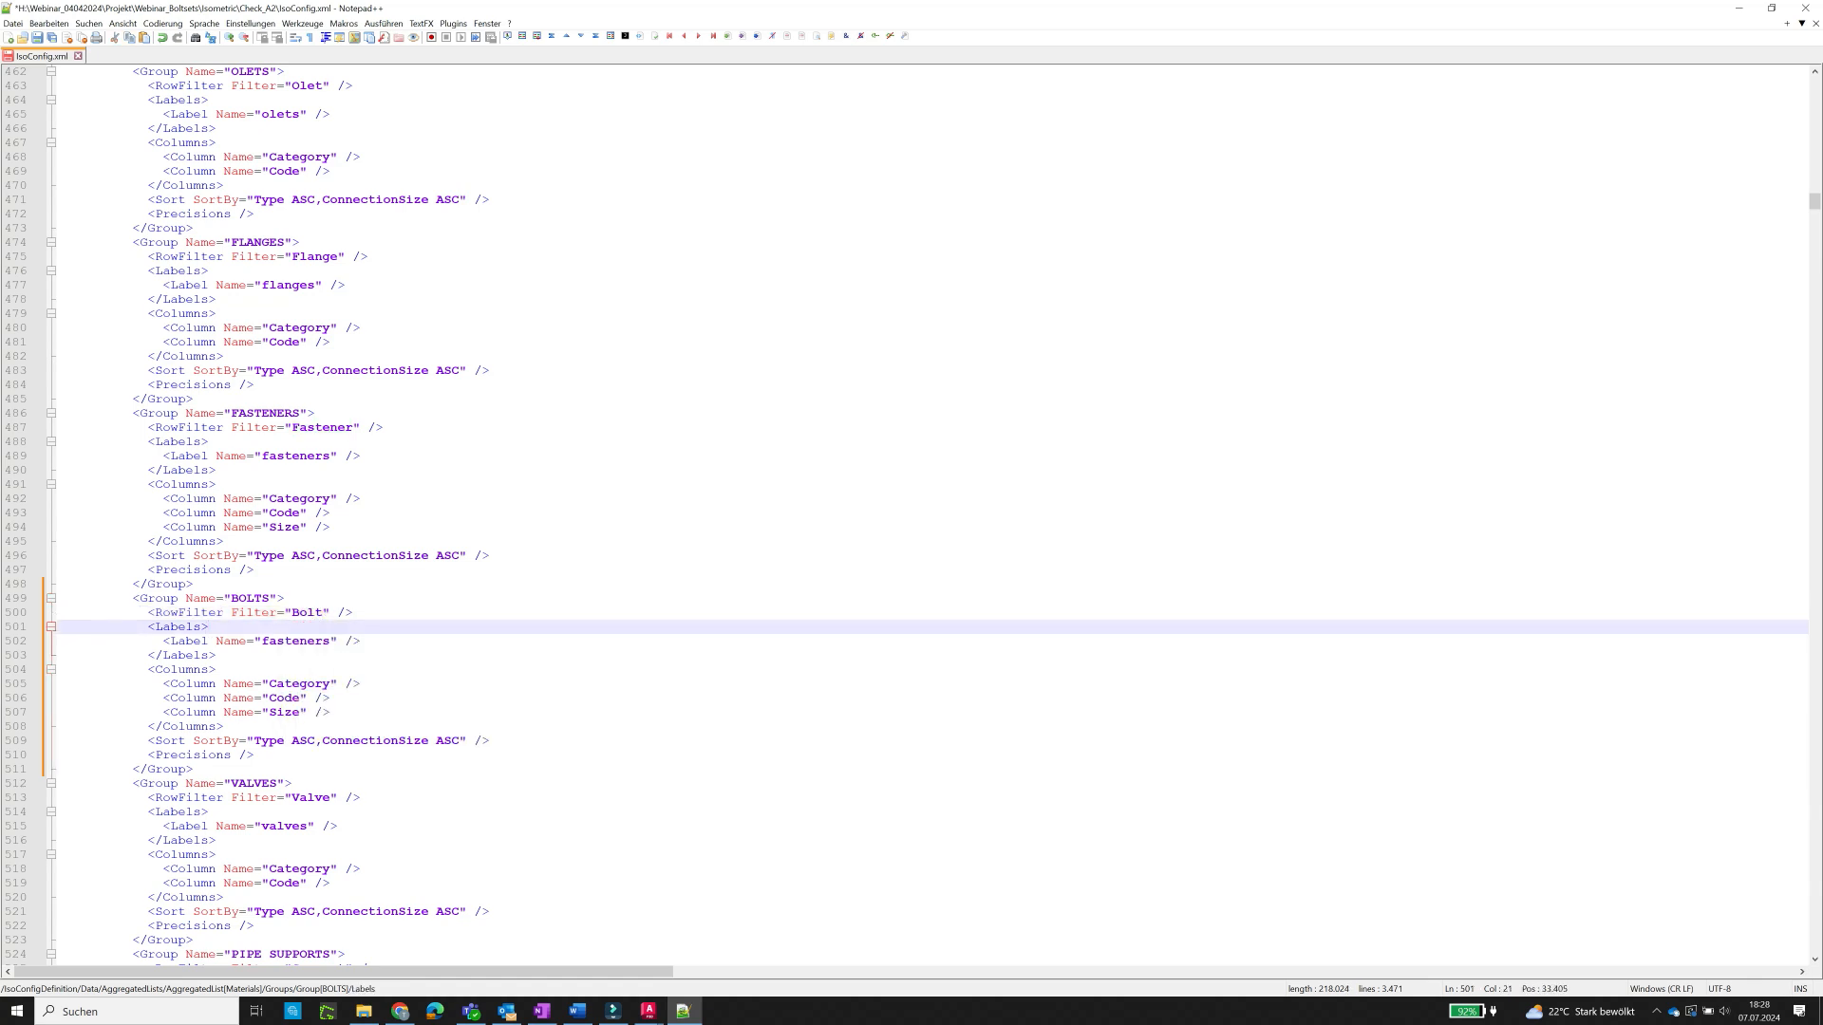
- Set the label name of the BOLTS group to bolts and save IsoConfig.xml
double_click(306, 642)
text(bolts)
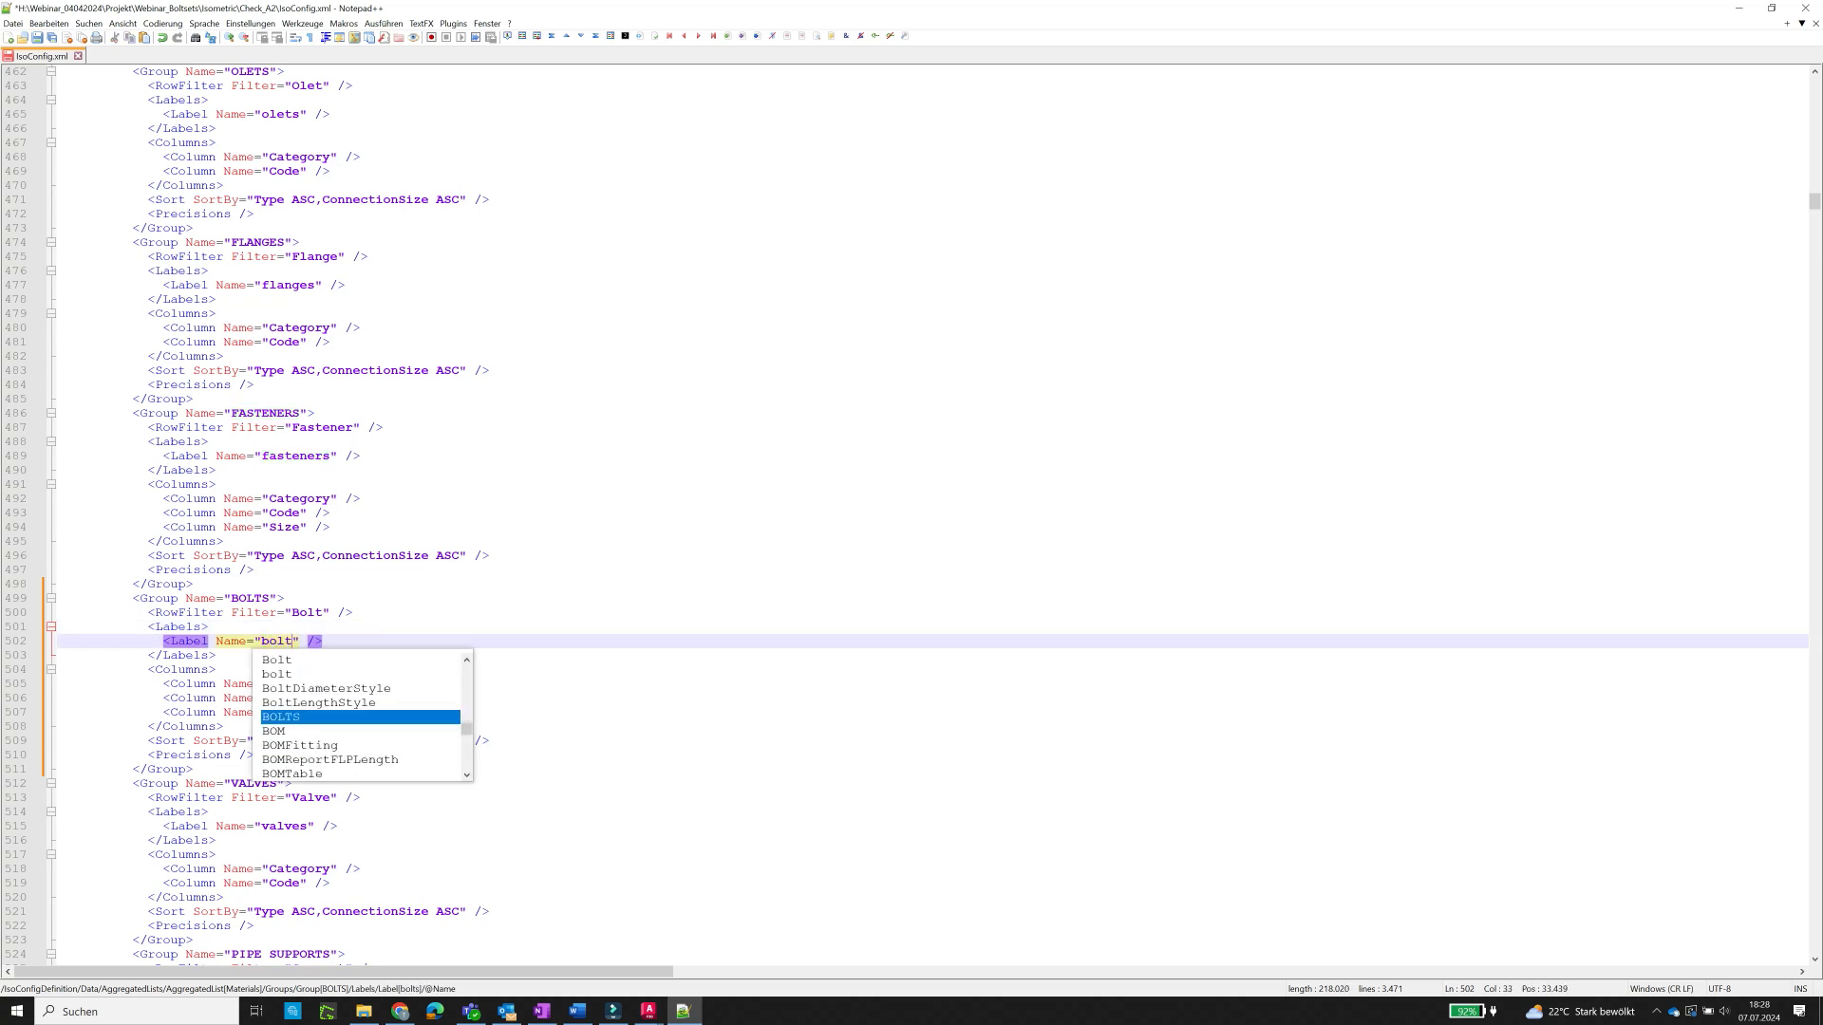
click(354, 613)
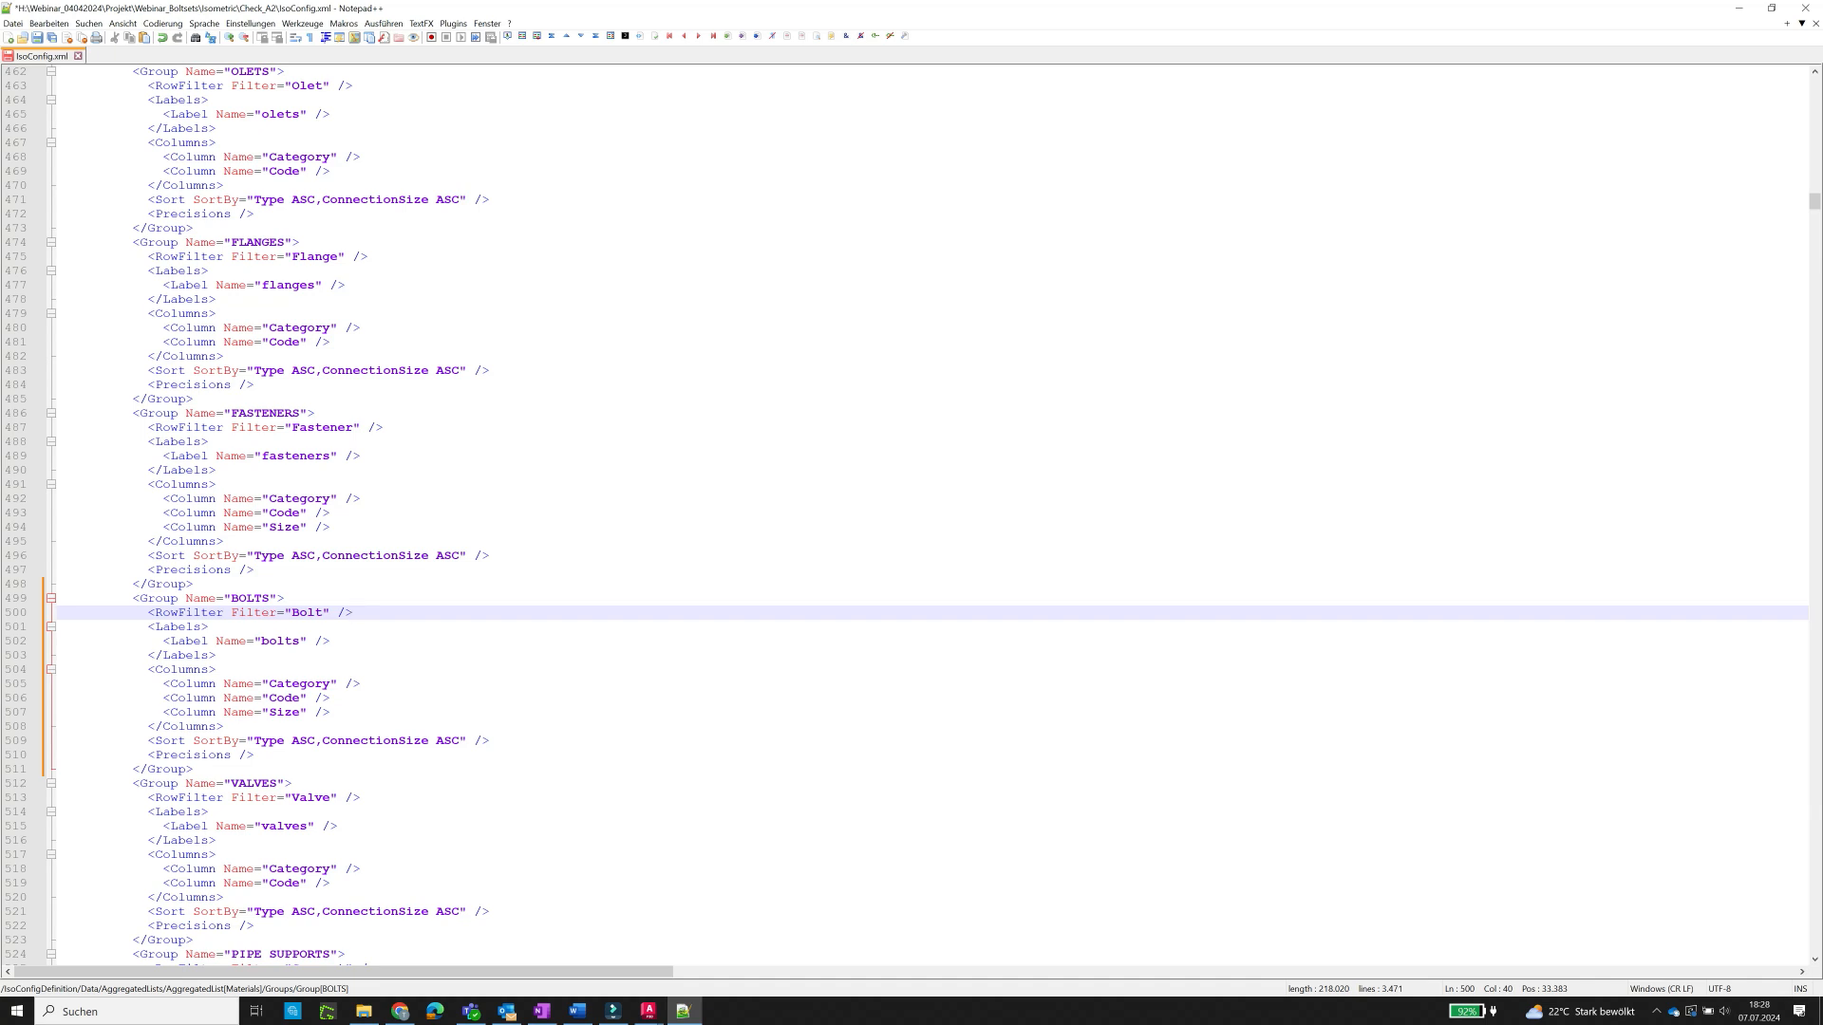
click(38, 38)
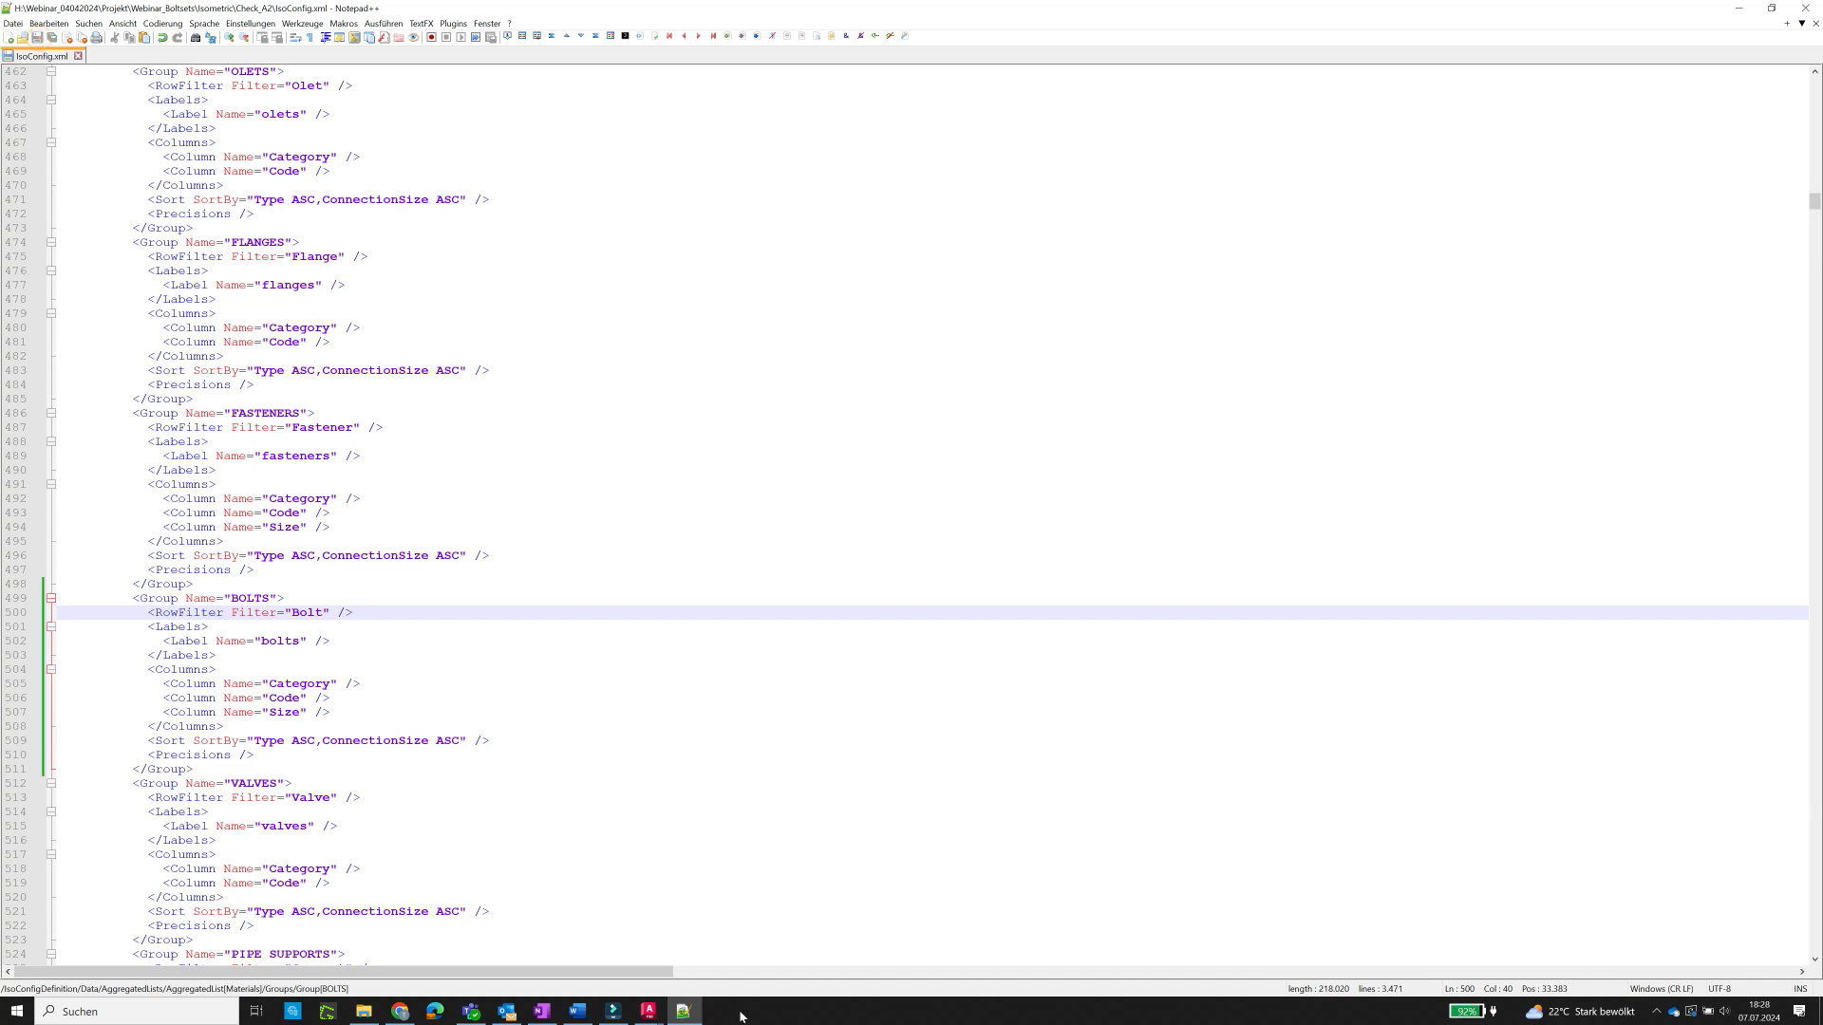
- Switch to UserDefinedLine (5).dwg in AutoCAD Plant 3D and close that drawing without saving
mouse_move(655, 1010)
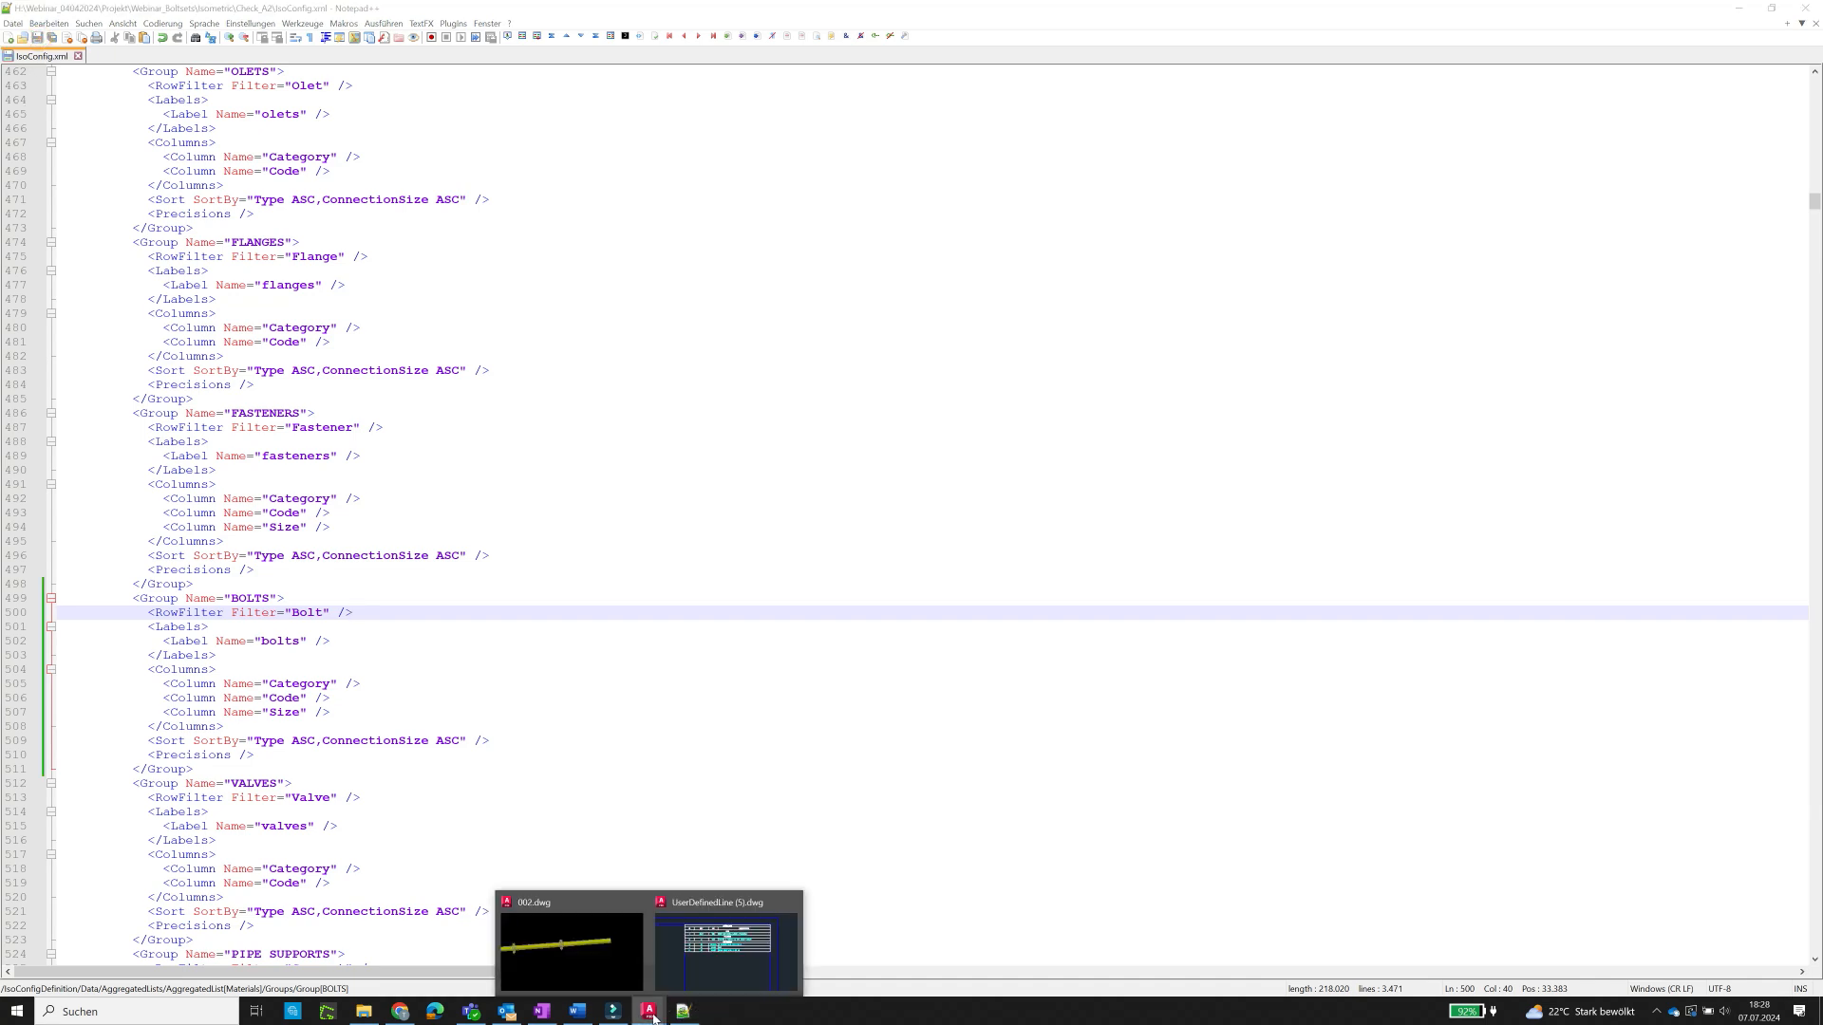
click(729, 950)
click(215, 120)
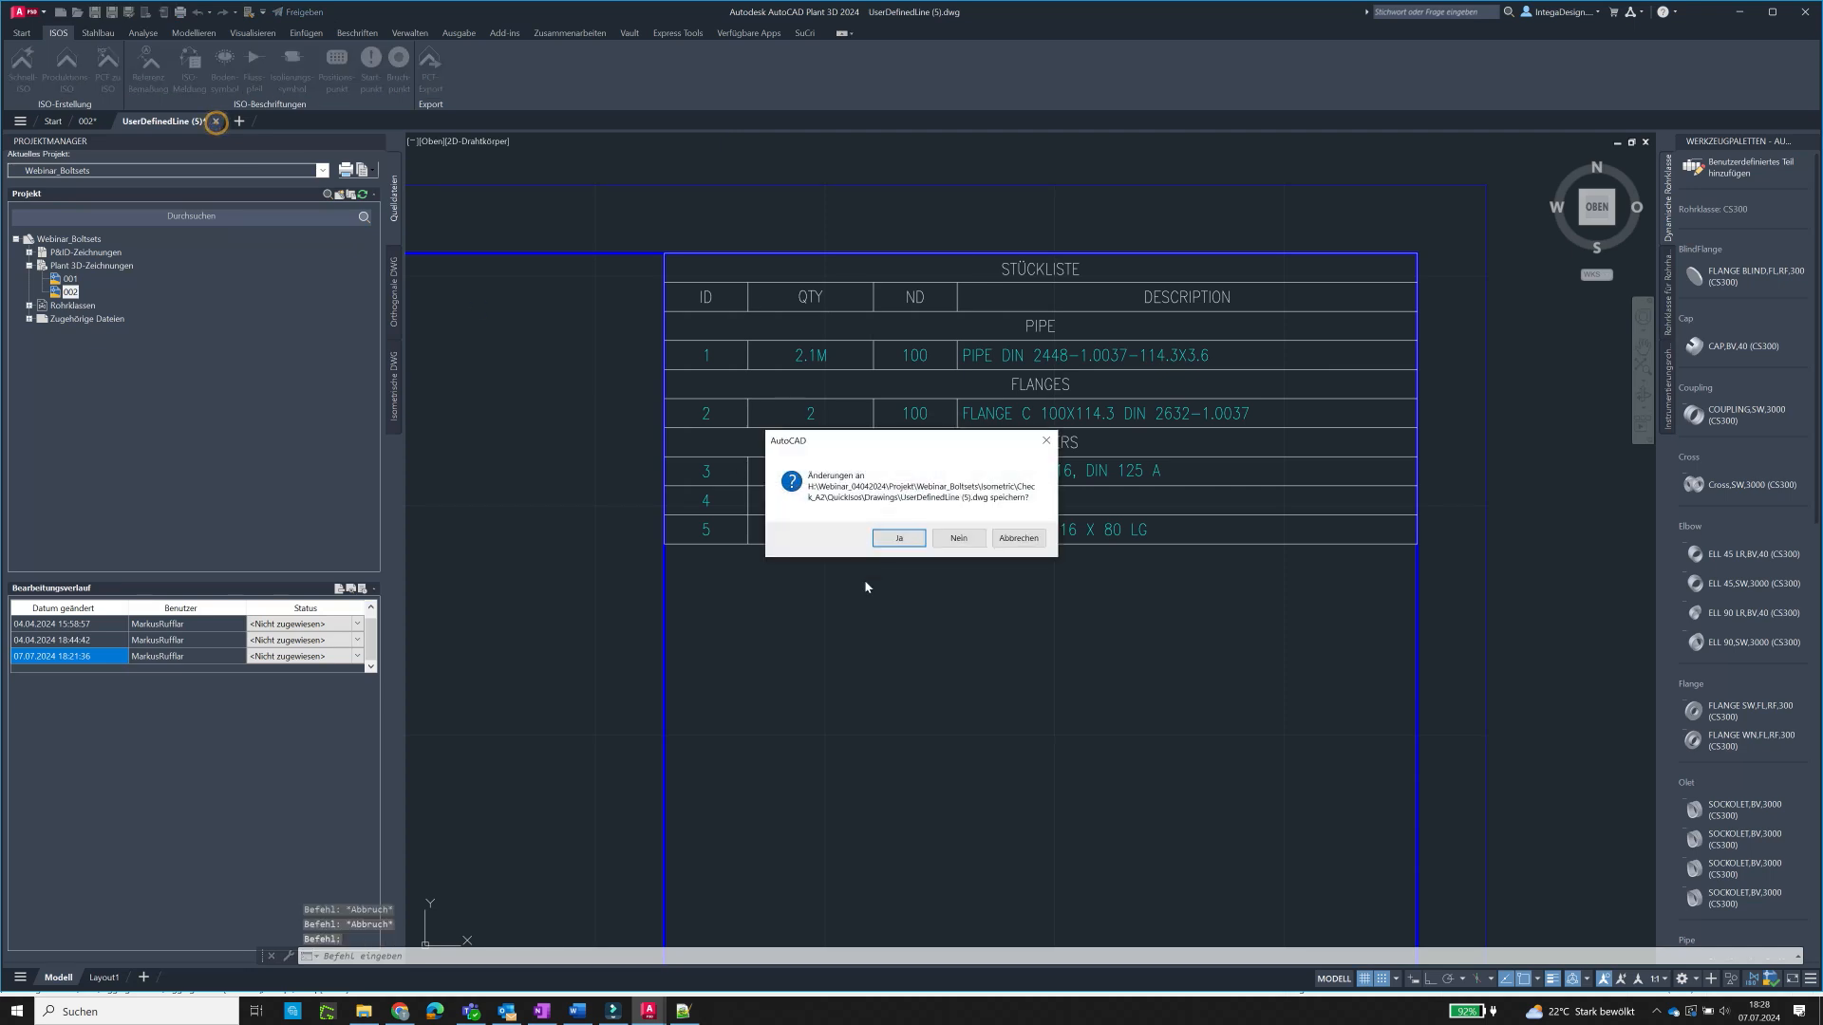
click(957, 538)
- Open the title block setup of the Check_A2 isometric style from the Webinar_Boltsets project configuration
right_click(53, 239)
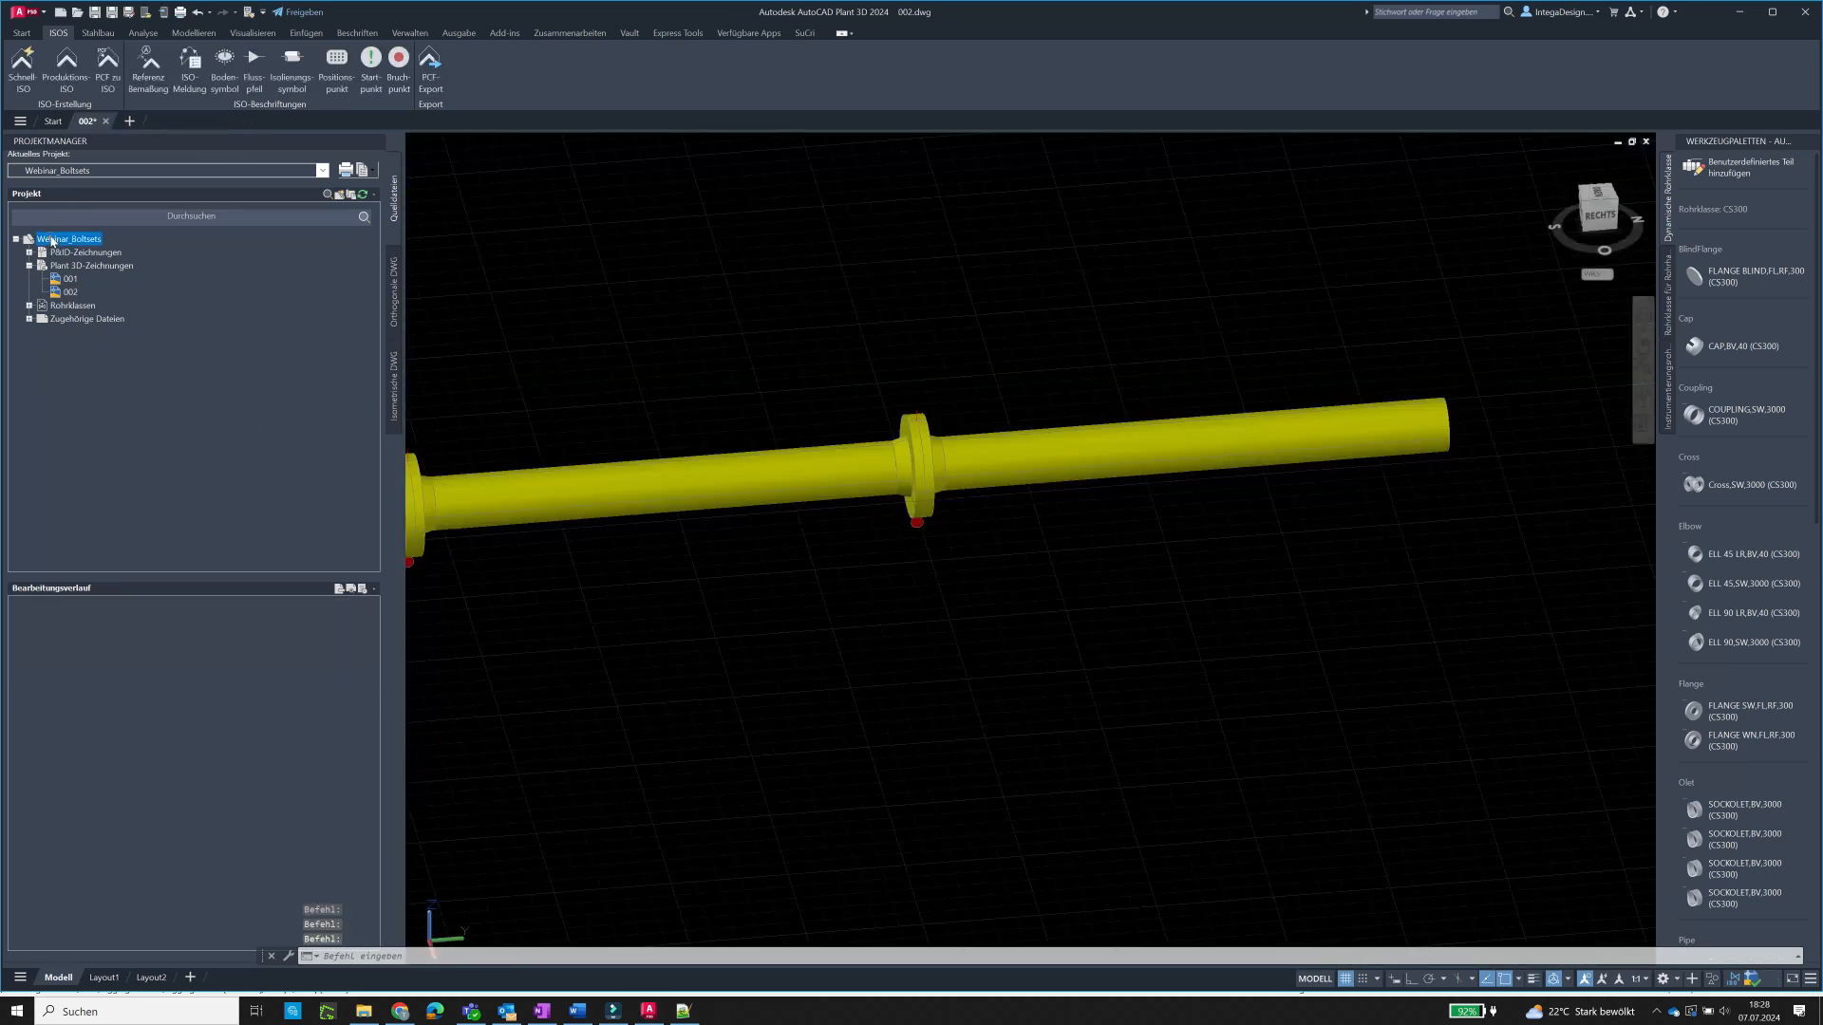
click(95, 423)
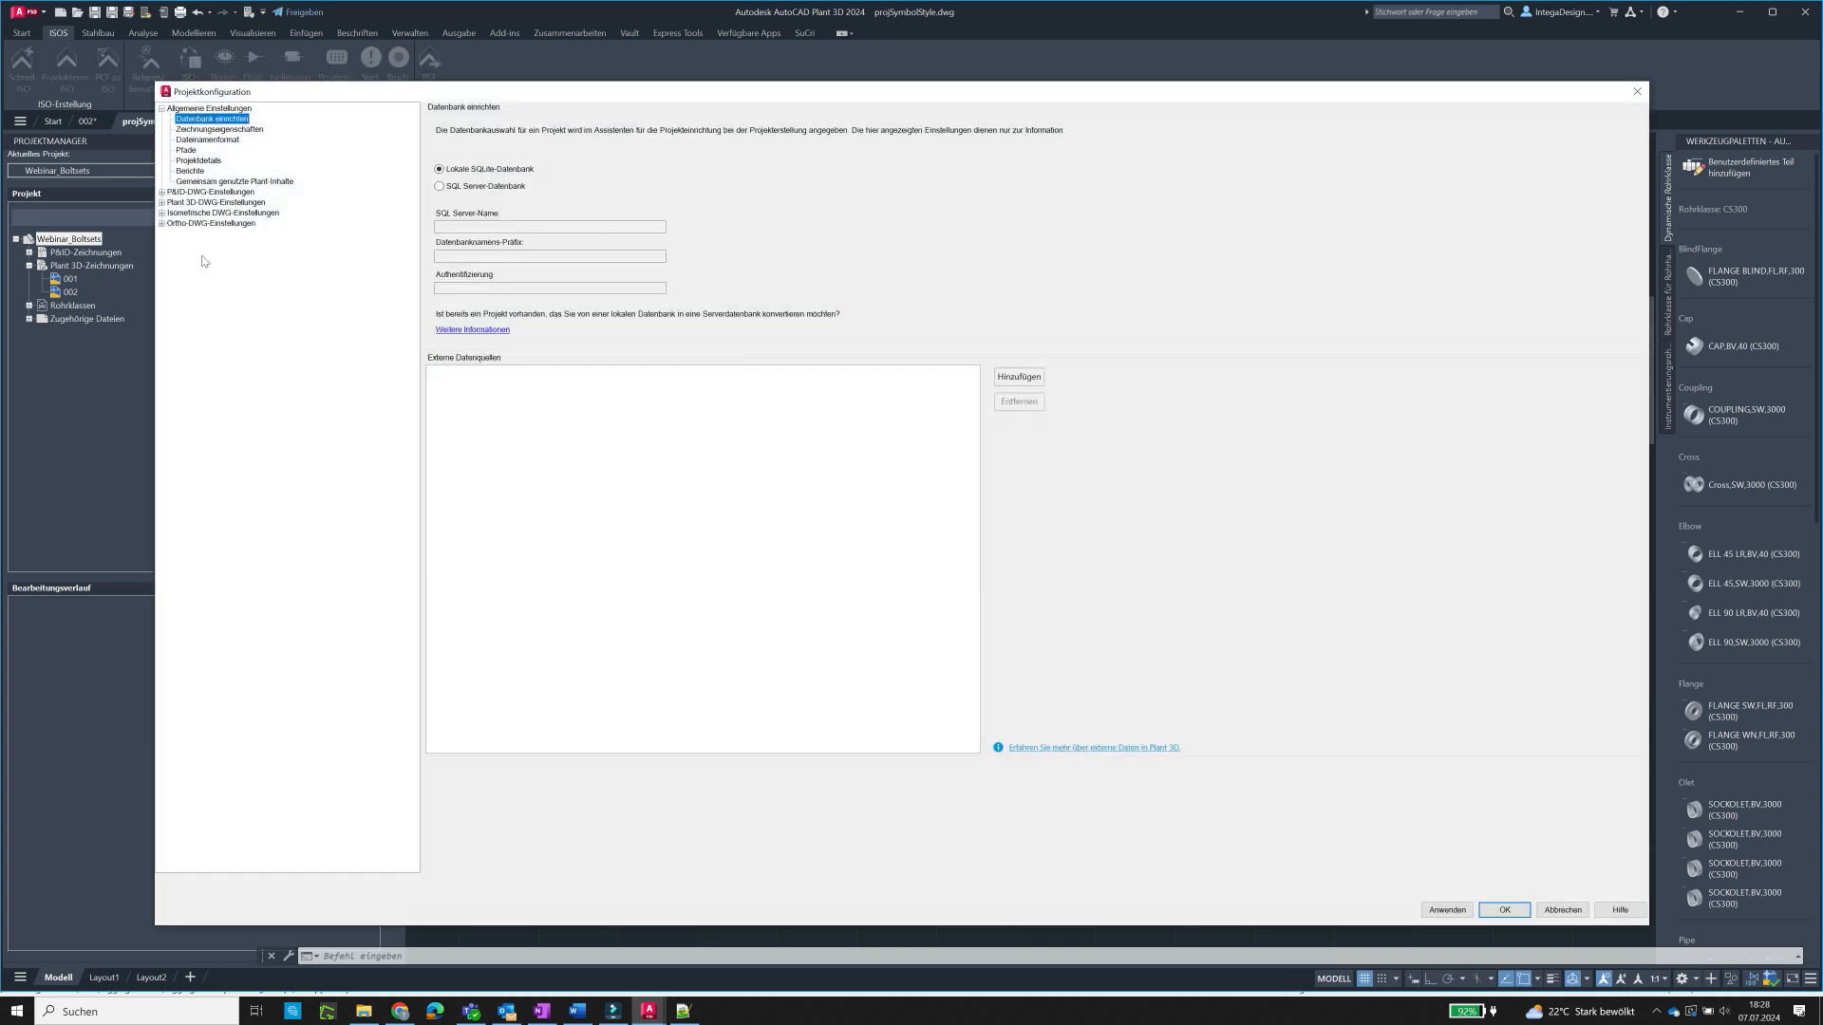
double_click(202, 214)
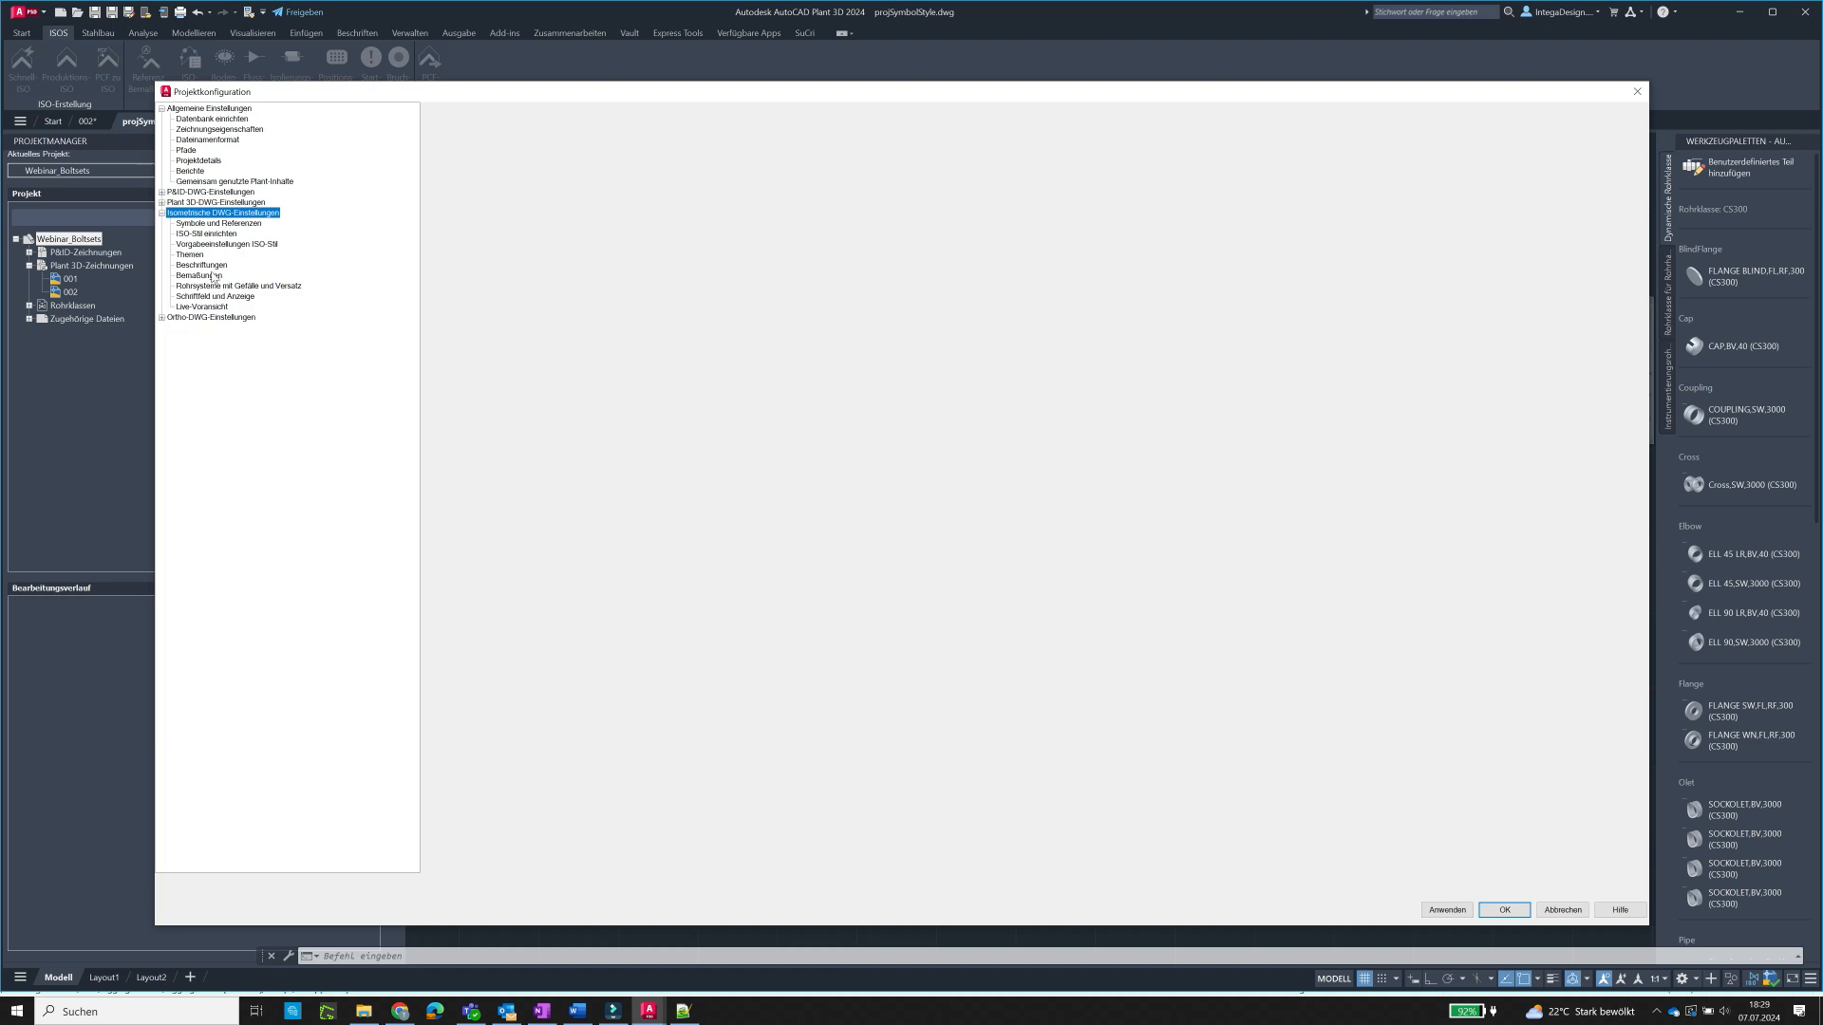
click(198, 296)
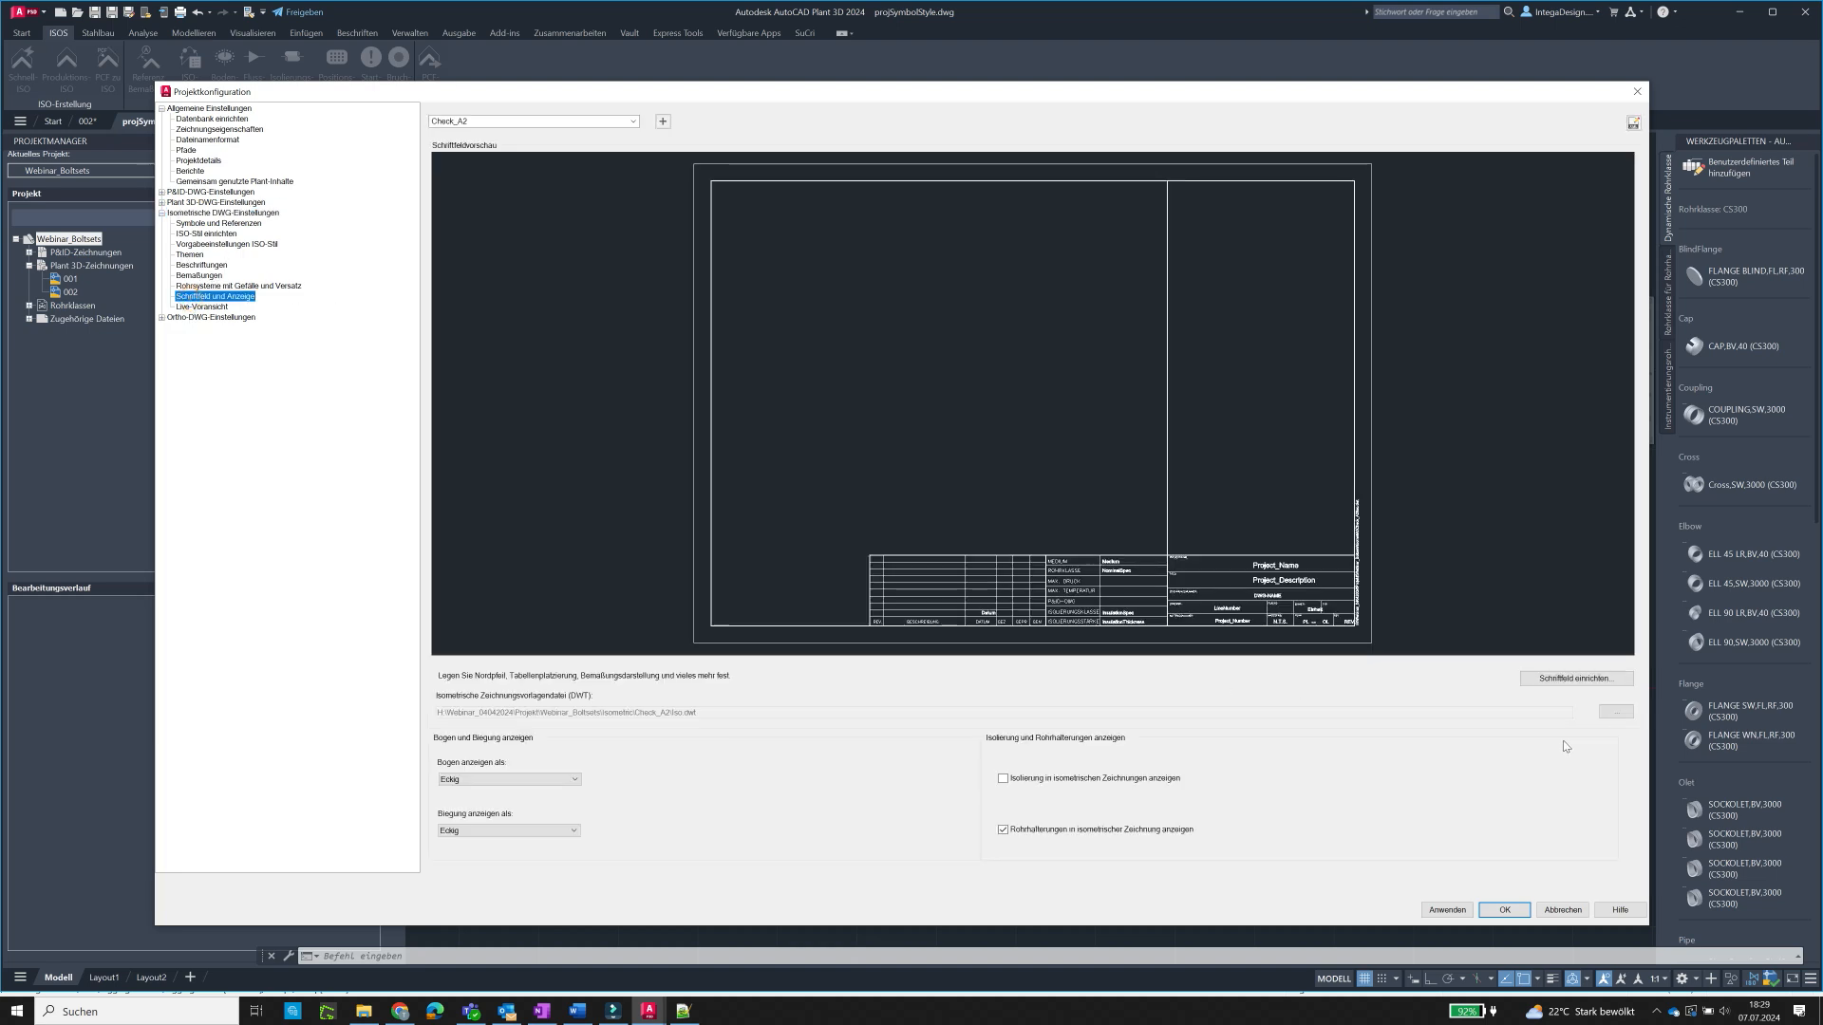
click(1602, 680)
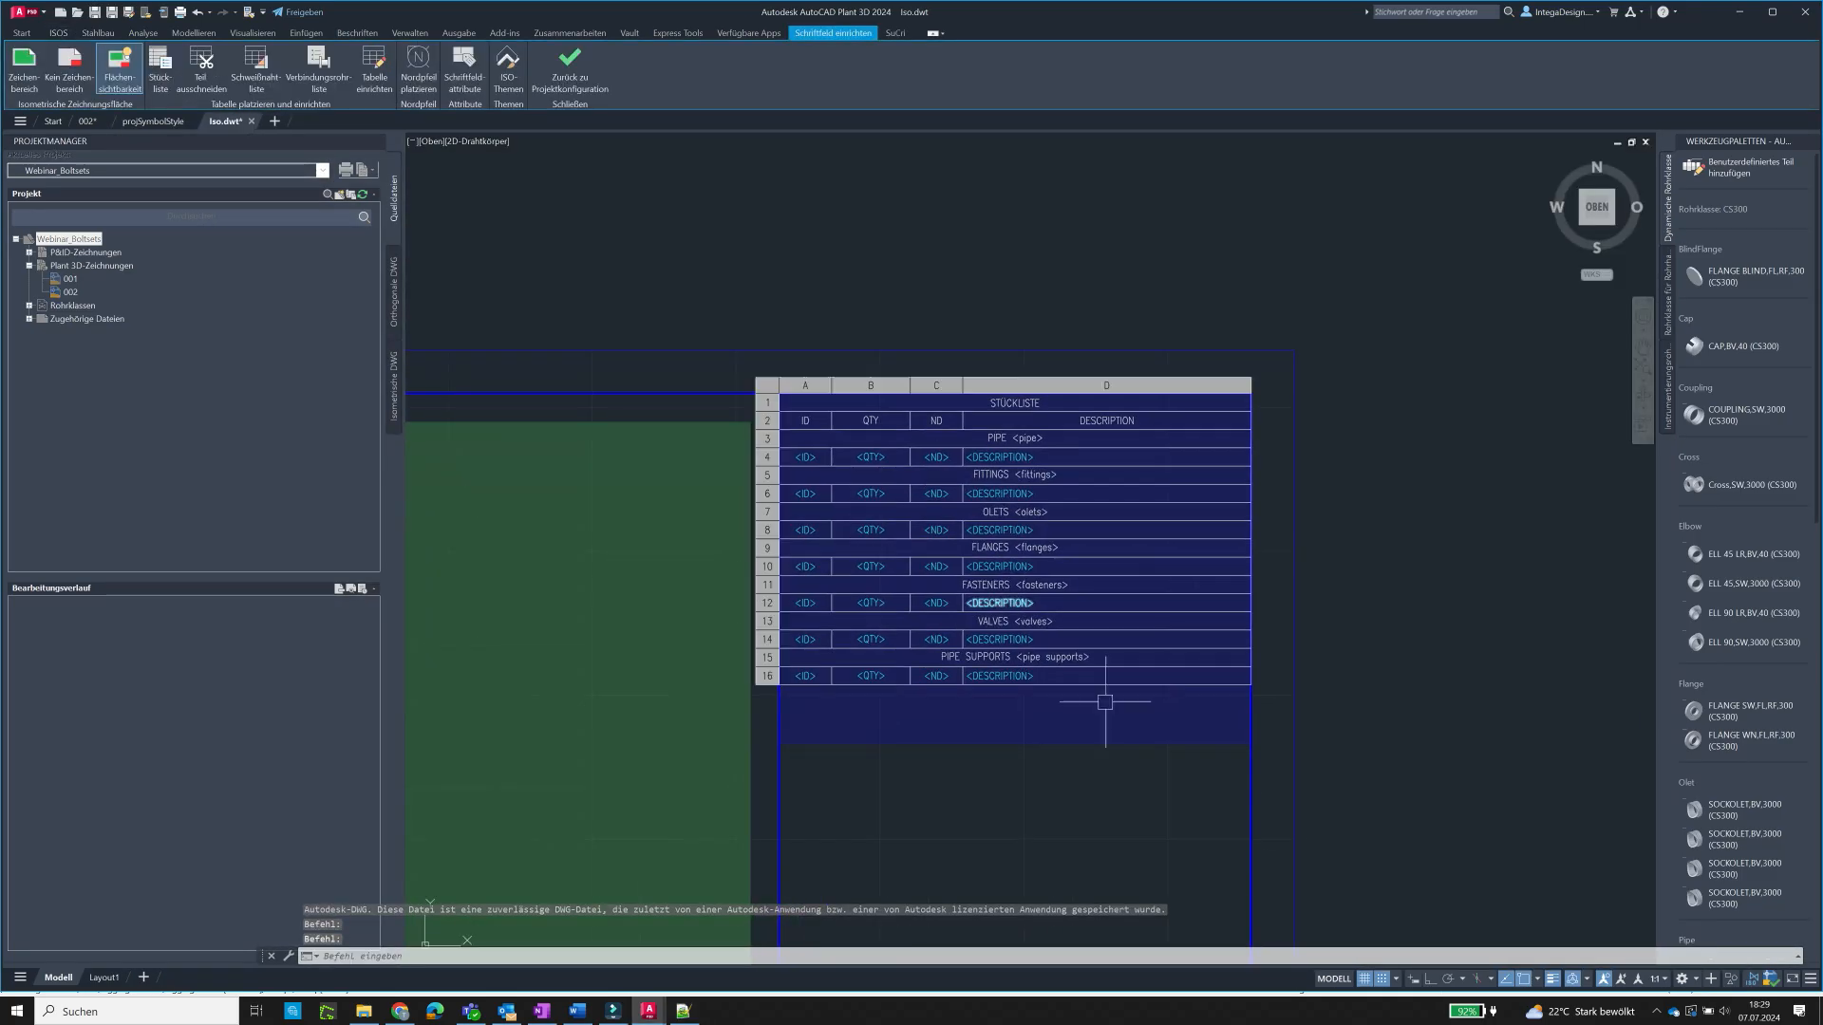
- Delete the existing parts list table together with its placement area from the iso.dwt title block
click(1155, 674)
click(1066, 779)
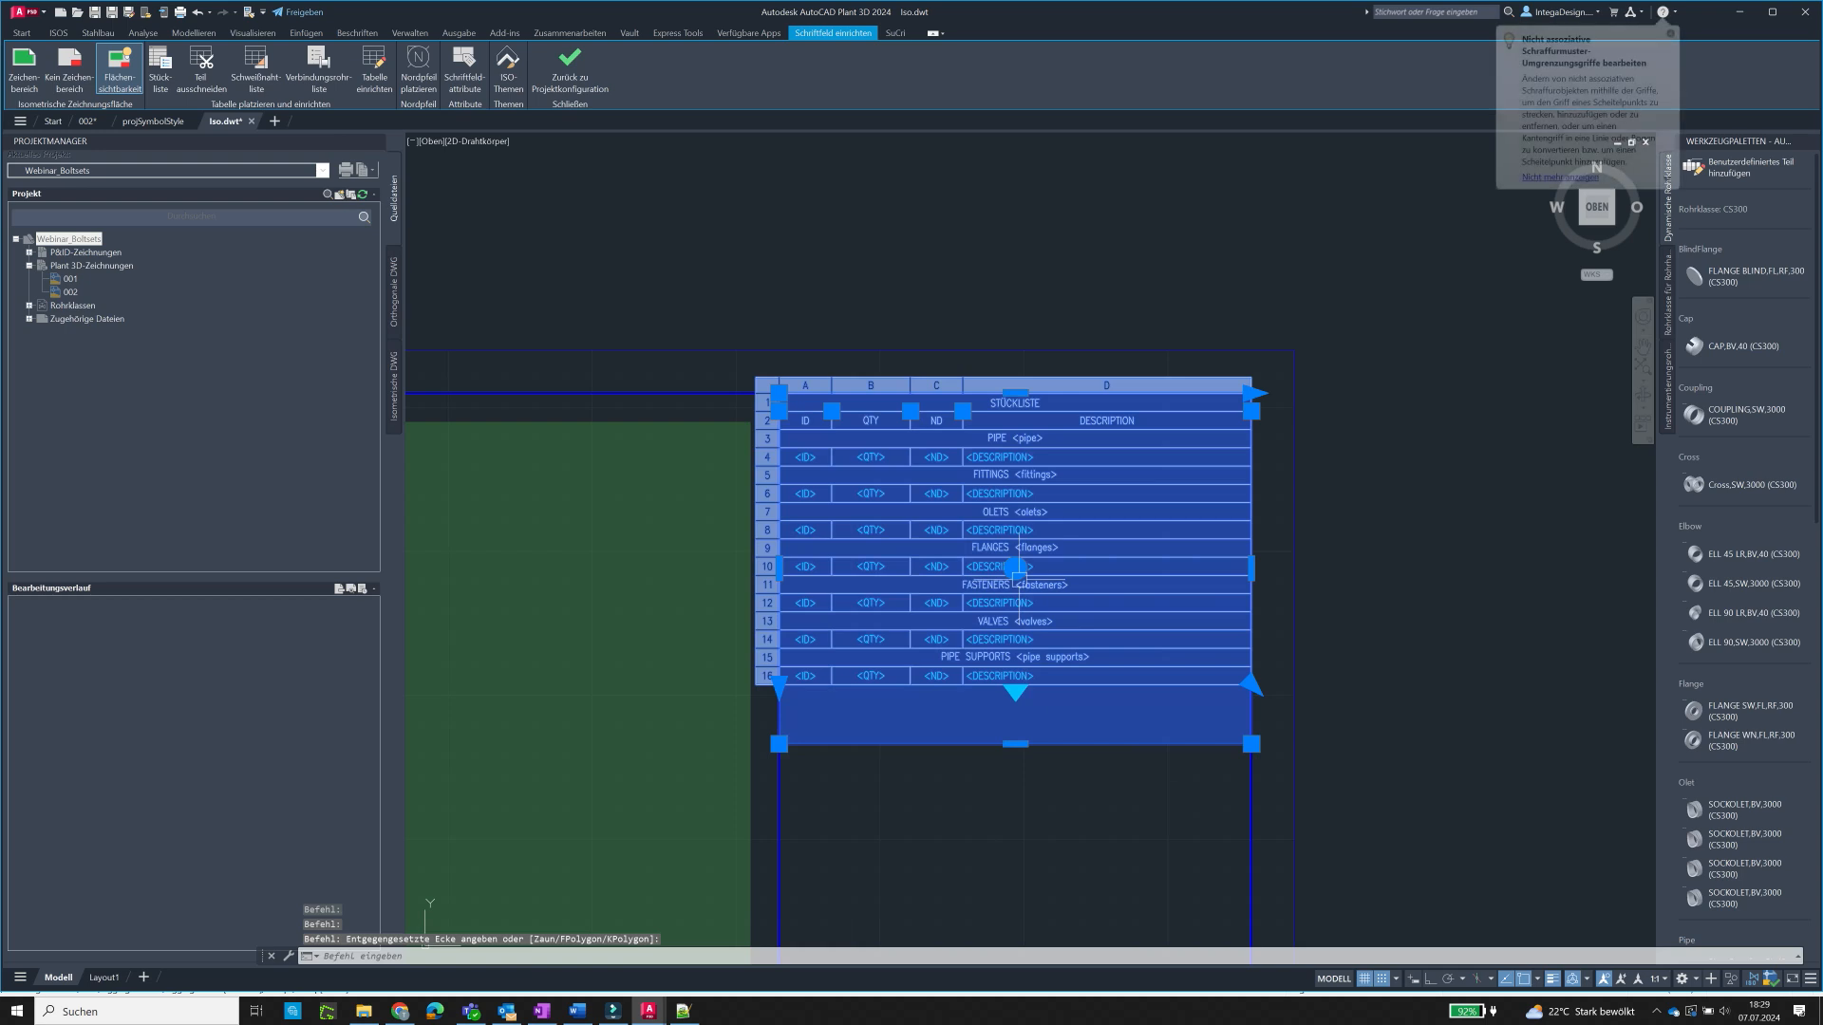
key(Delete)
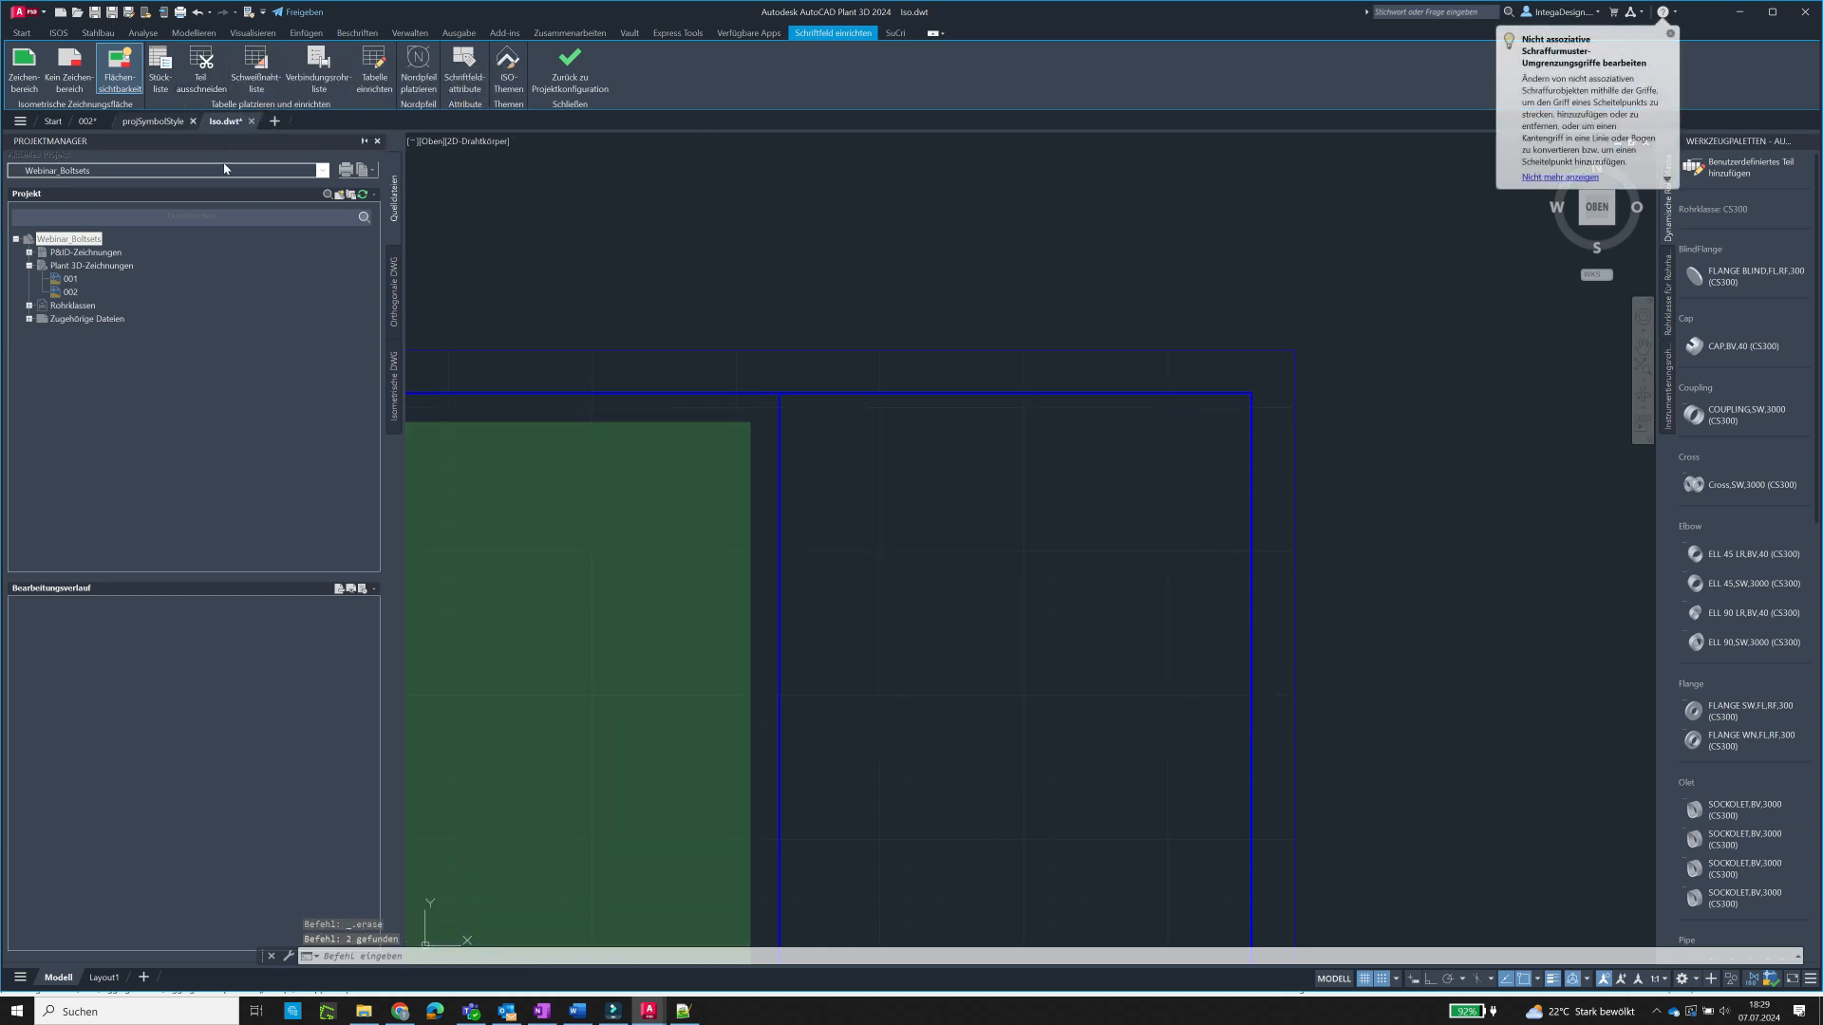
- Place a new parts list table in the empty area beside the green drawing area, spanning the full width between the frame lines
click(167, 71)
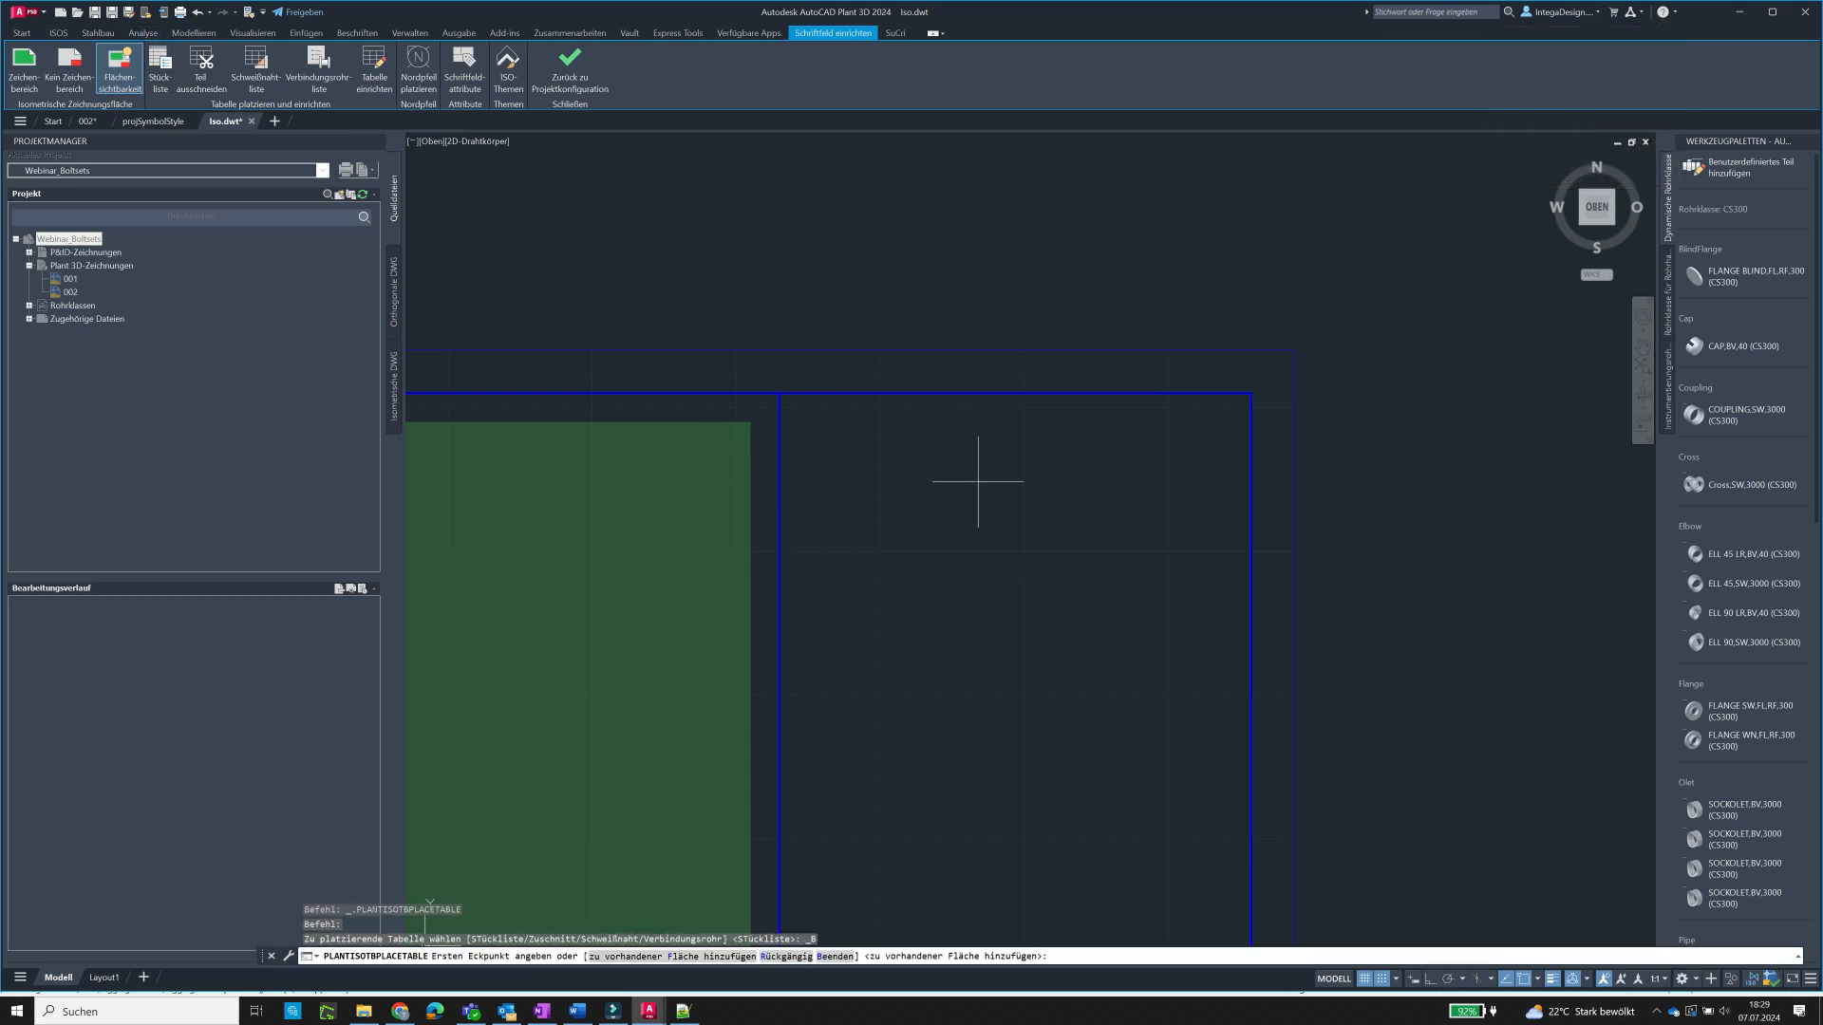
click(780, 394)
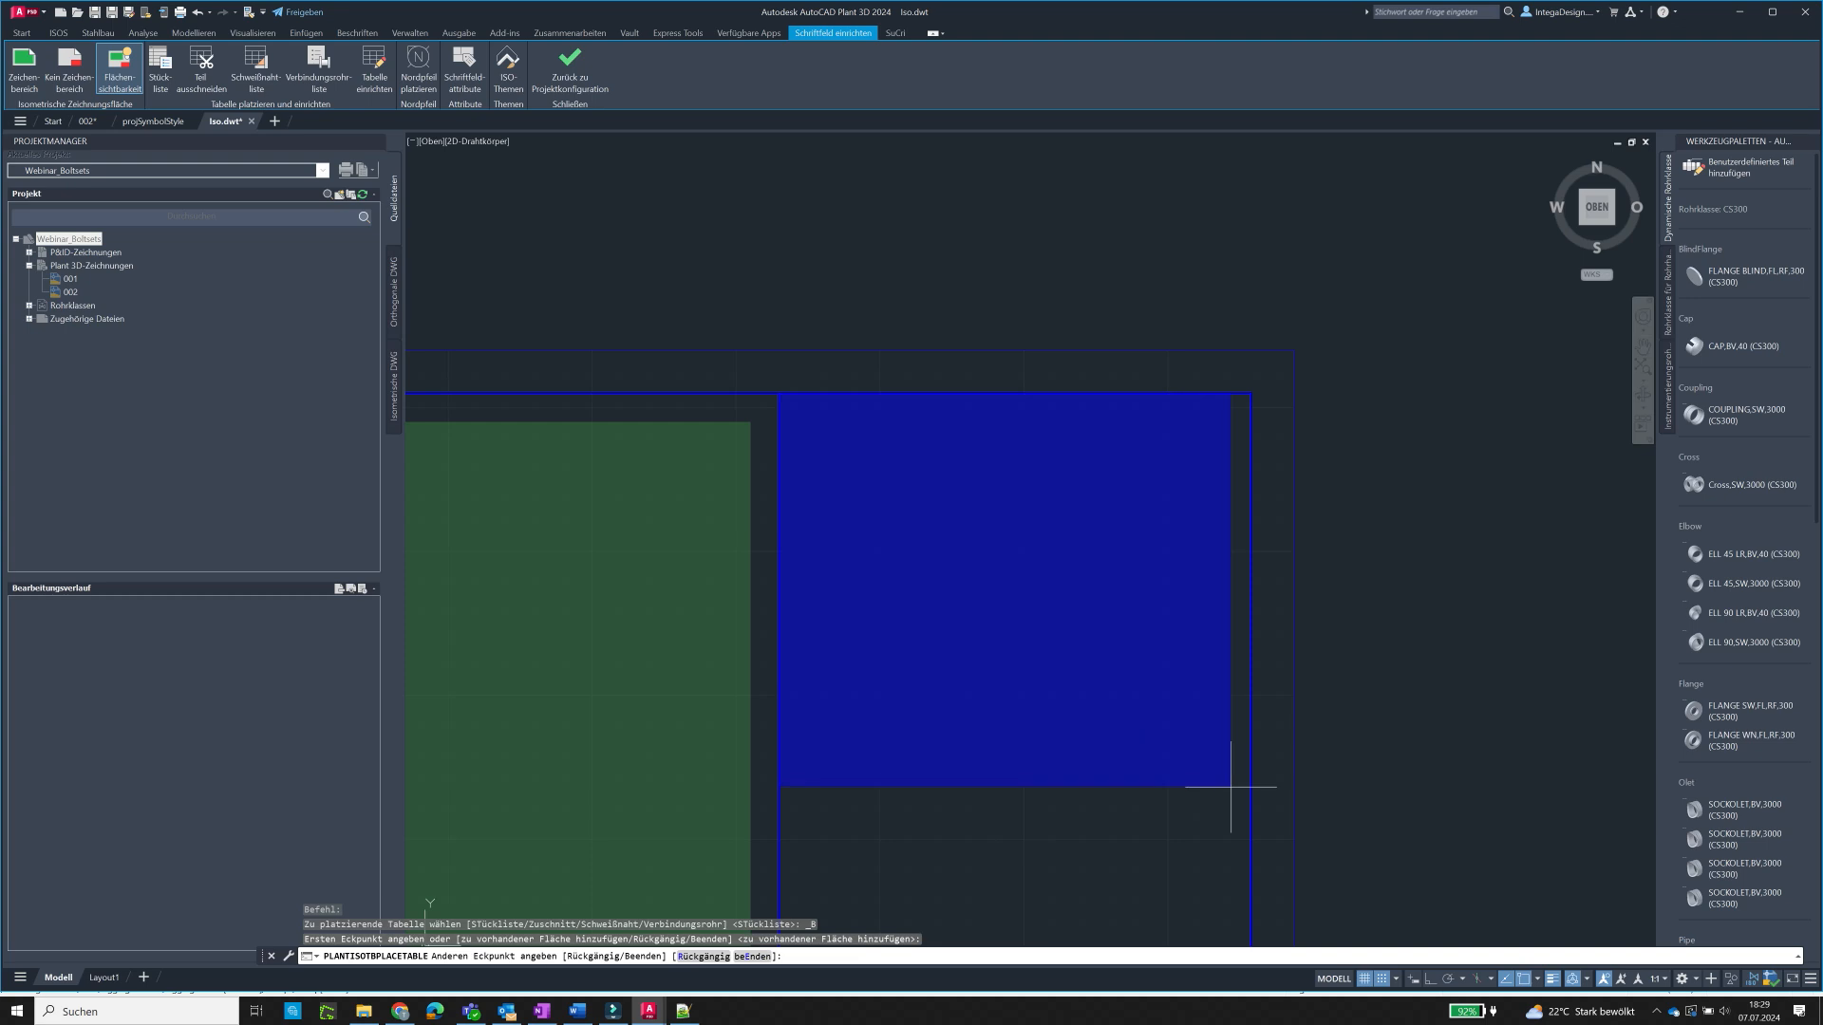
click(1249, 825)
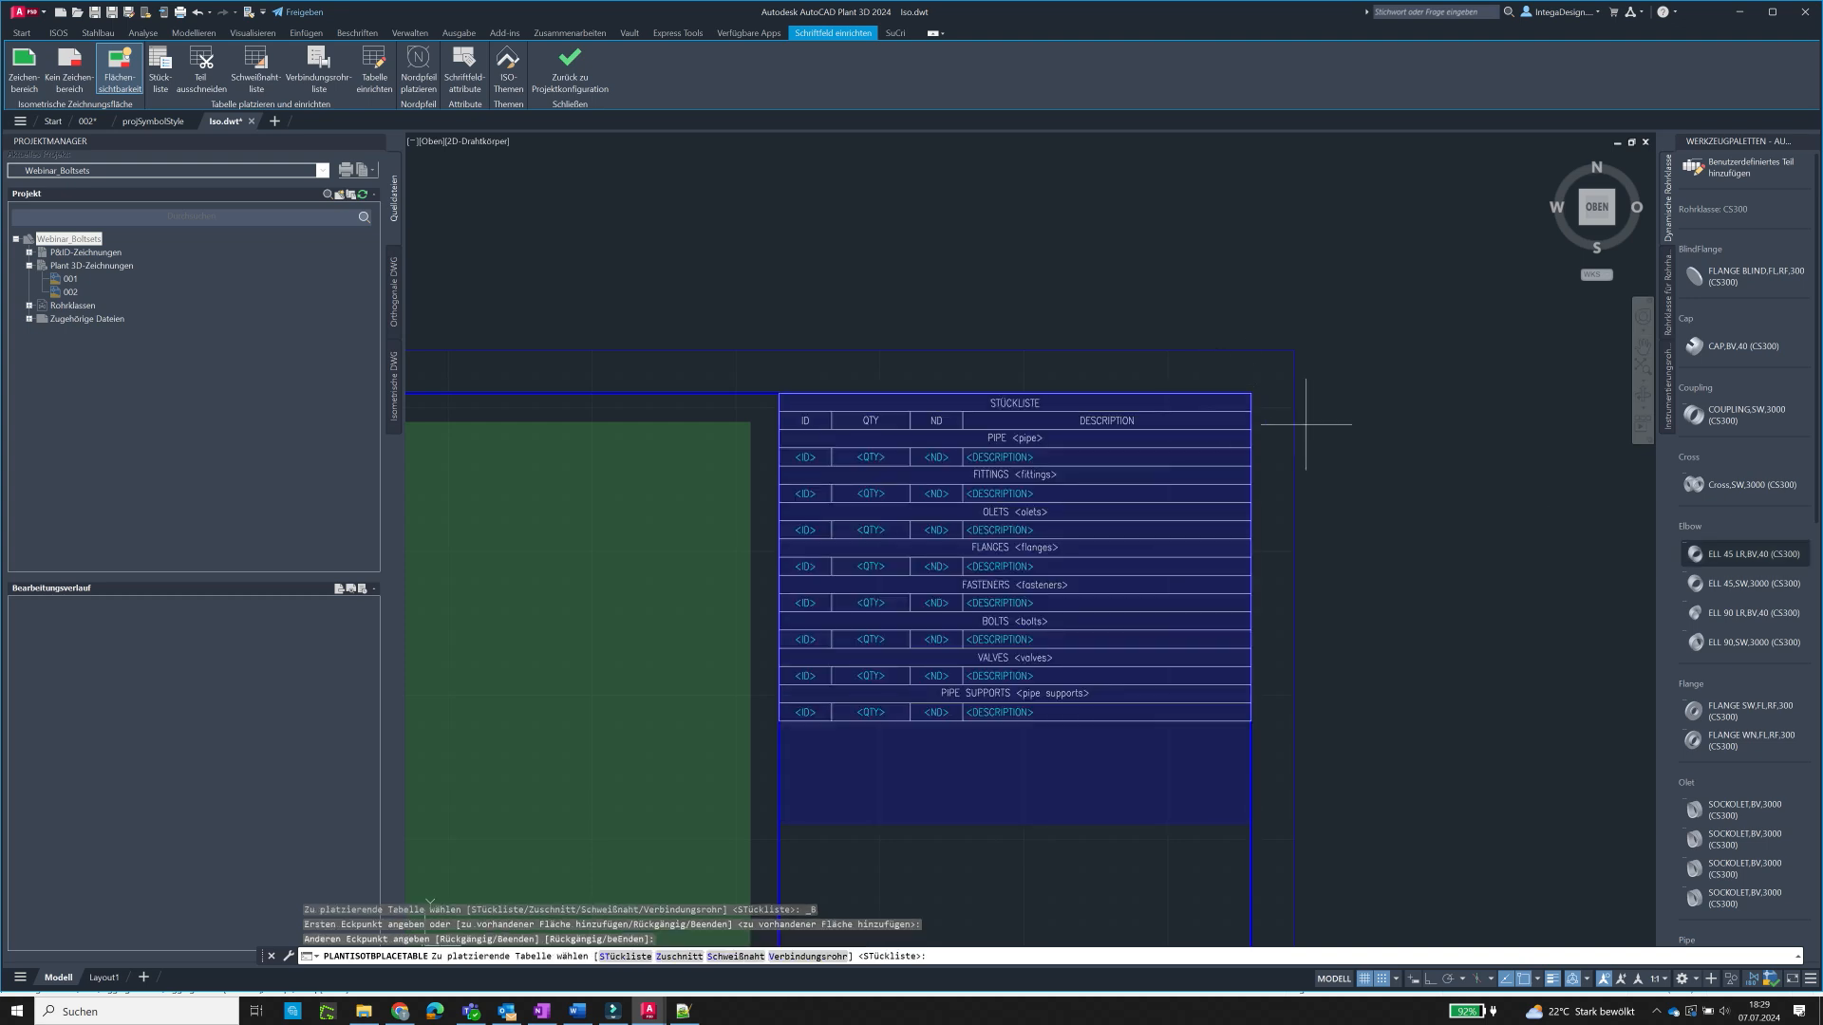
scroll(974, 715, up, 2)
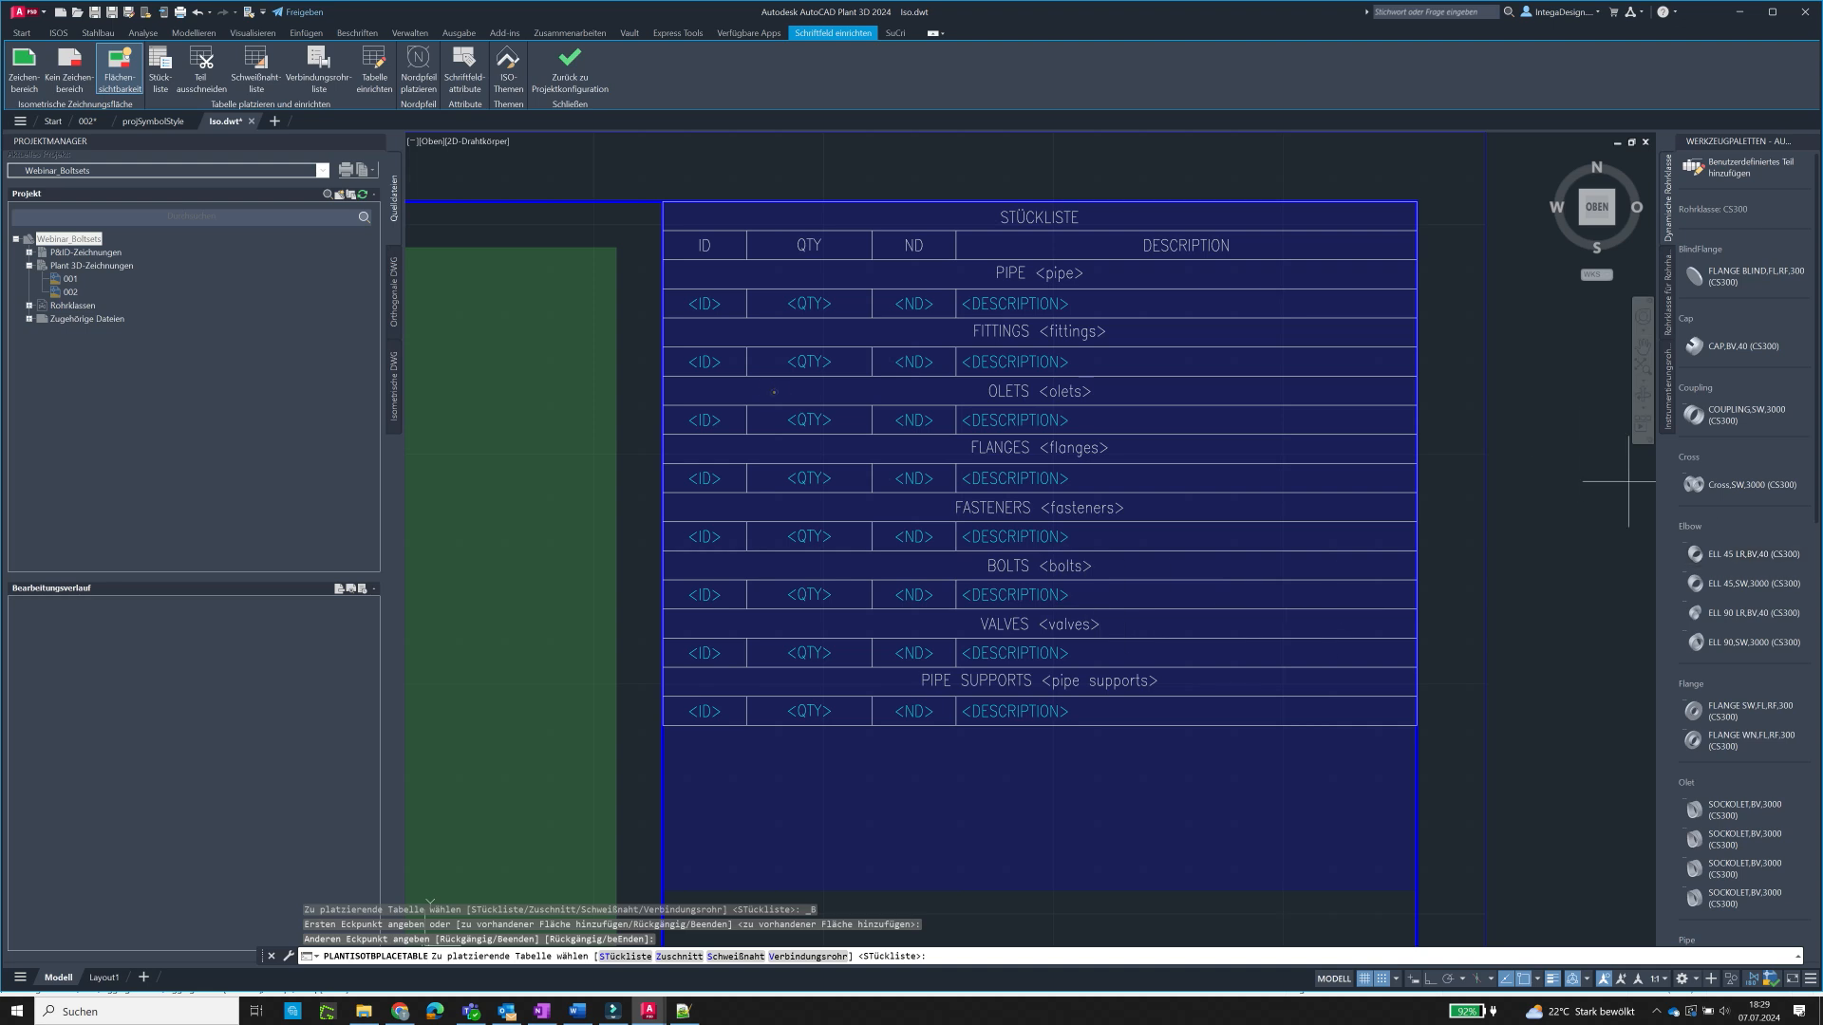
scroll(1119, 427, down, 2)
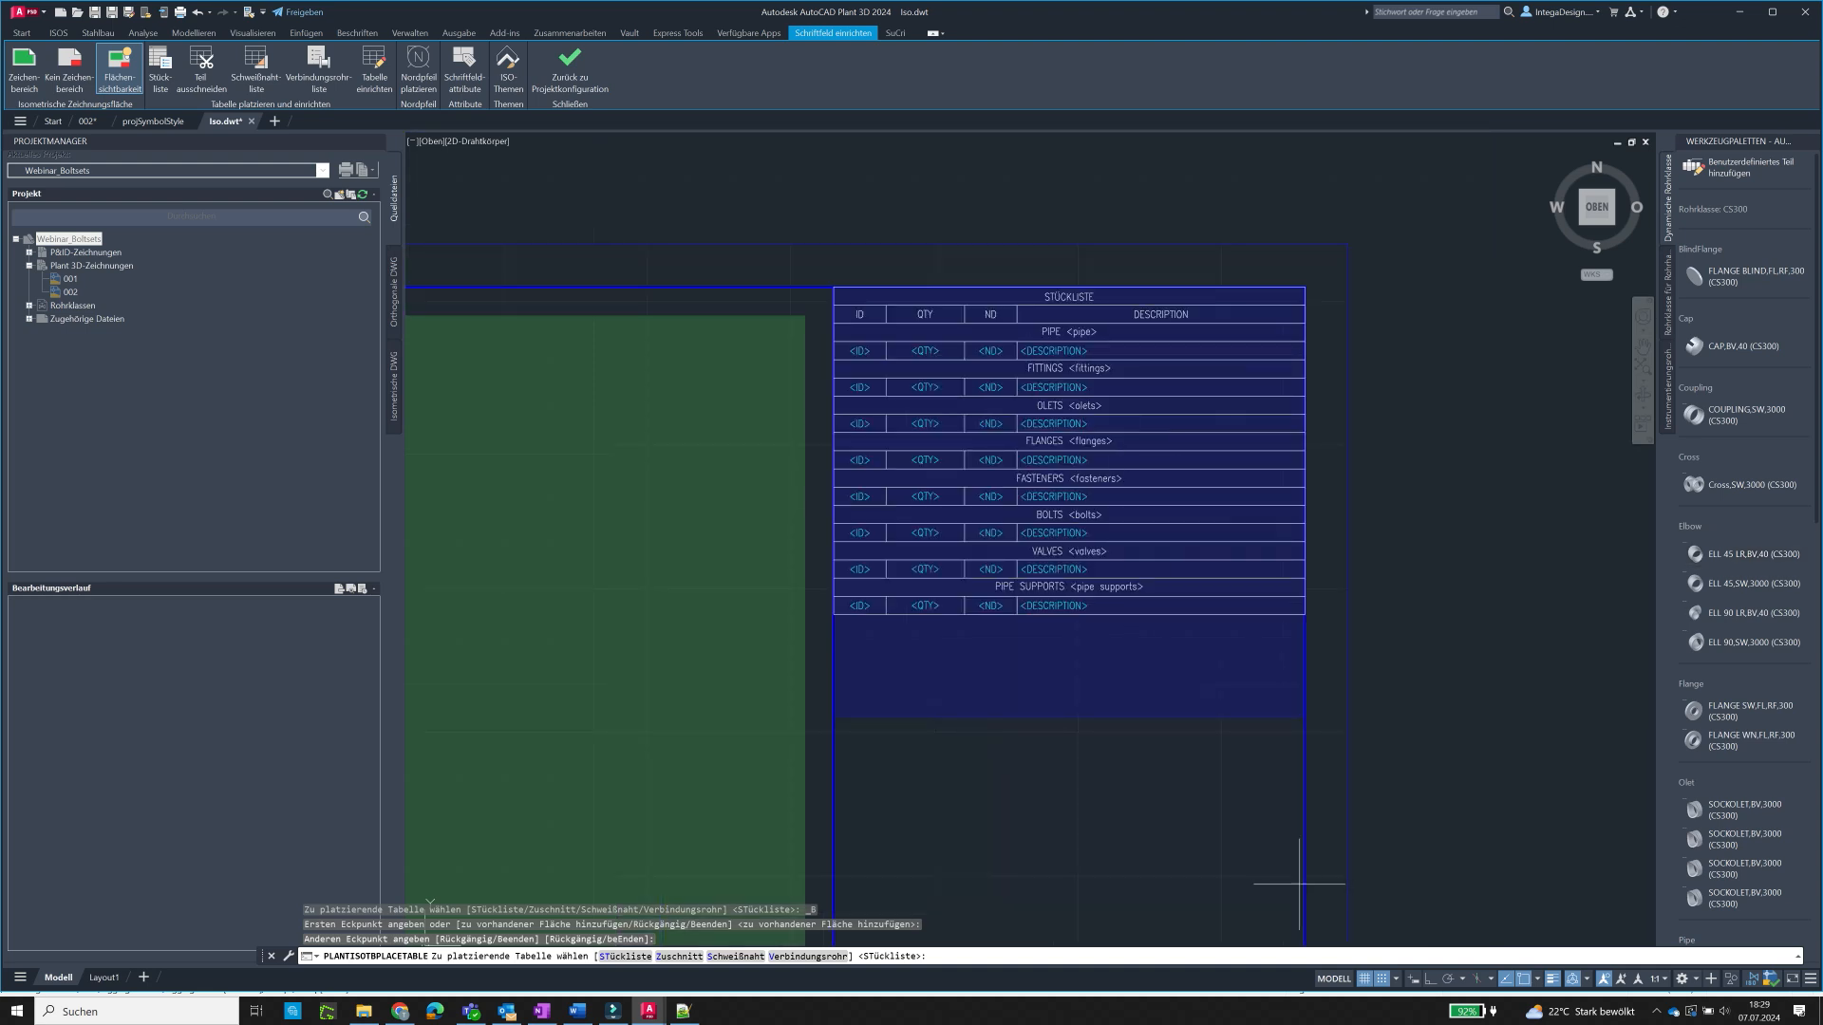
middle_drag(1301, 884, 1210, 834)
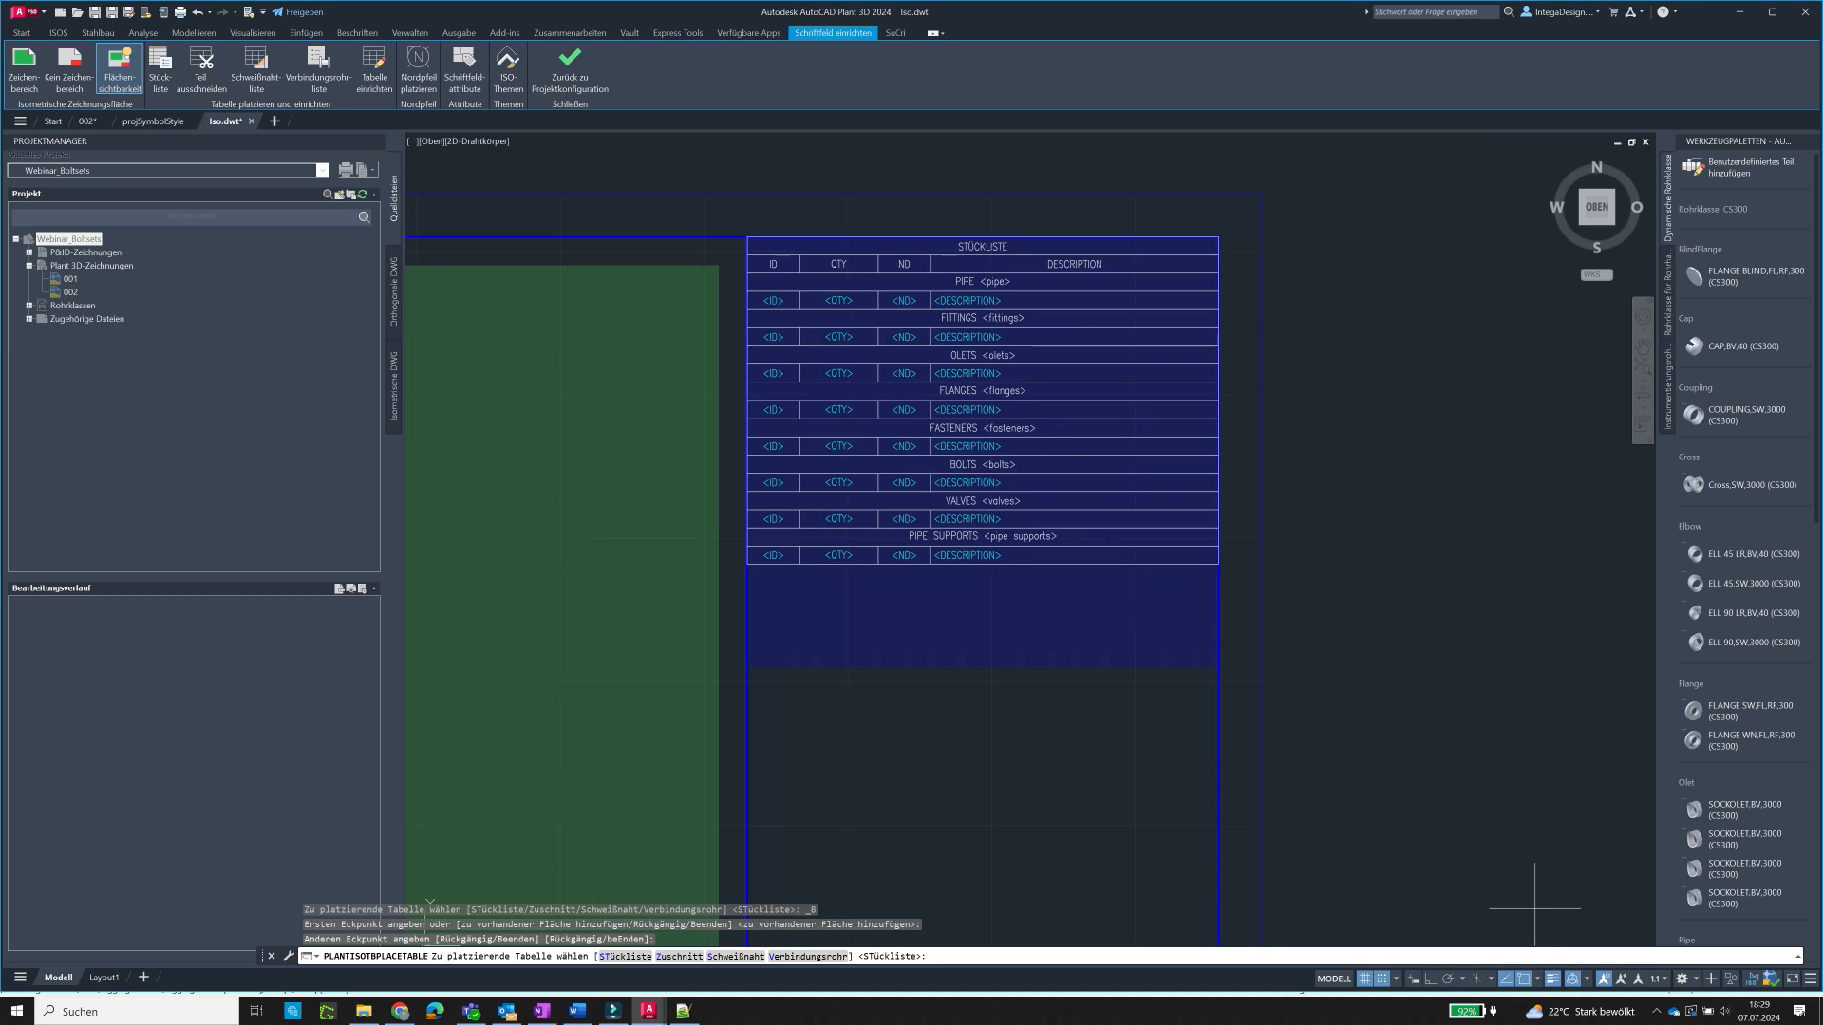
- Return from the title block setup to the project configuration, save the title block changes, and accept the configuration
click(569, 64)
click(948, 504)
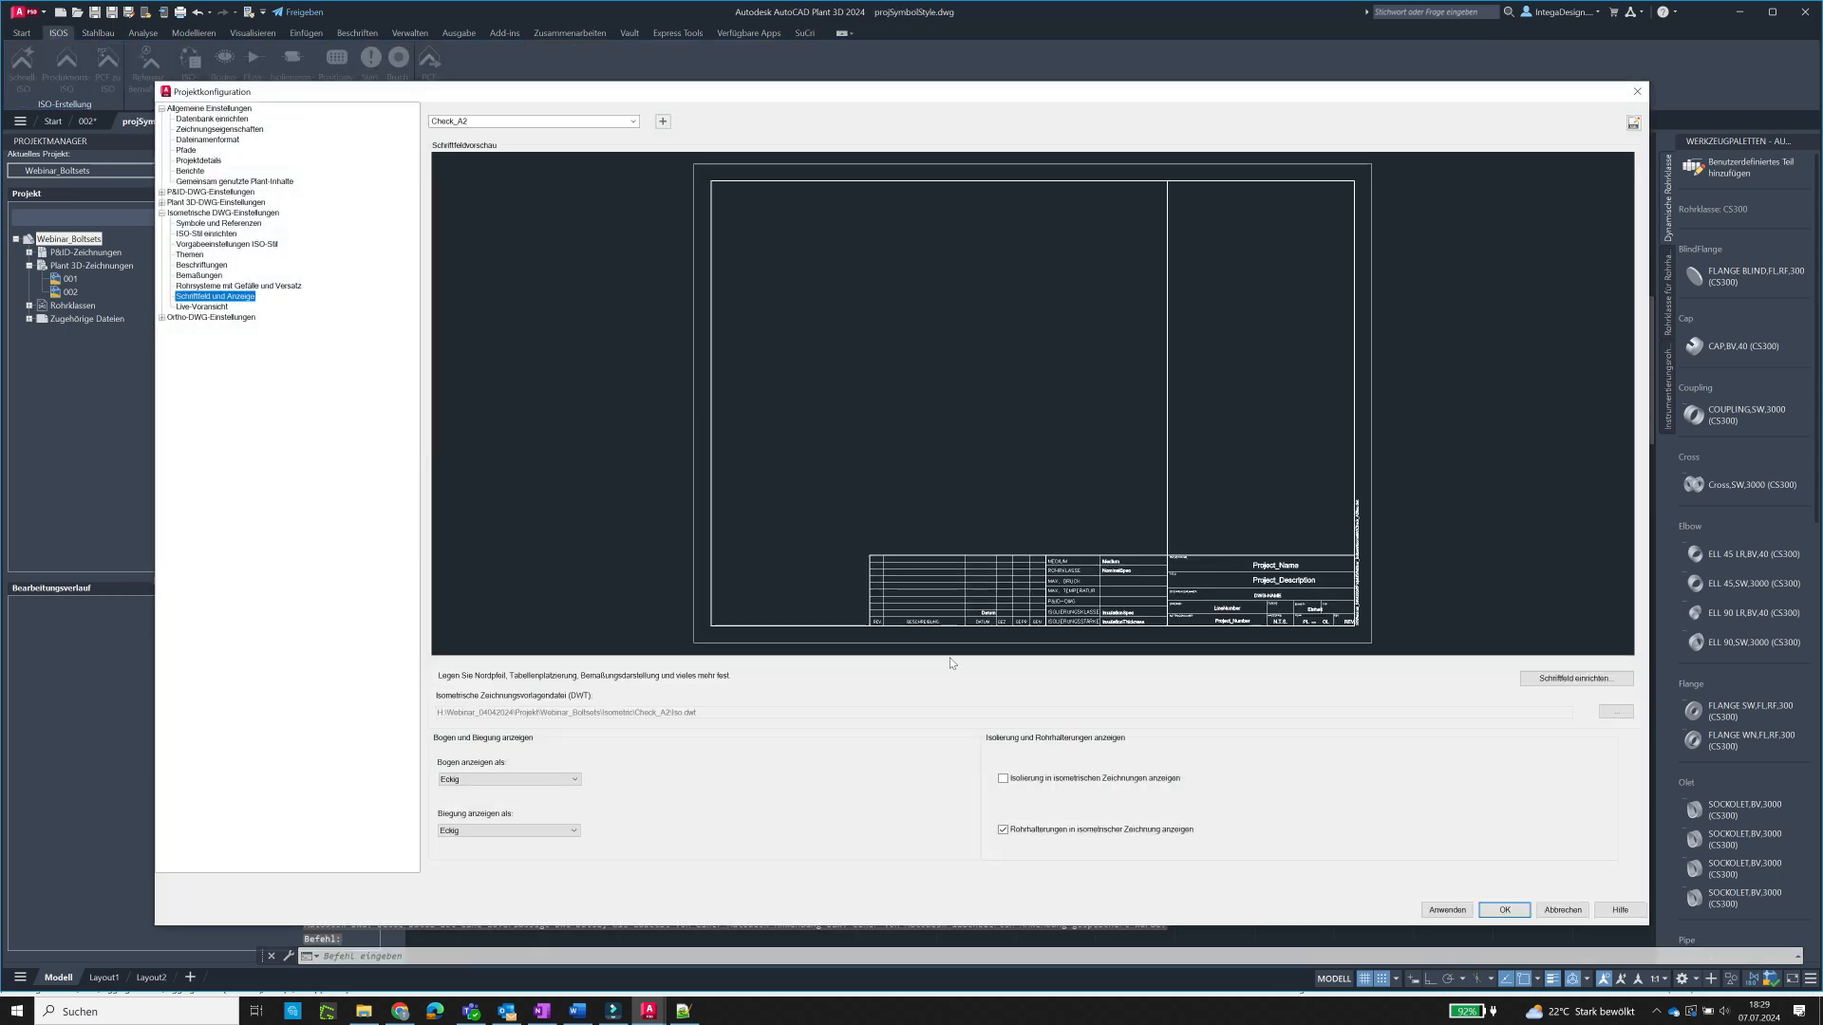
click(1498, 911)
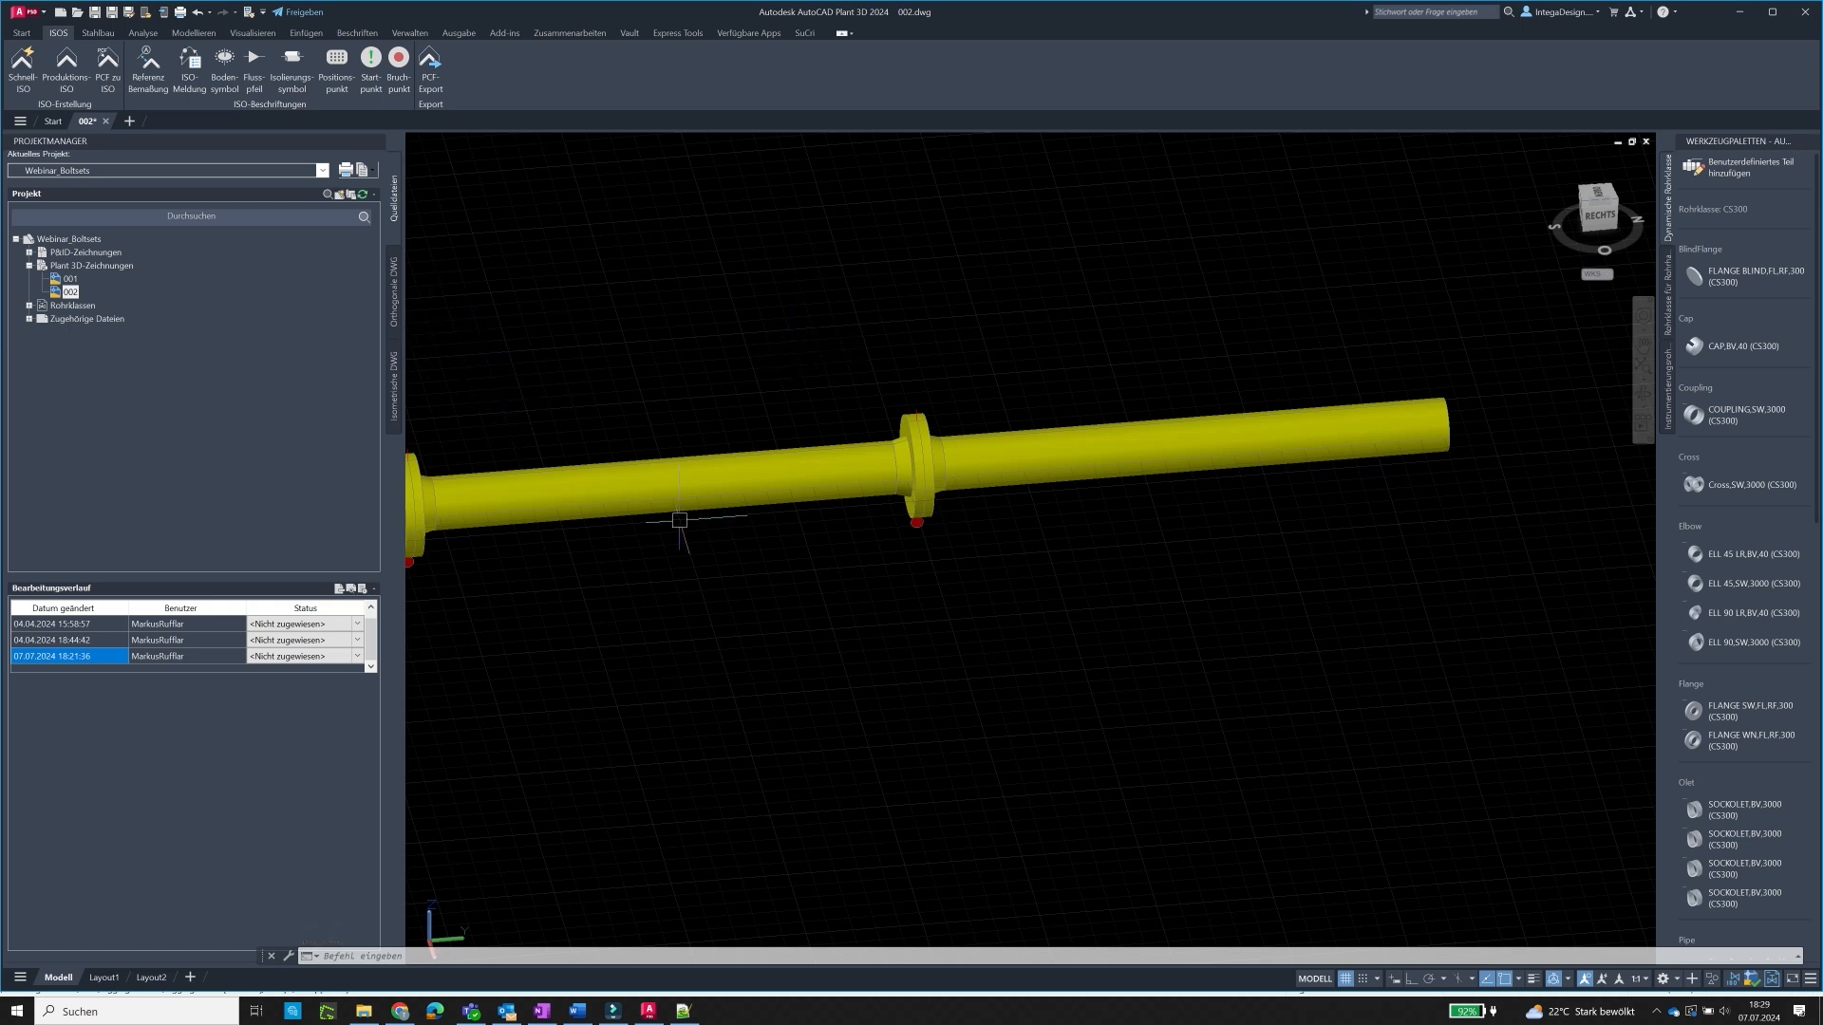
- Create a quick isometric of the flanged pipe section in drawing 002 using the Check_A2 ISO style
click(19, 91)
click(1179, 527)
click(806, 277)
right_click(808, 282)
click(824, 290)
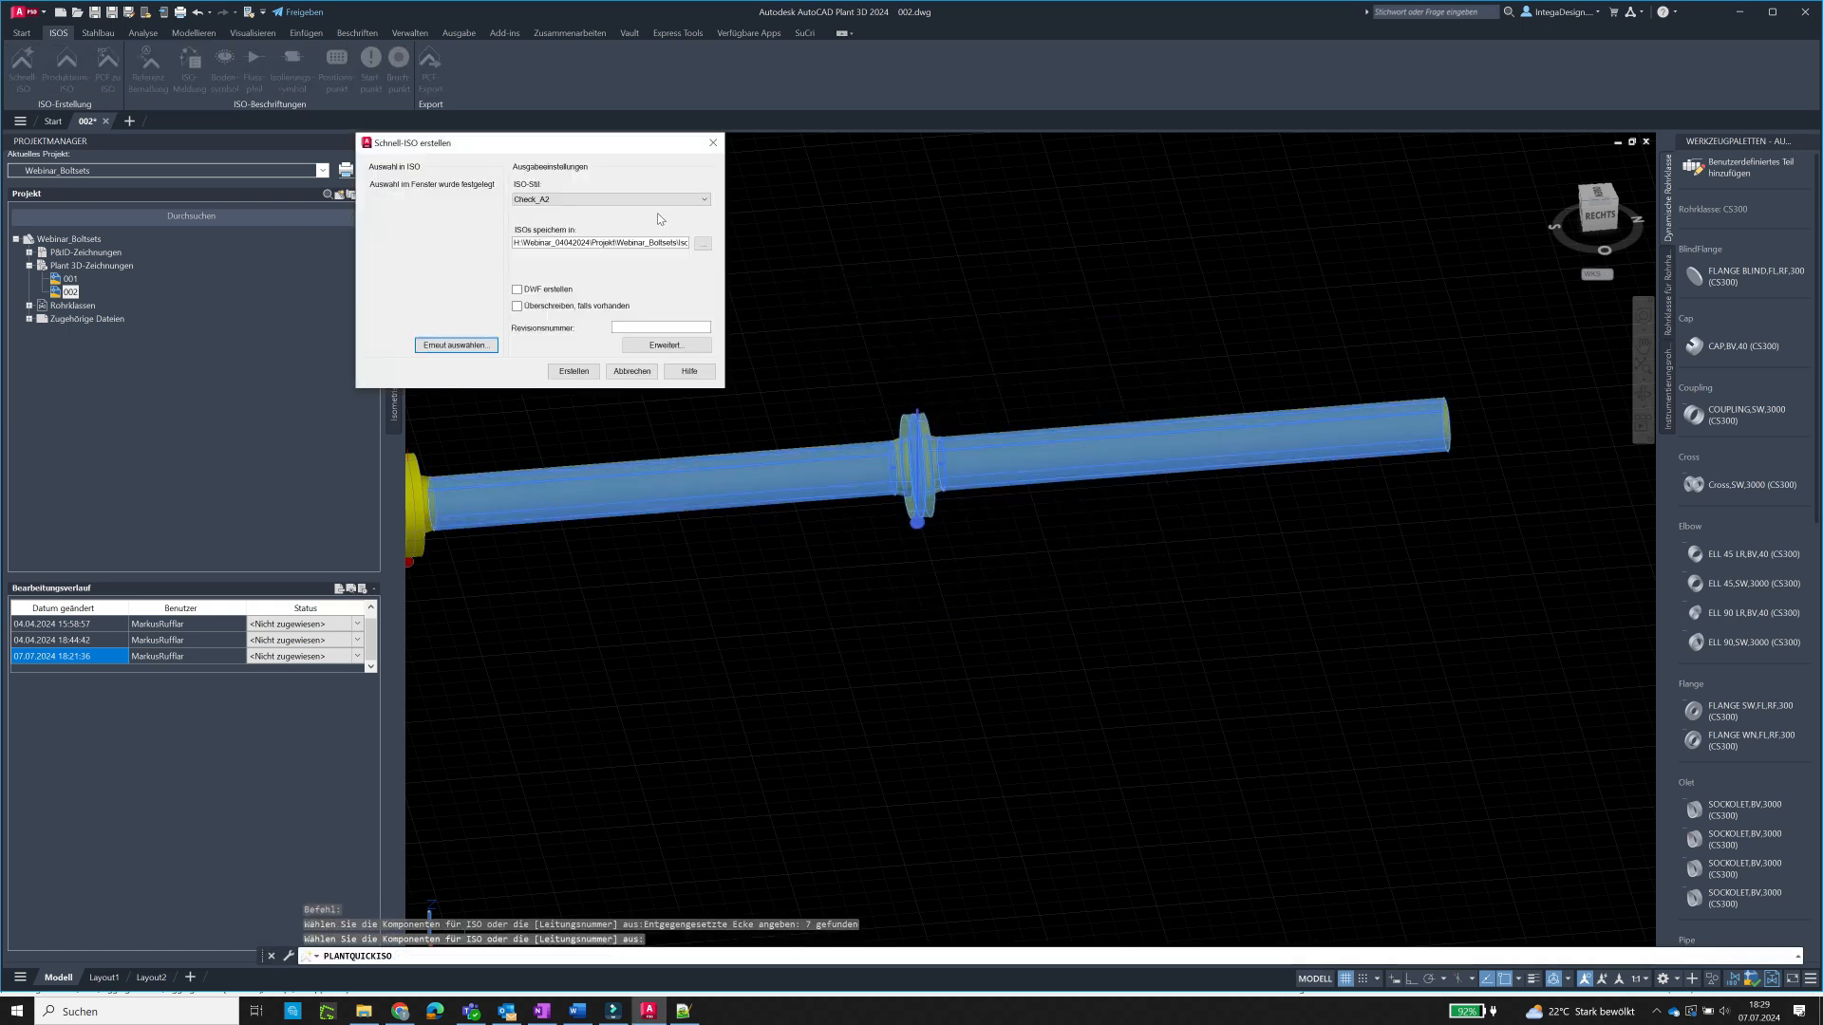
click(573, 371)
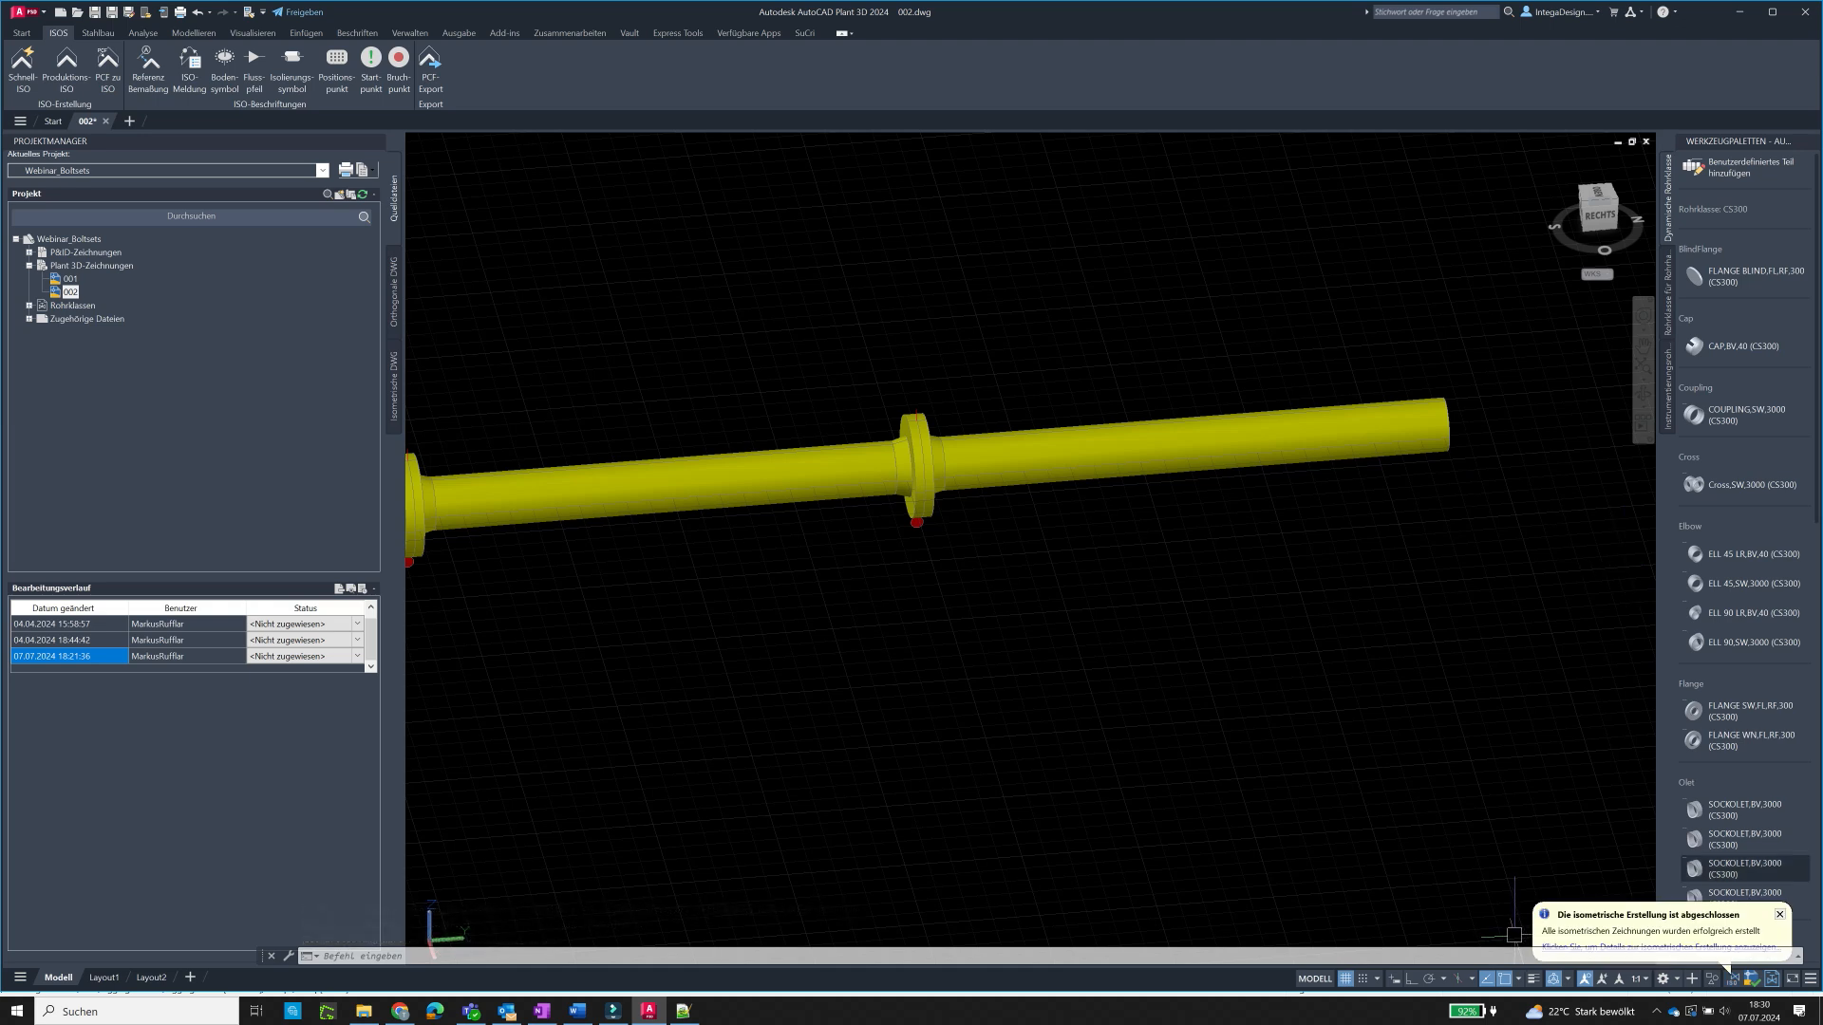
- Shorten the command line covering the isometric creation notice and open the generated UserDefinedLine (6).dwg from its details
click(1791, 958)
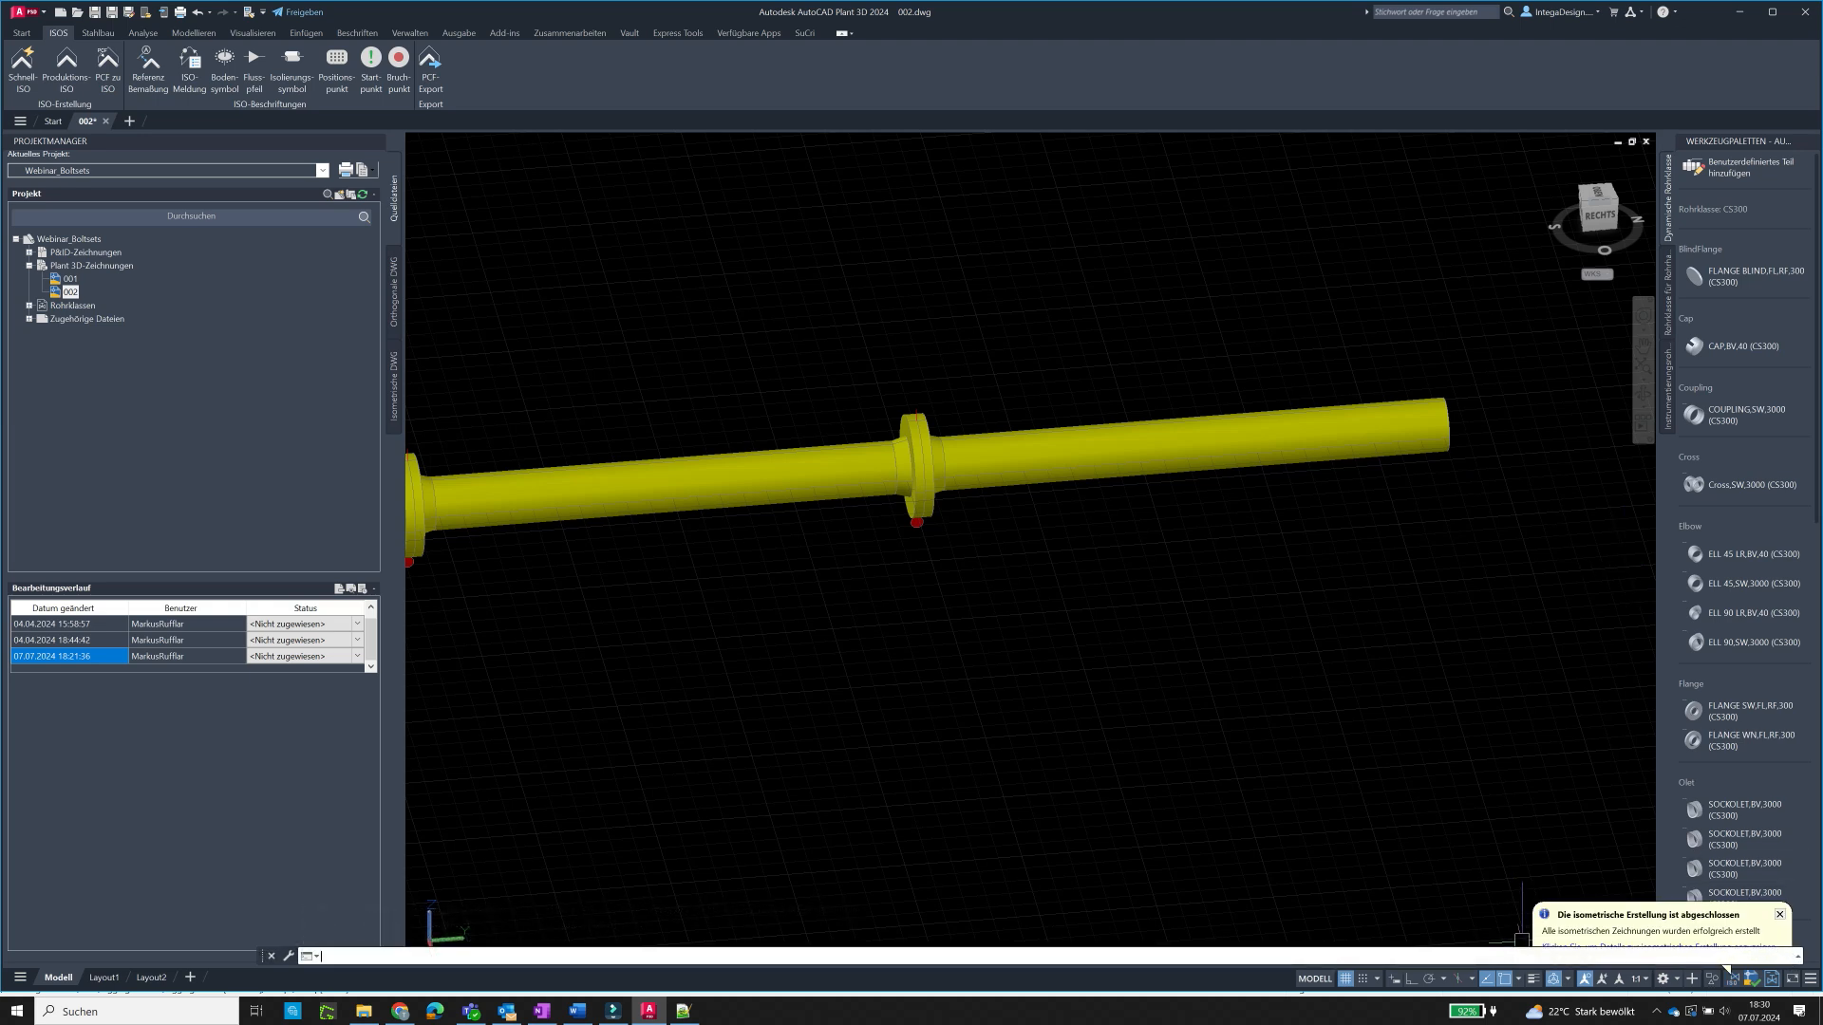
drag(1802, 958, 1471, 959)
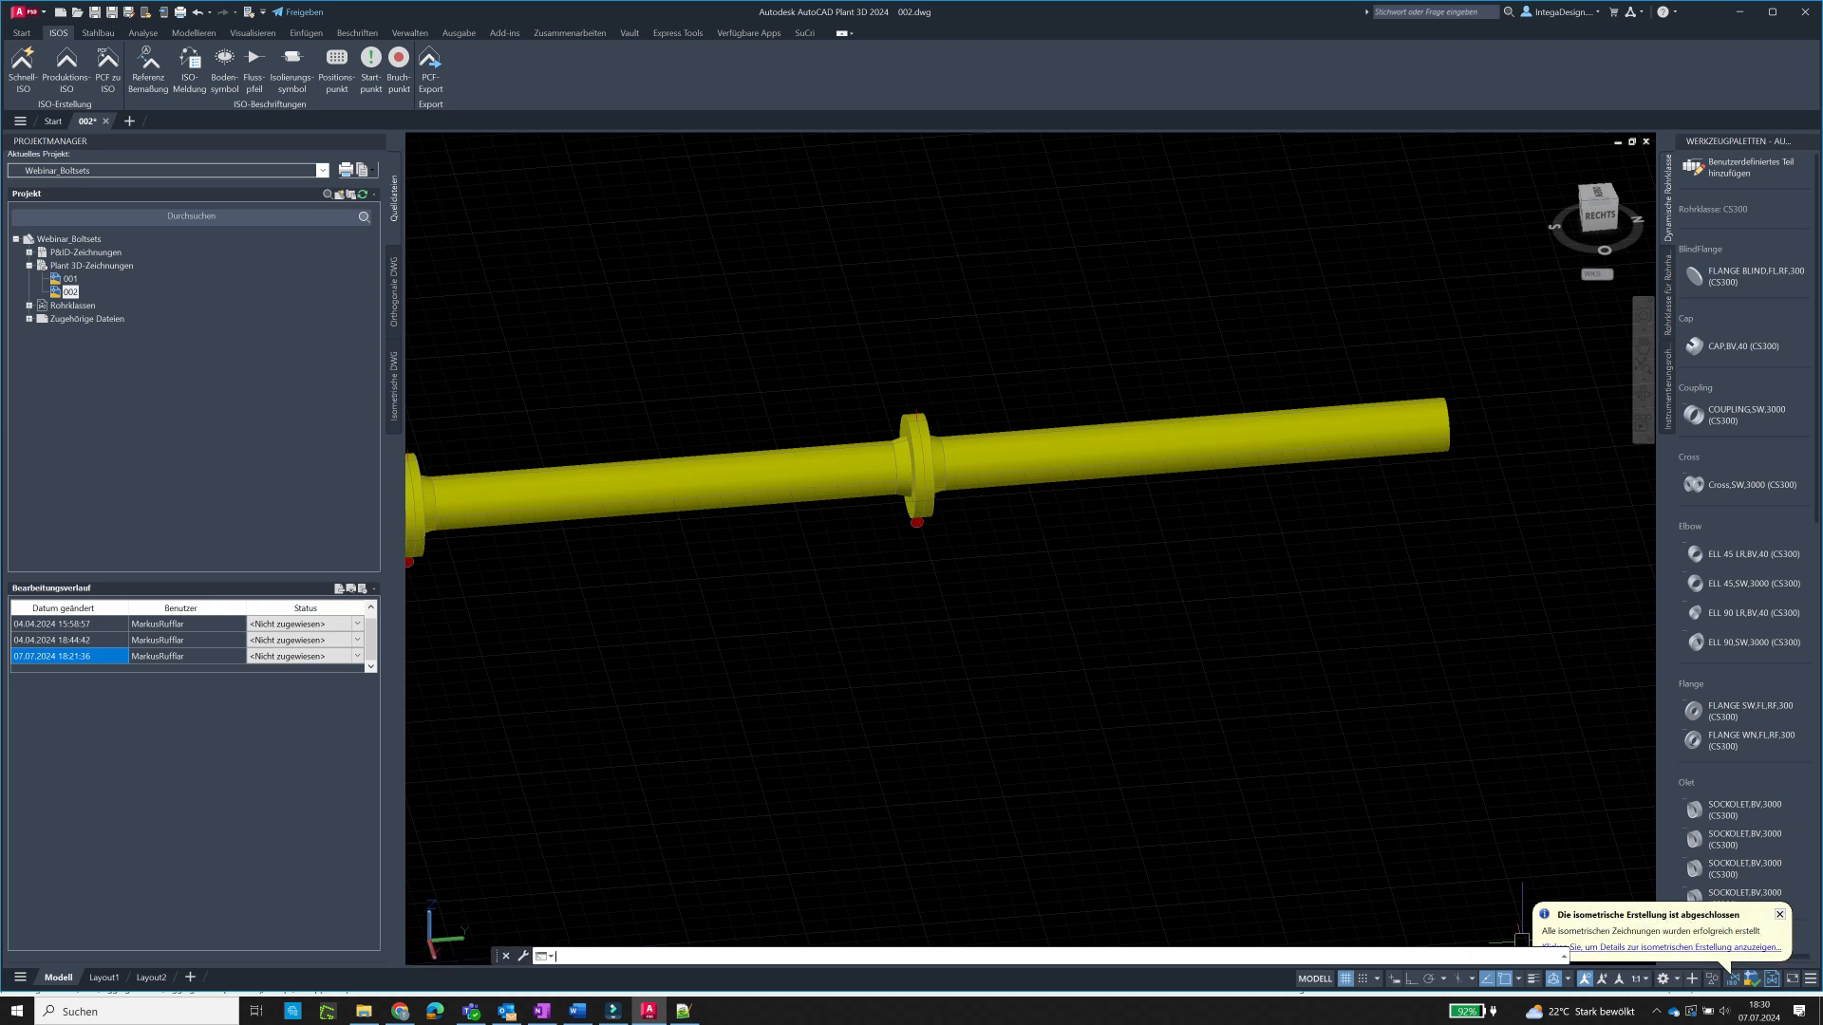
click(1687, 950)
click(999, 423)
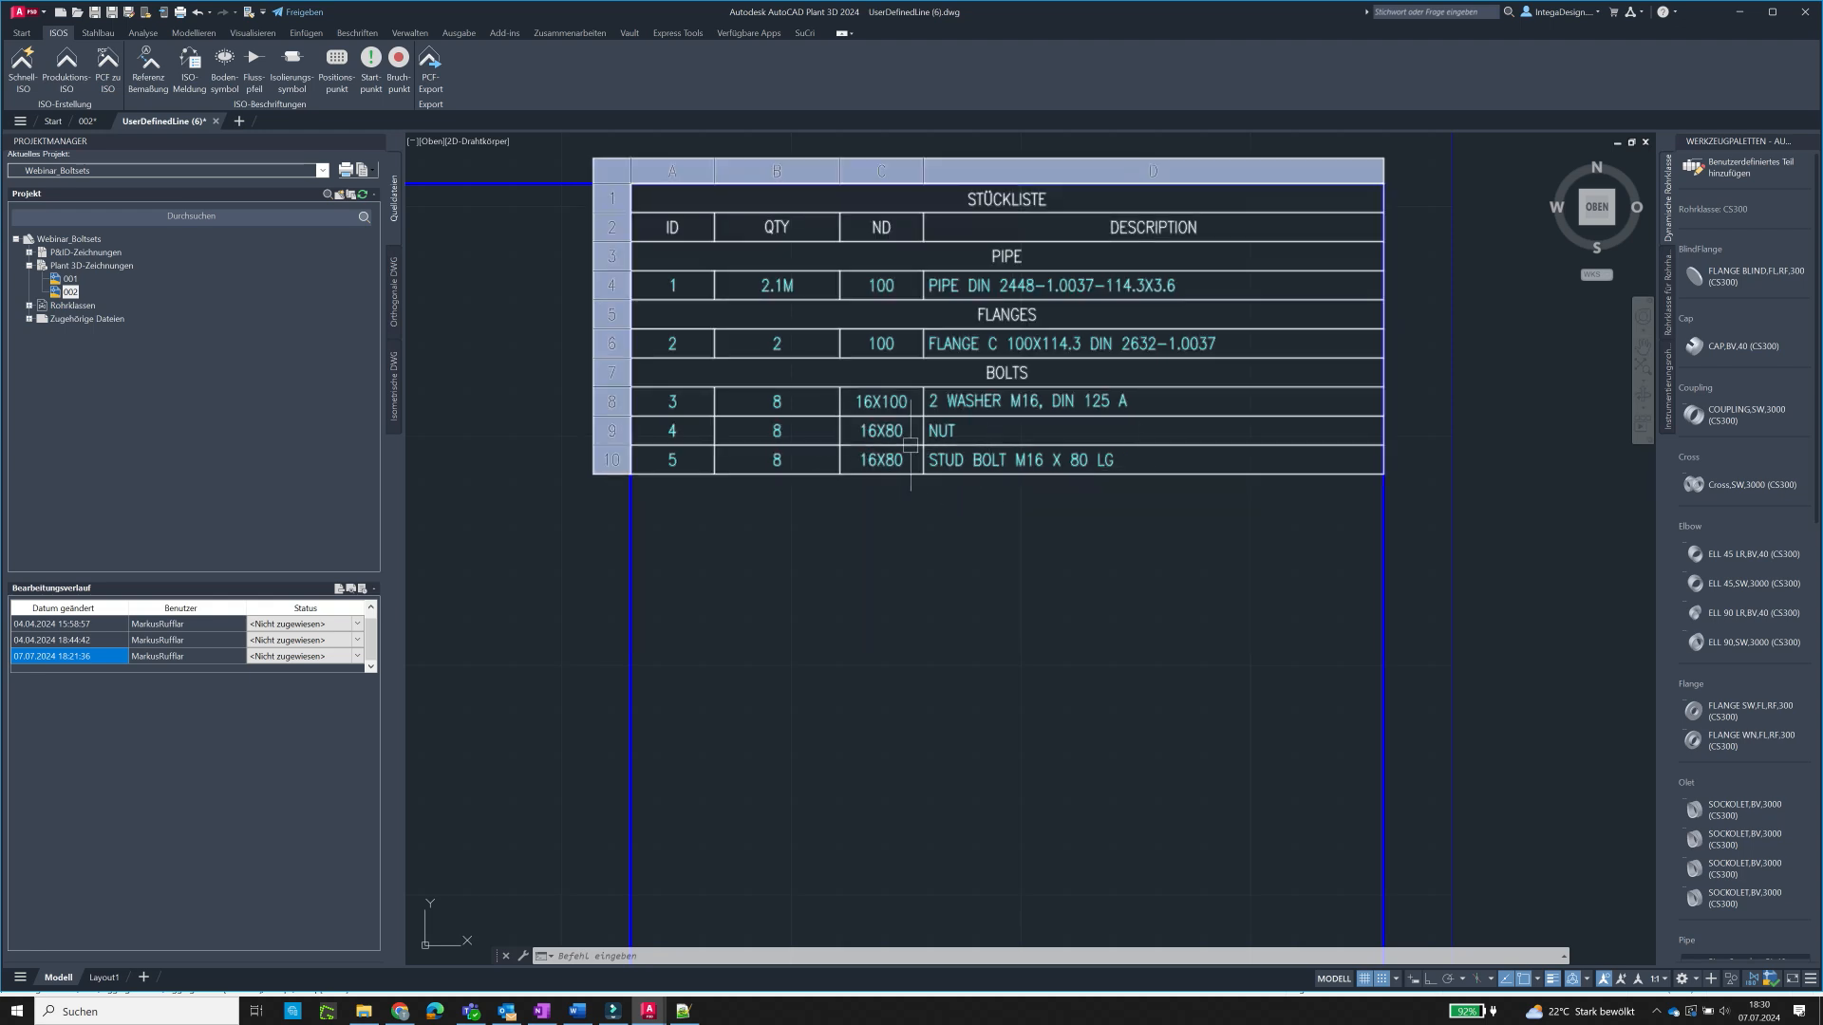
- Switch to drawing 002, inspect the bolt set's properties at the flange joint, including Schraubengröße, and deselect it
click(84, 122)
scroll(1058, 490, up, 6)
key(ctrl+s)
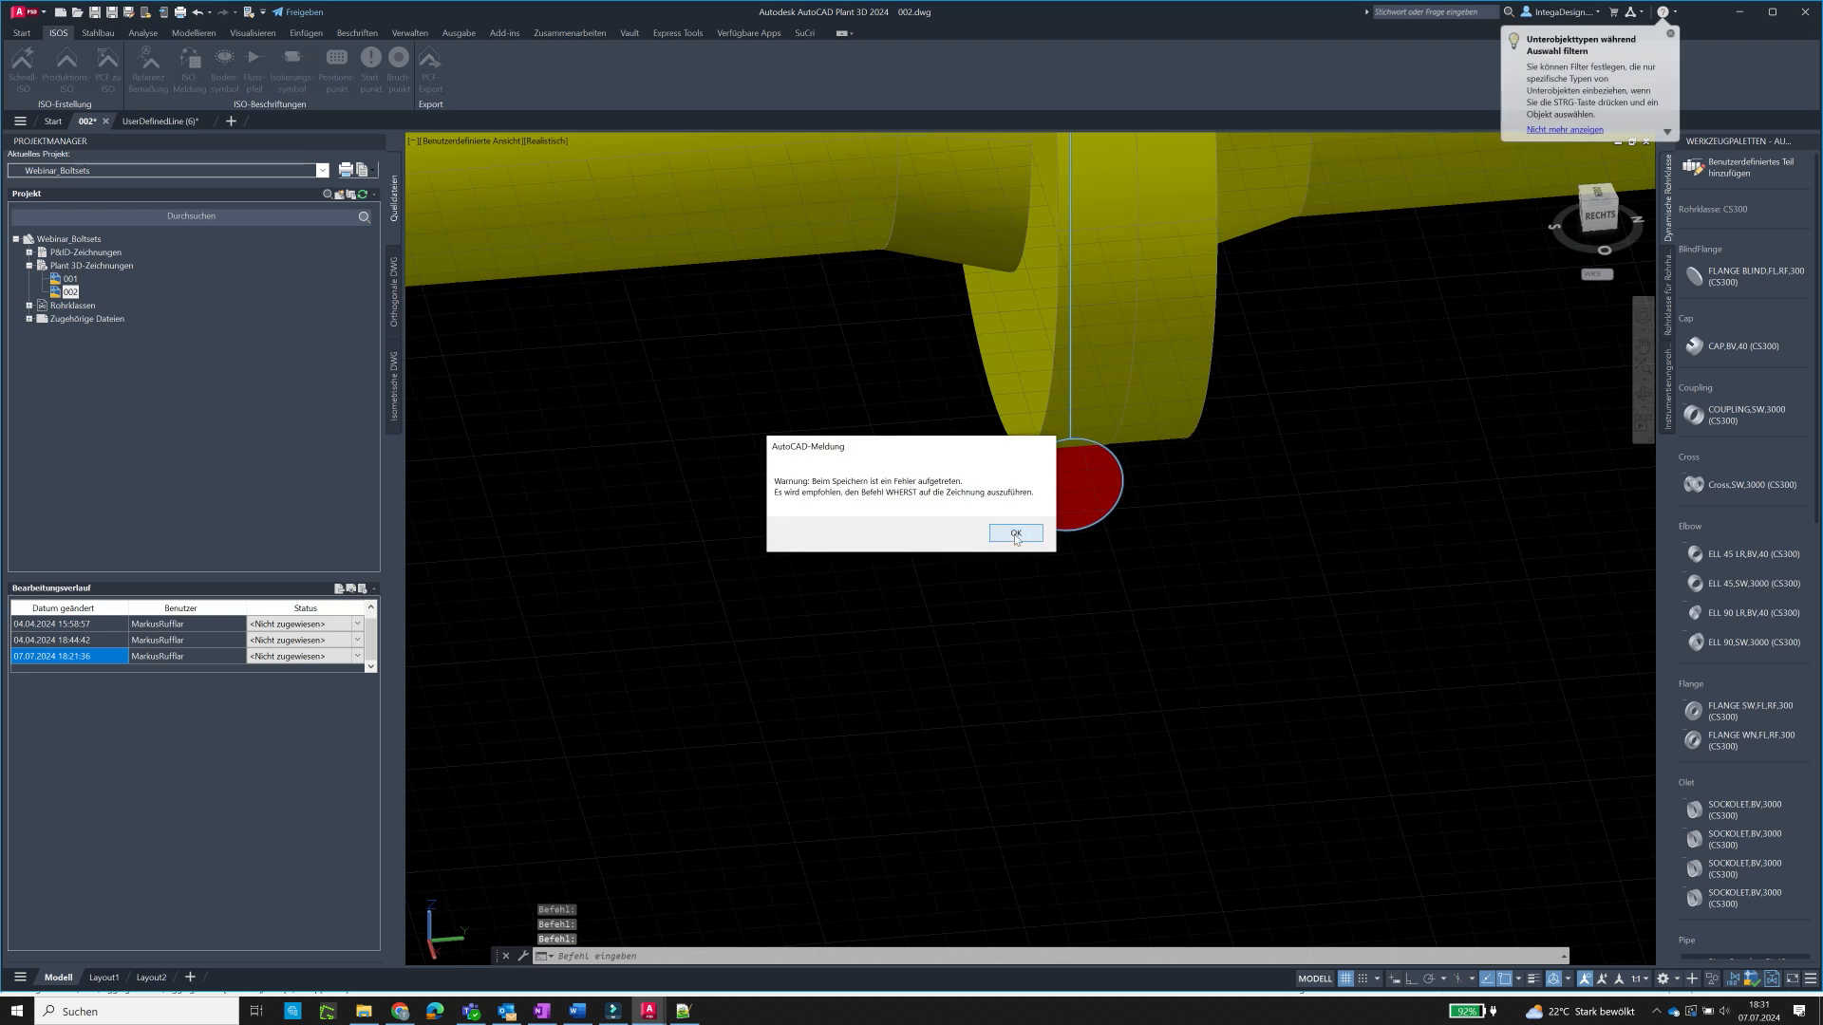
click(1015, 534)
right_click(1113, 465)
click(1158, 875)
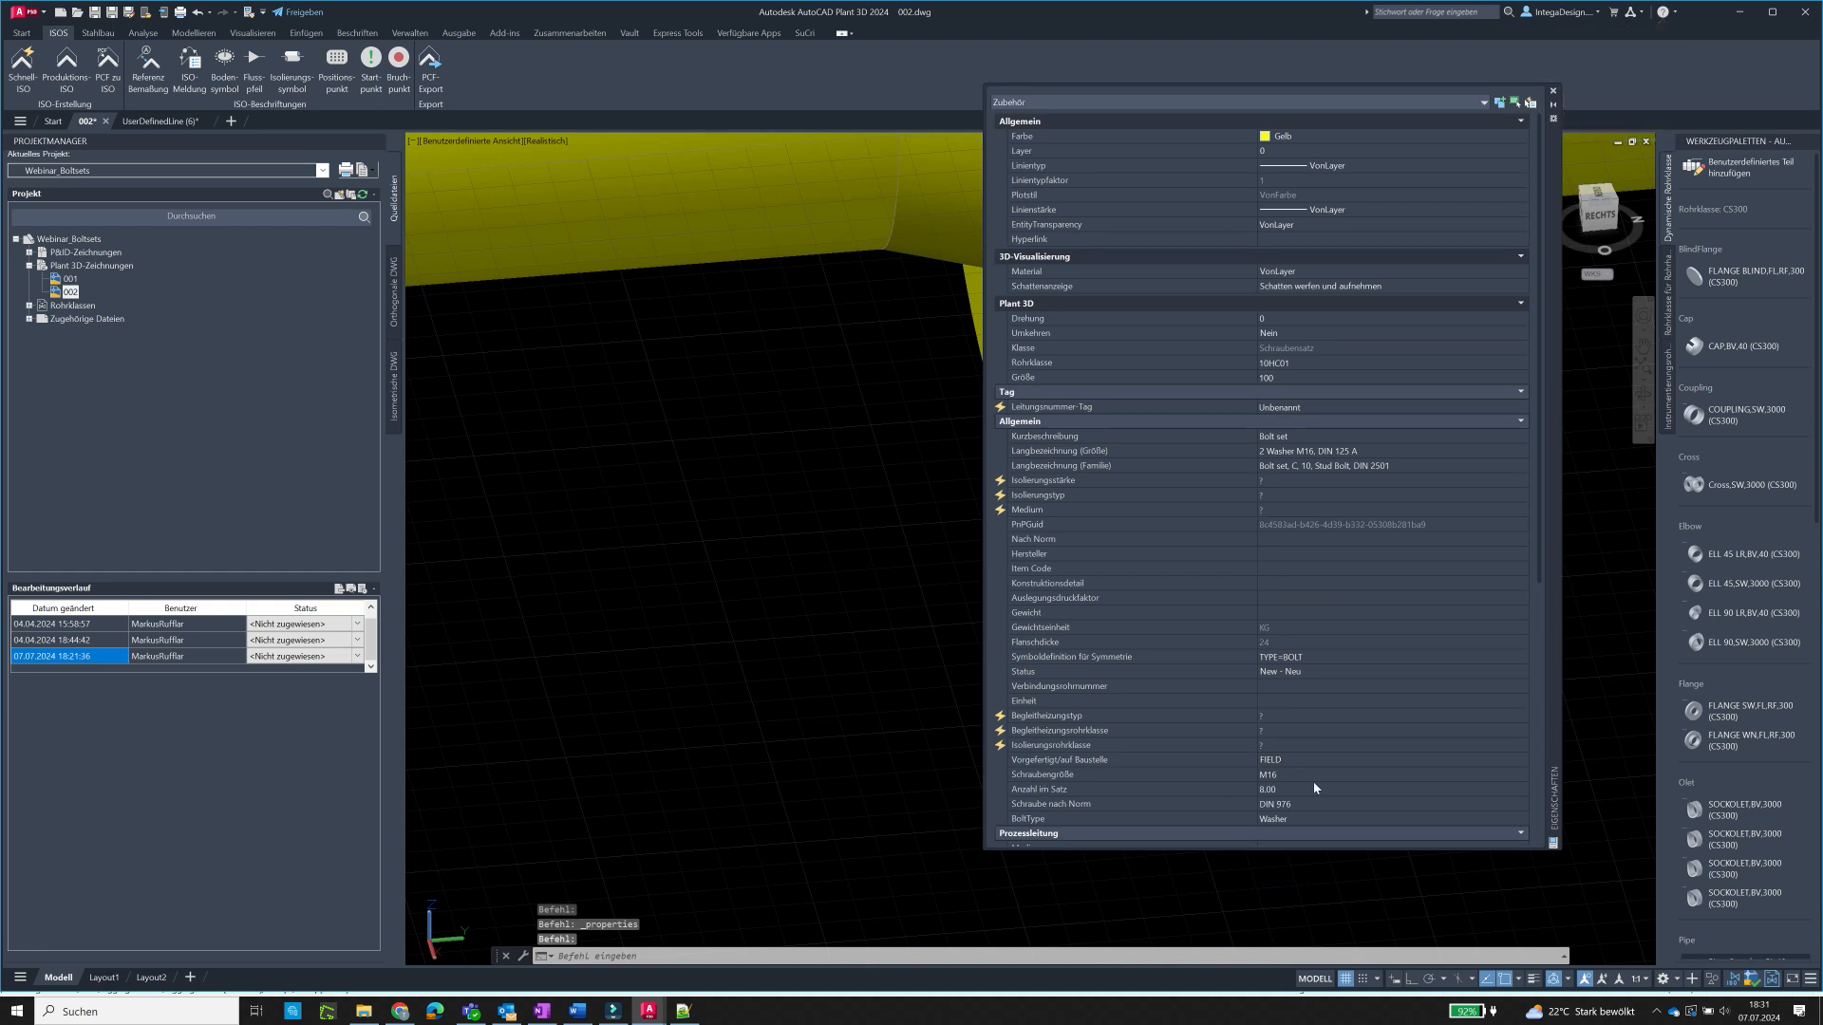
click(1285, 776)
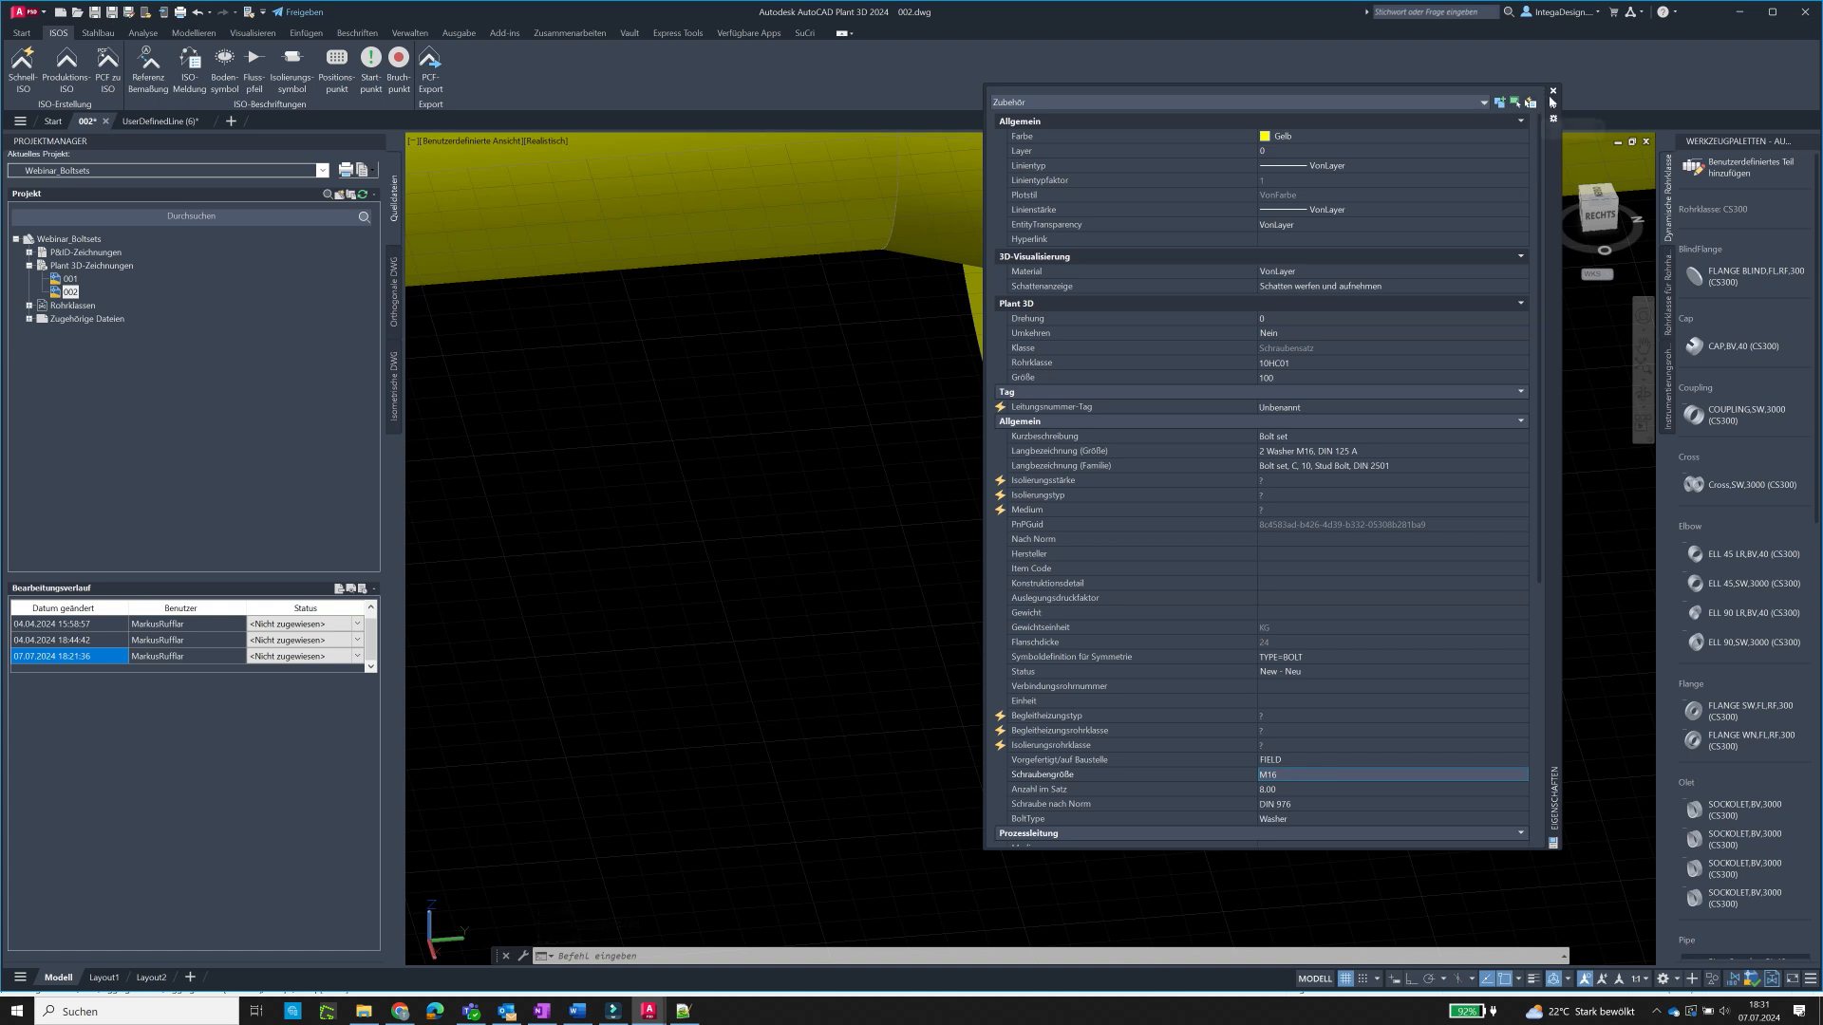
click(1552, 90)
key(Escape)
key(Escape)
key(Escape)
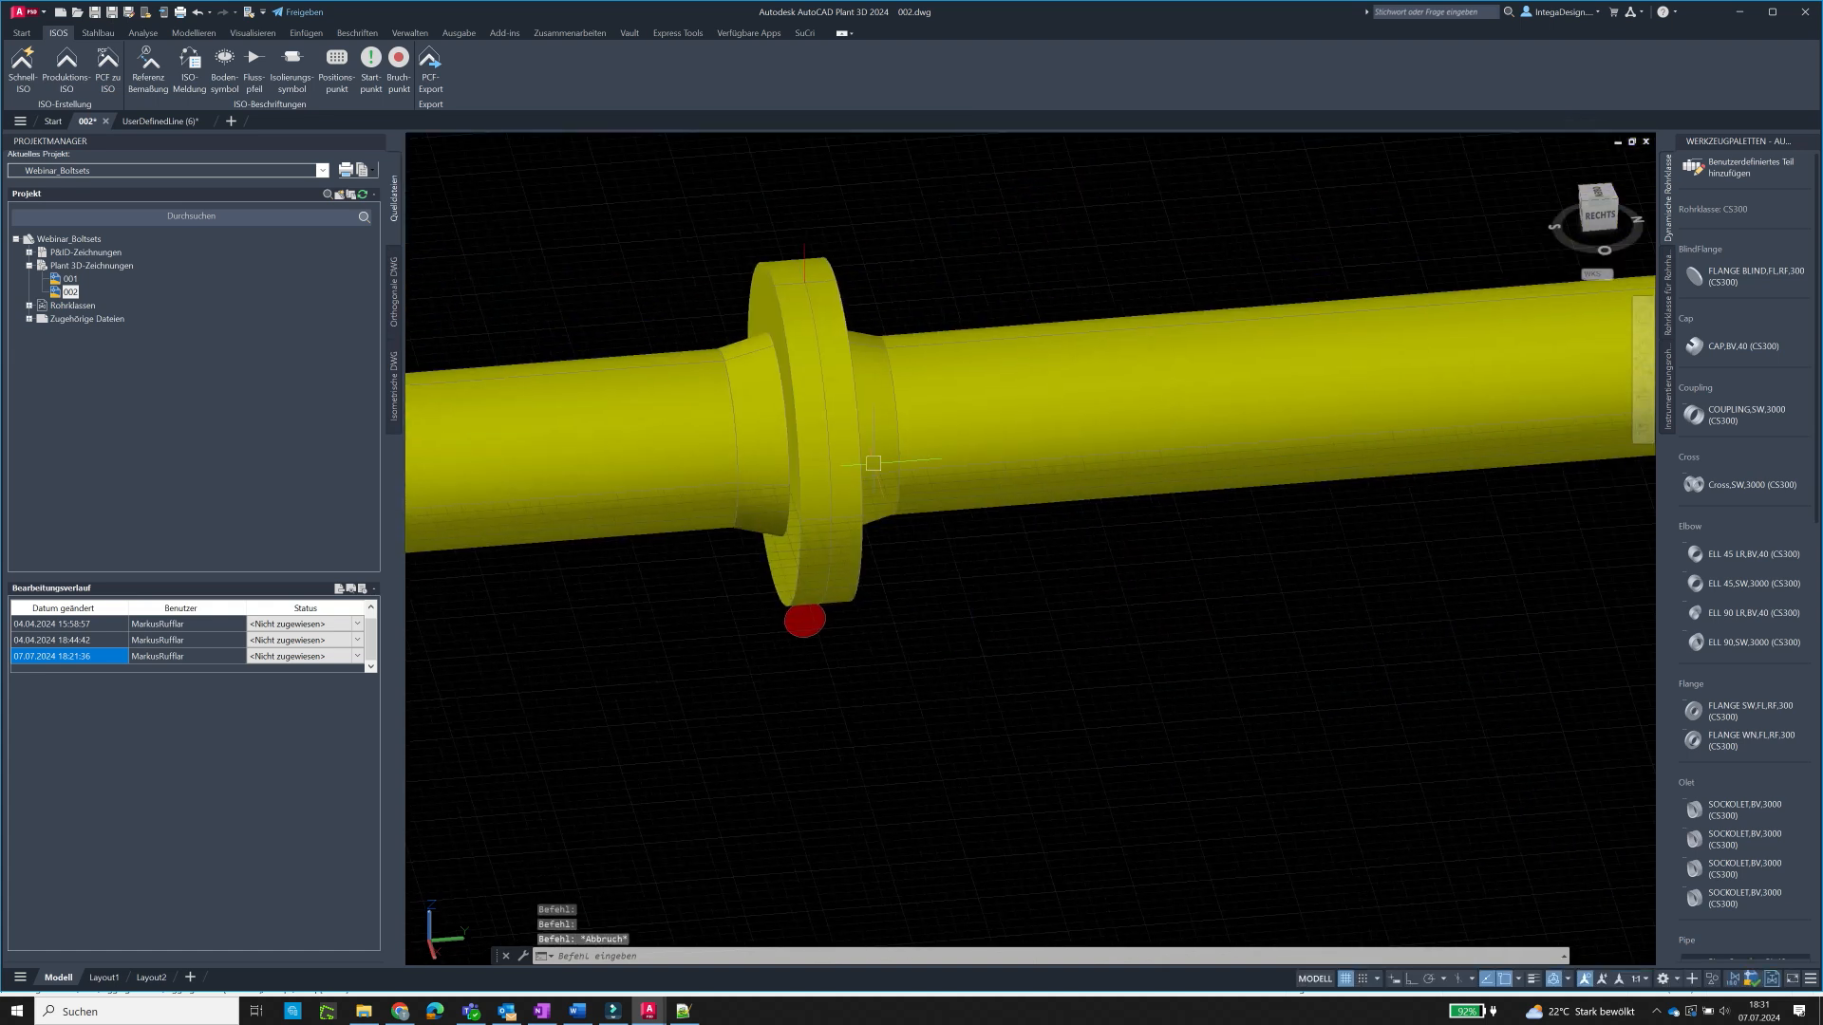
- Open the Check_A2 title block setup from the Webinar_Boltsets project configuration and examine the groups in the placed parts list
click(53, 243)
right_click(53, 244)
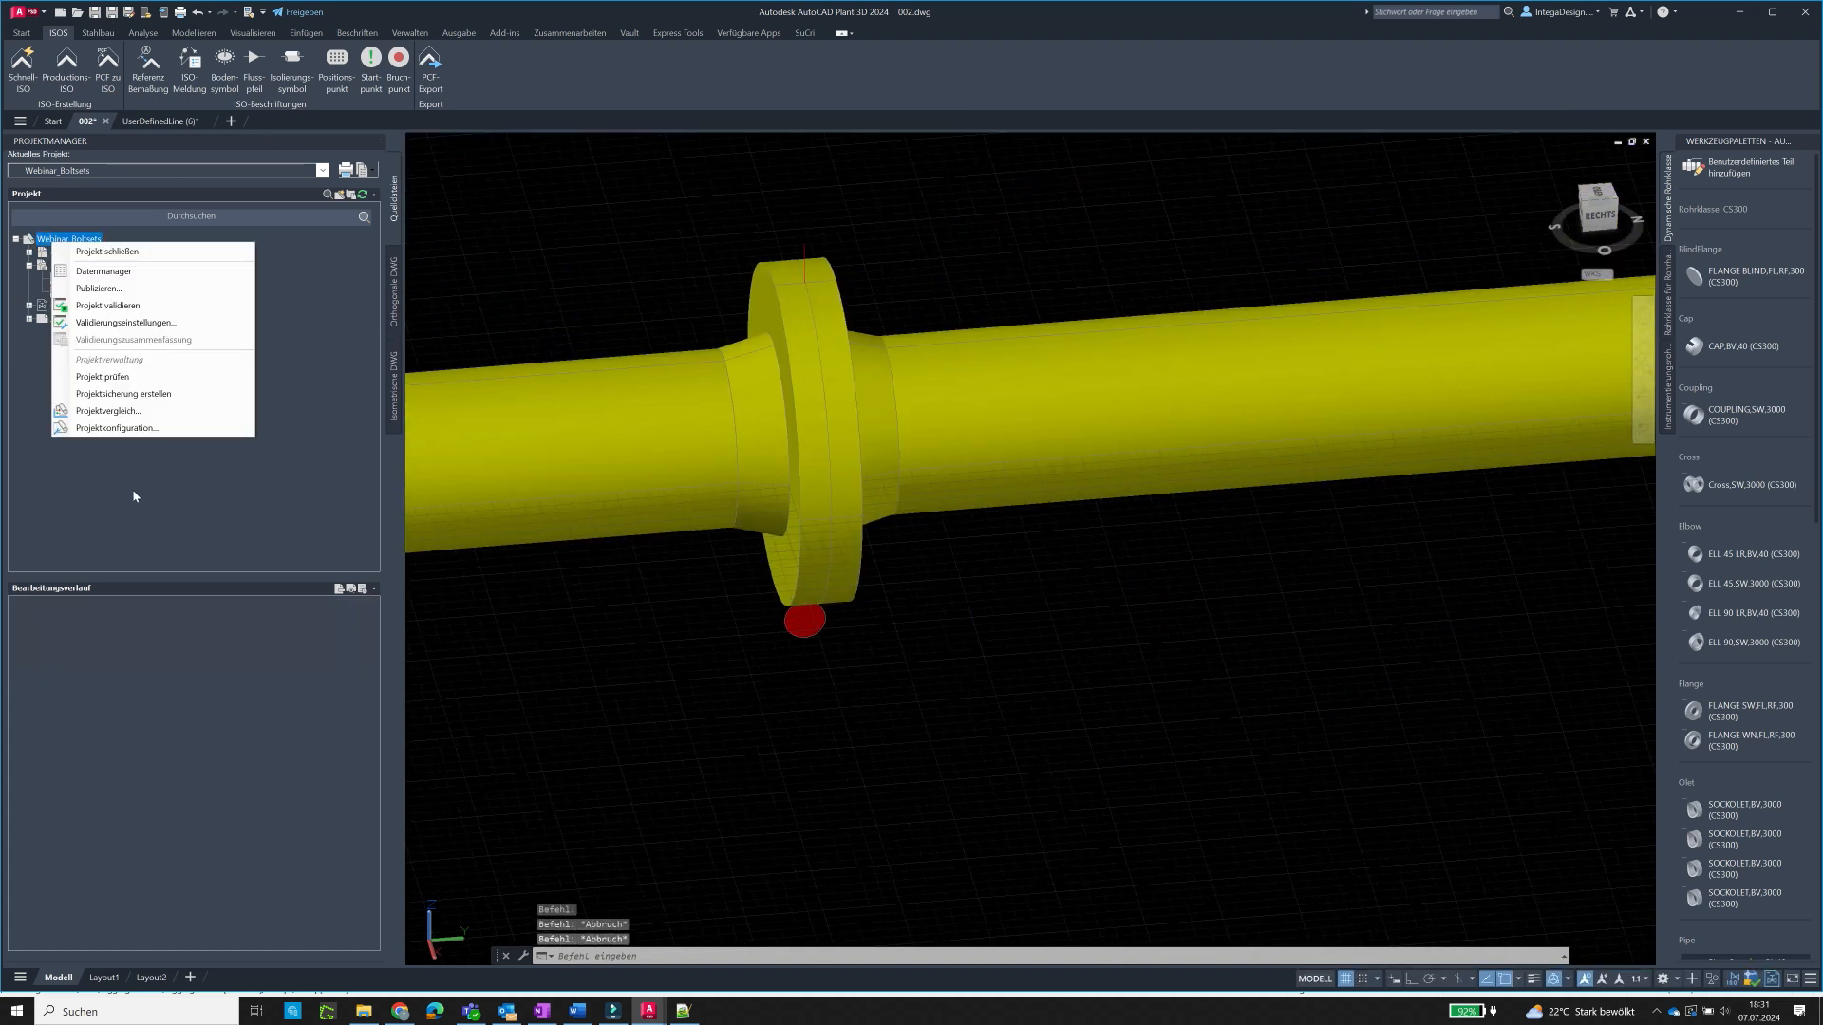
click(115, 426)
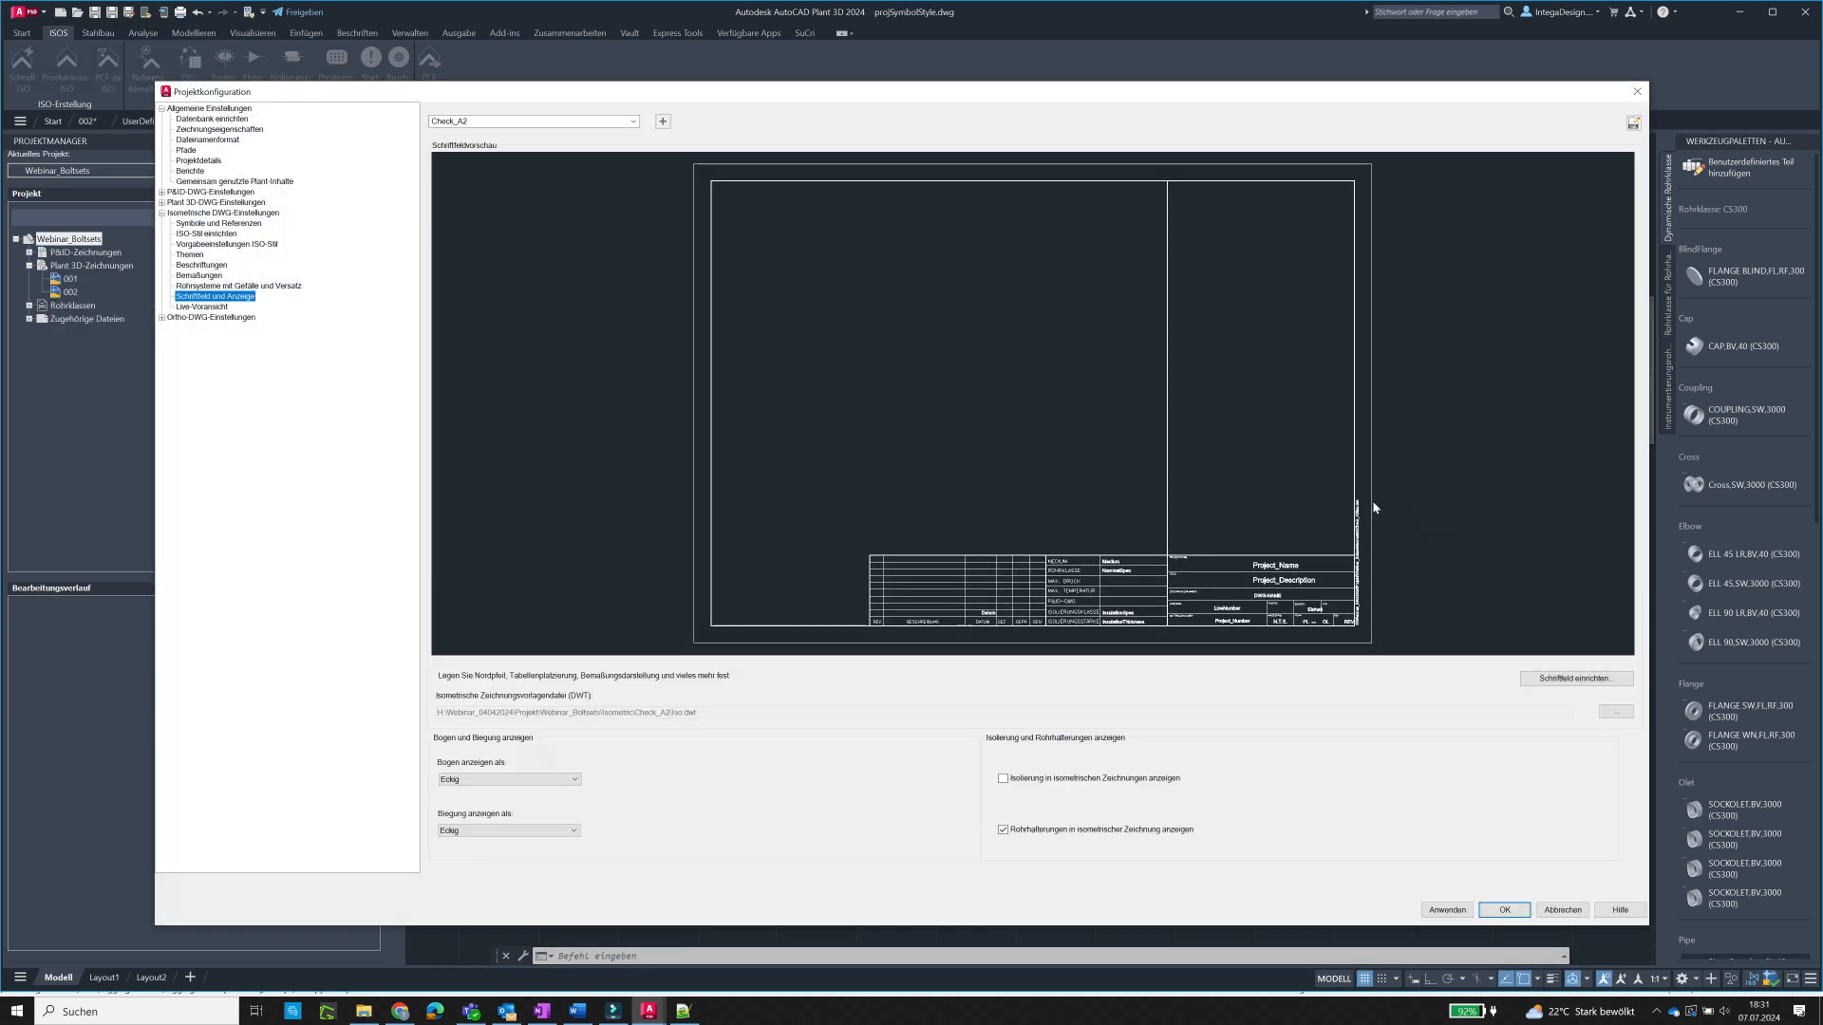
click(1574, 680)
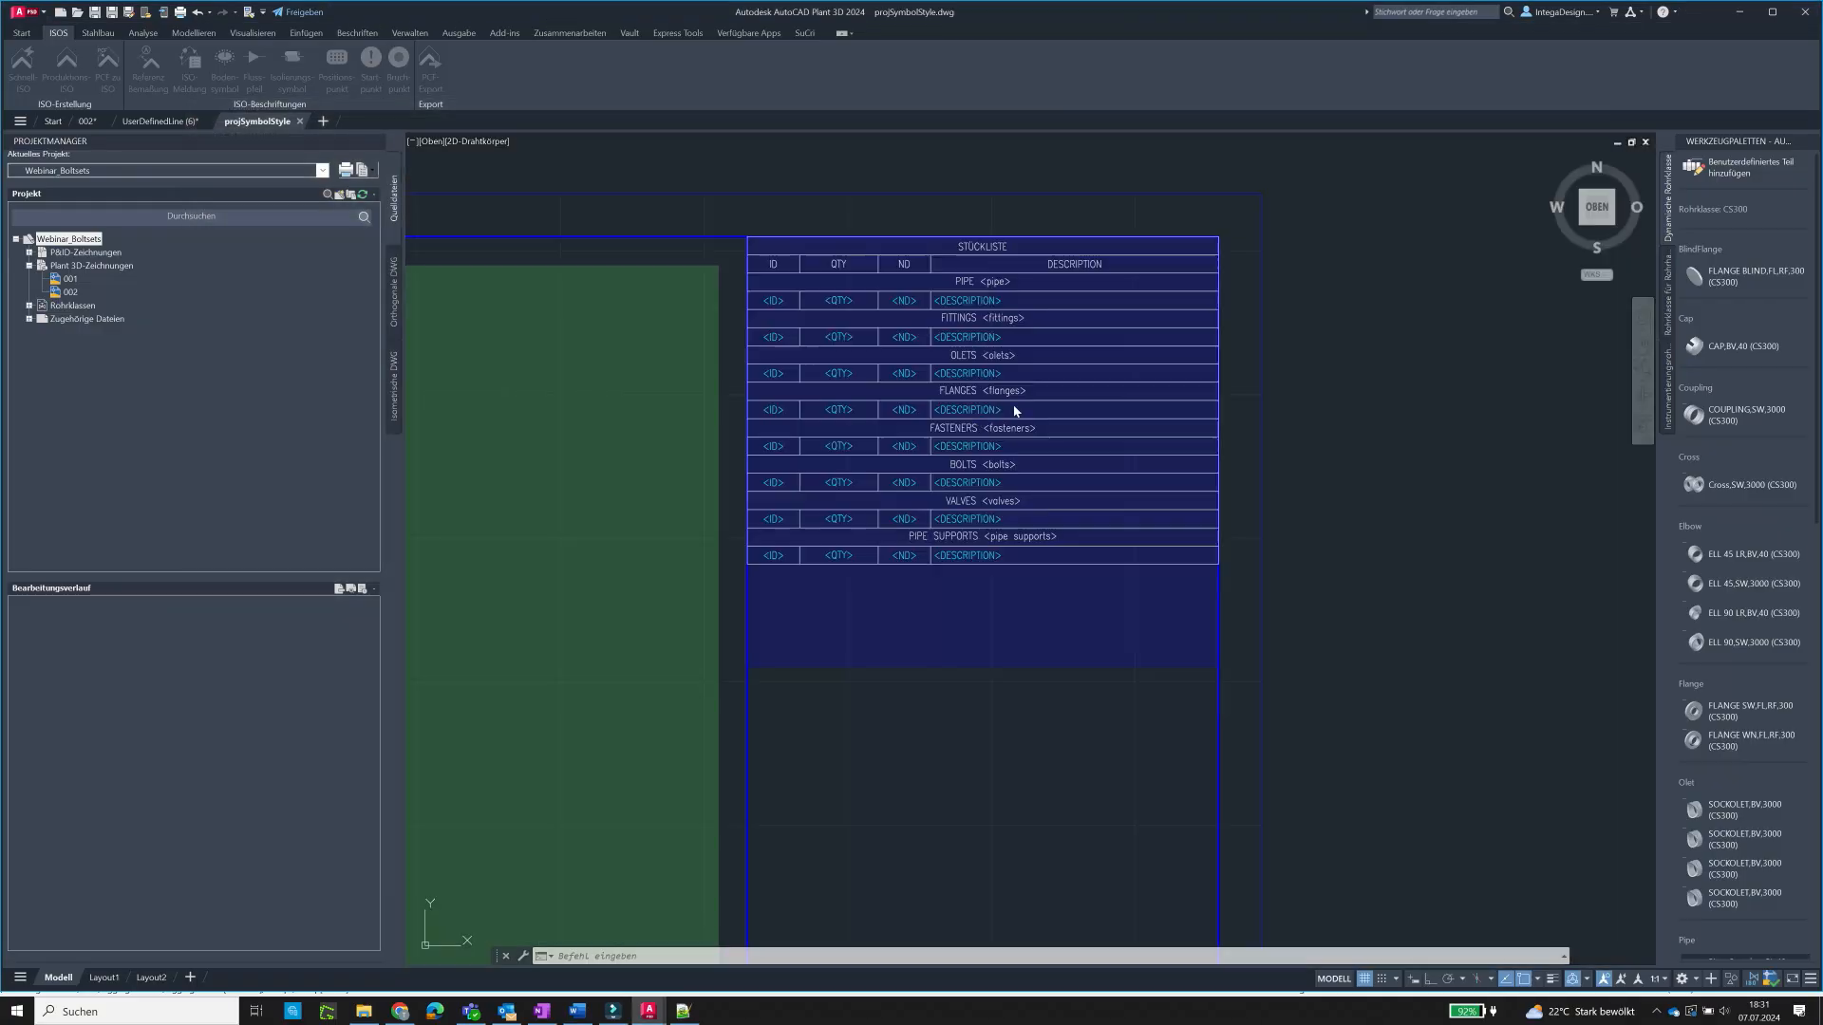
scroll(1234, 432, down, 6)
scroll(1392, 379, up, 4)
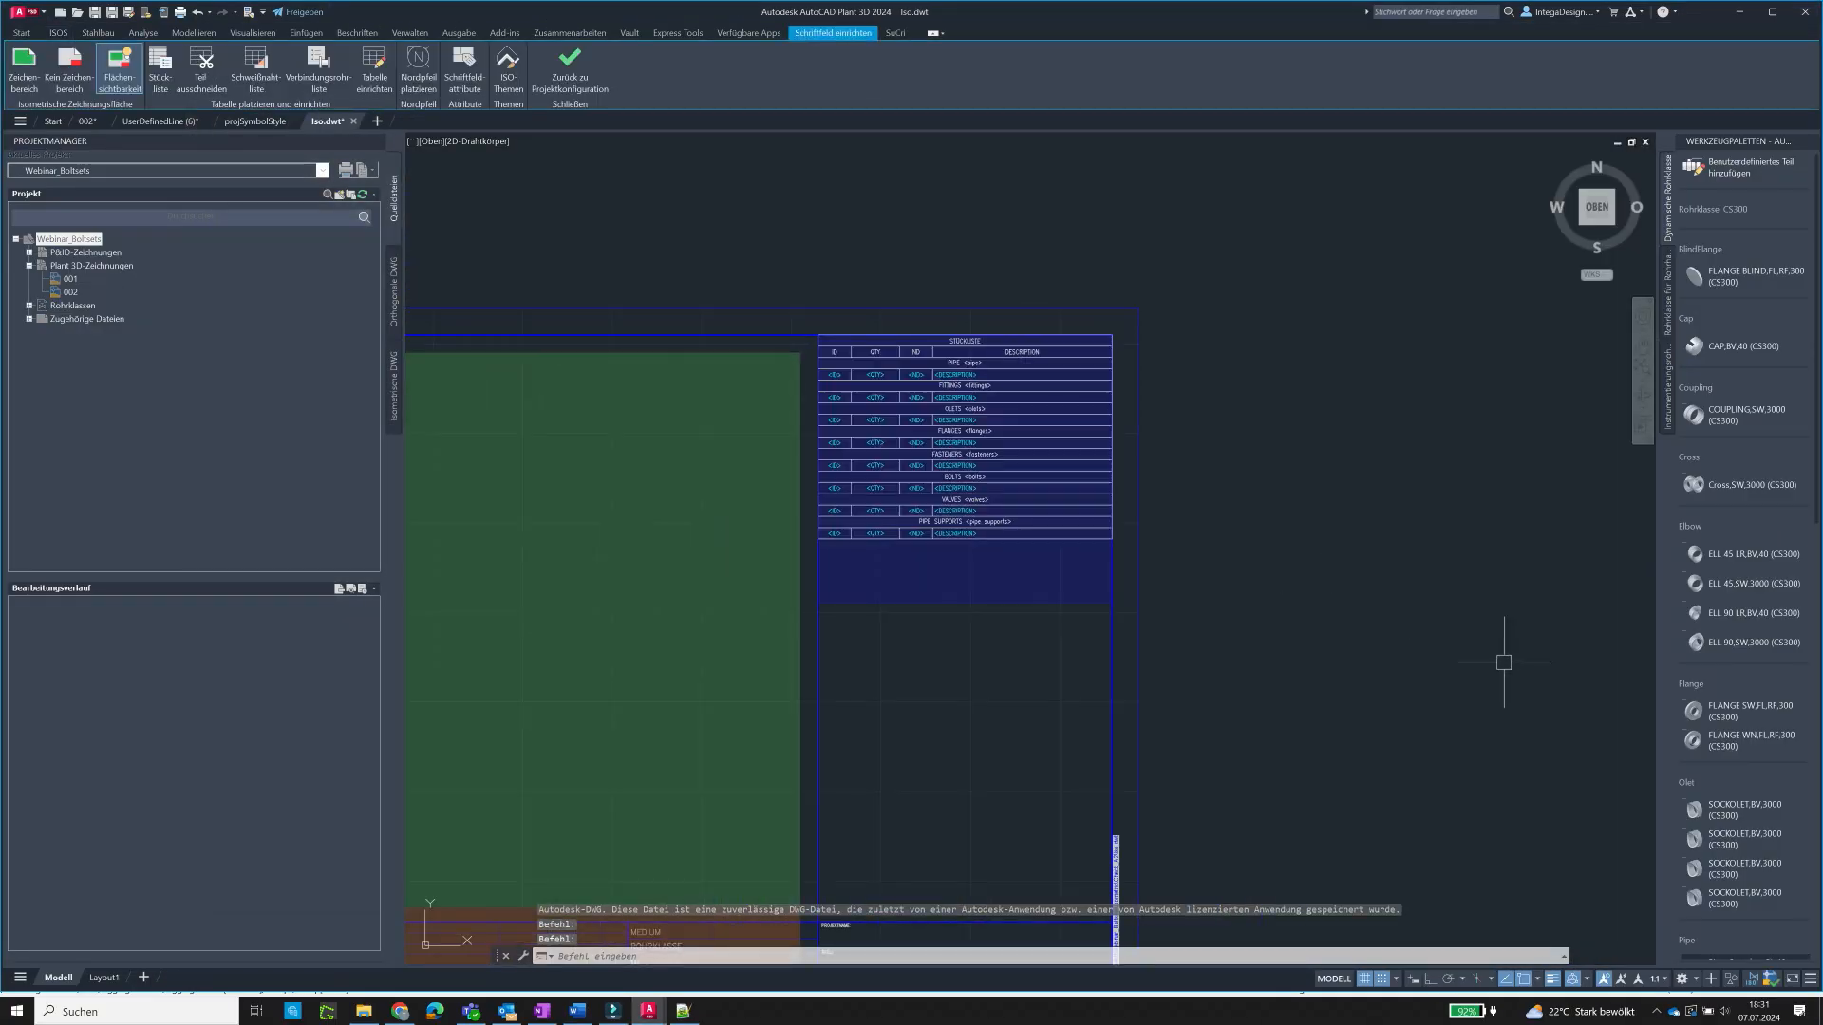
click(1047, 452)
scroll(962, 434, up, 5)
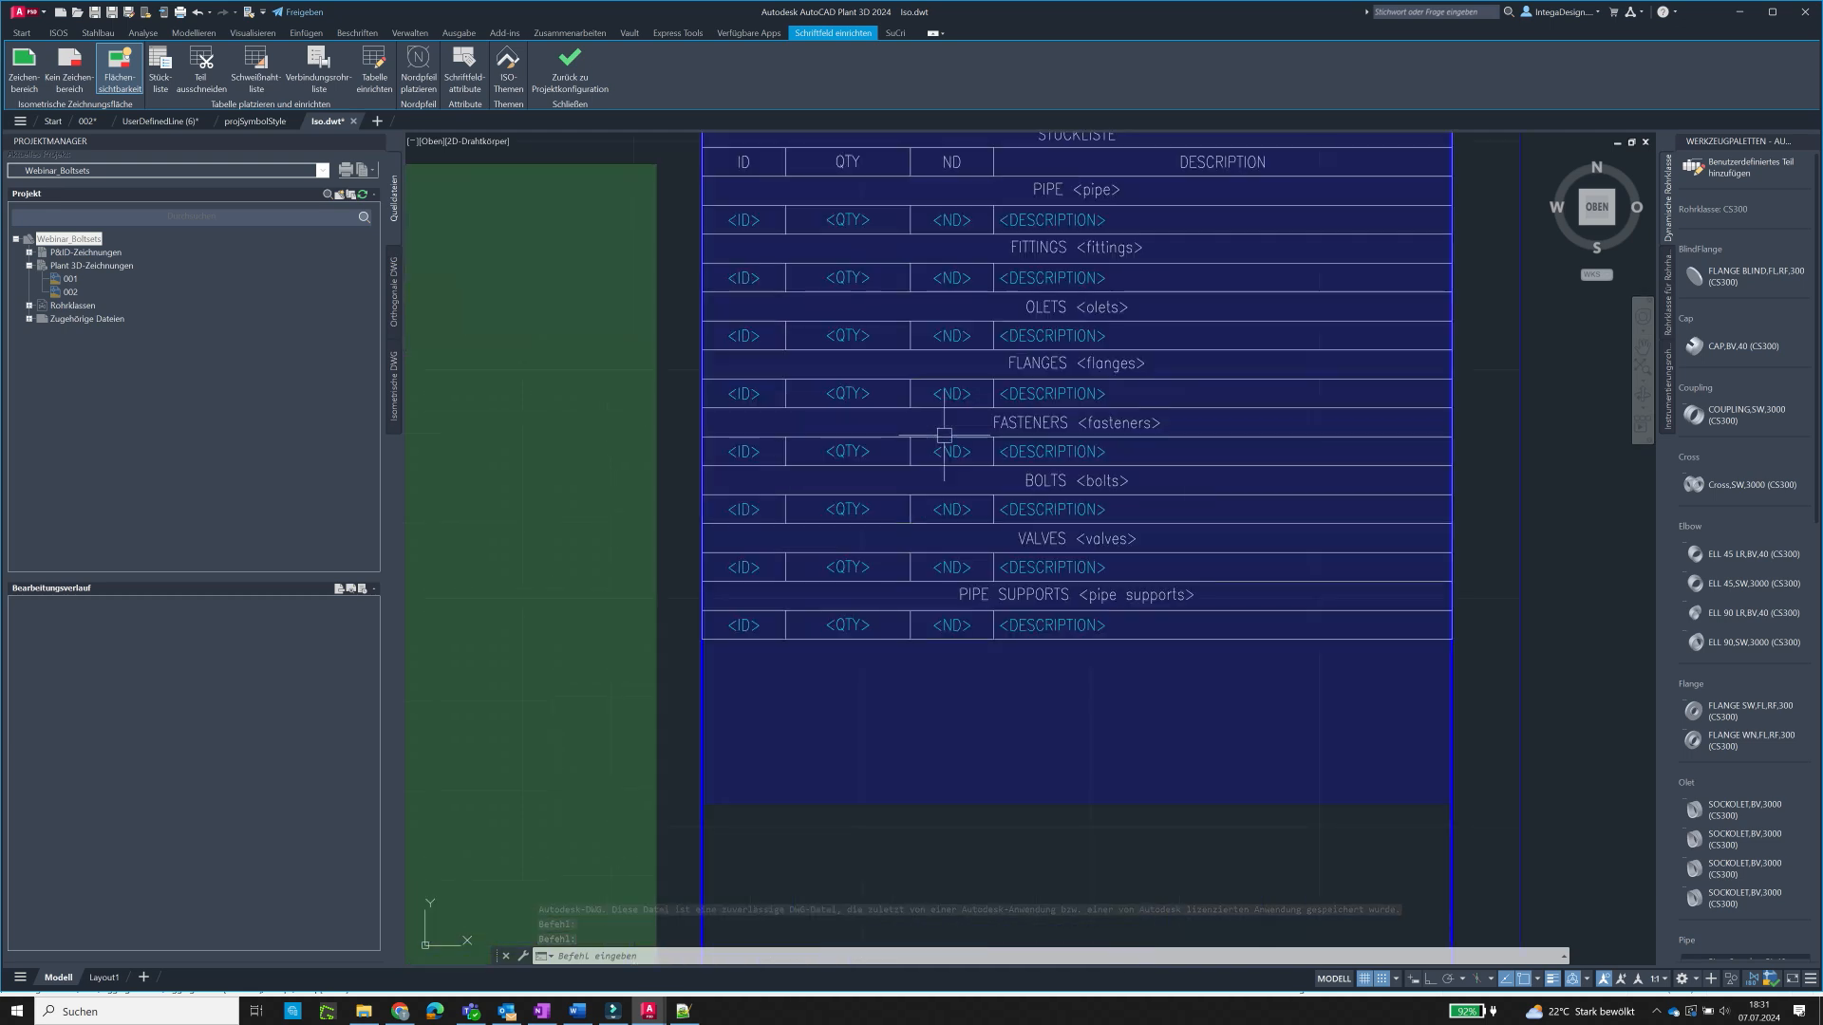
key(Escape)
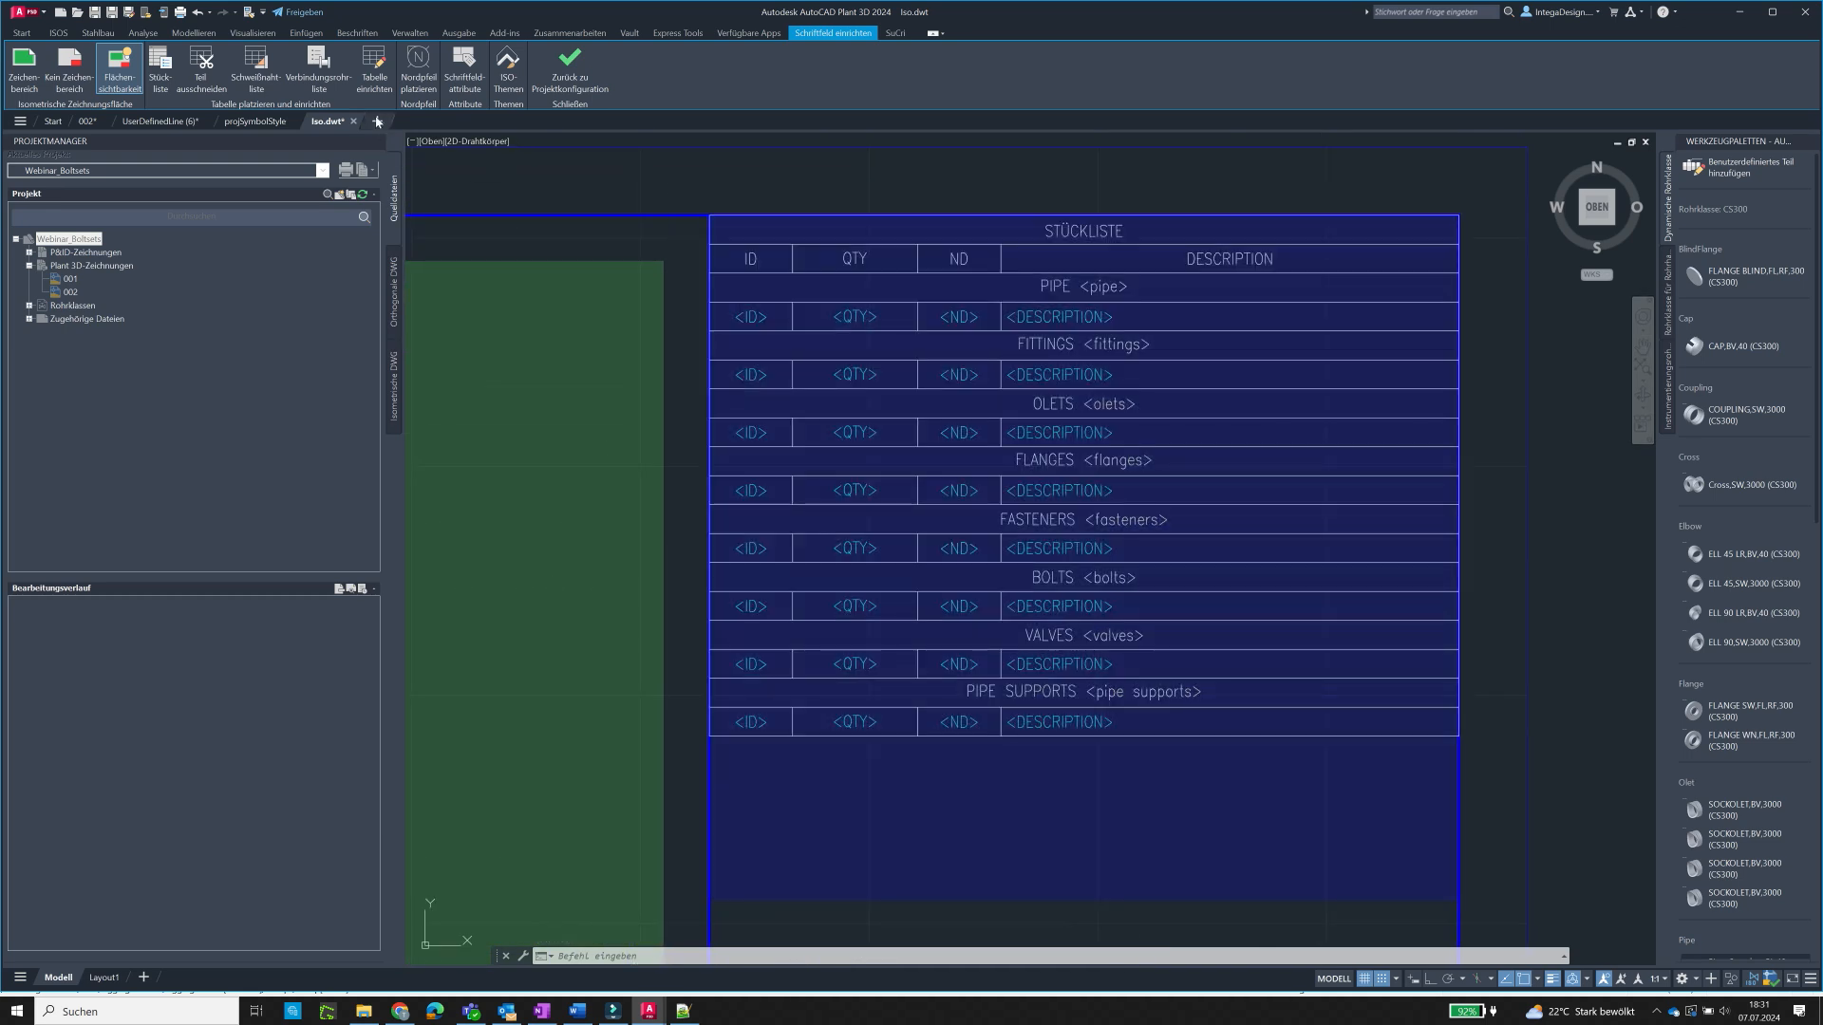
- Open the table setup for the Stückliste and set its layout template to Gruppiert mit unabhängigen Spalten
click(375, 68)
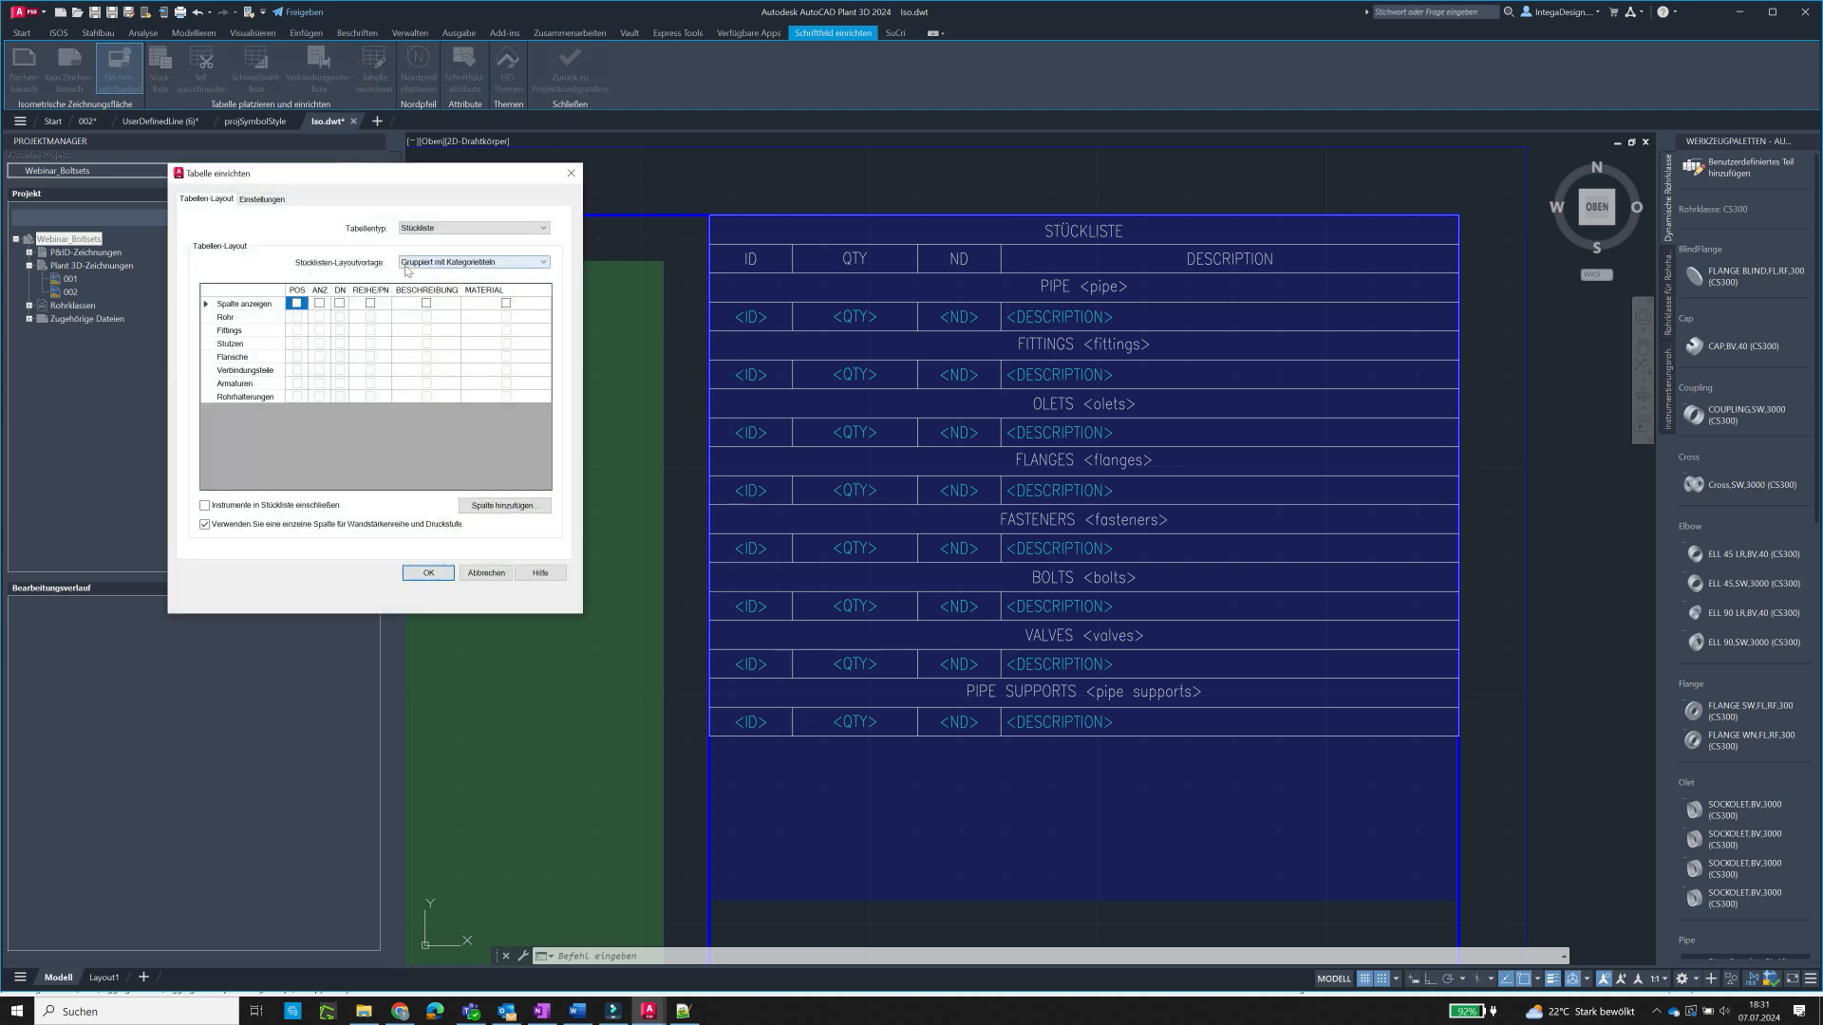
click(544, 263)
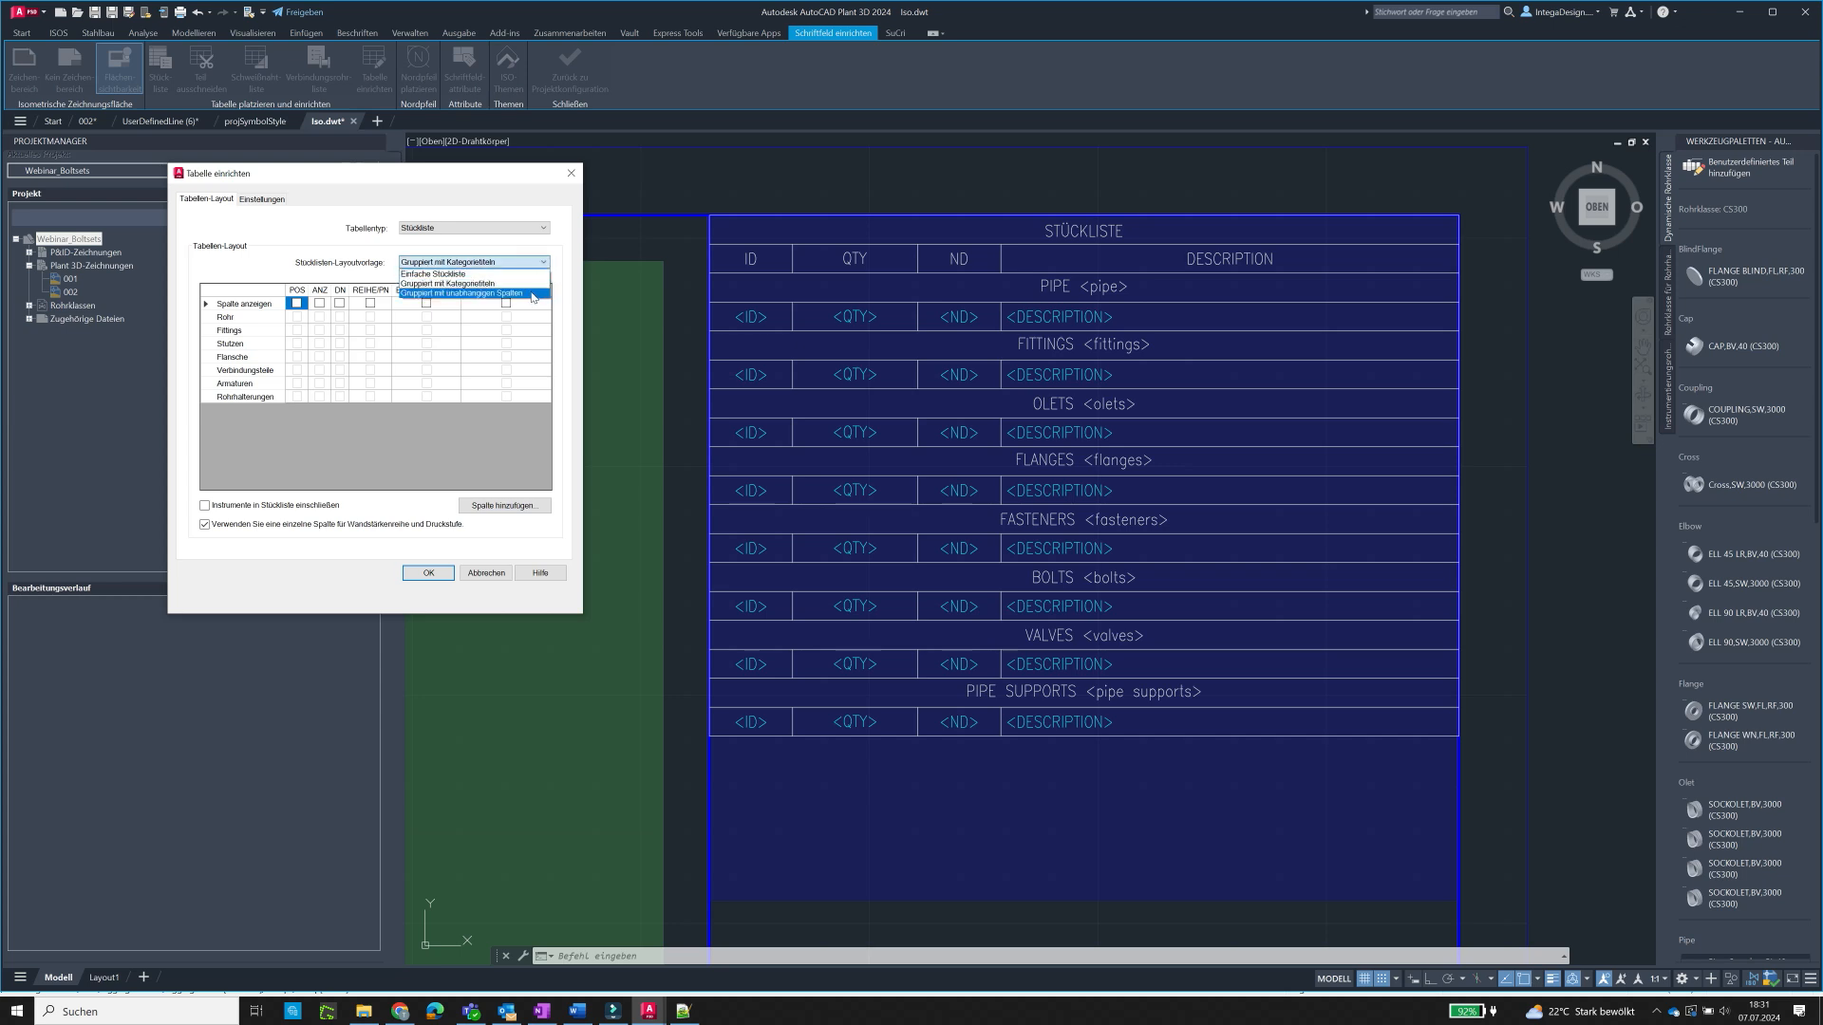
click(527, 295)
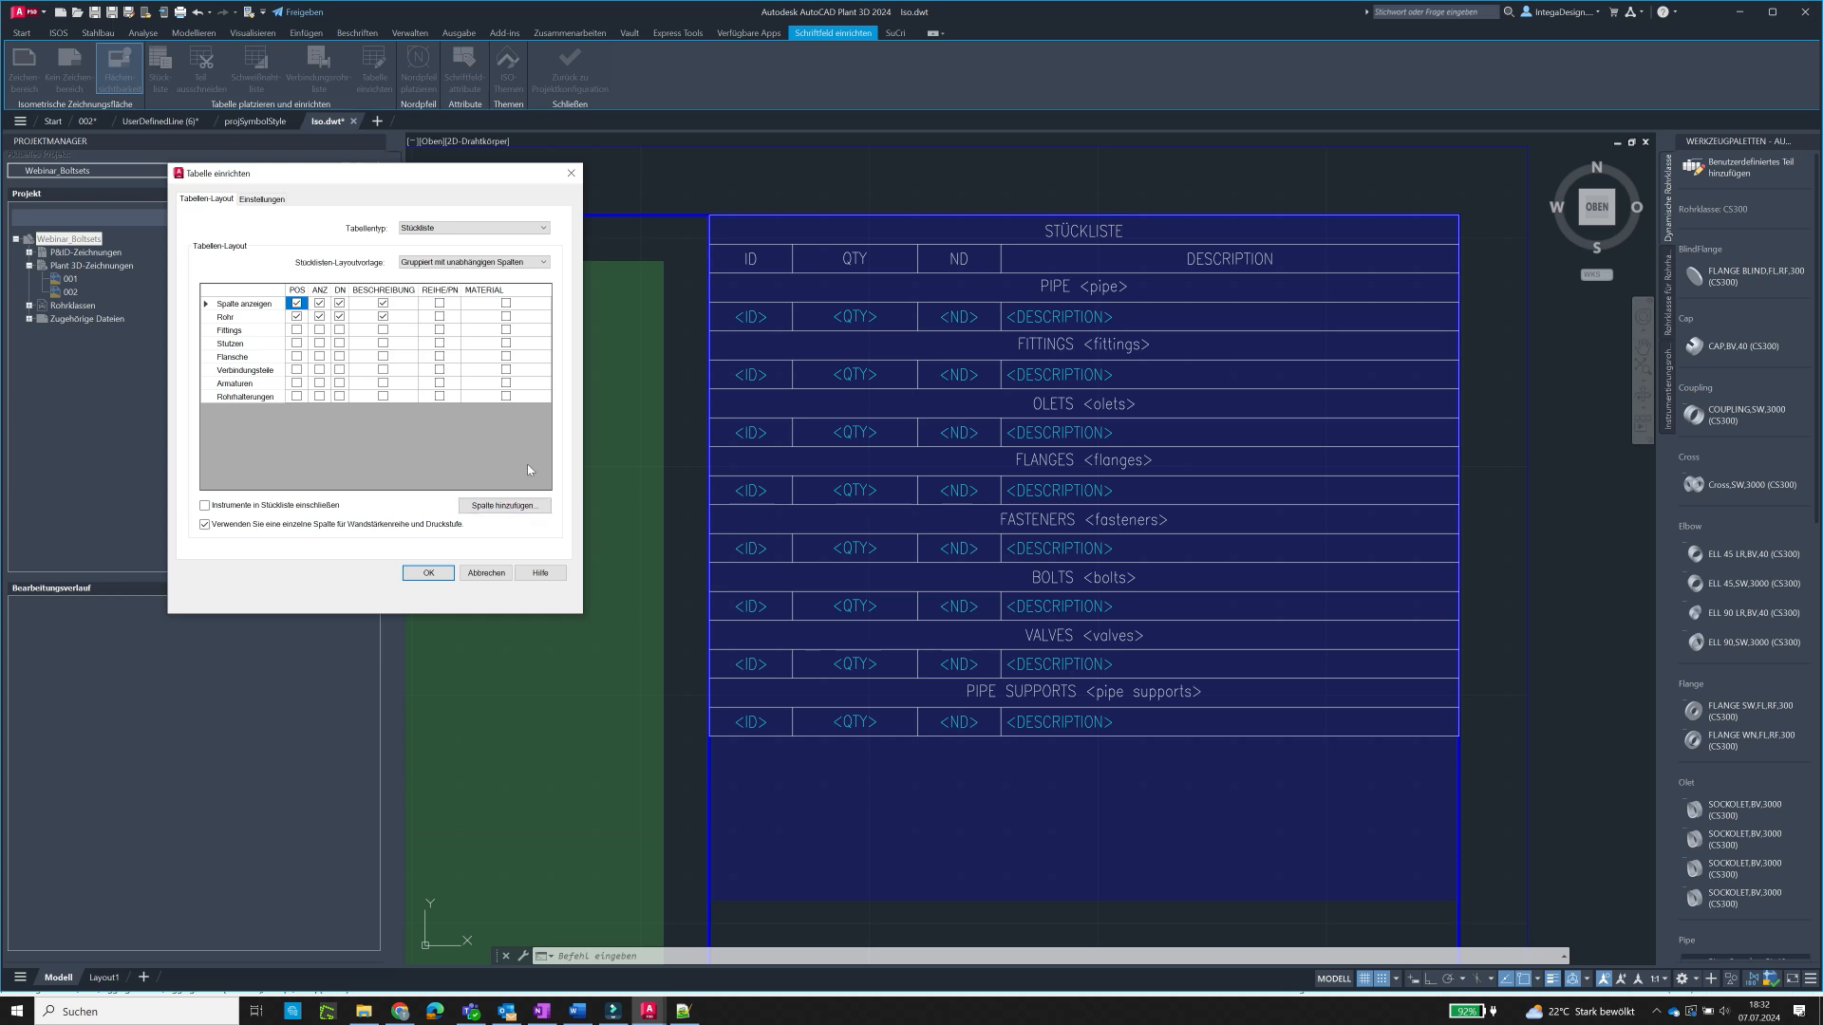
- Add a parts list column for the Schraubengröße property of the Schraubensatz class under Verbindungsteile
click(514, 505)
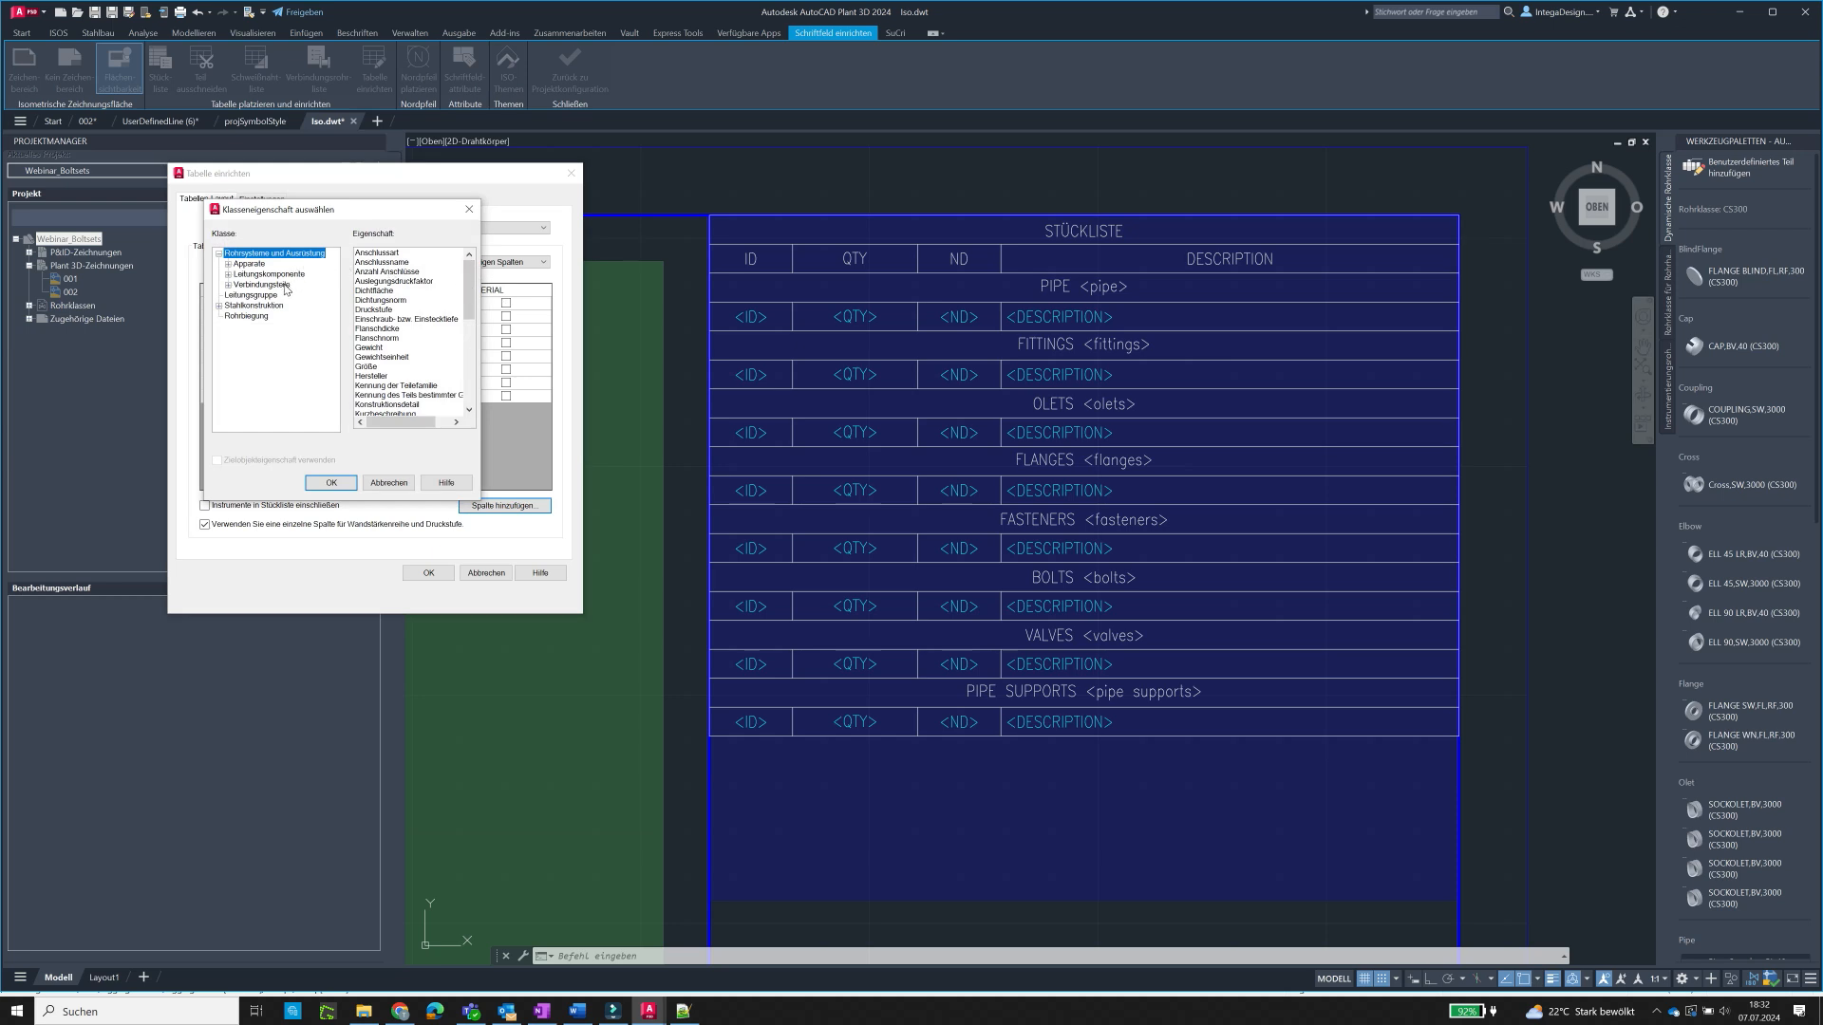
click(228, 274)
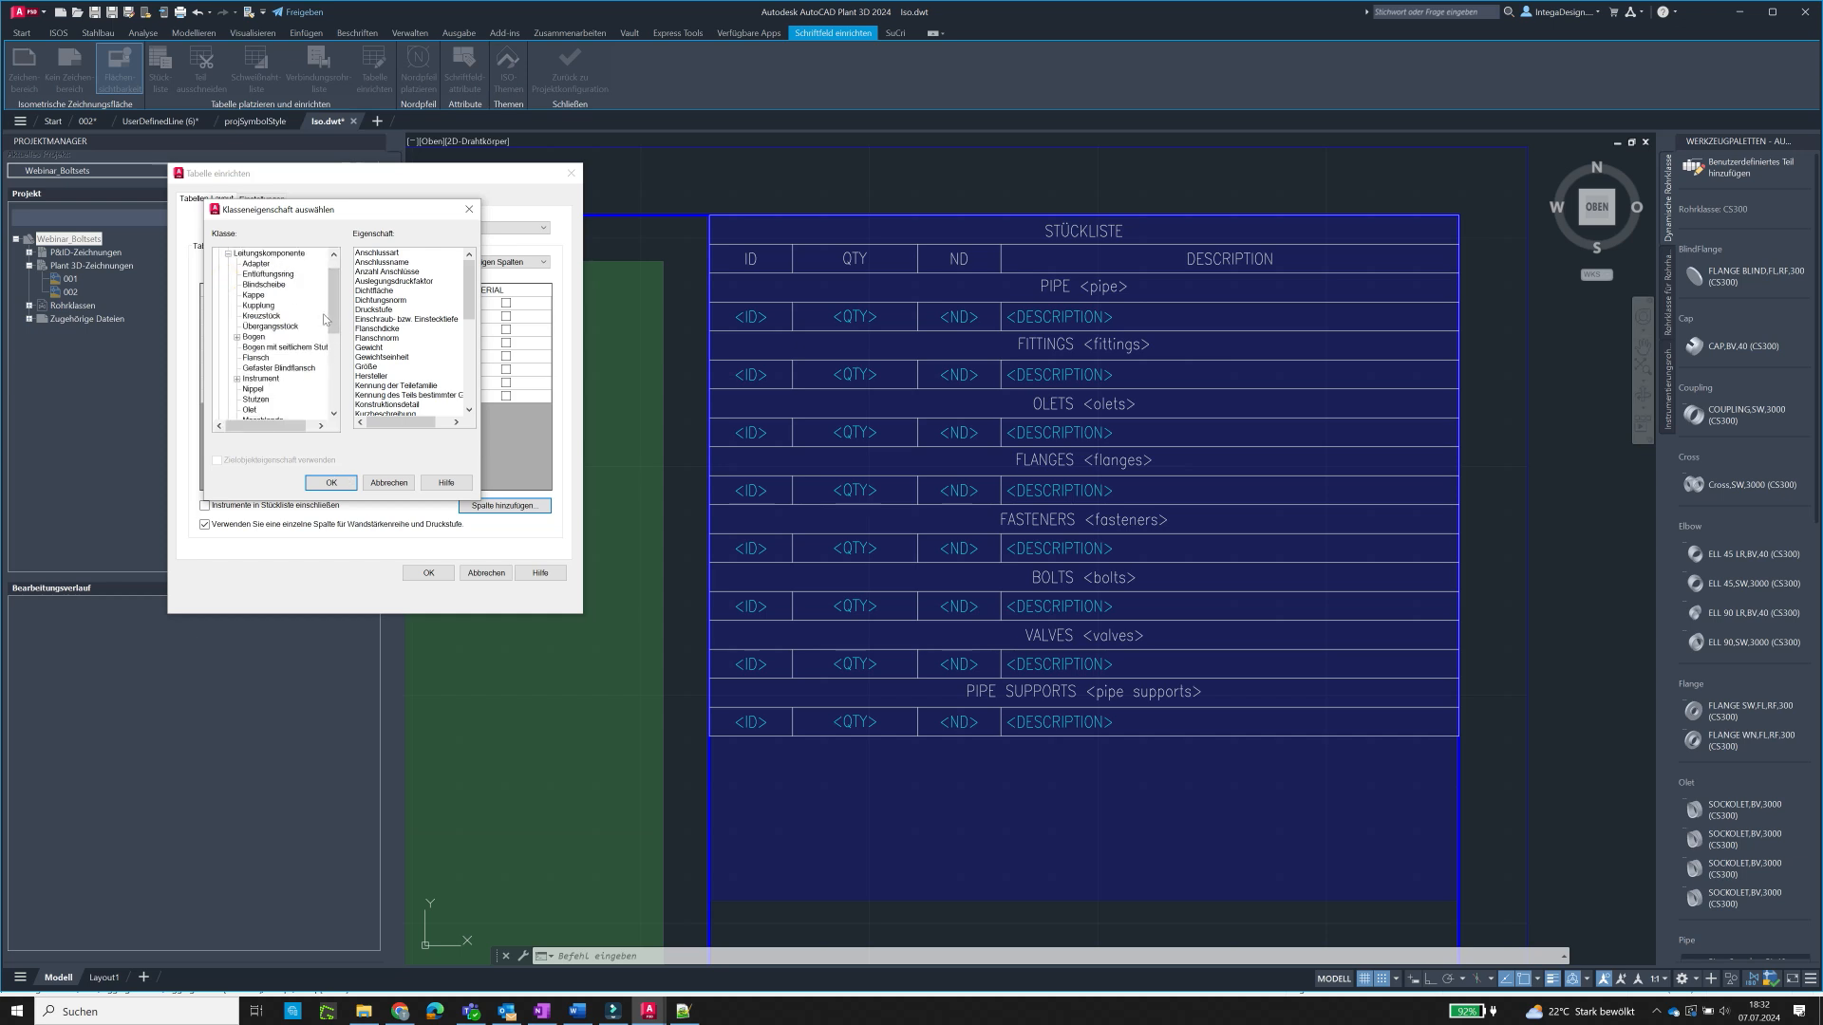
drag(334, 304, 332, 375)
click(228, 388)
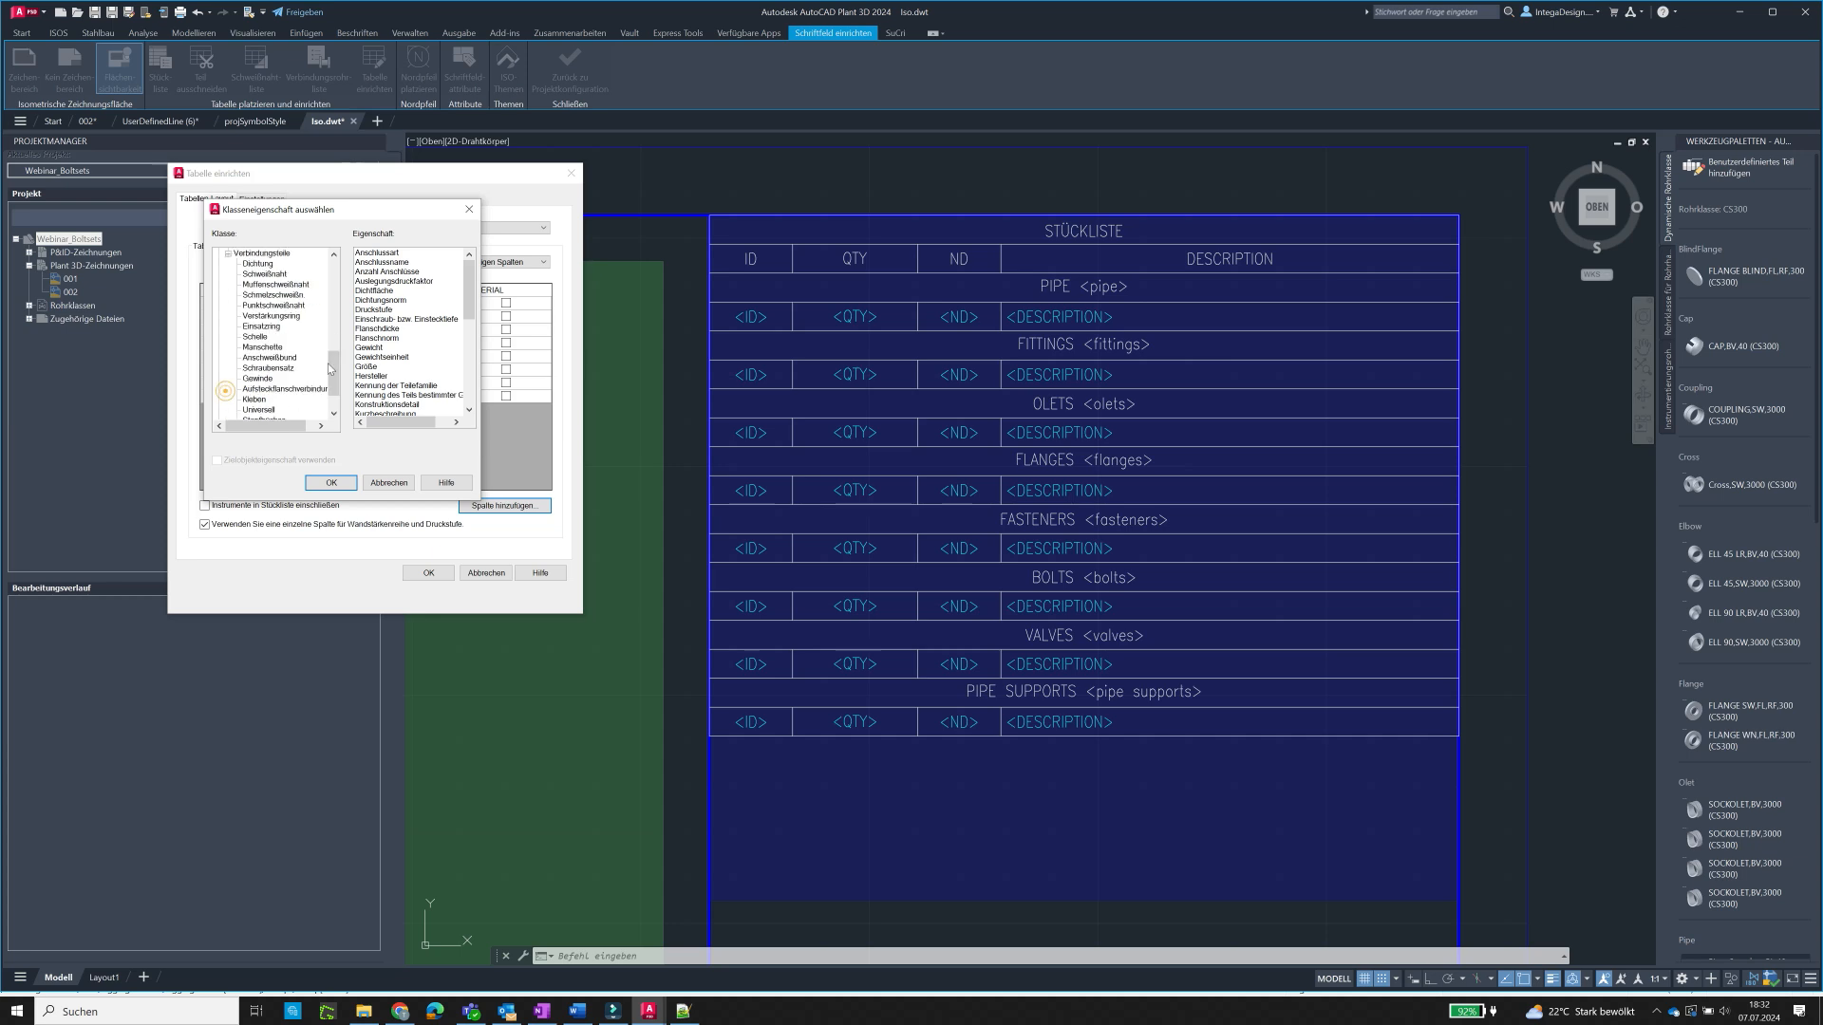
click(264, 368)
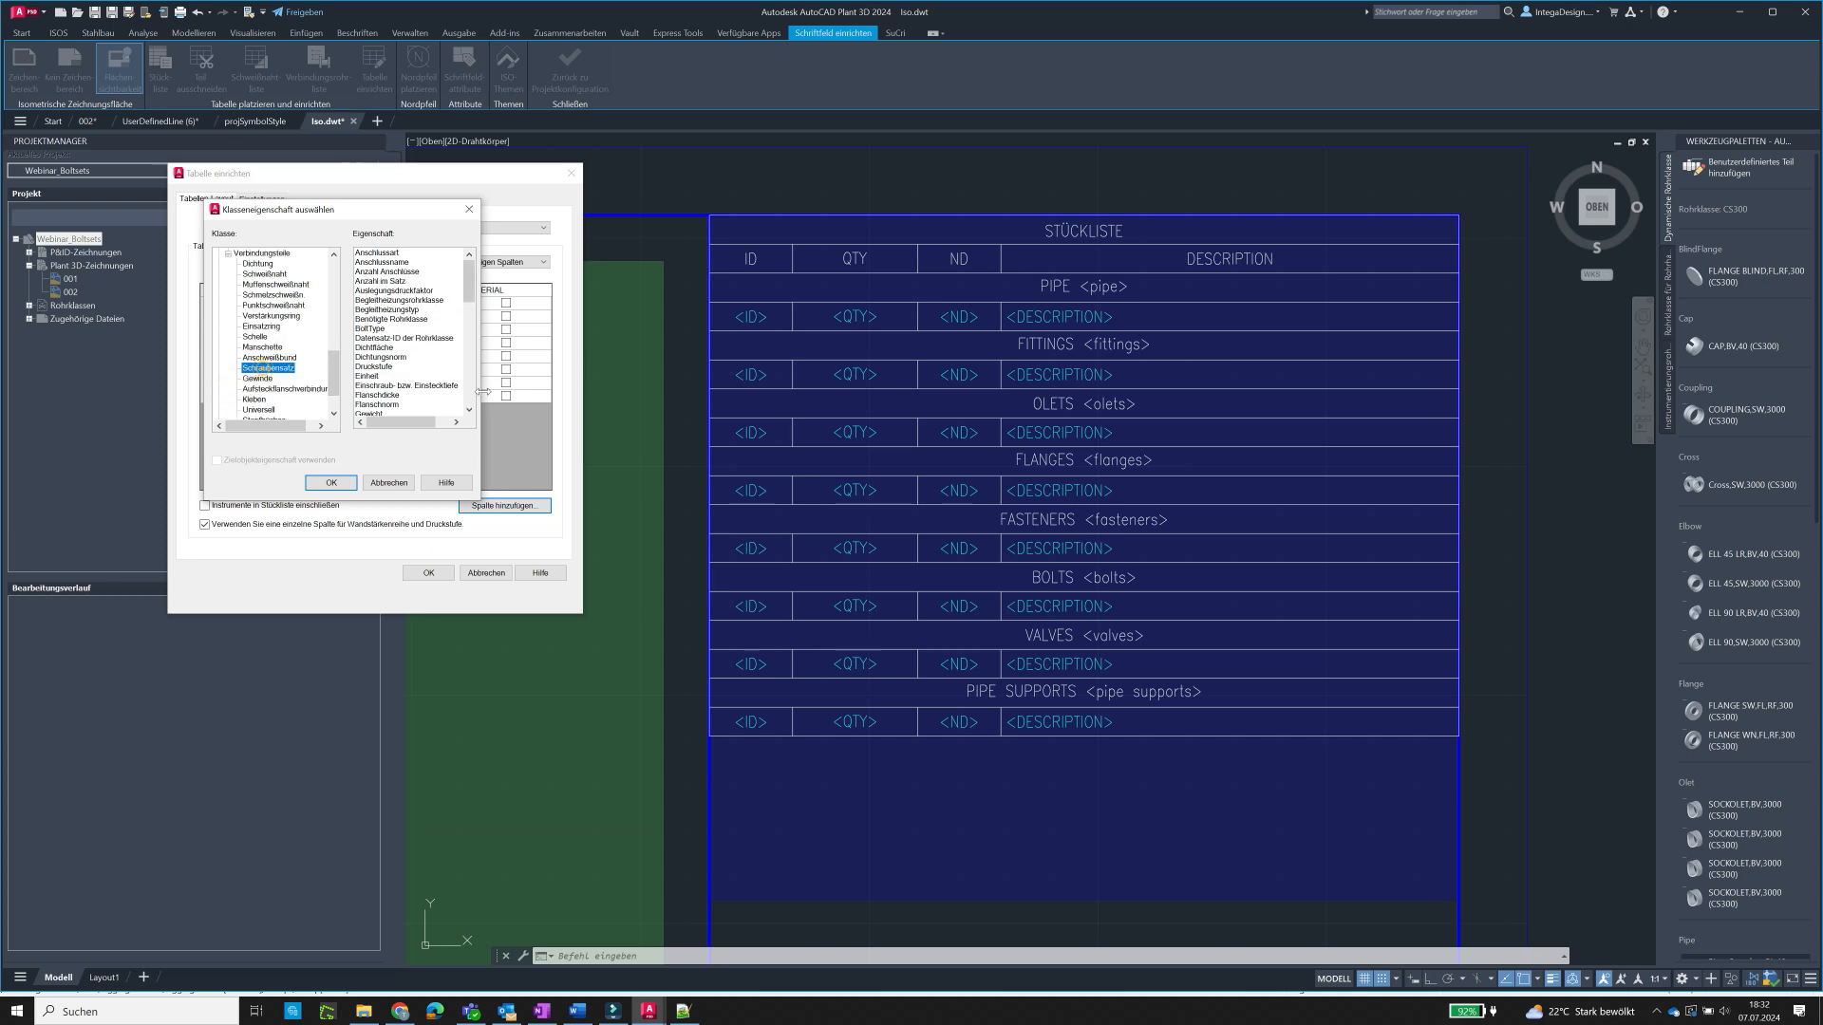
drag(469, 280, 473, 387)
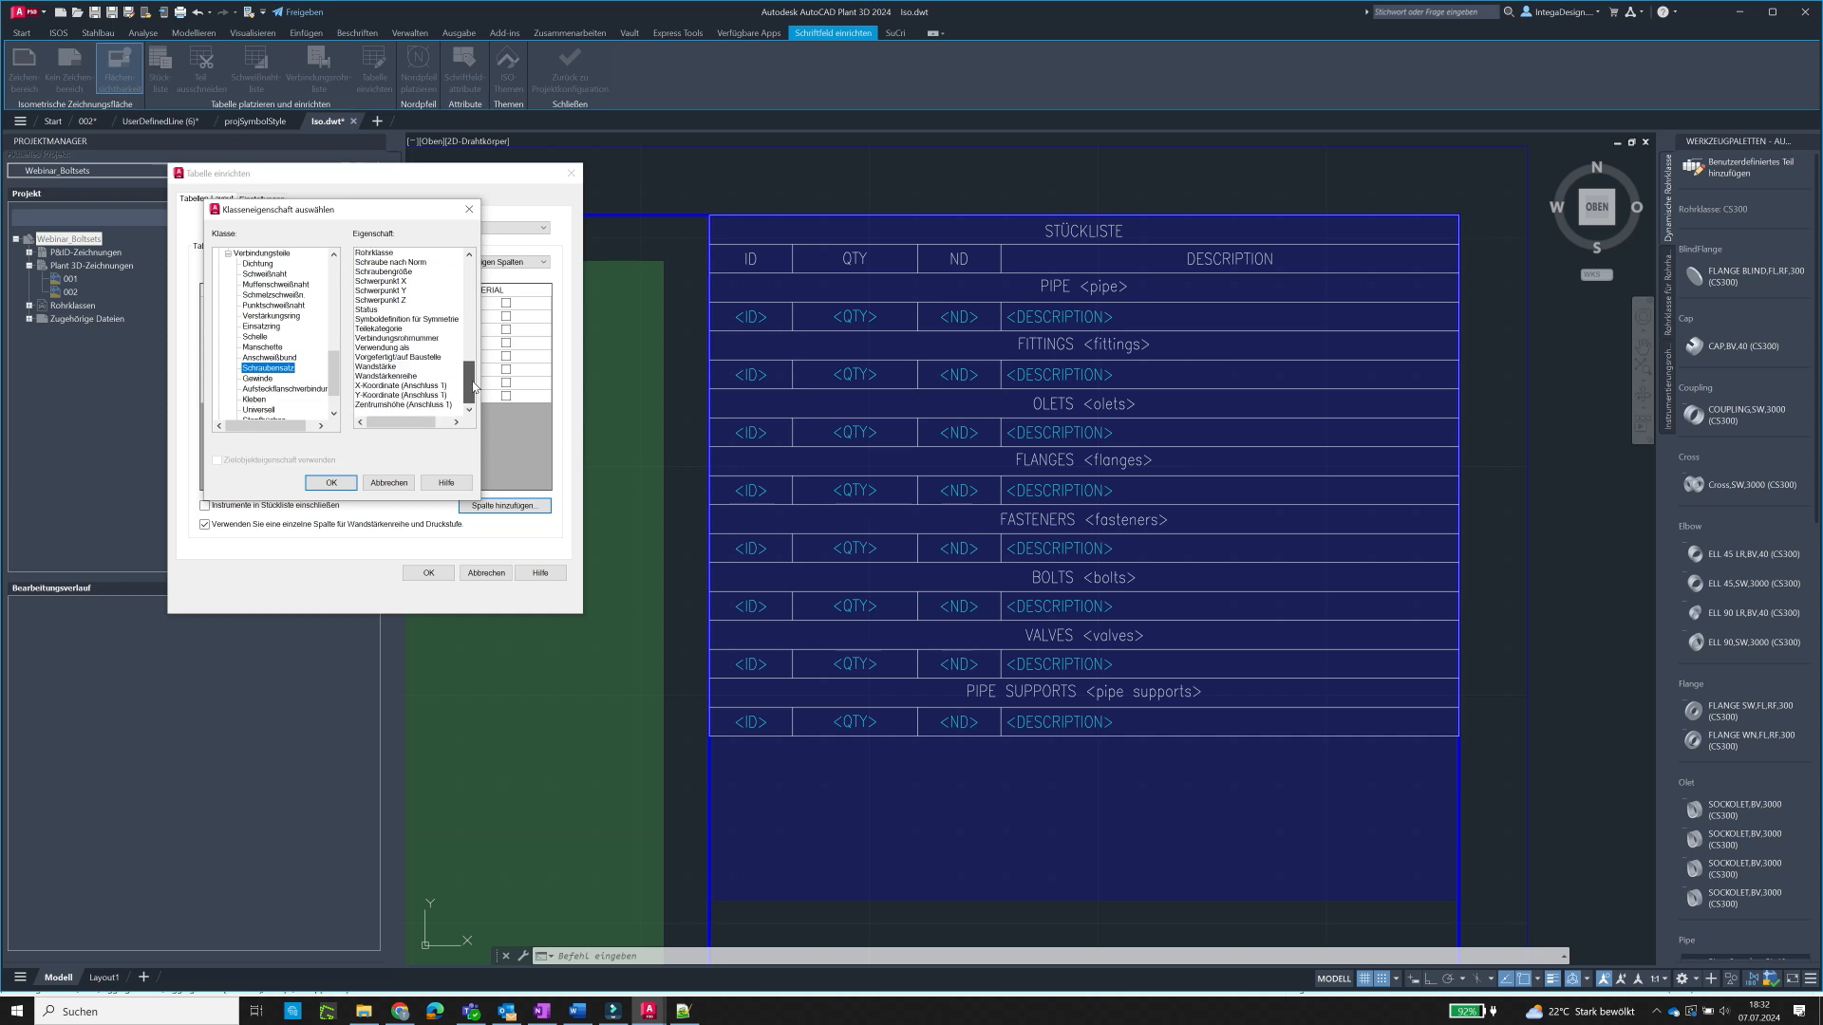
drag(473, 386, 472, 375)
click(402, 329)
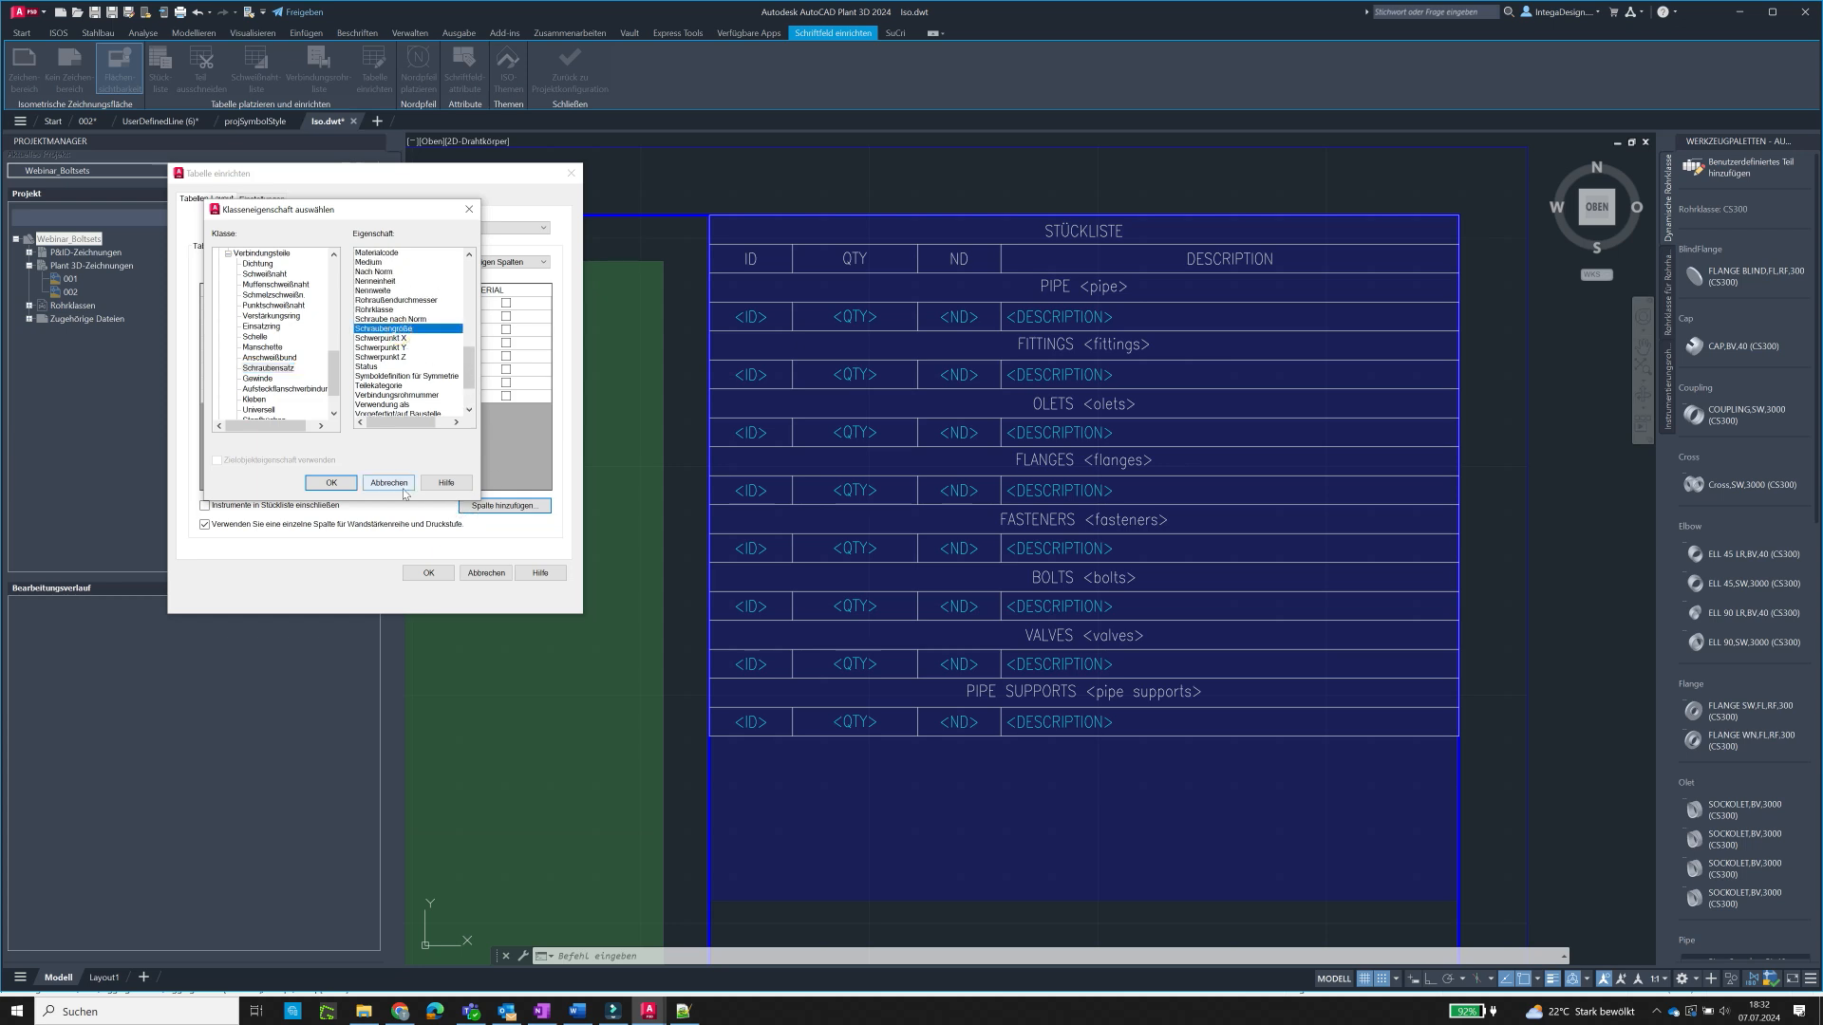
click(329, 484)
- Show POS, ANZ, SCHRAUBENGRÖßE and BESCHREIBUNG but not DN for Verbindungsteile, and accept the table setup
drag(367, 484, 239, 491)
drag(368, 495, 502, 501)
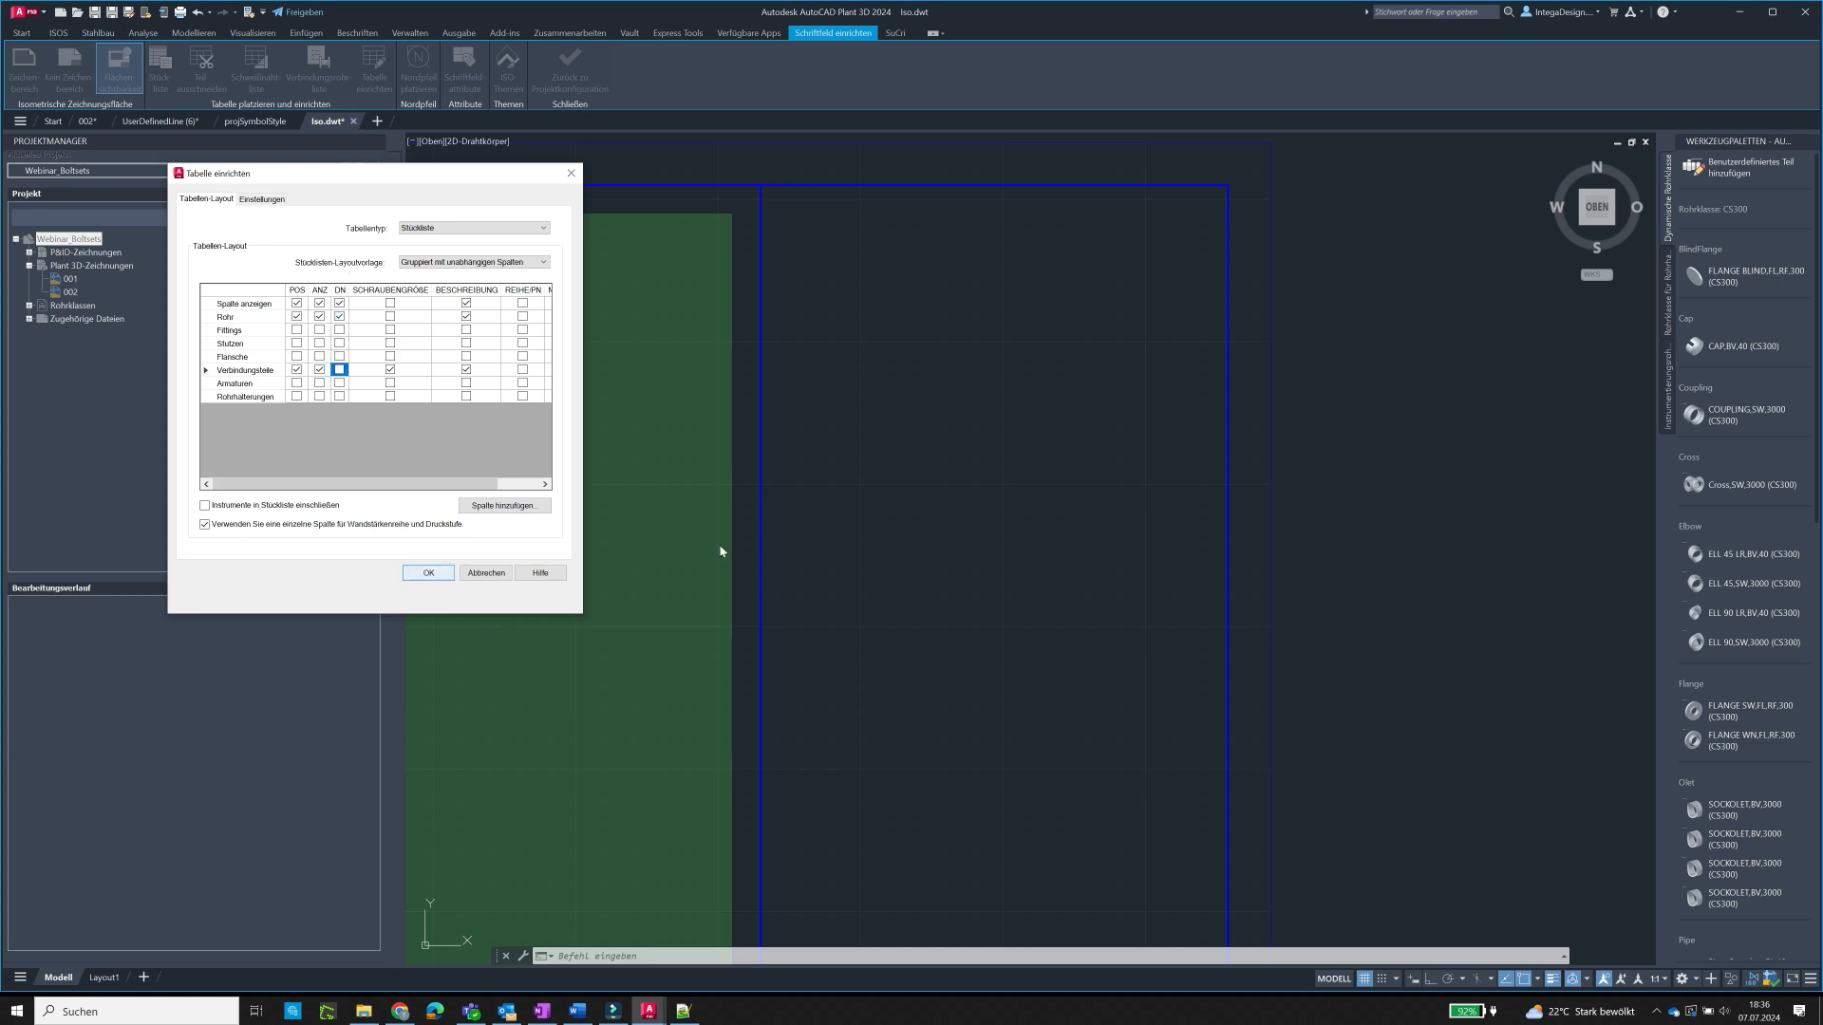
key(Return)
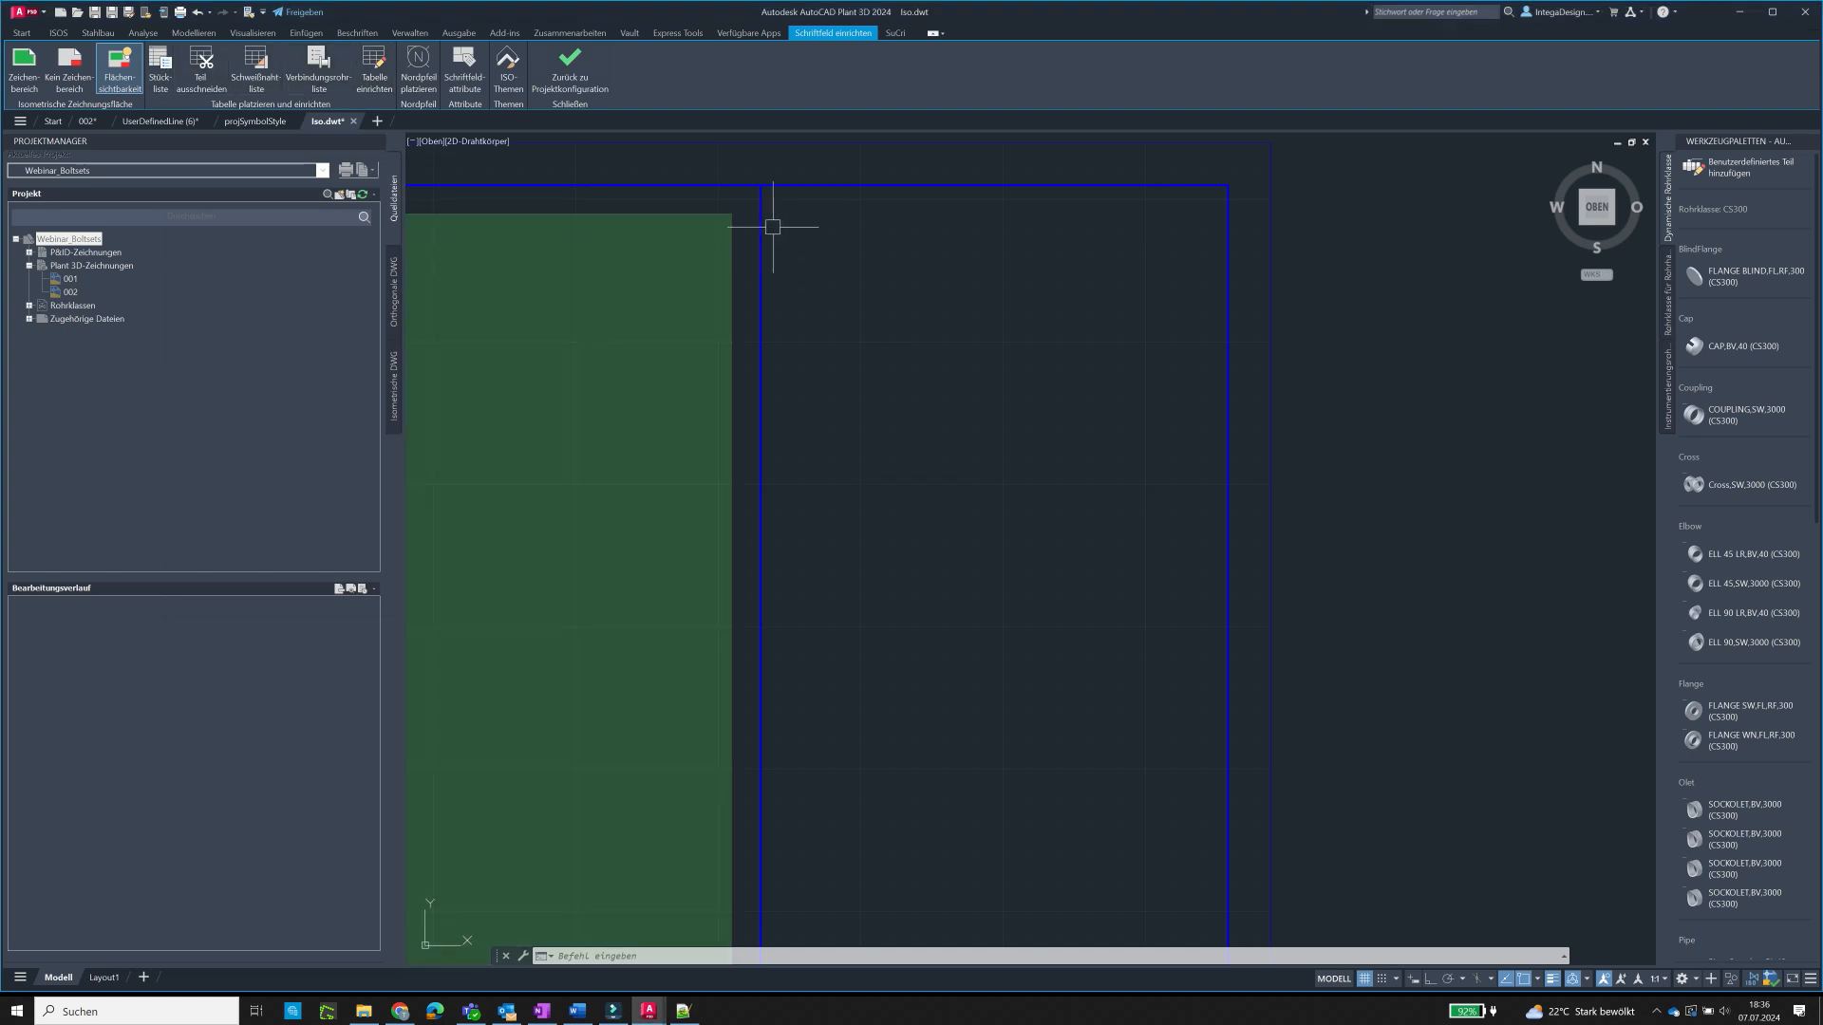
- Place the reconfigured parts list table between the frame lines, starting at the upper corner beside the green drawing area
click(160, 69)
click(761, 186)
click(1231, 792)
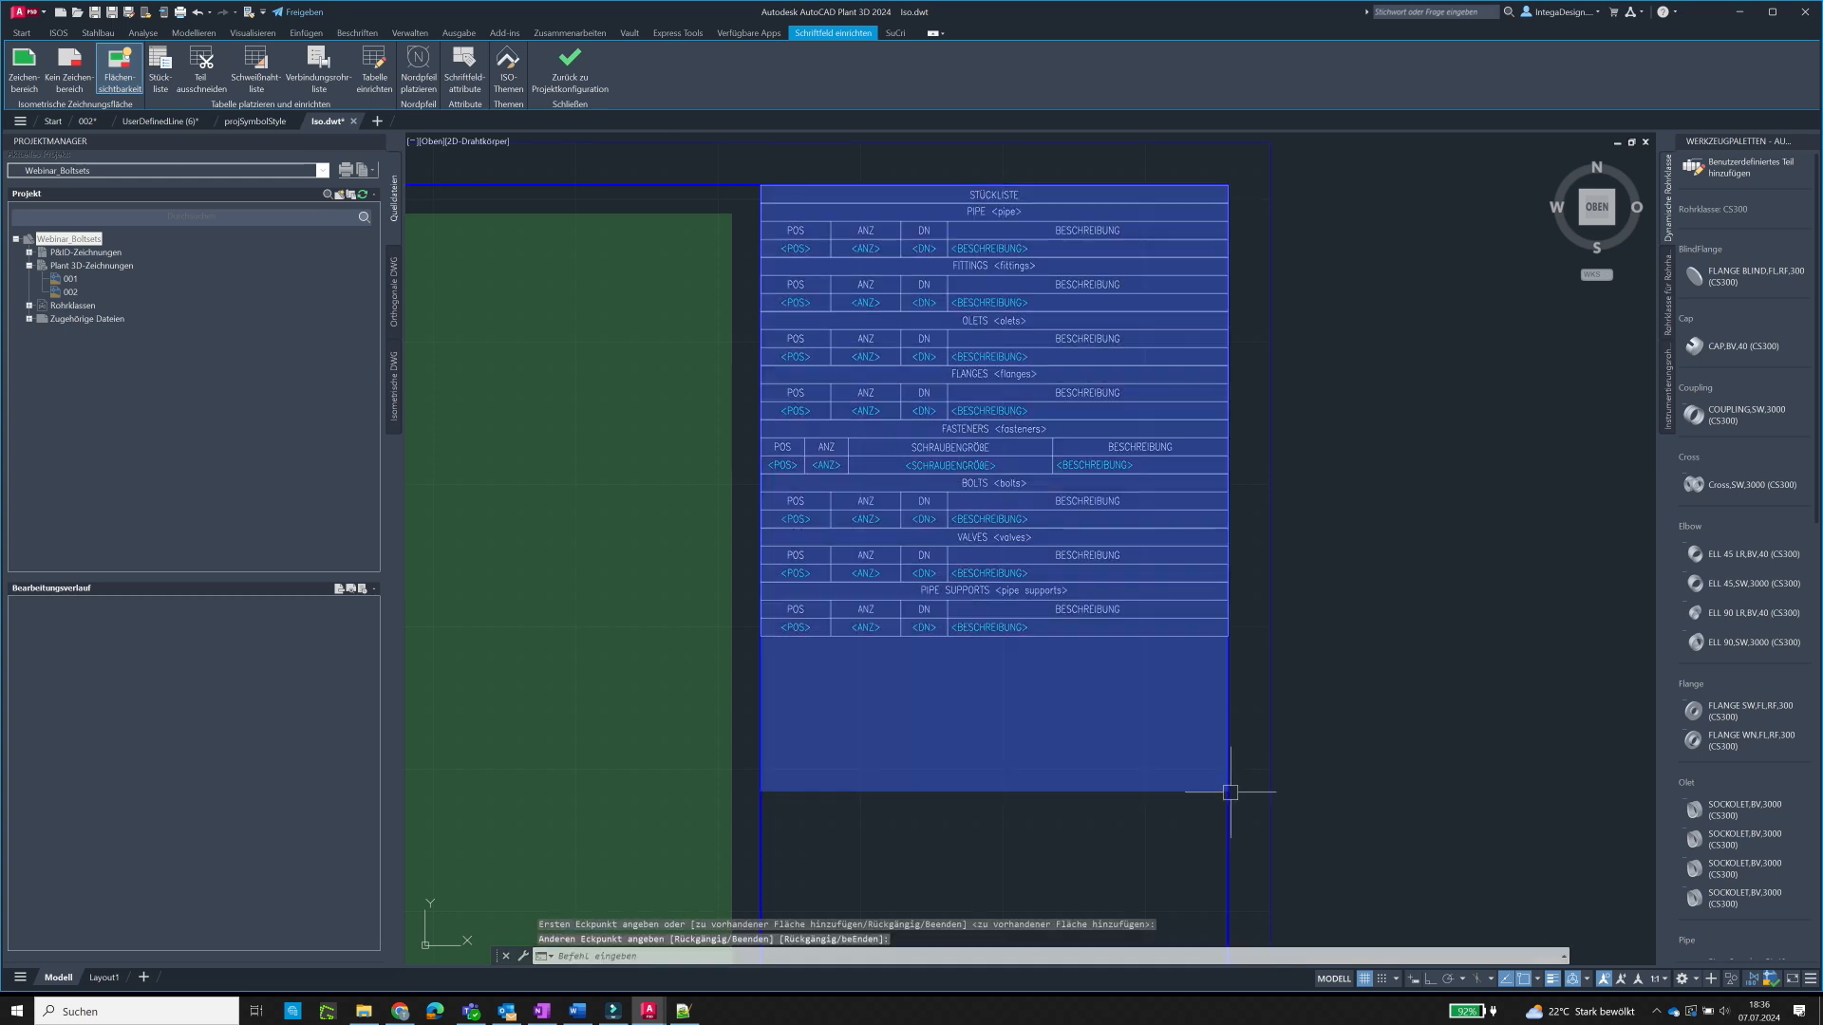
- Align the column borders of the FASTENERS table with those of the FLANGES table above it
scroll(988, 427, up, 2)
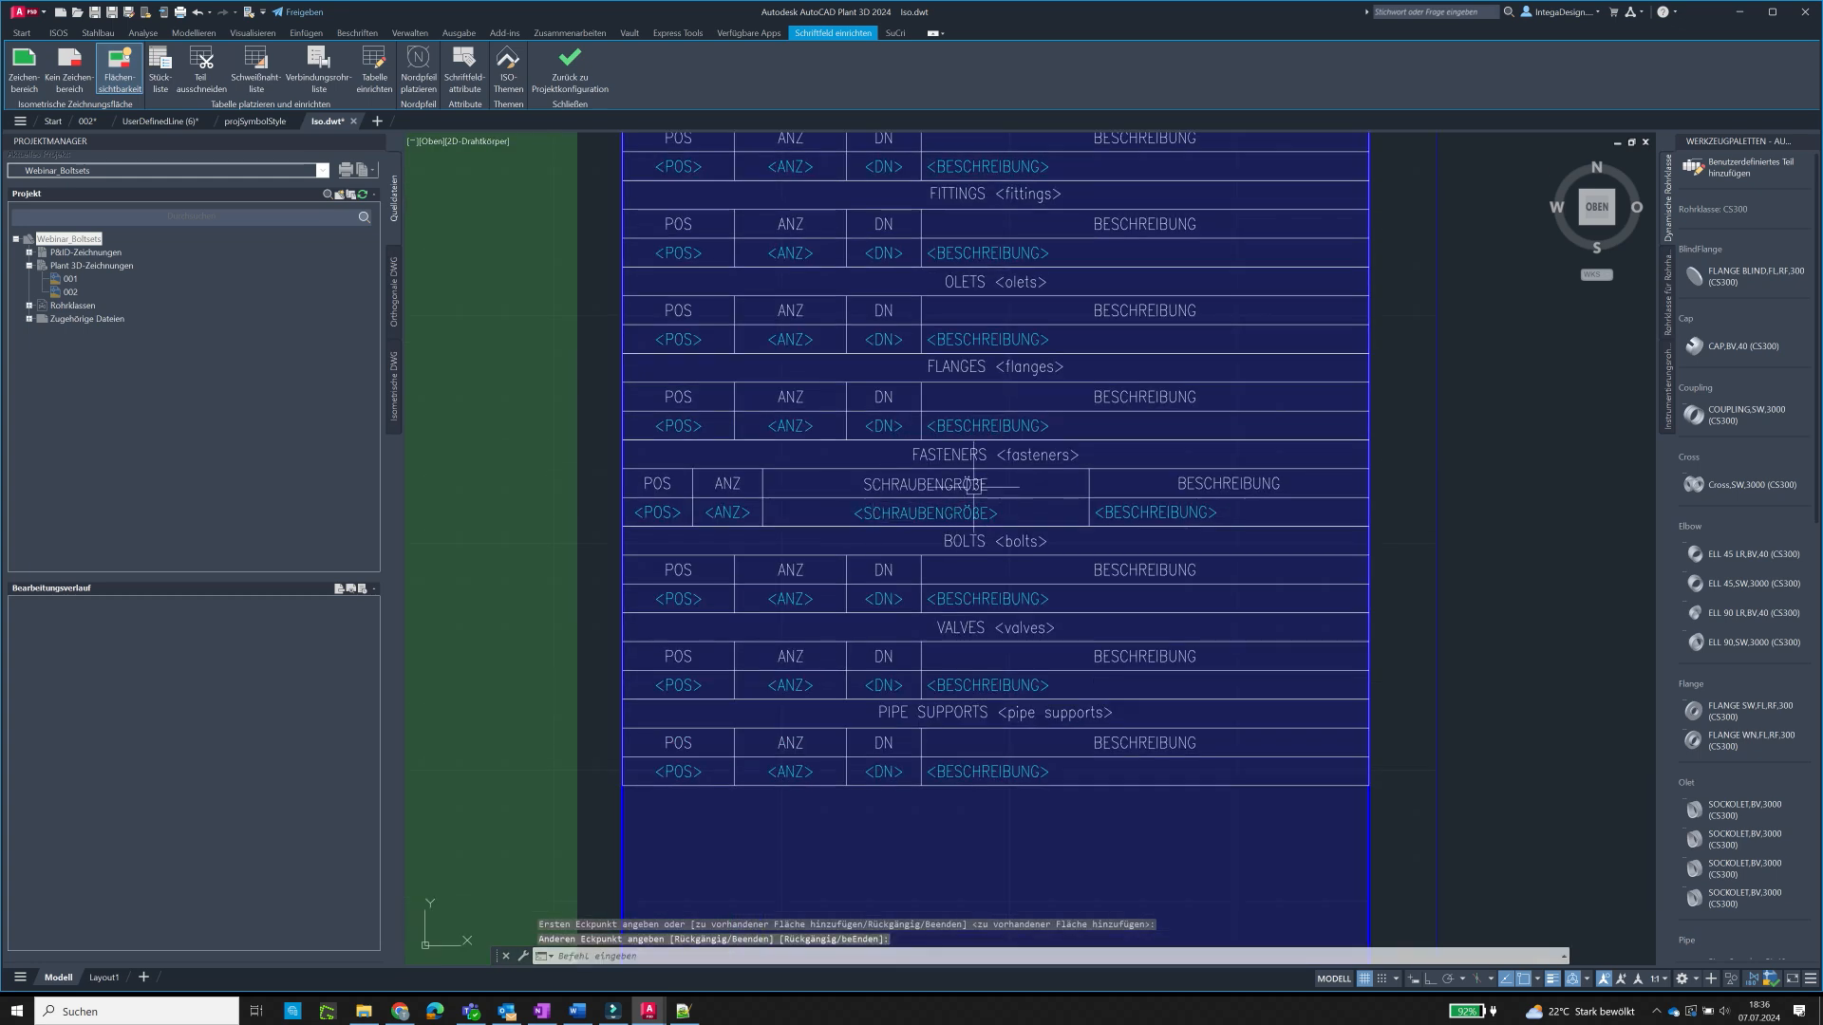
click(897, 541)
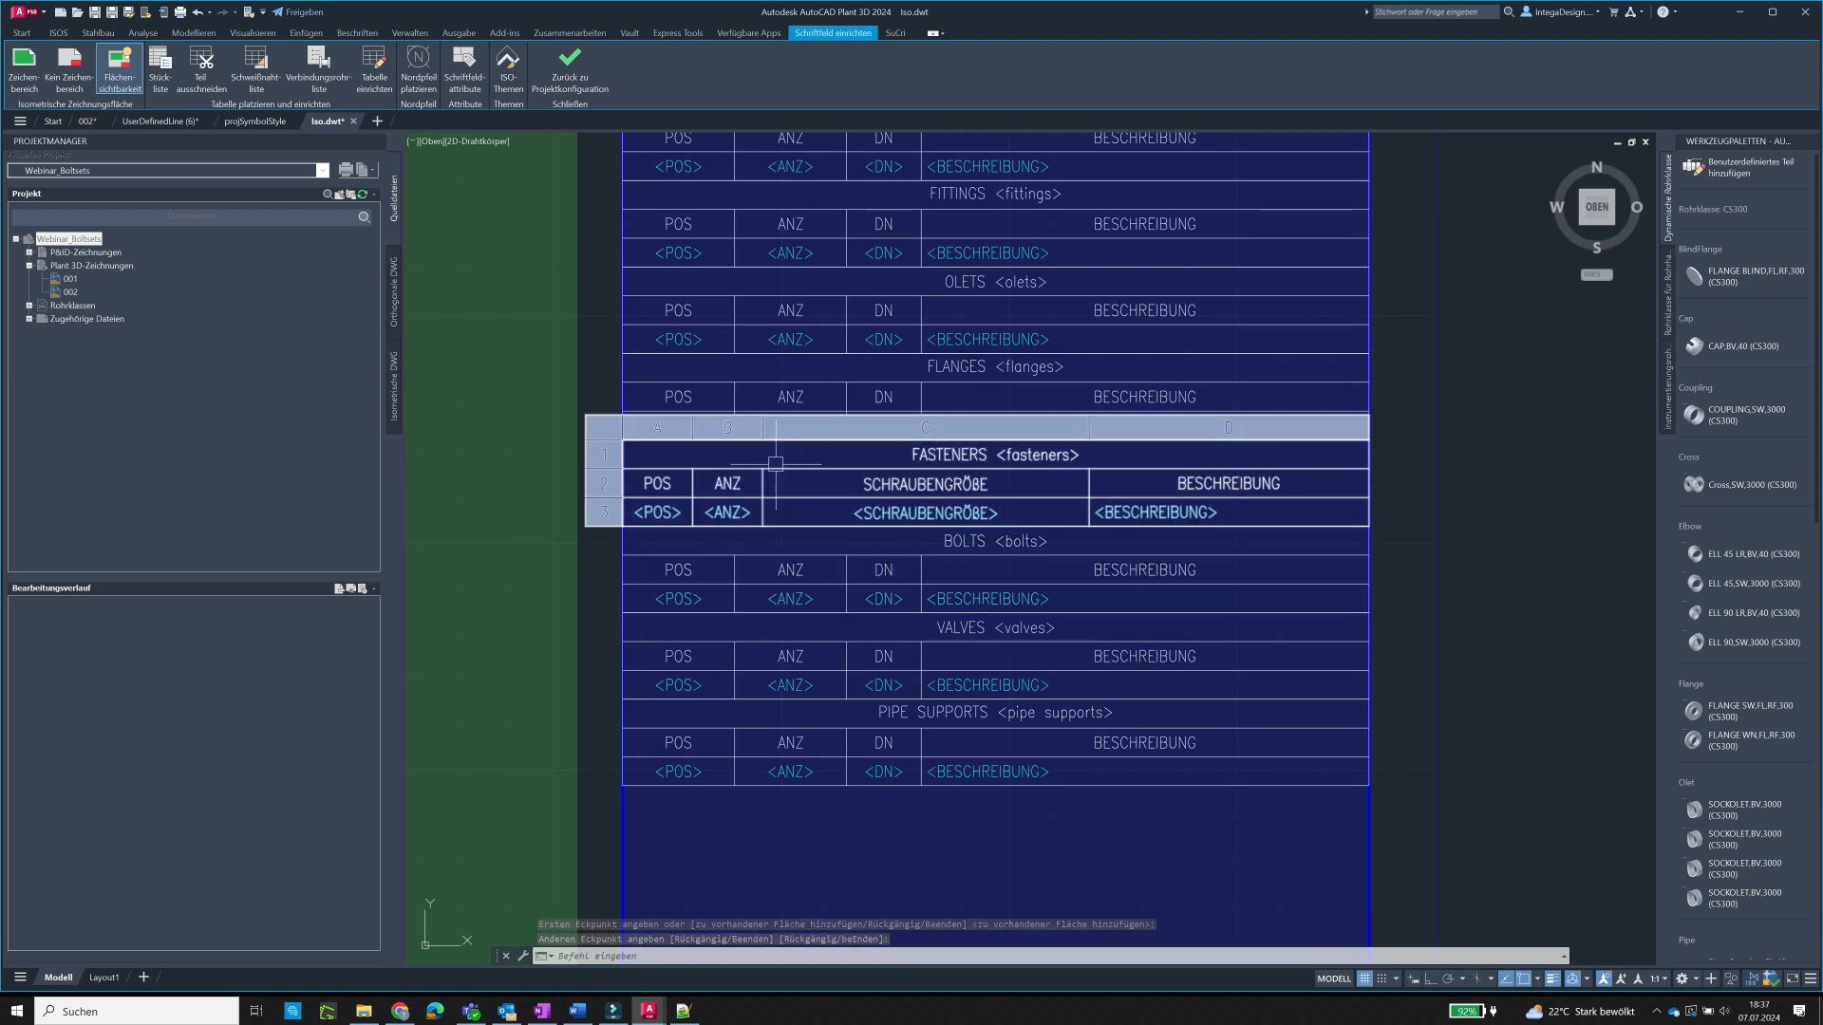
click(776, 465)
click(762, 468)
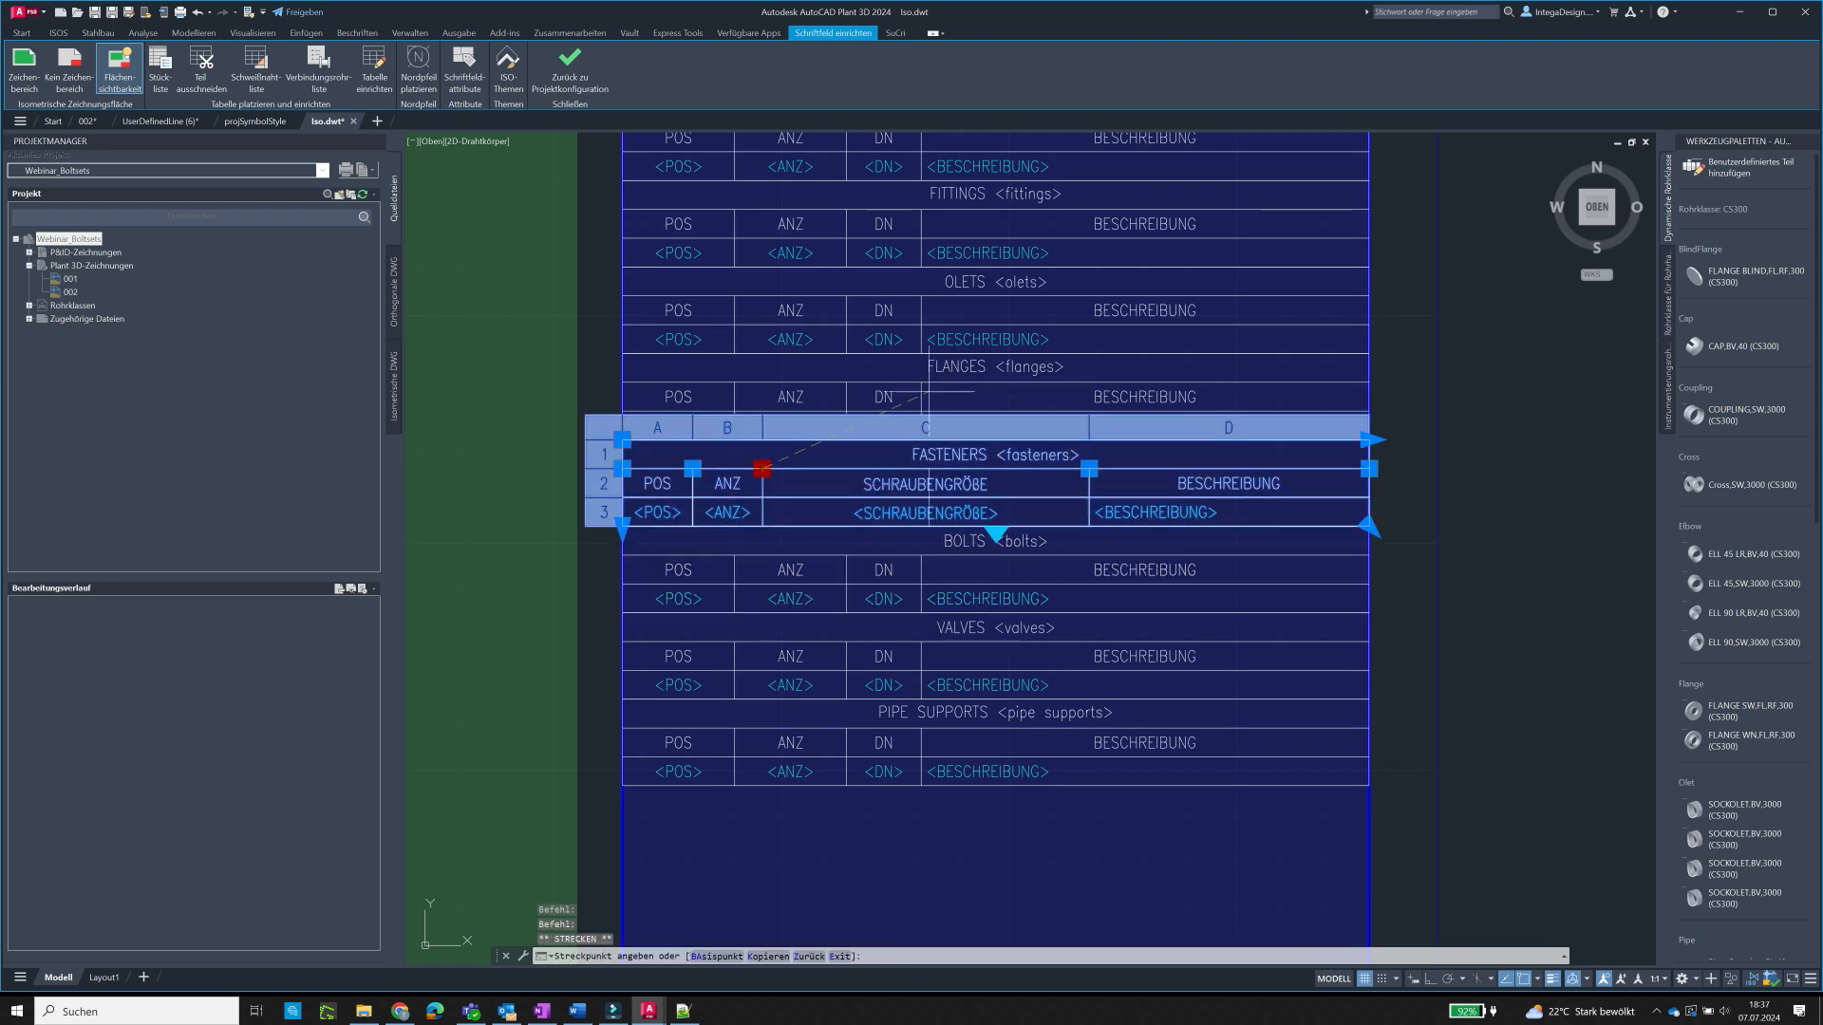
click(846, 398)
click(693, 468)
click(734, 395)
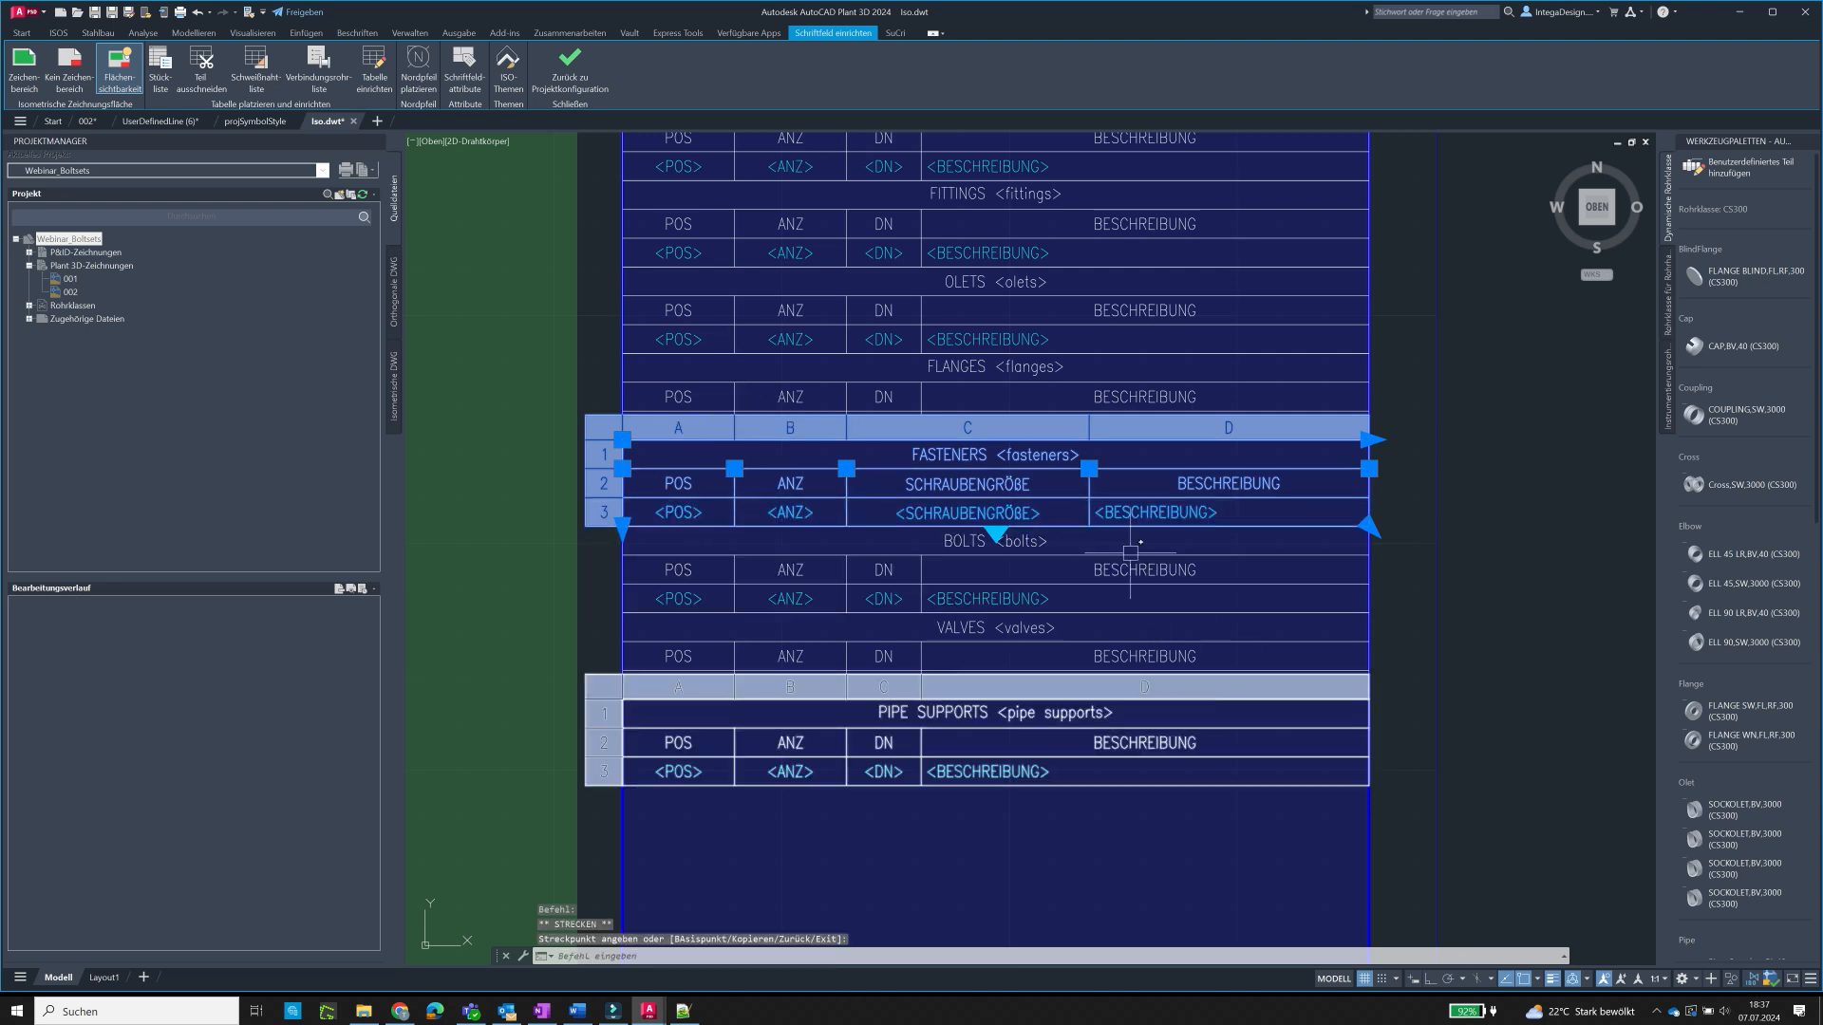
click(1090, 468)
click(921, 411)
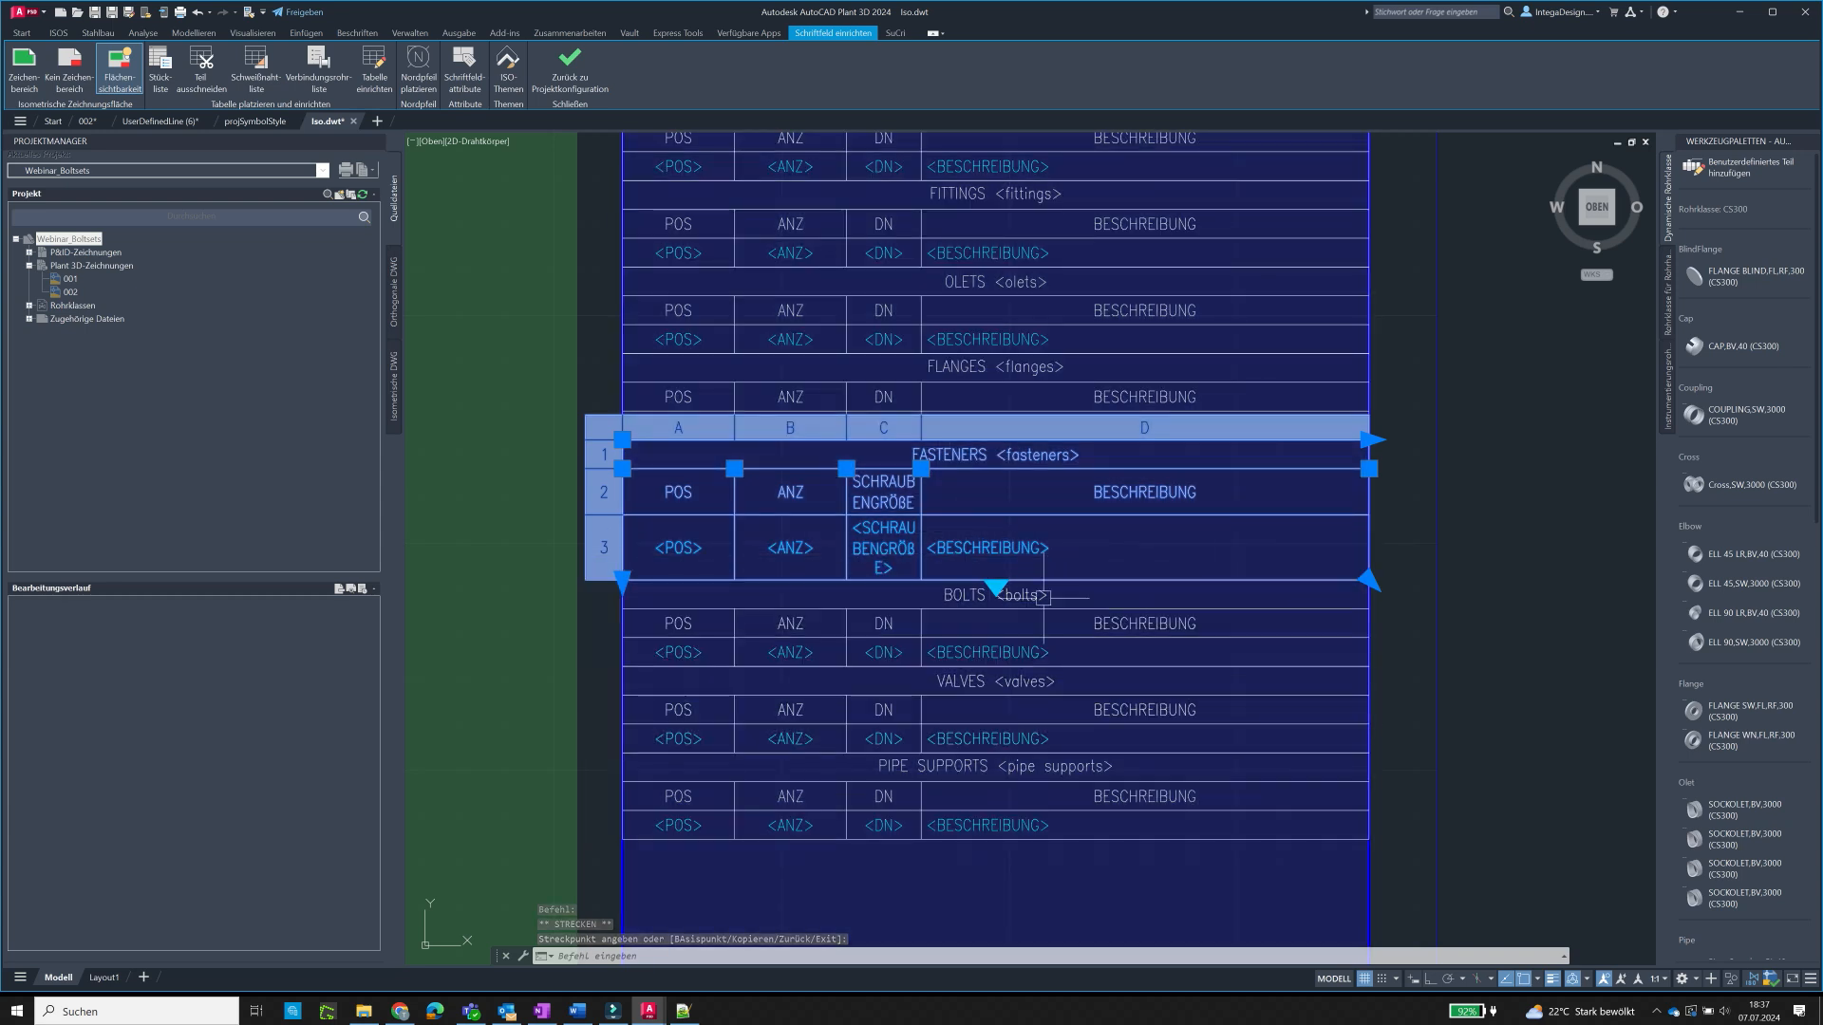
- Change the SCHRAUBENGRÖßE column heading in the FASTENERS table to DN
double_click(883, 492)
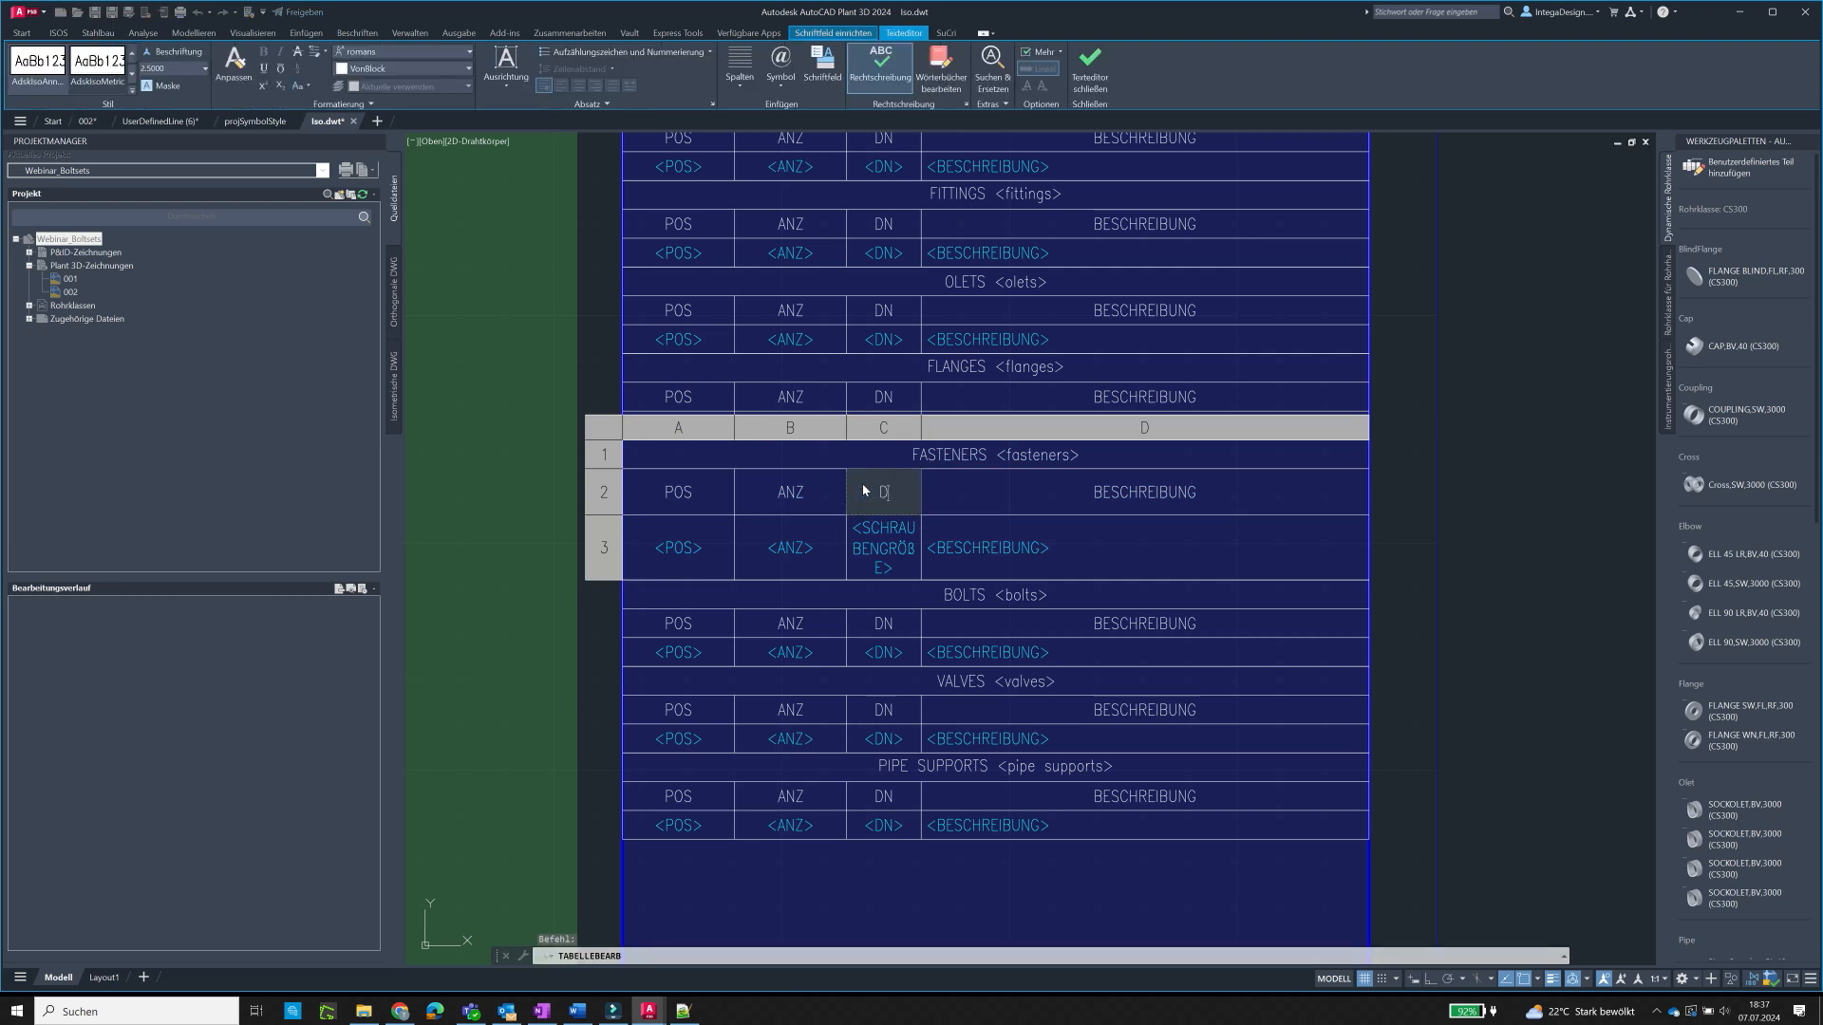
click(953, 471)
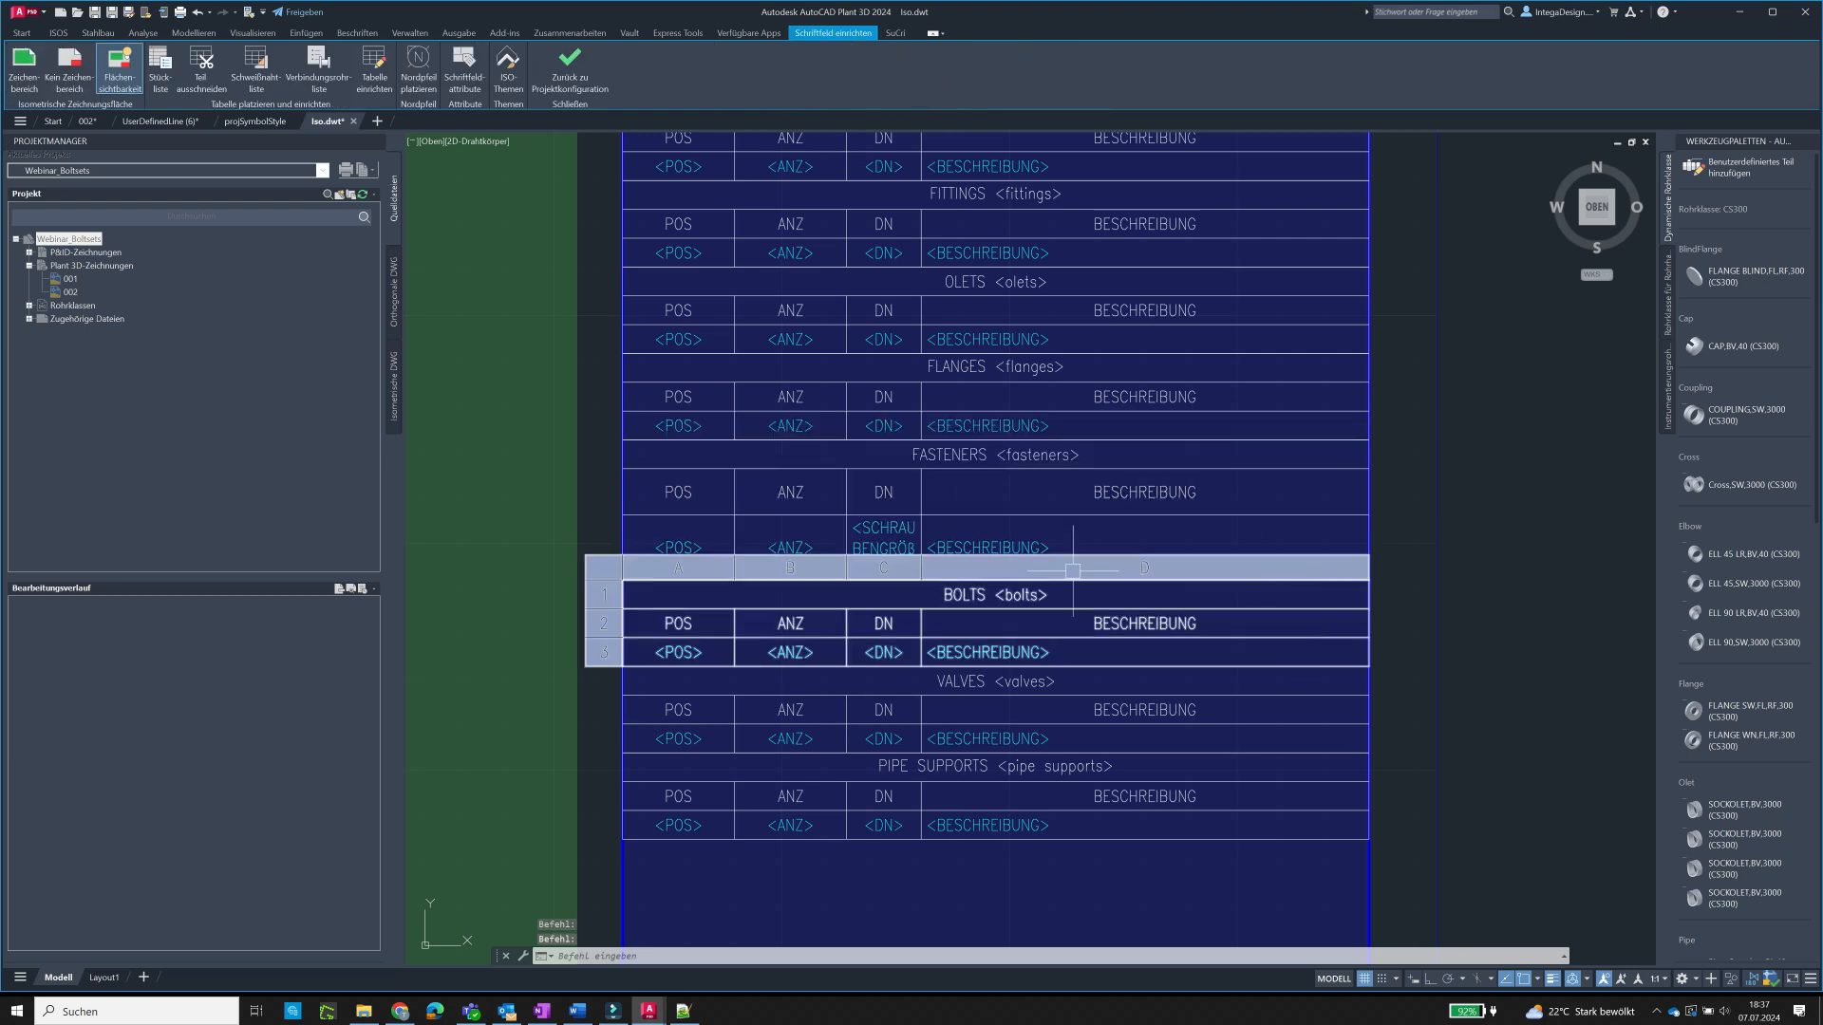
scroll(922, 497, down, 2)
scroll(988, 570, up, 3)
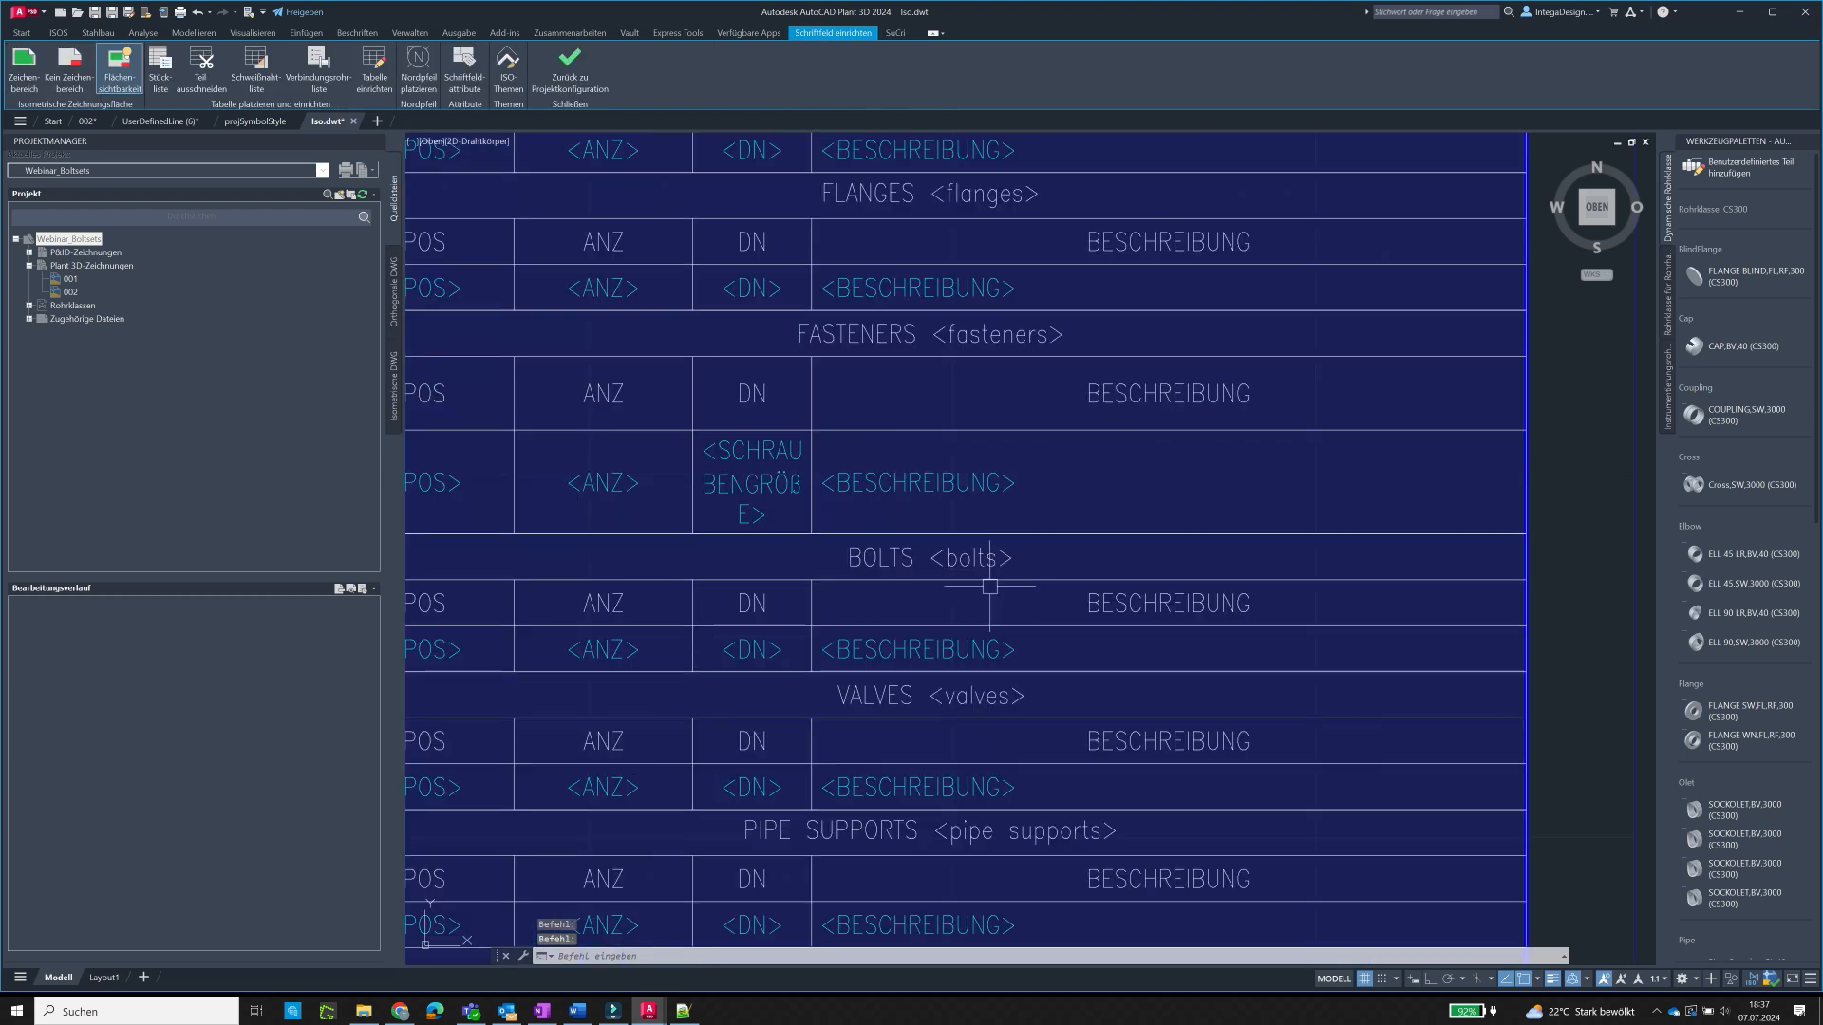
scroll(1034, 486, down, 1)
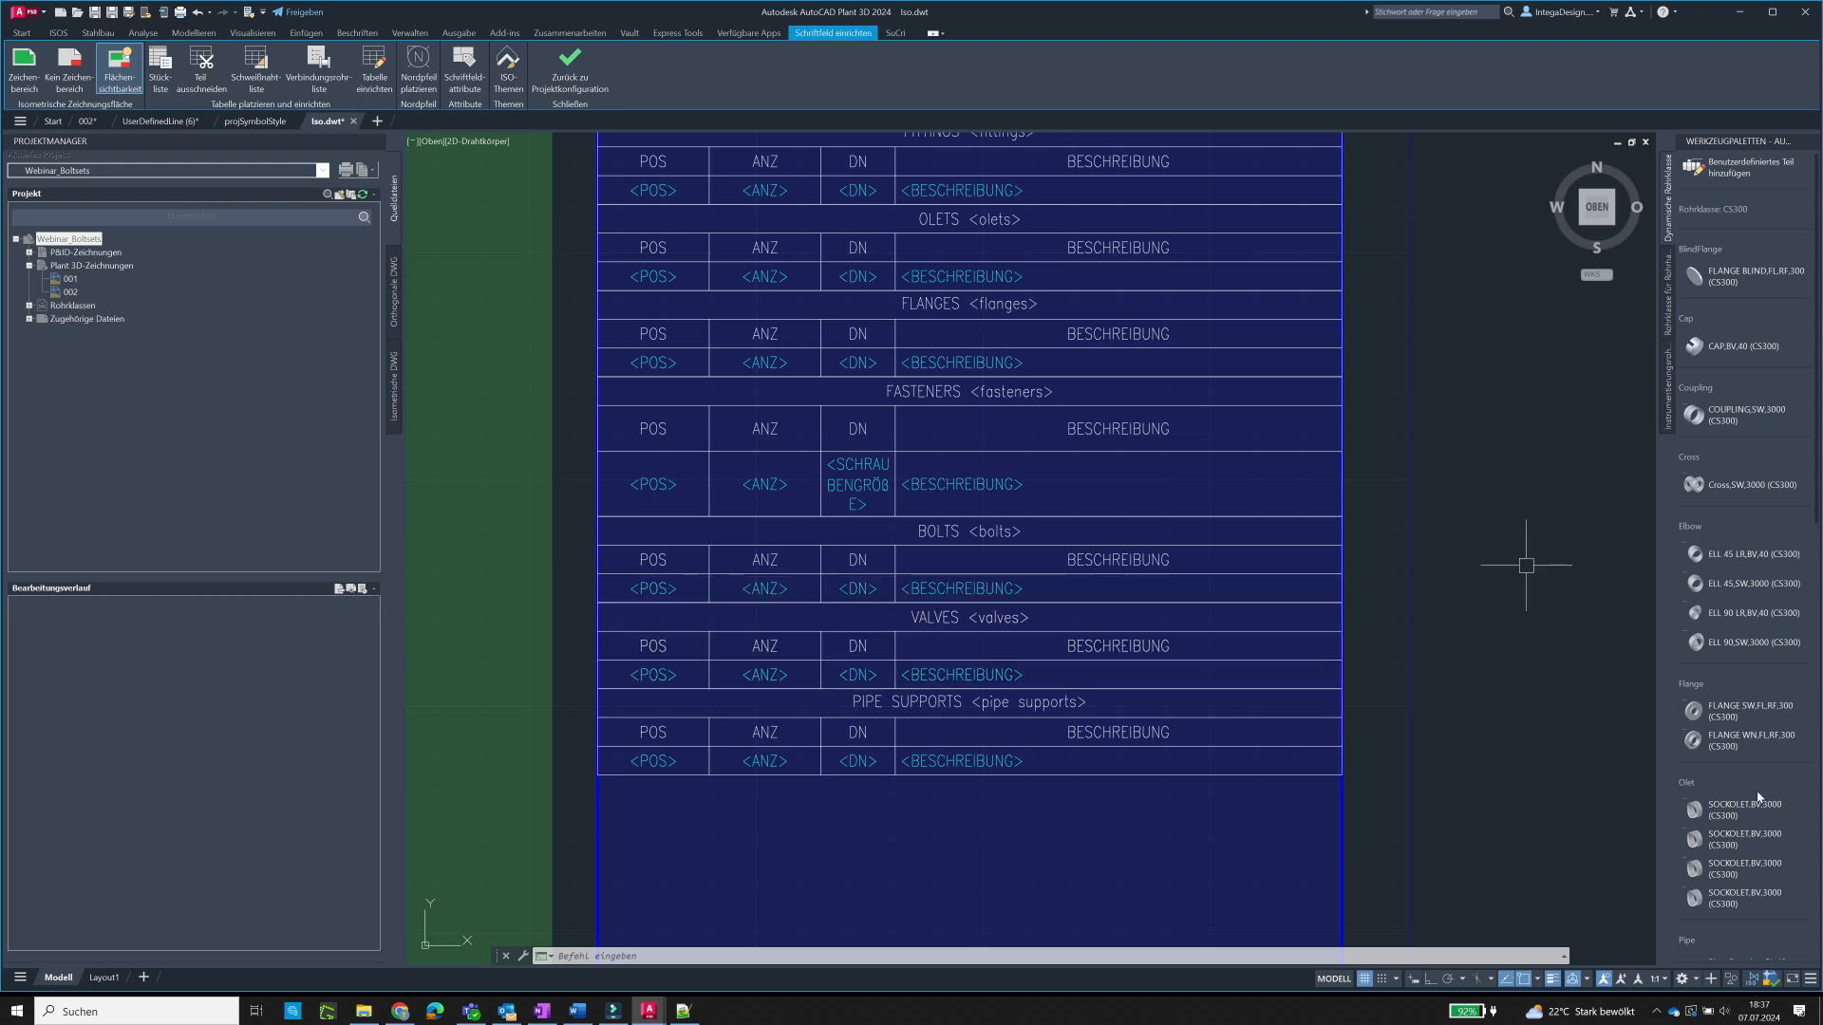
scroll(933, 596, down, 2)
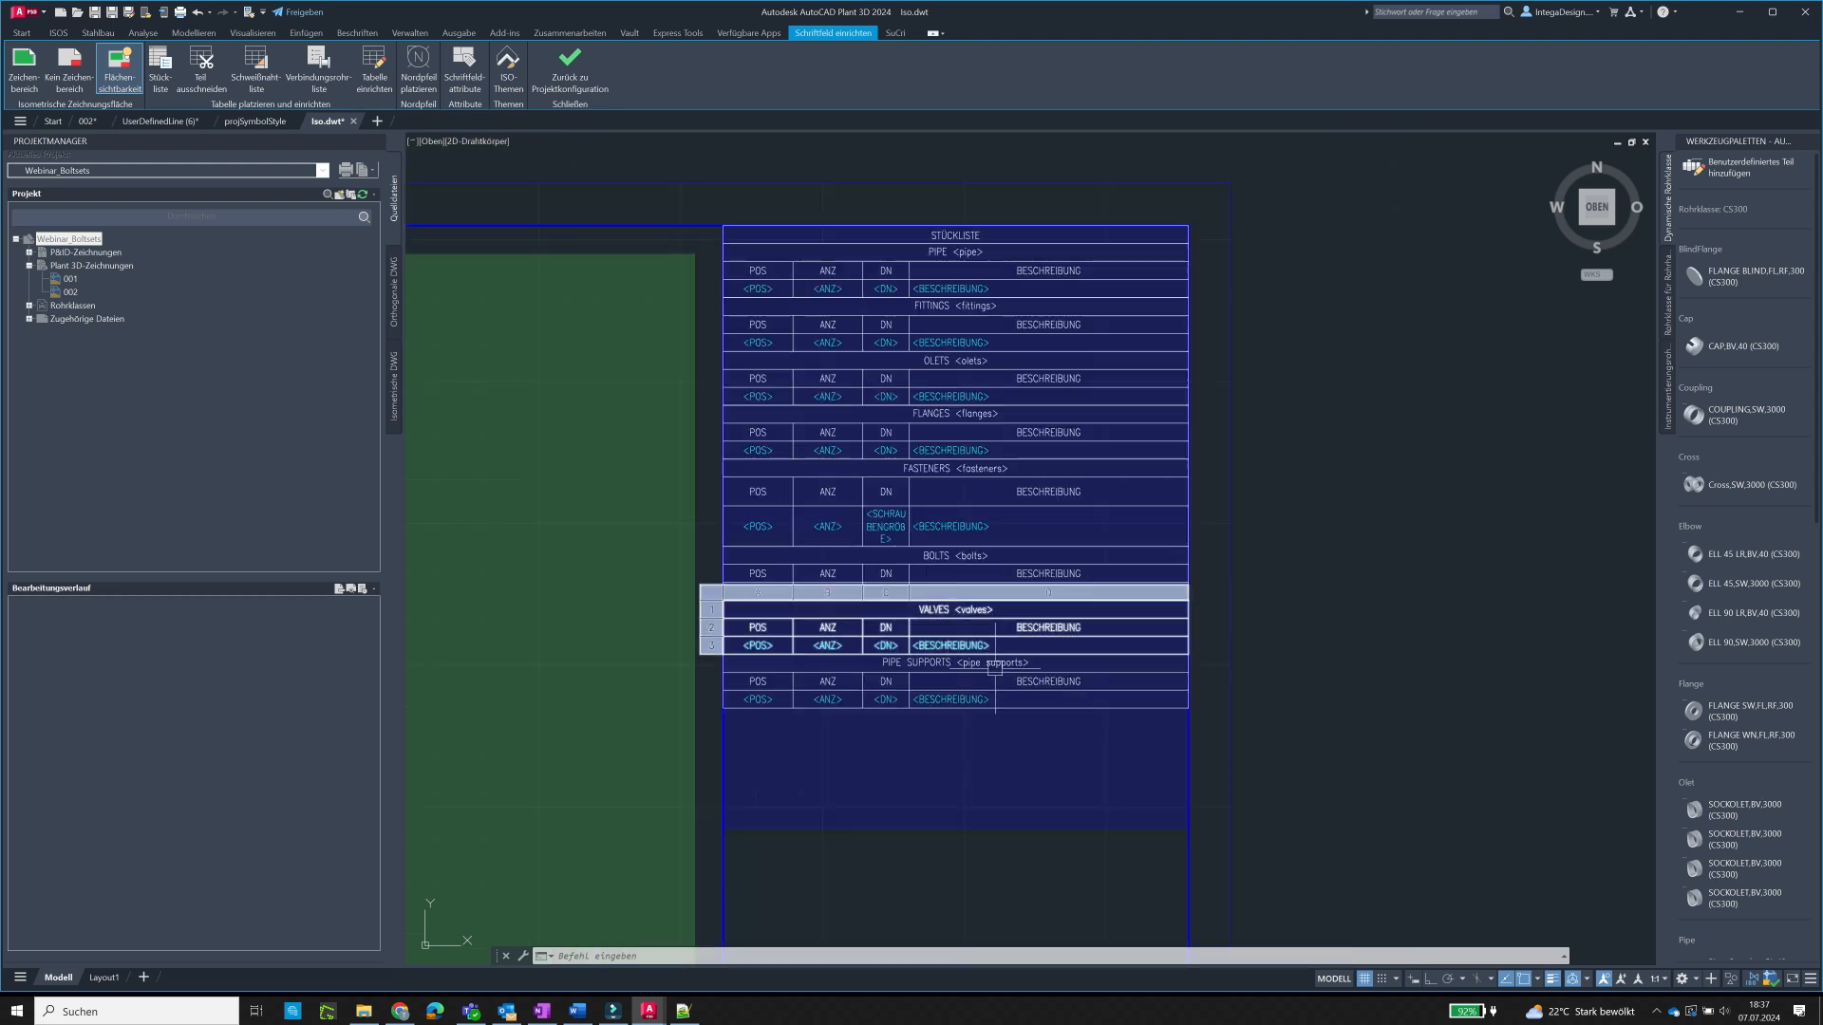
scroll(753, 529, up, 4)
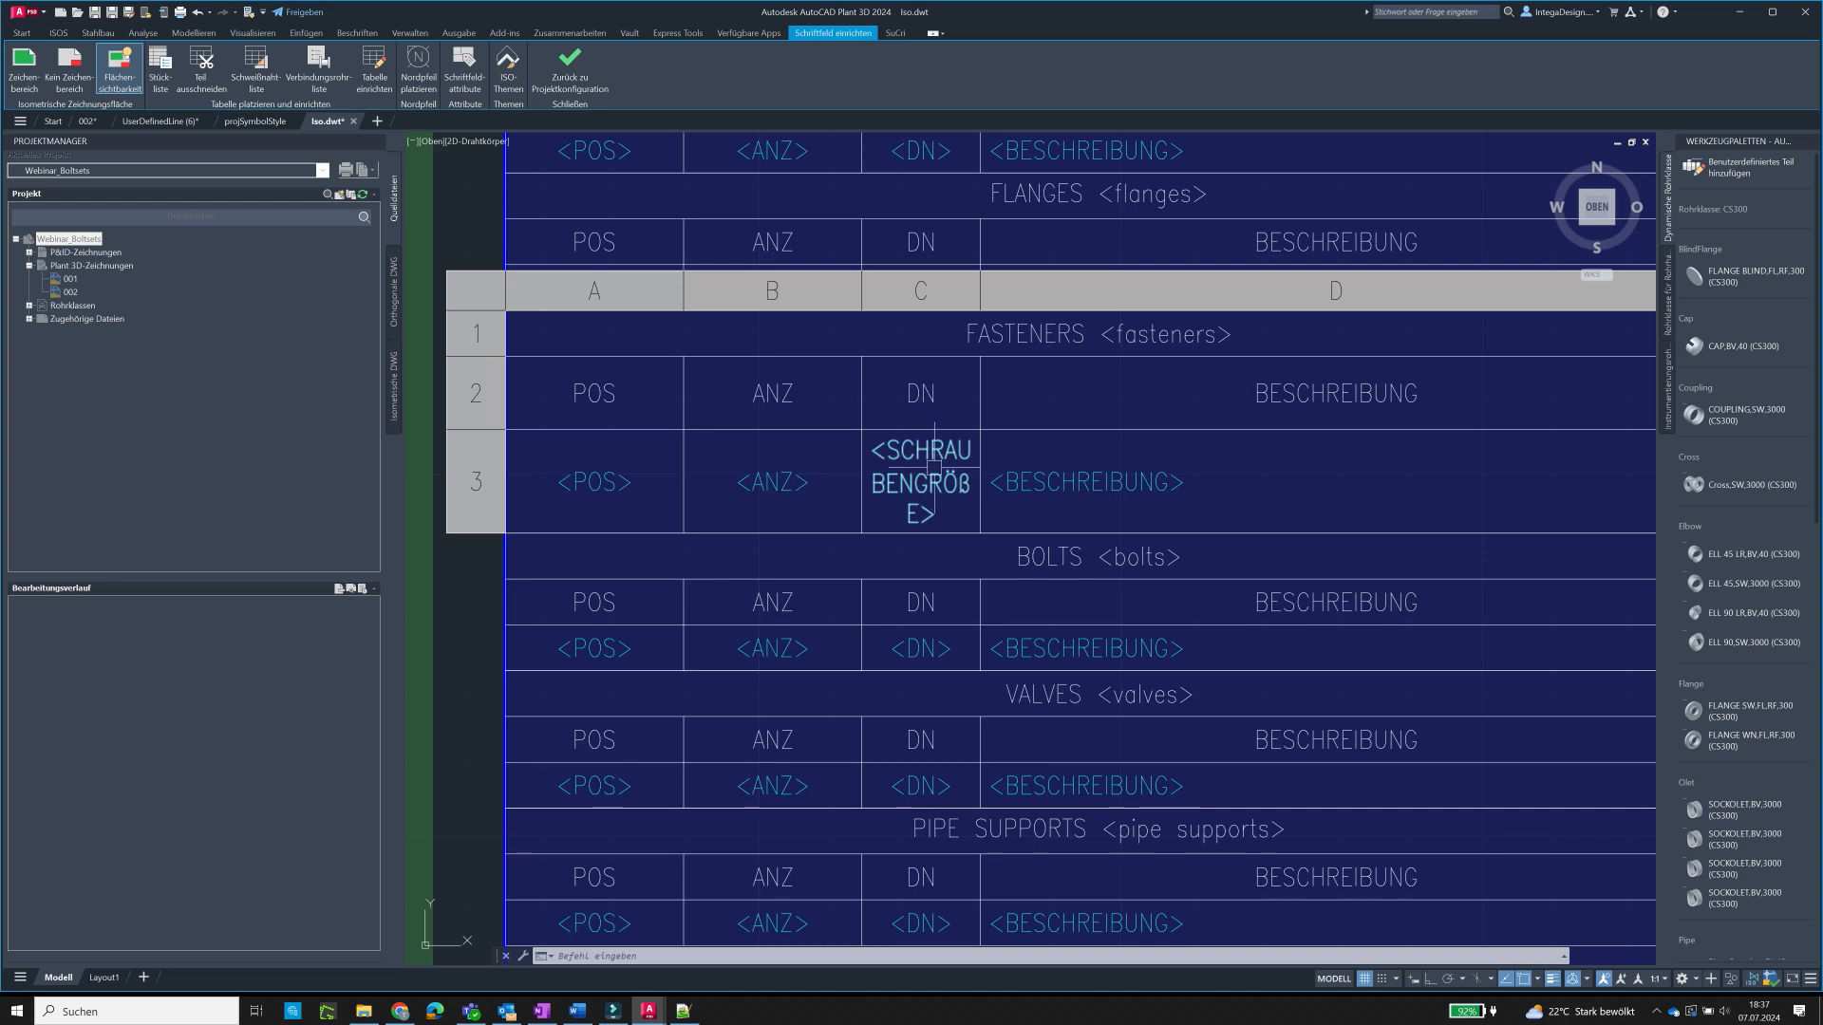
- Set the <DN> cell of the BOLTS table and the <SCHRAUBENGRÖßE> cell of the FASTENERS table to Ungesperrt
click(917, 650)
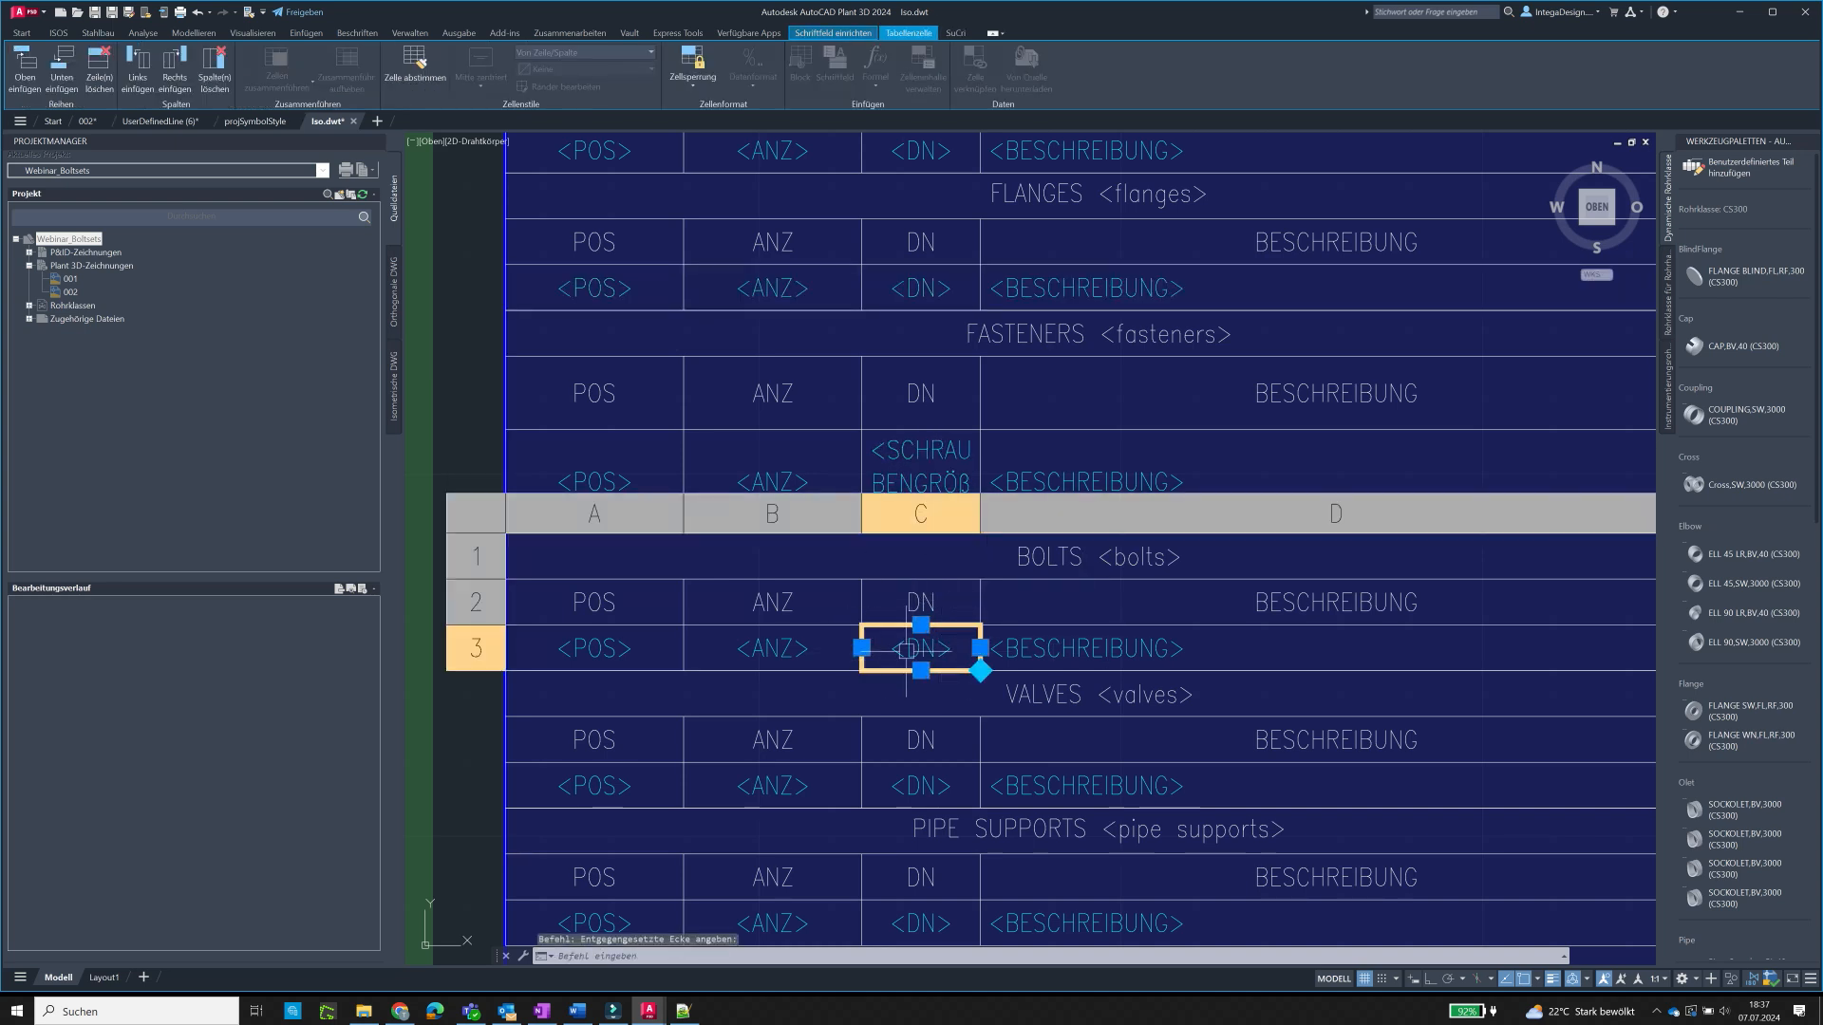
click(691, 90)
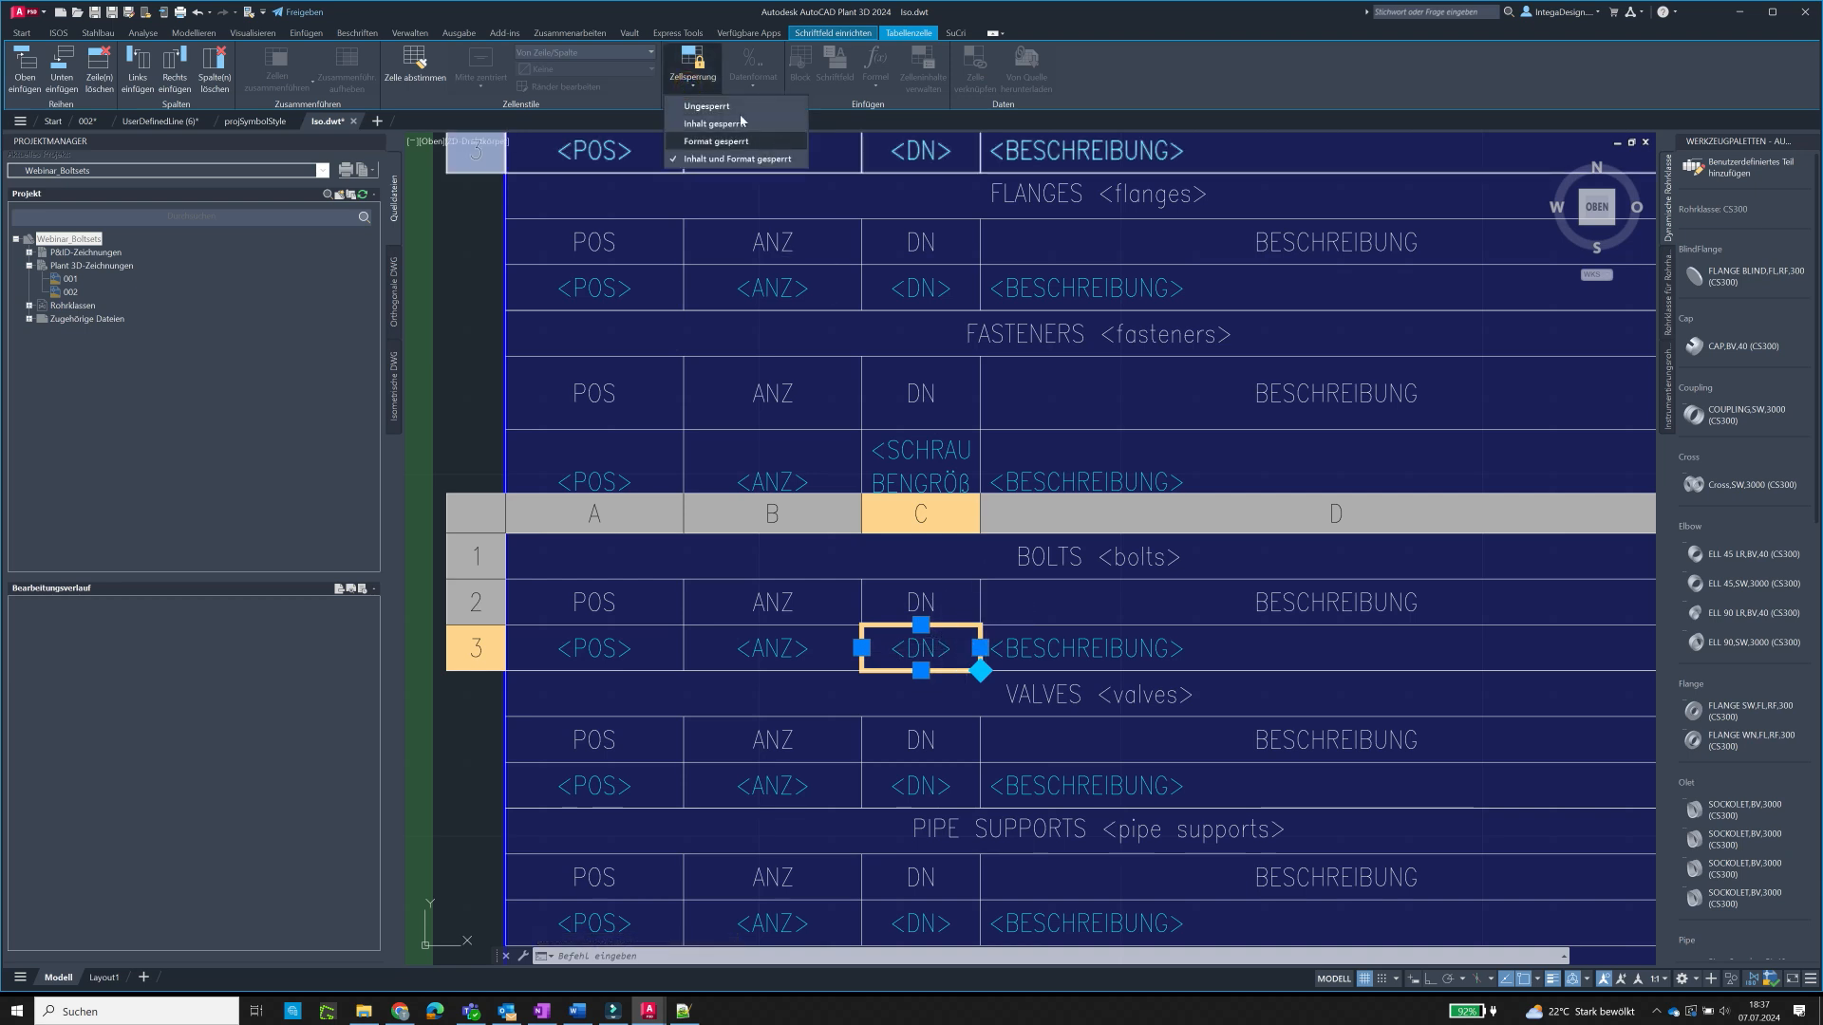
click(722, 108)
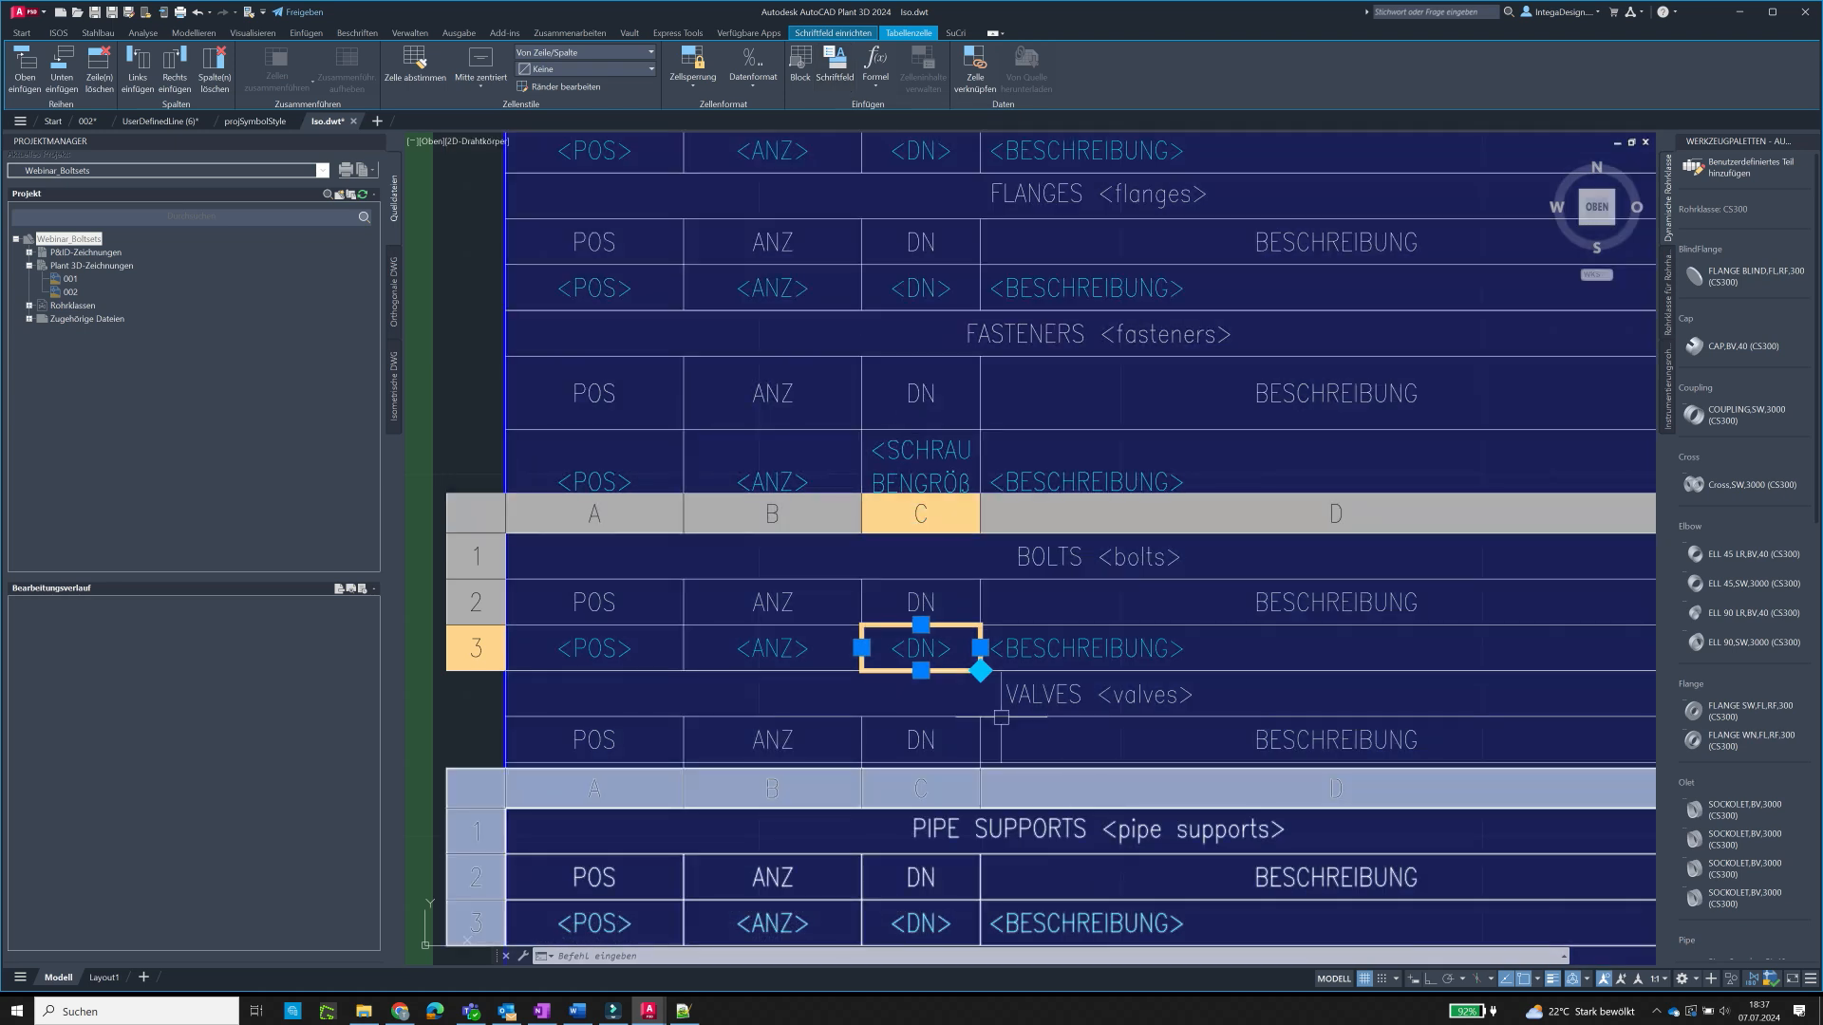
double_click(937, 491)
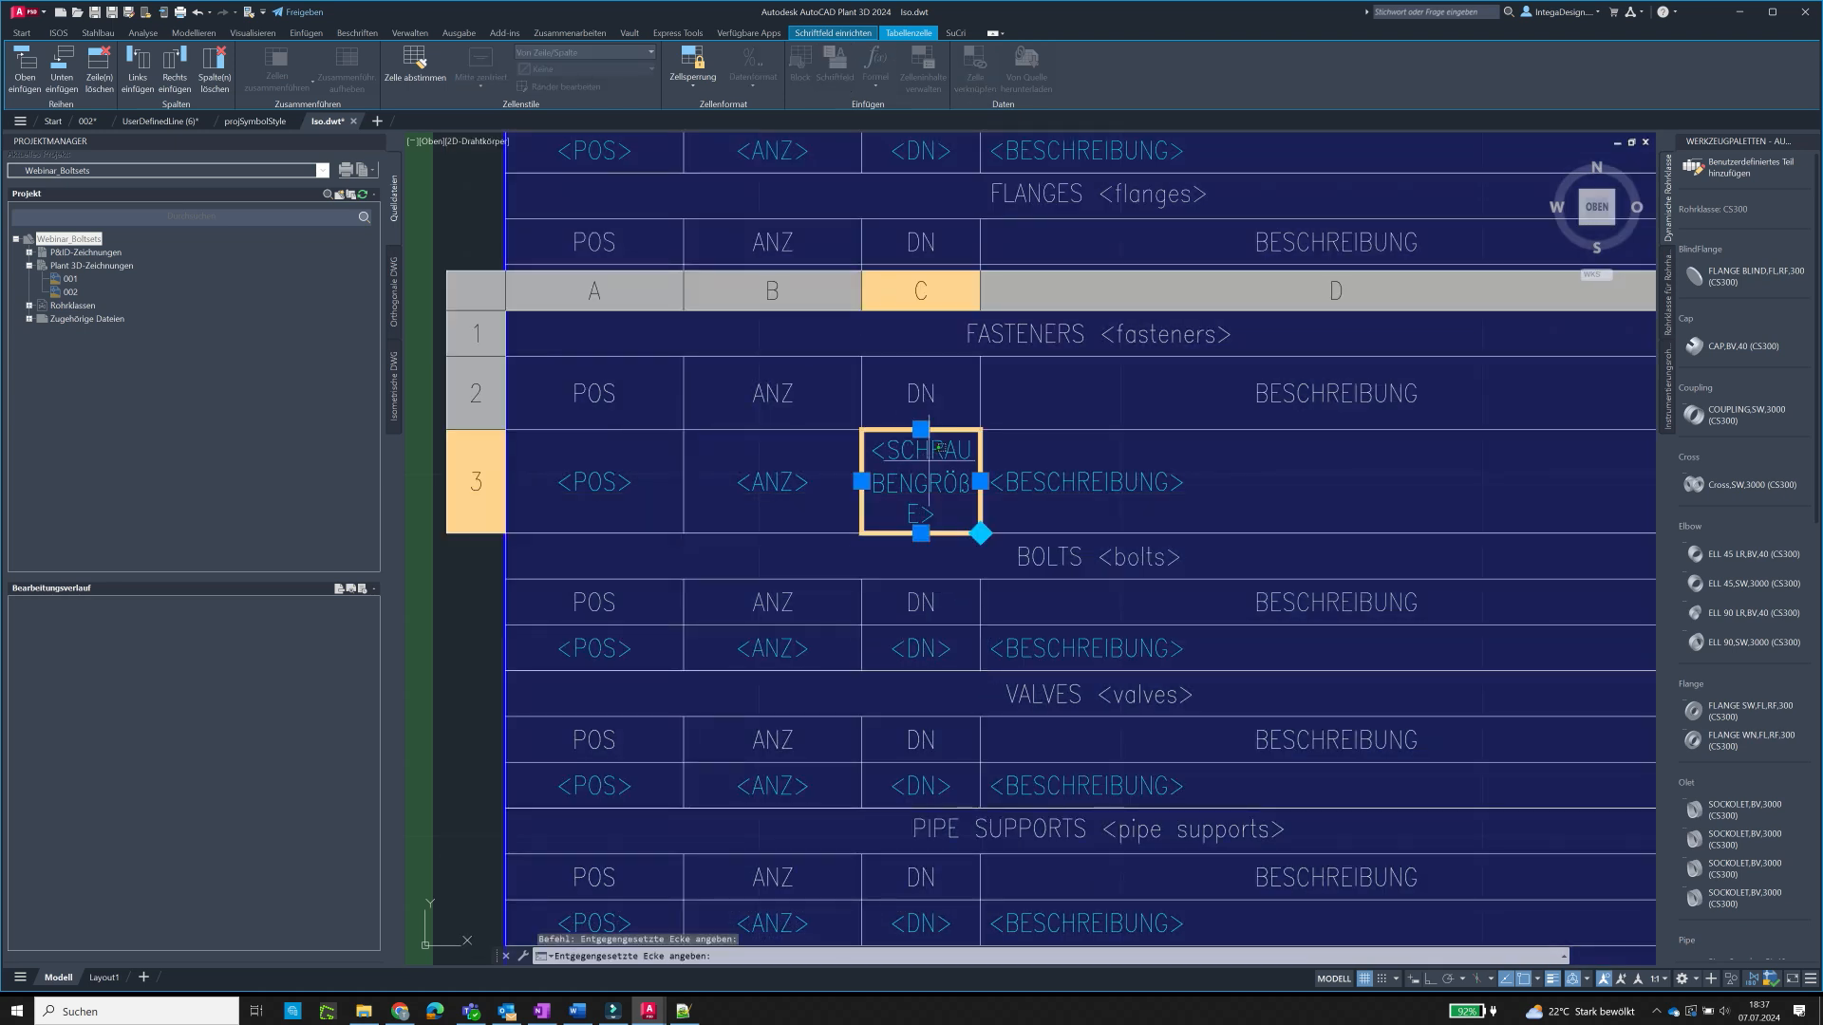
click(693, 68)
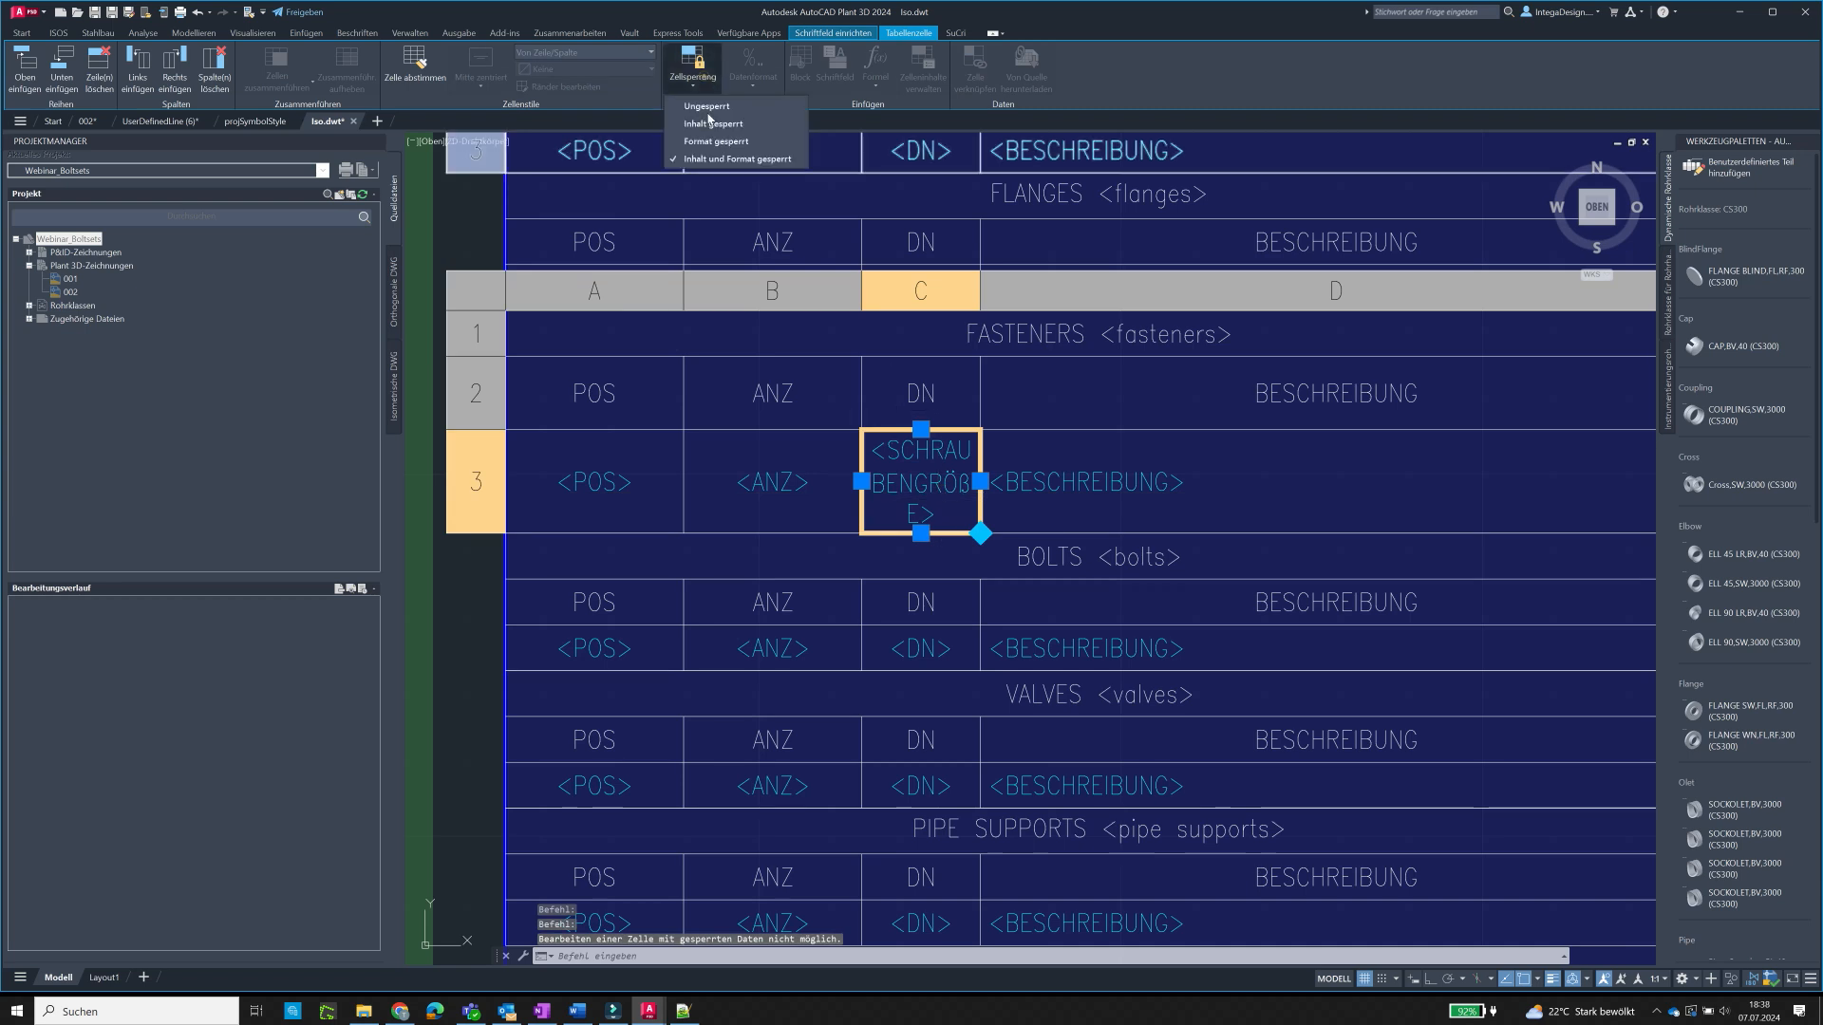
click(707, 109)
- Copy the <SCHRAUBENGRÖßE> placeholder from the FASTENERS table into the BOLTS table, replacing its <DN> placeholder
double_click(905, 500)
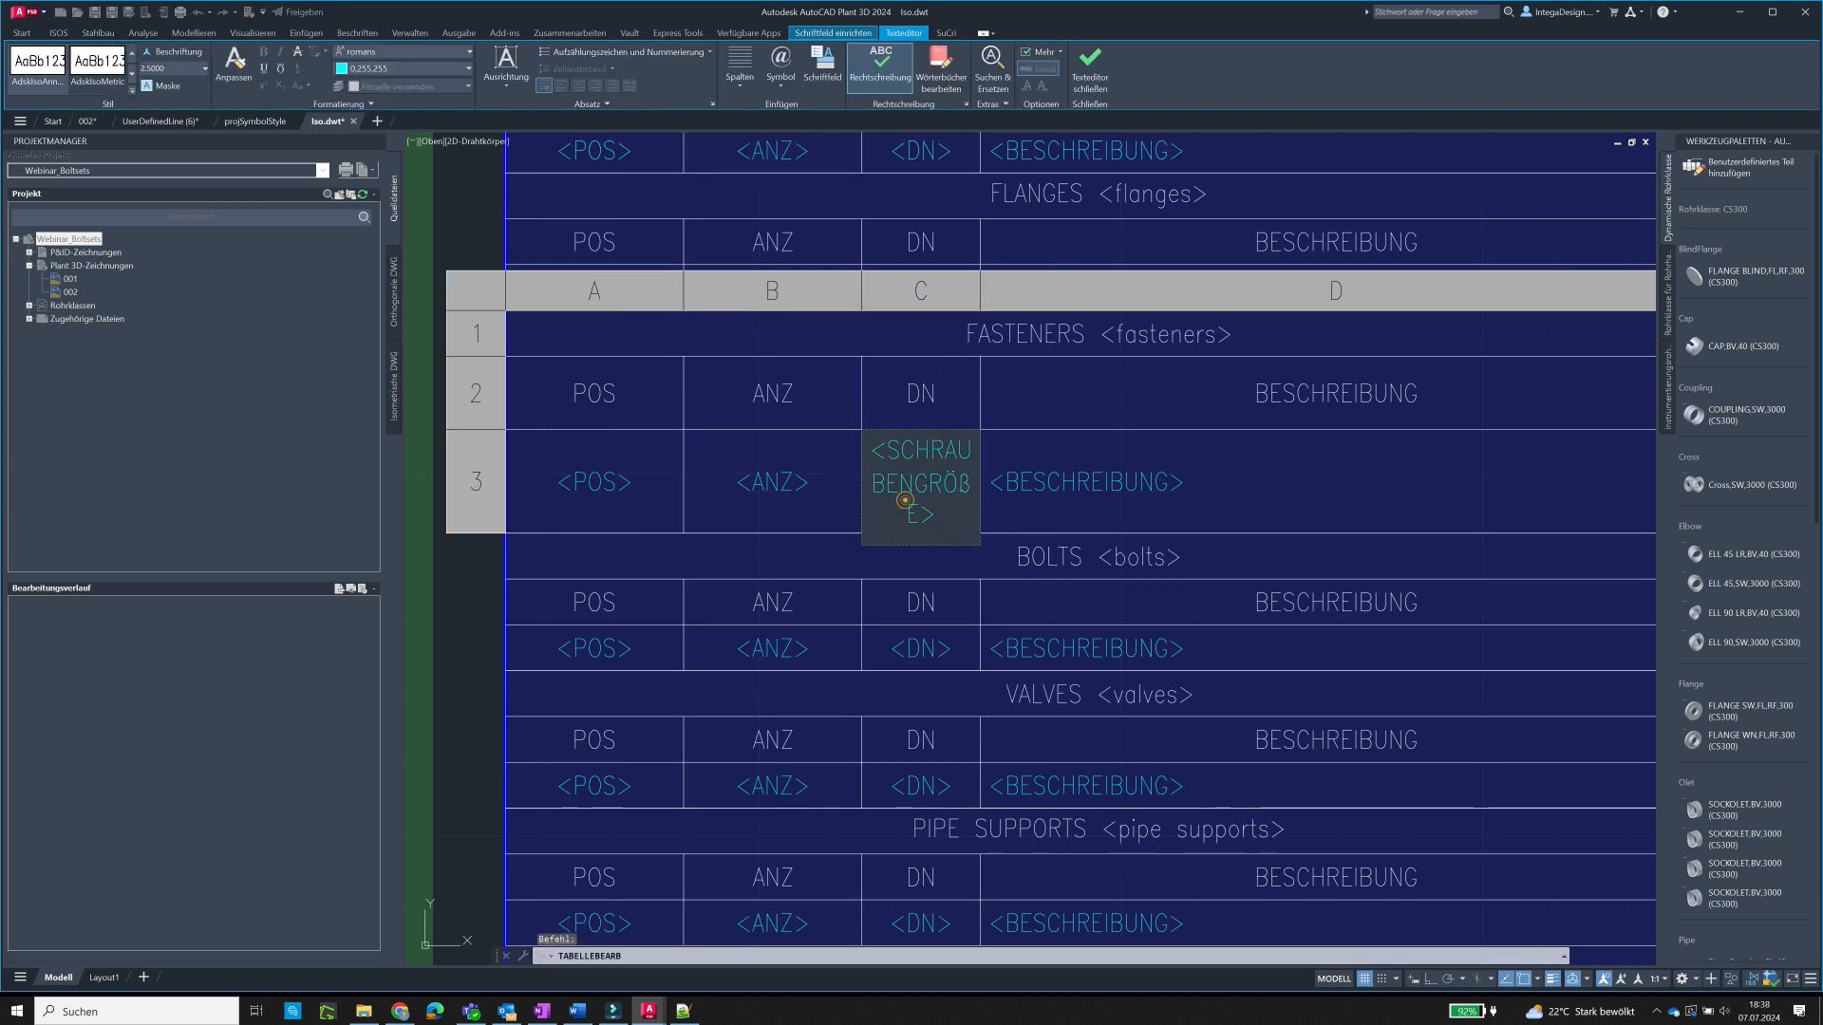
click(924, 639)
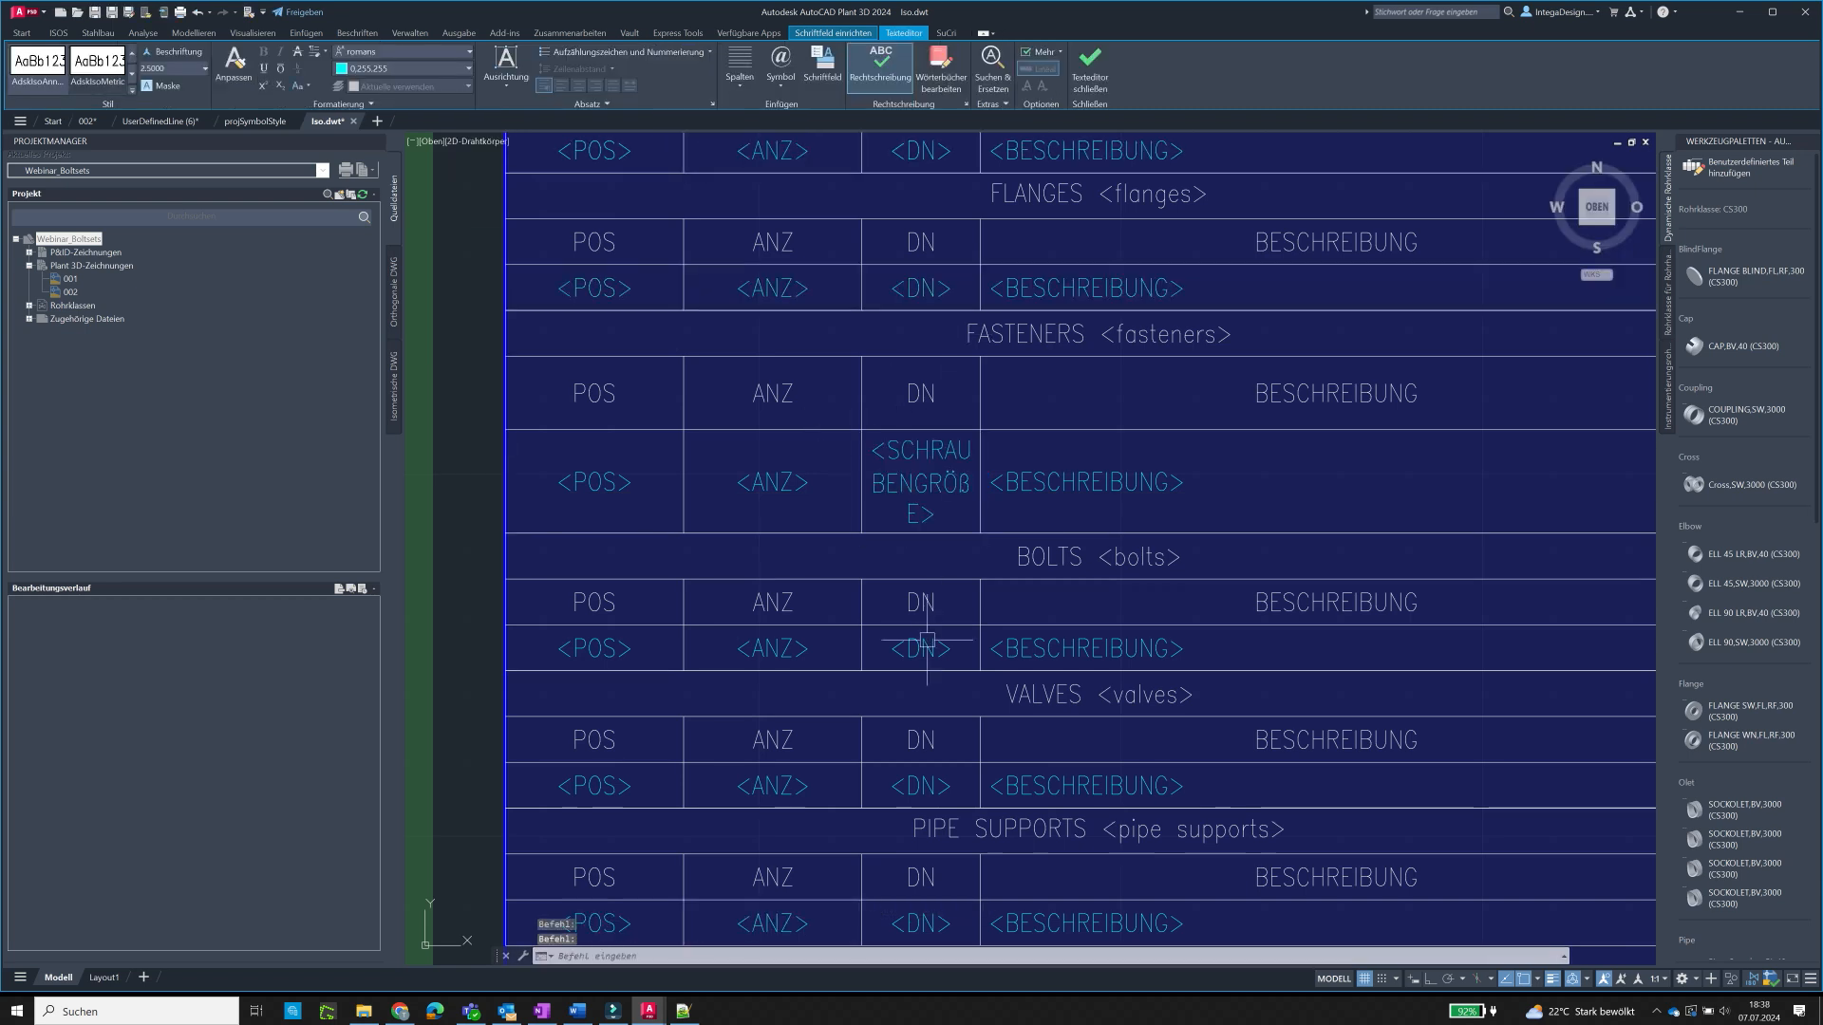
click(889, 651)
text(<SCHRAUBENGRÖßE>)
key(Escape)
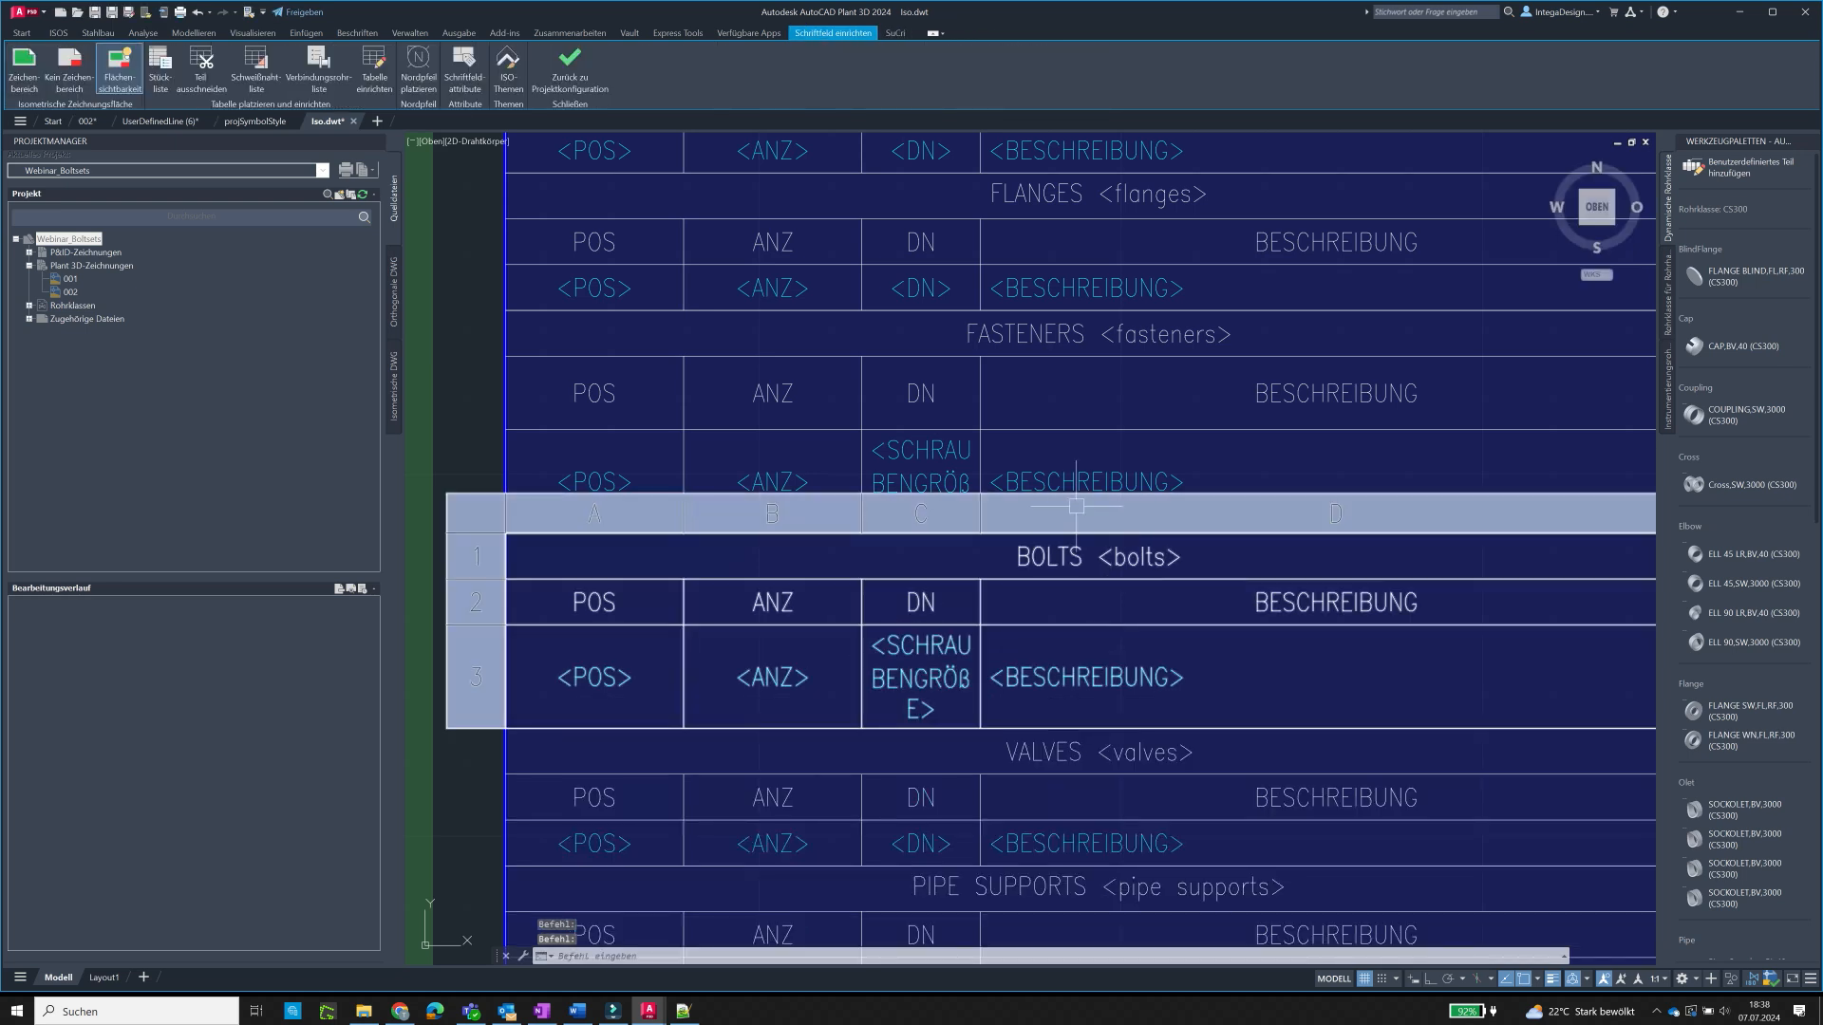
- Set the <DN> placeholder cell of the FLANGES table to Ungesperrt
click(970, 491)
double_click(966, 490)
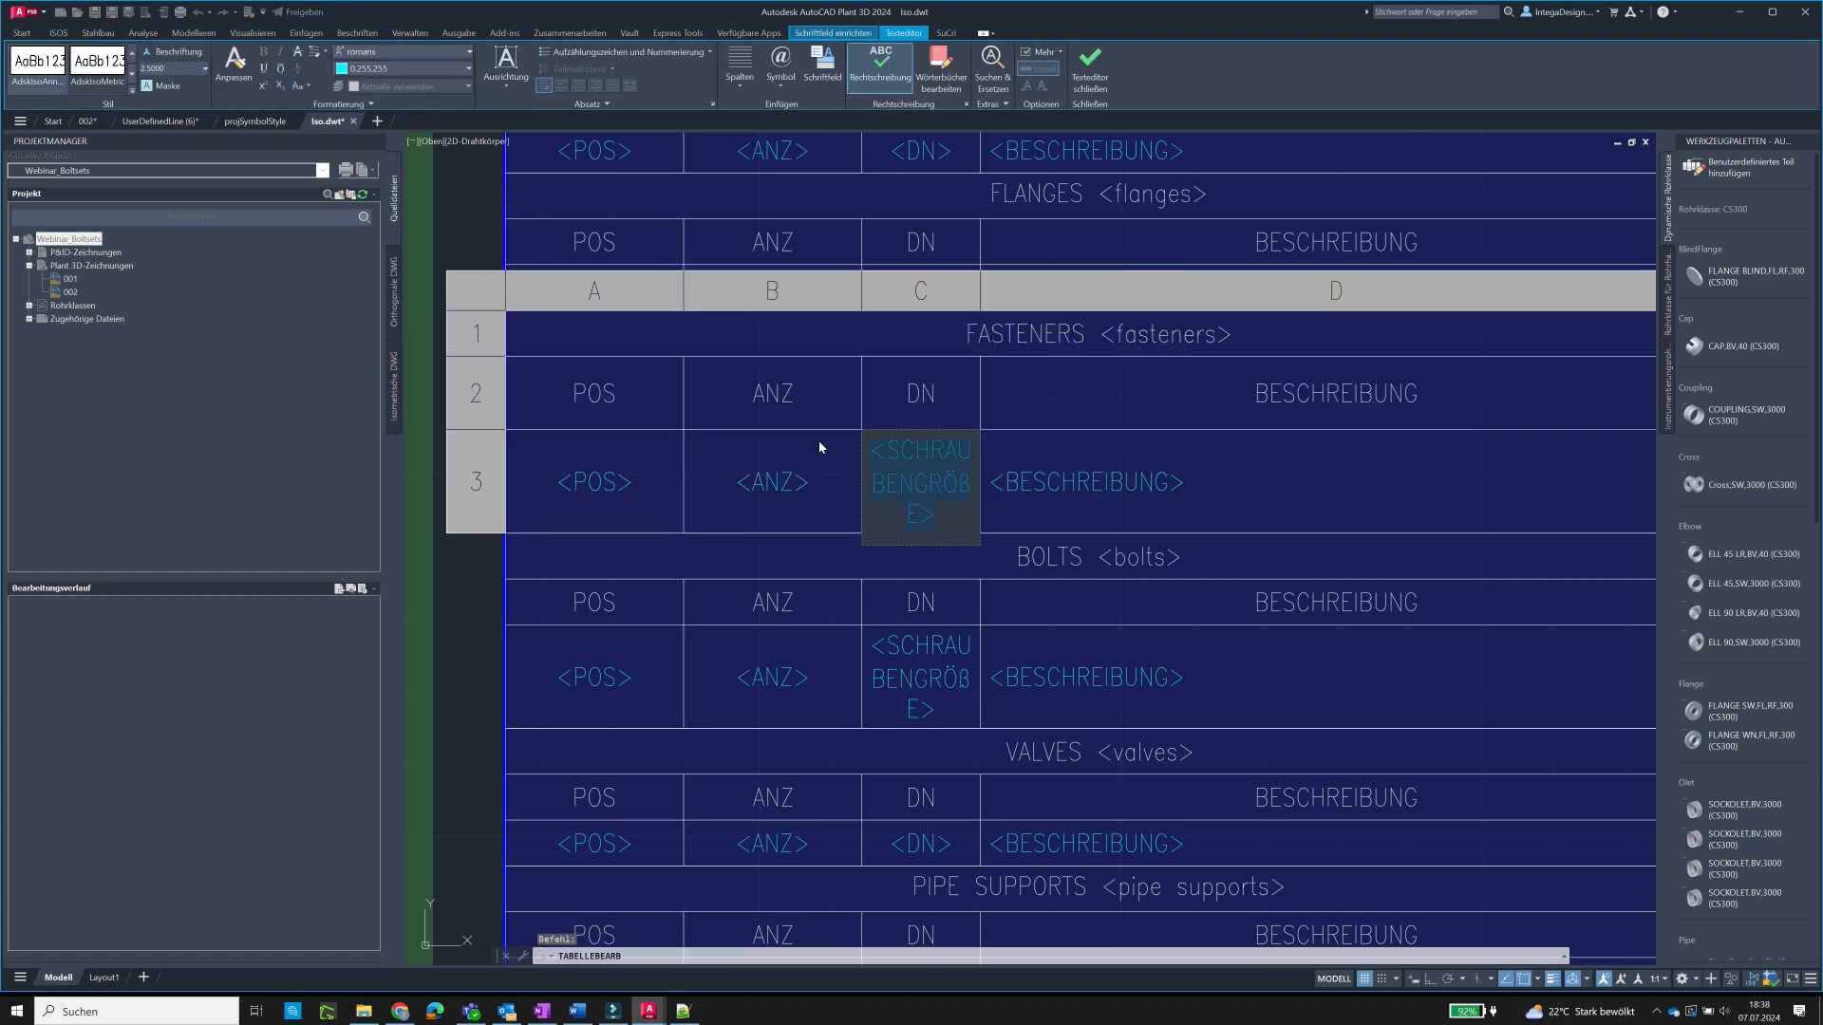
click(933, 178)
double_click(940, 288)
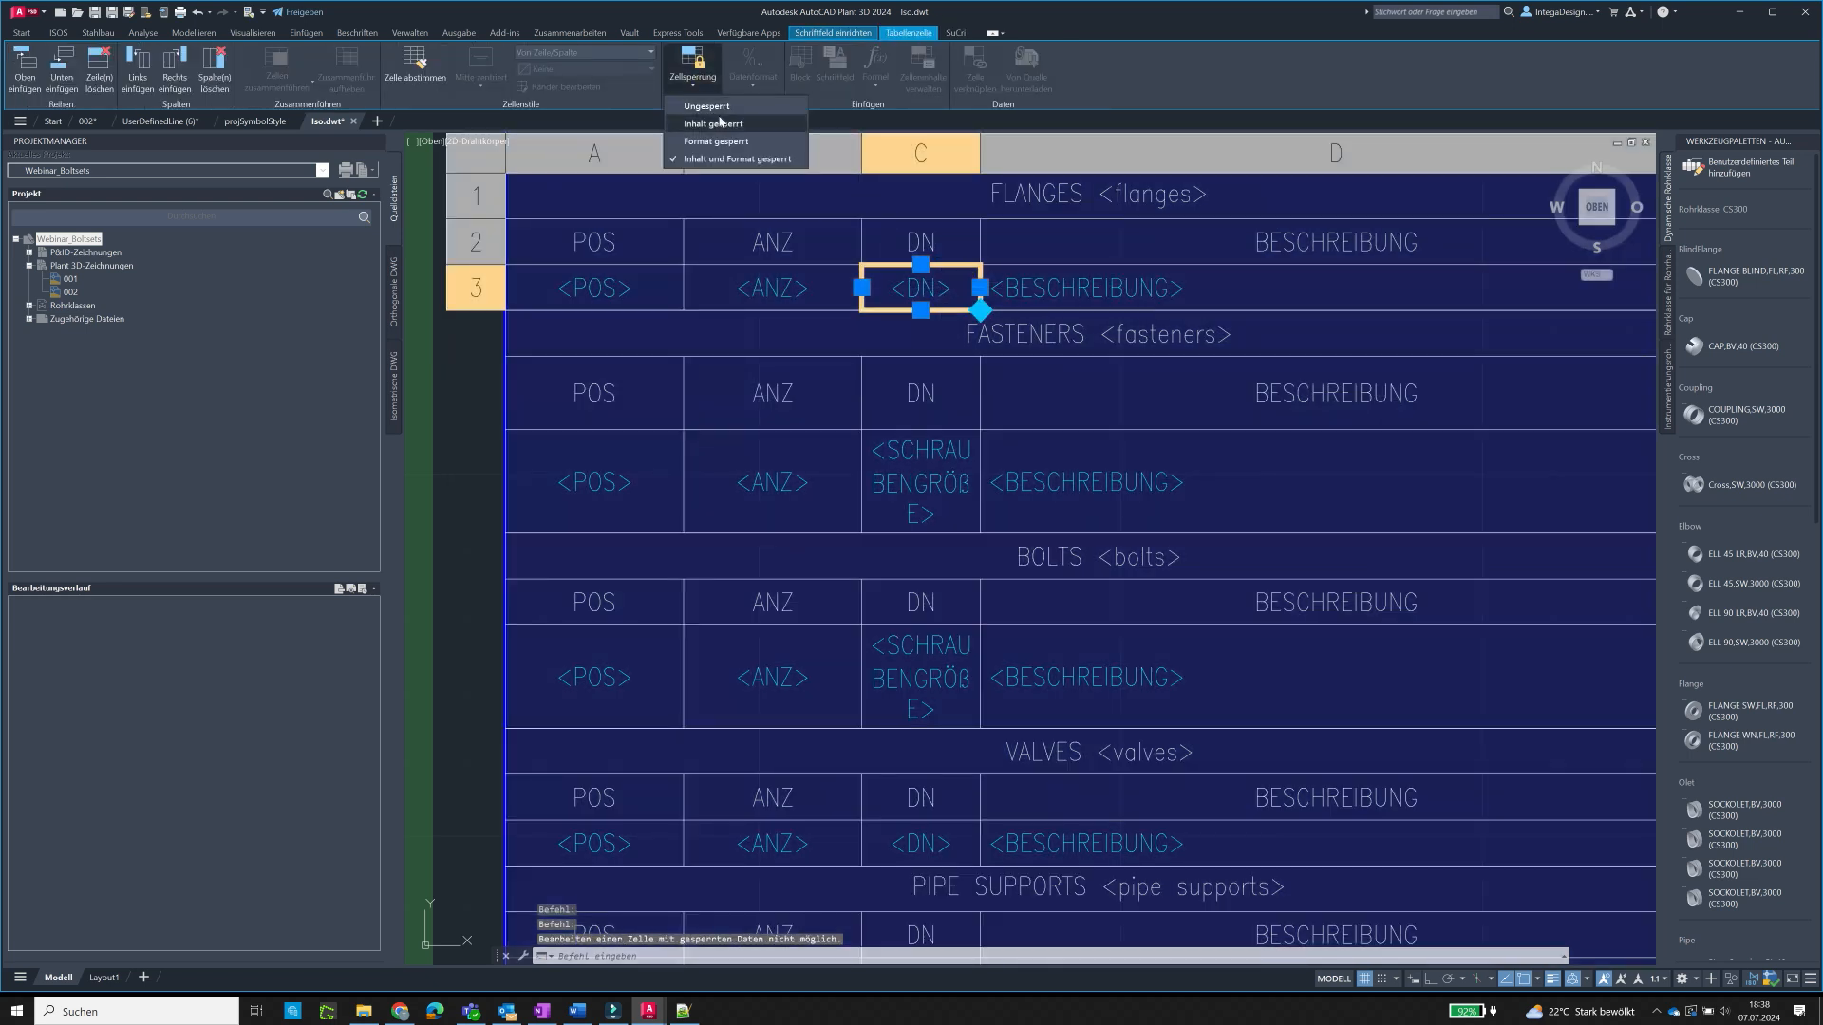
click(720, 124)
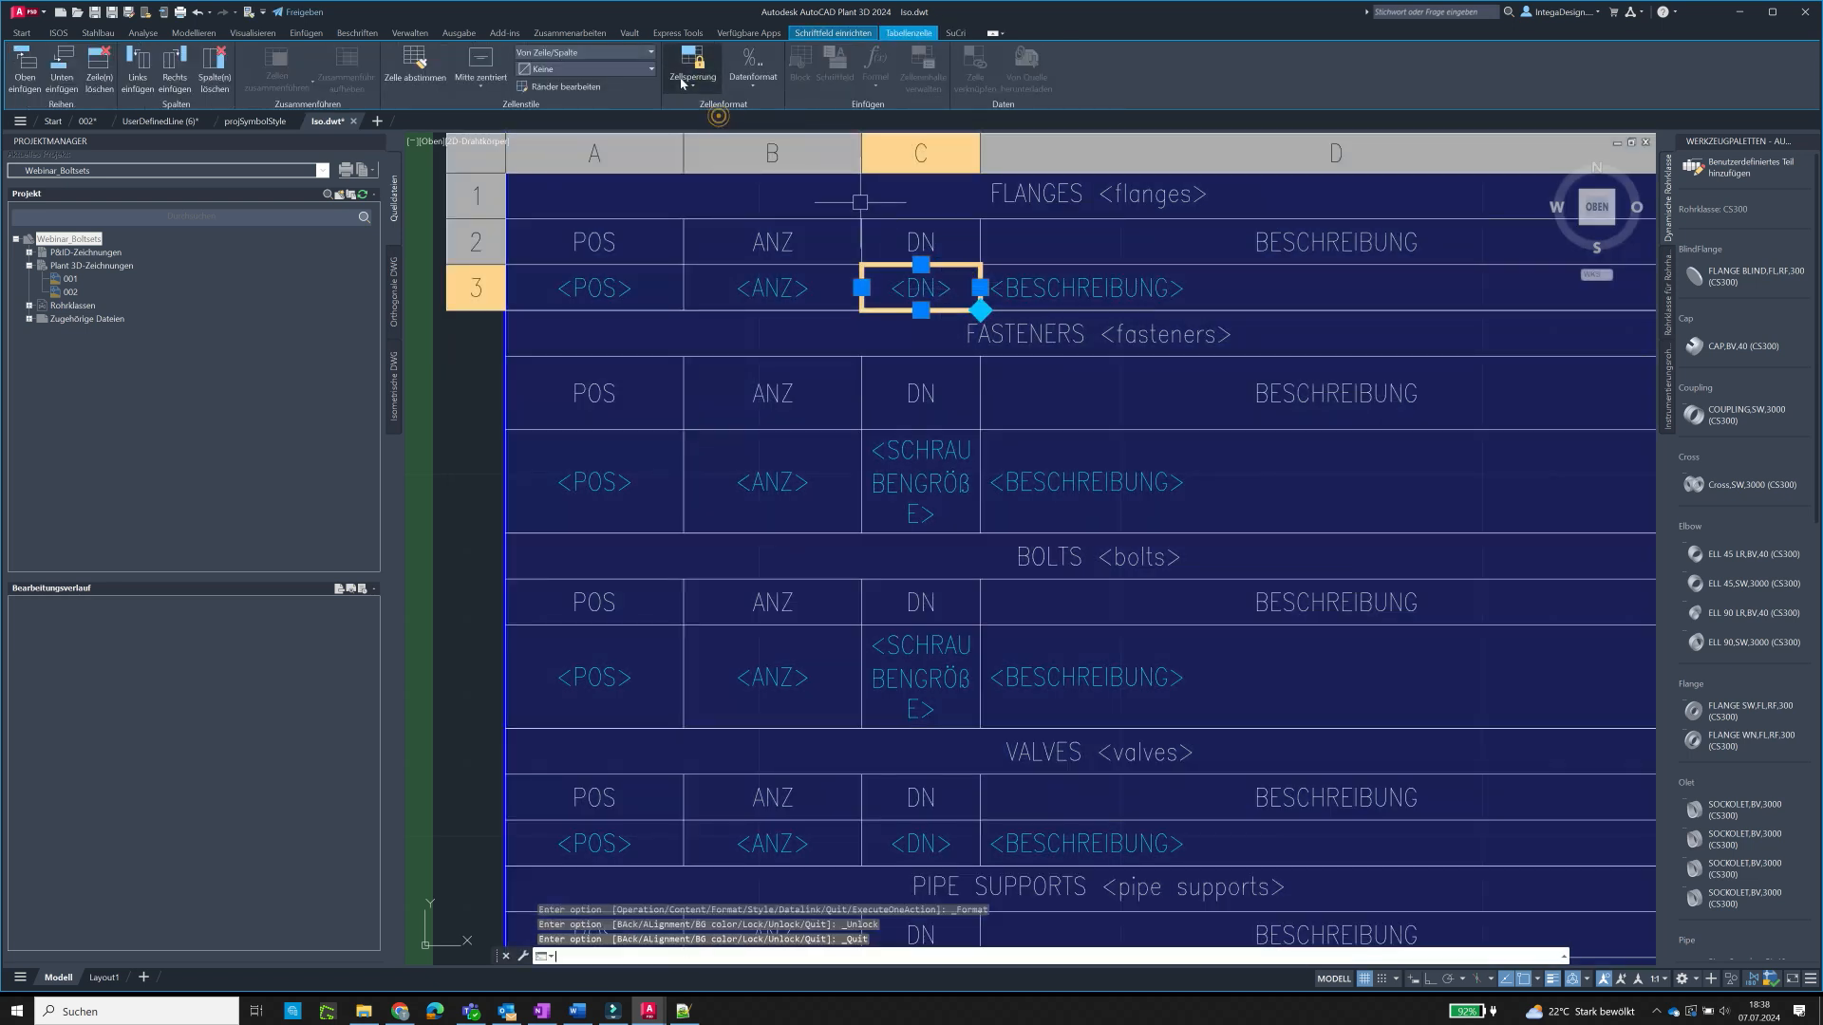
click(693, 64)
click(705, 107)
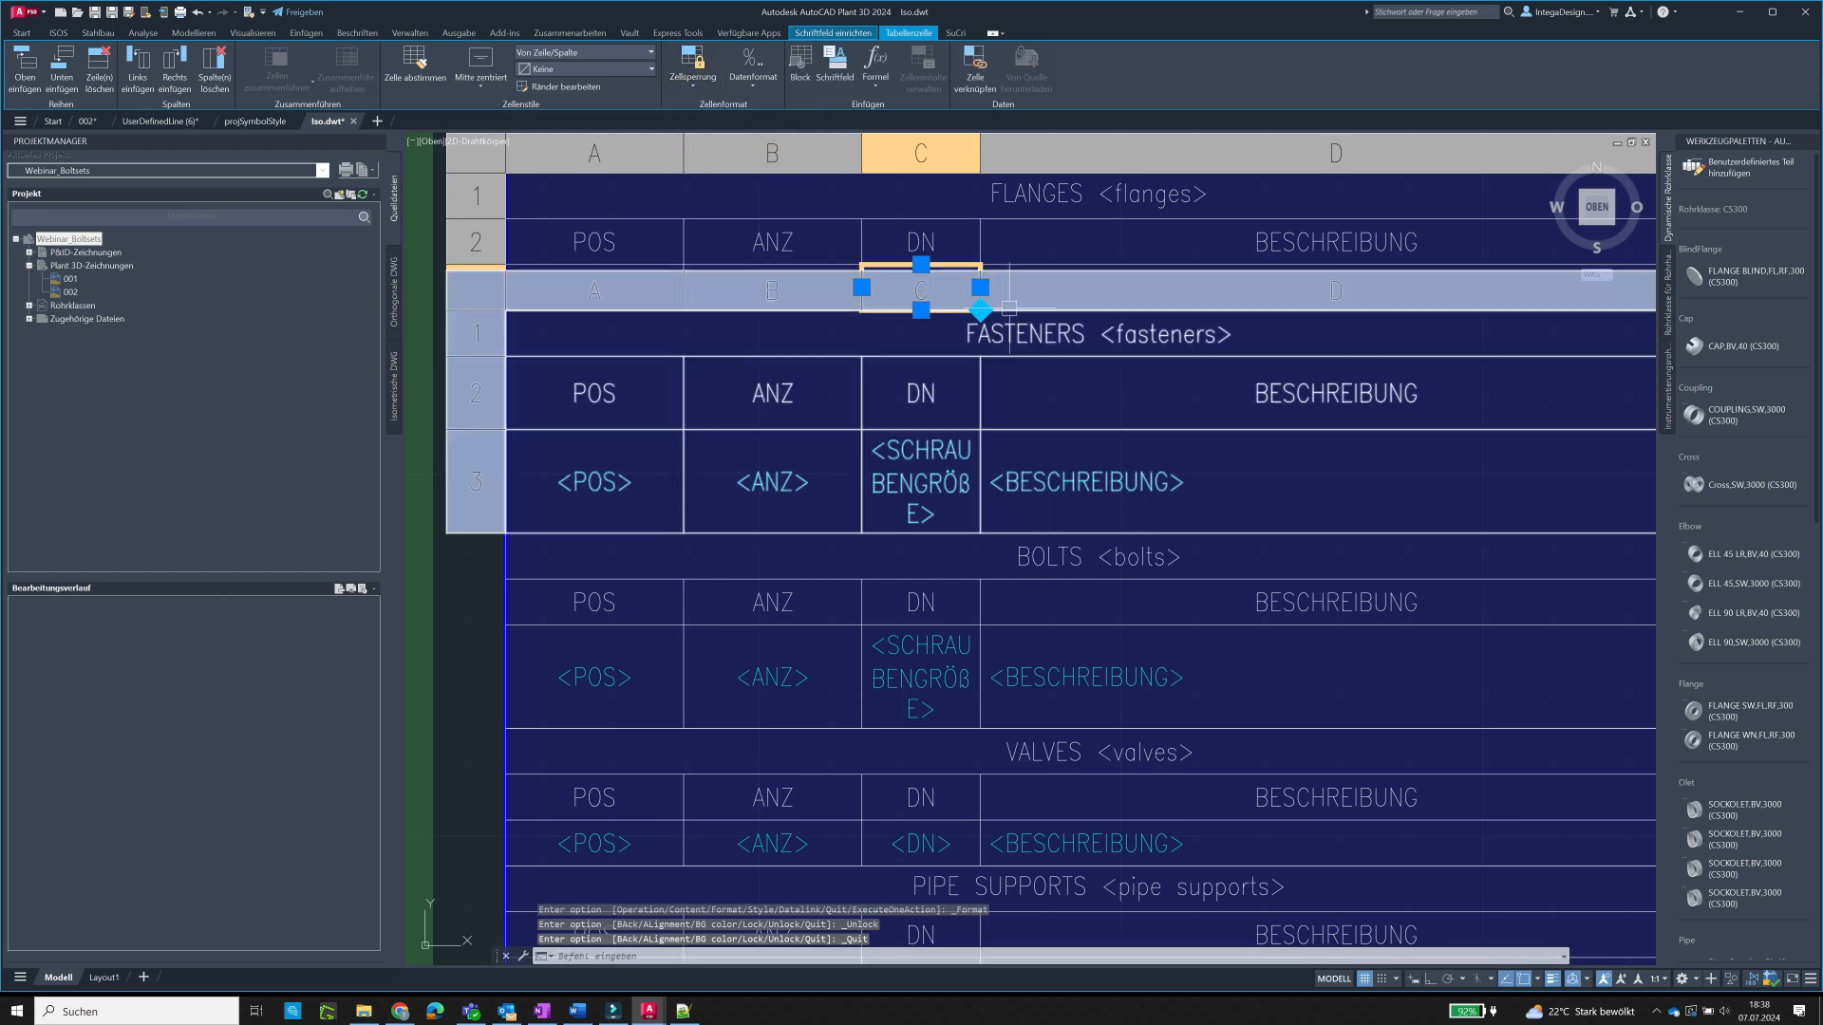
- Replace the <SCHRAUBENGRÖßE> placeholder in the FASTENERS table with the <DN> placeholder from the FLANGES table
double_click(920, 288)
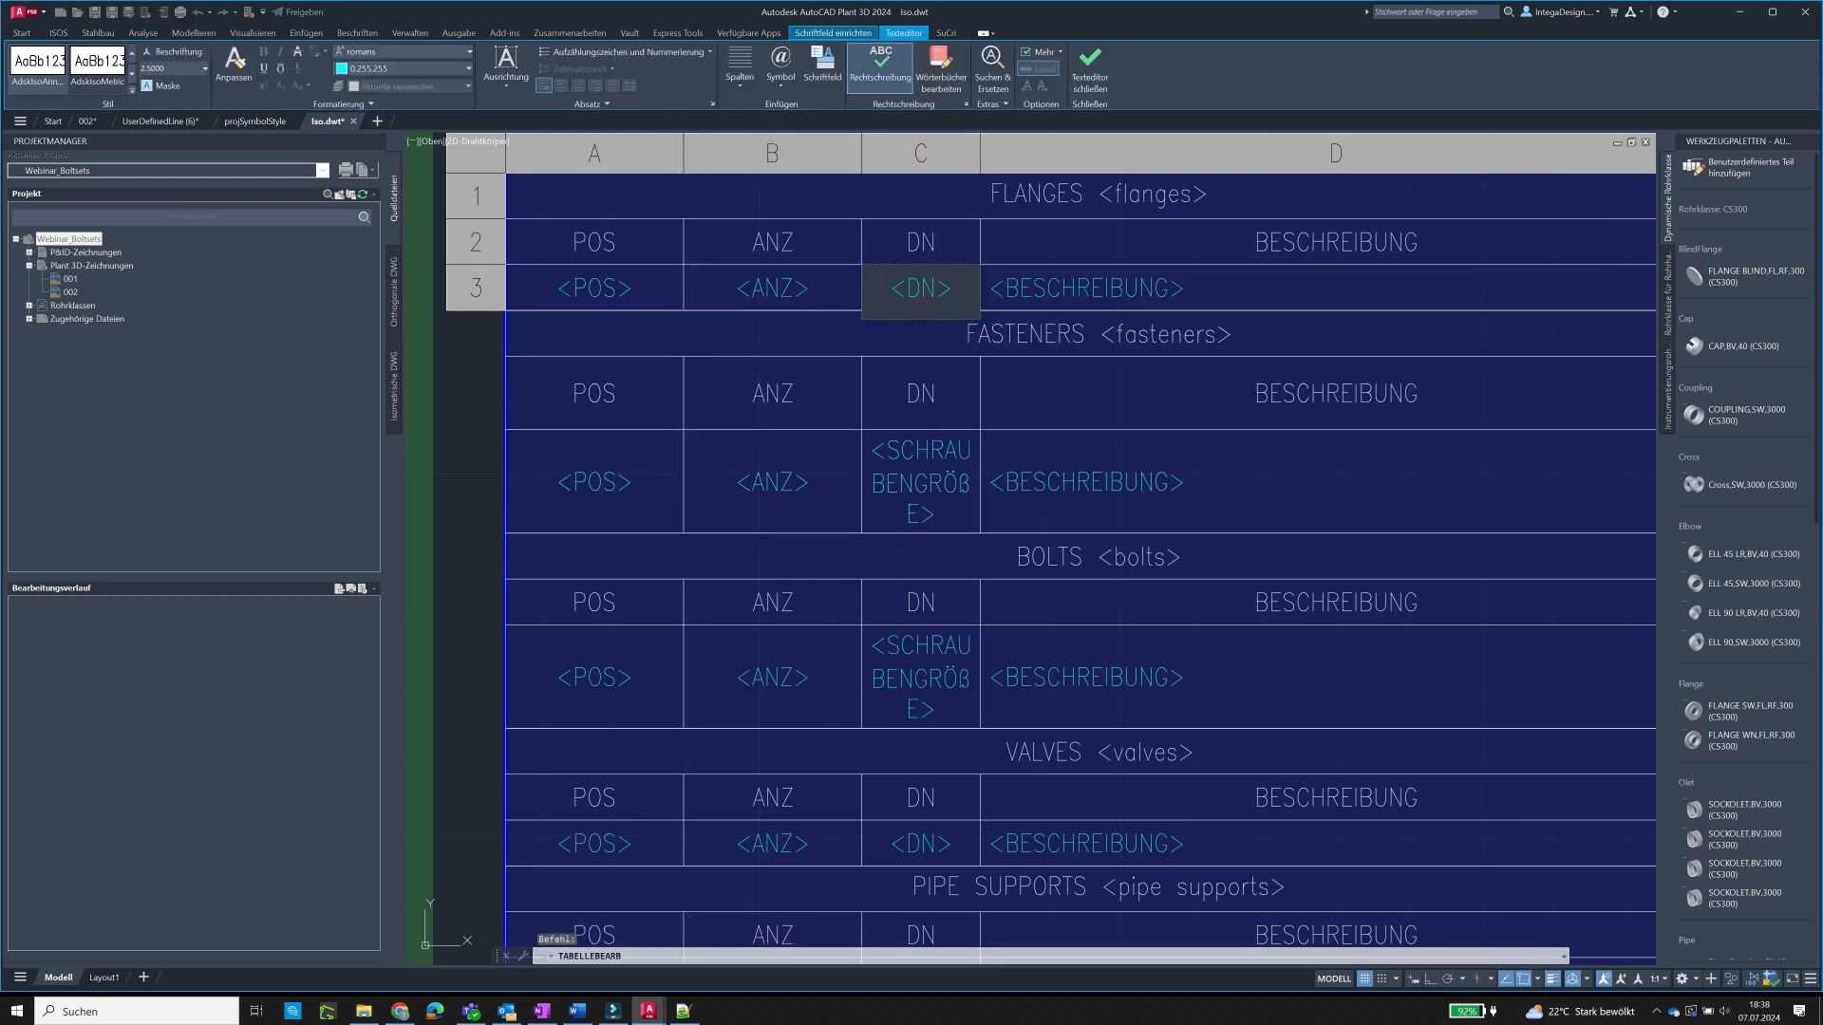
click(975, 522)
key(Delete)
double_click(923, 484)
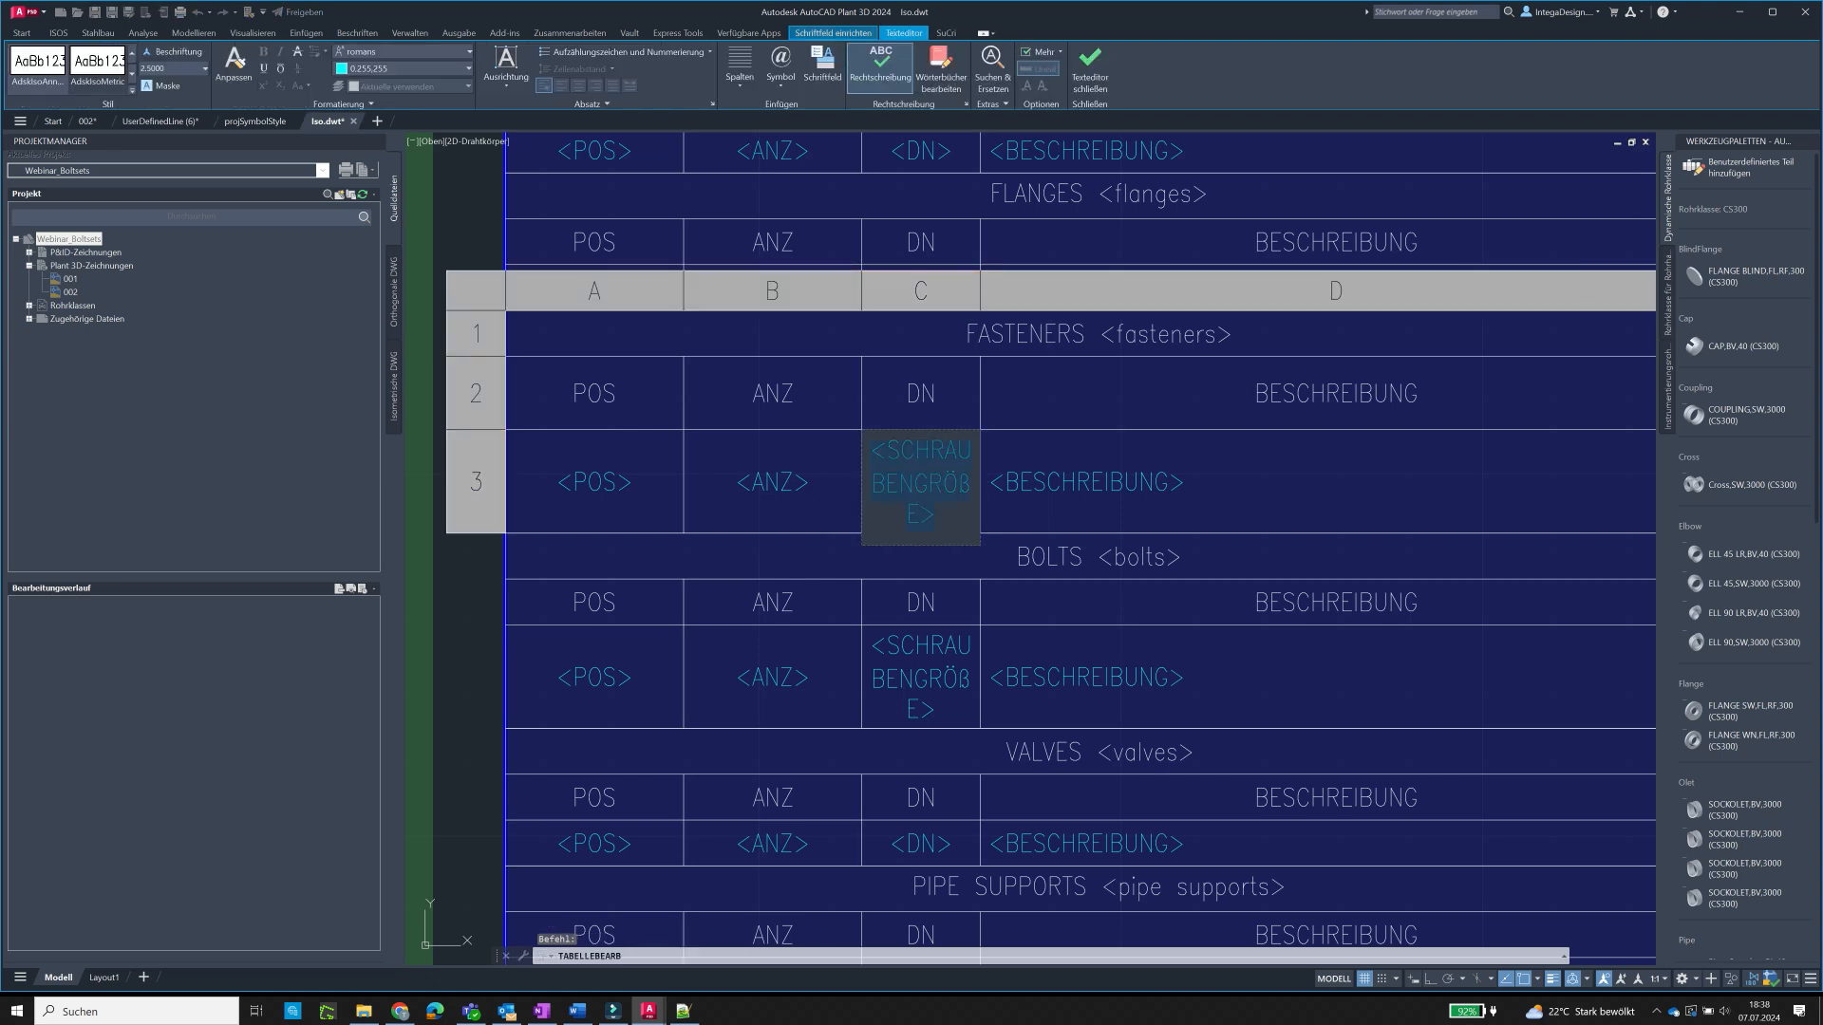
text(<DN>)
click(1227, 455)
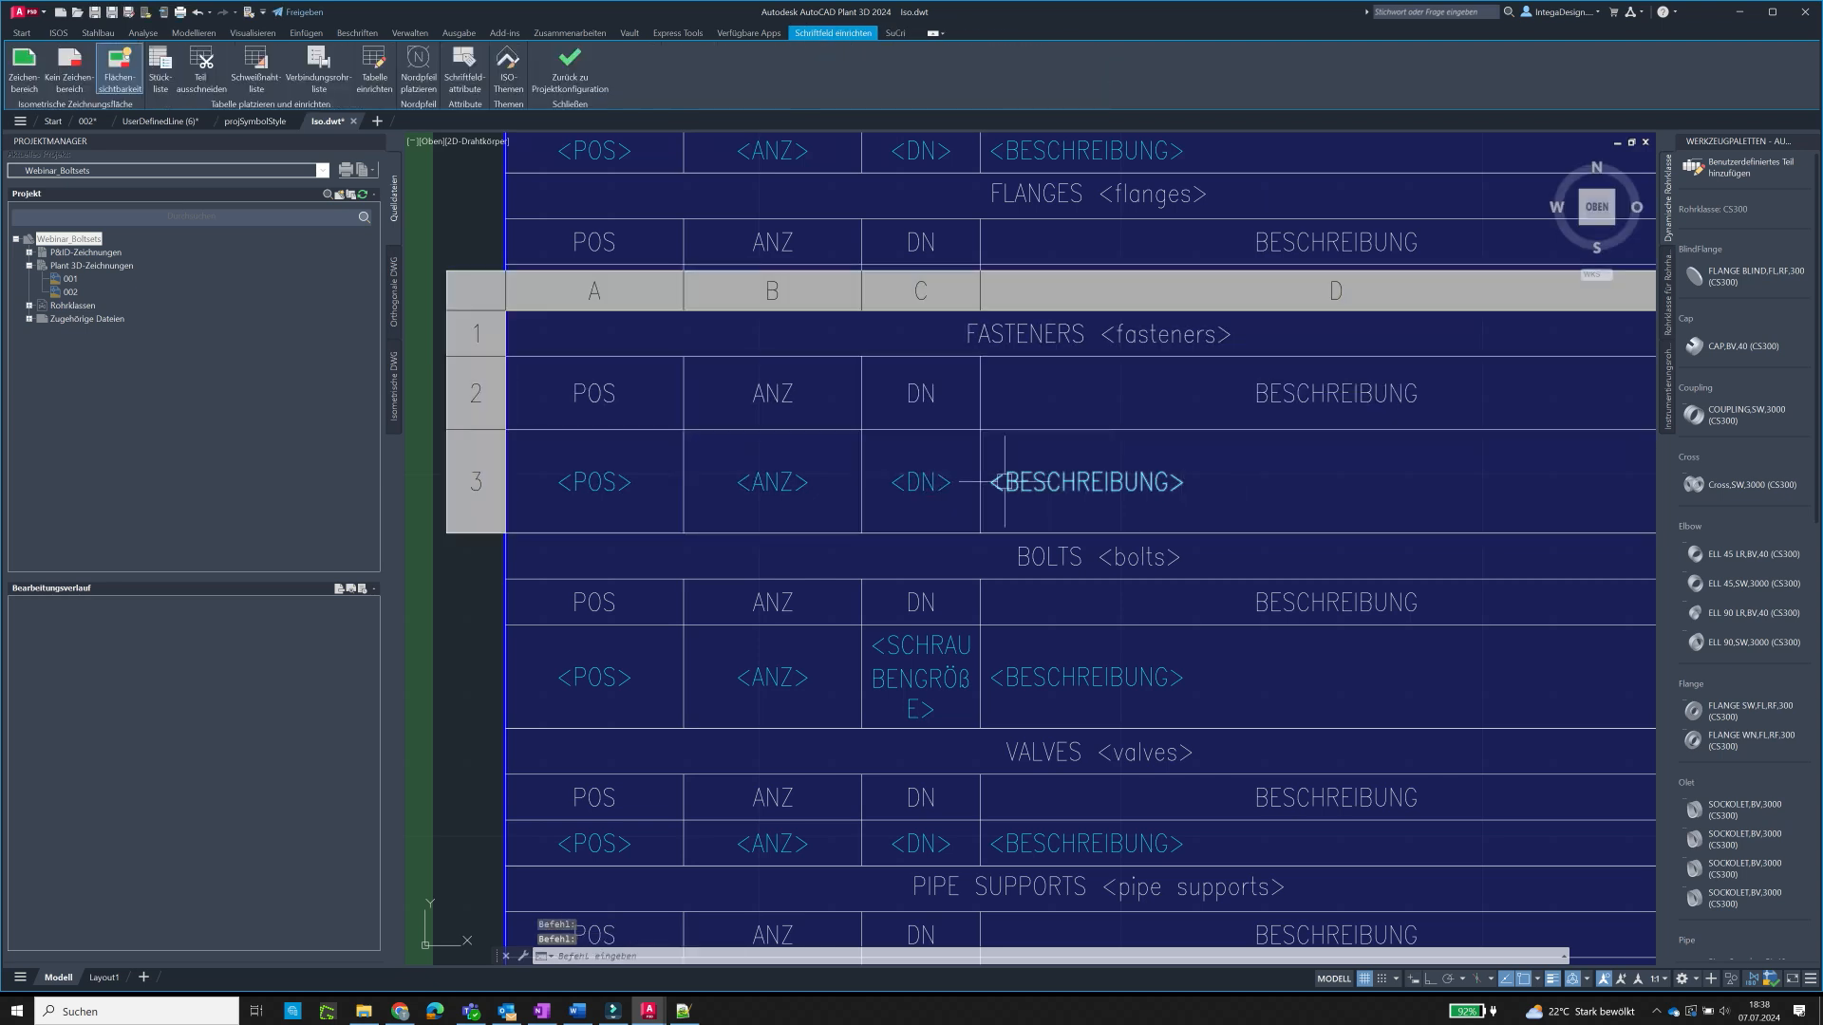
scroll(1003, 487, down, 2)
scroll(1122, 531, up, 2)
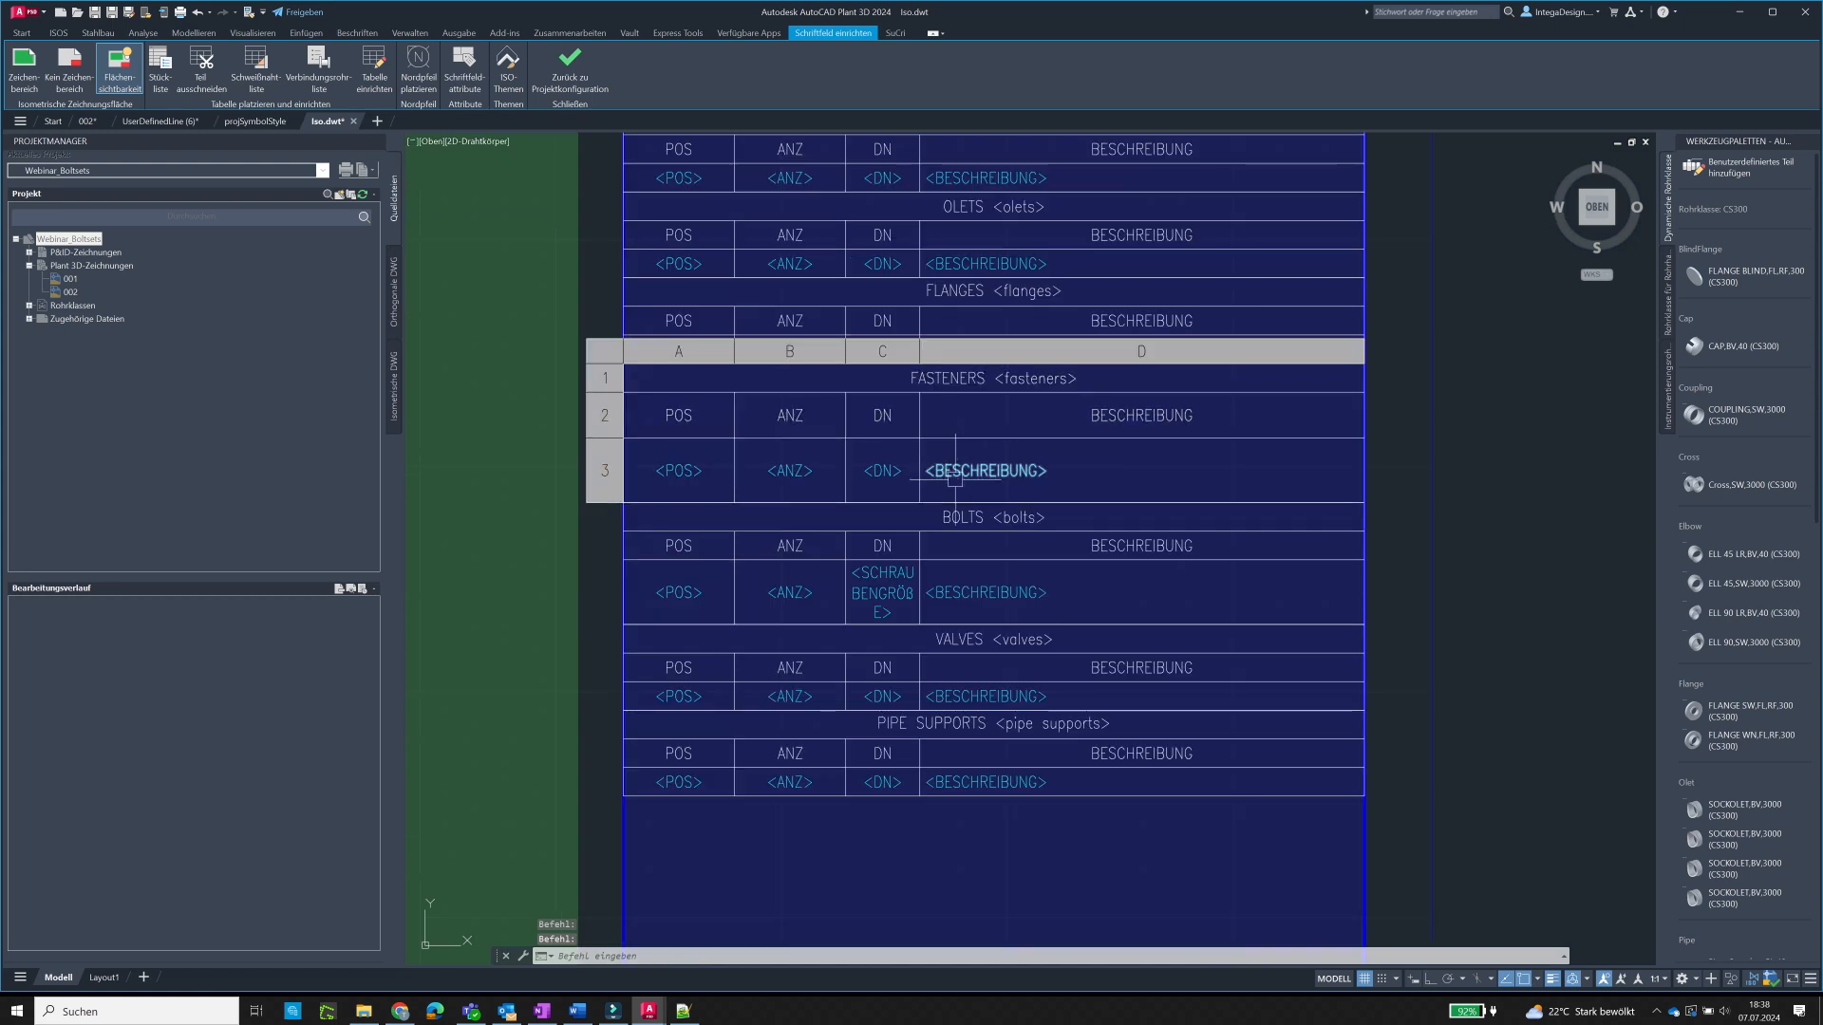
middle_drag(954, 479, 955, 572)
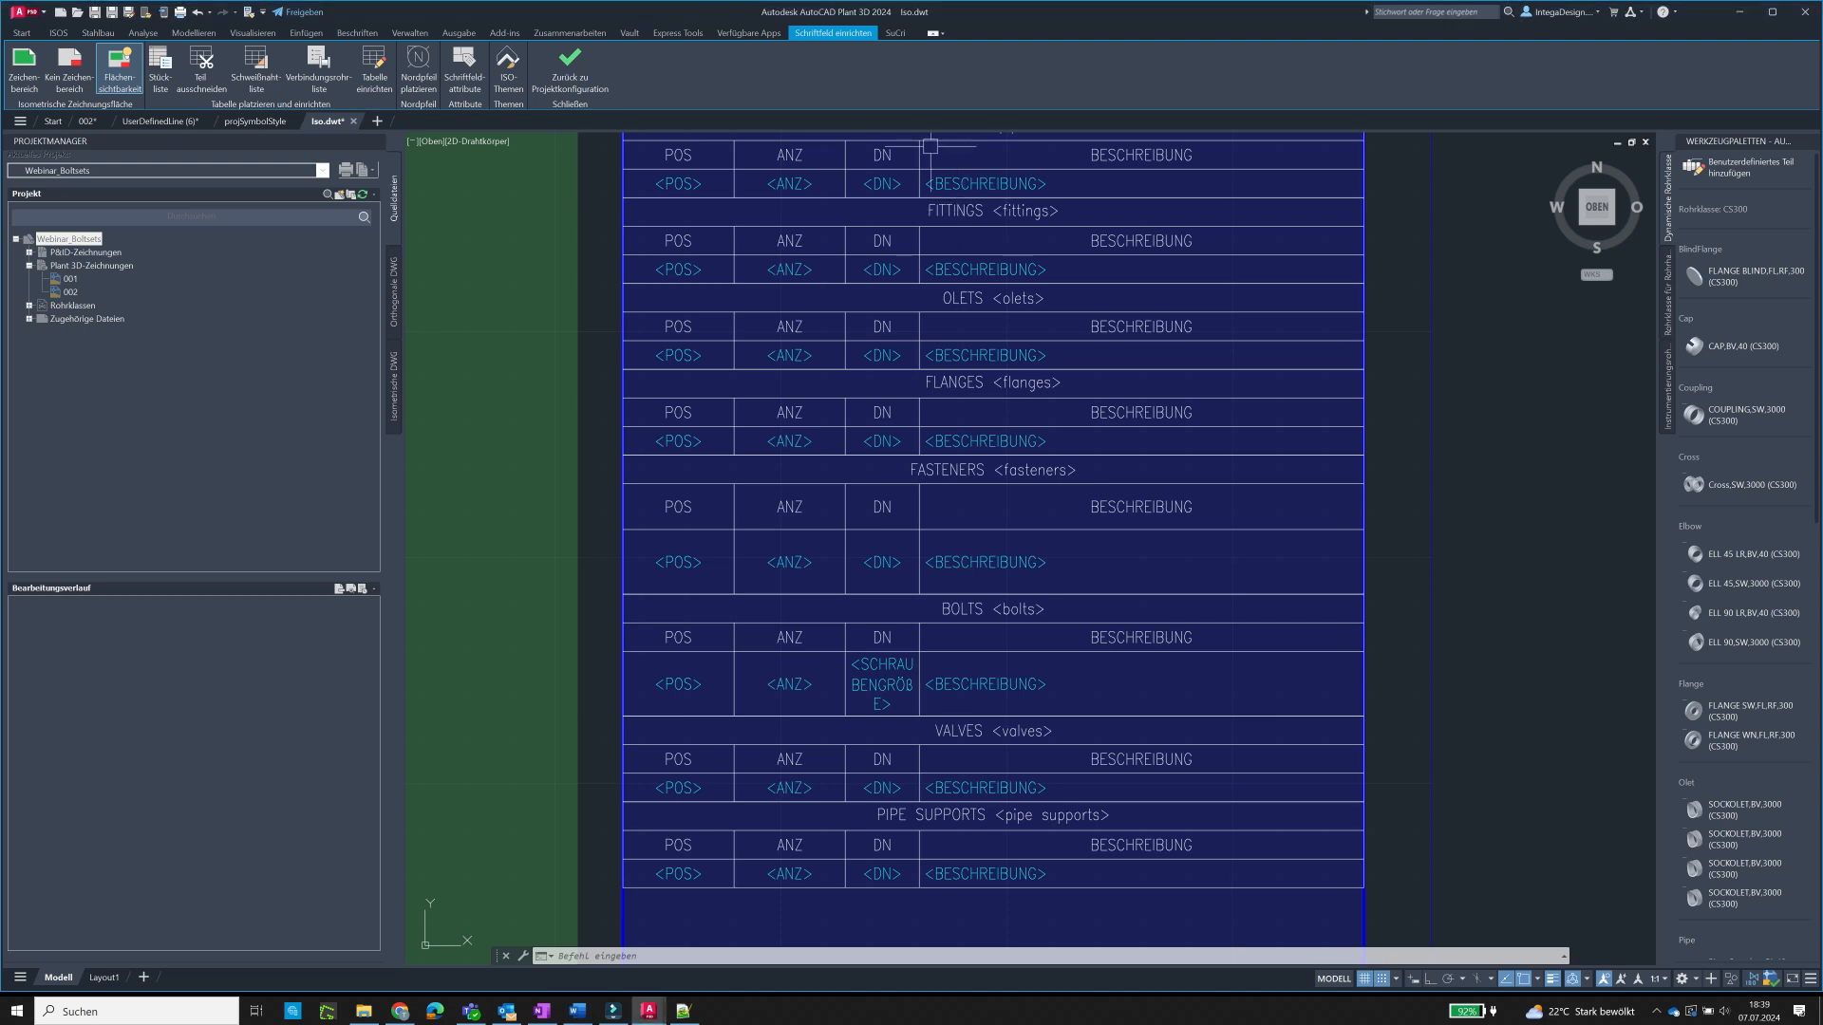
- Widen the DN column of the PIPE table by moving its border with the BESCHREIBUNG column
click(944, 249)
scroll(943, 246, up, 2)
scroll(944, 249, down, 8)
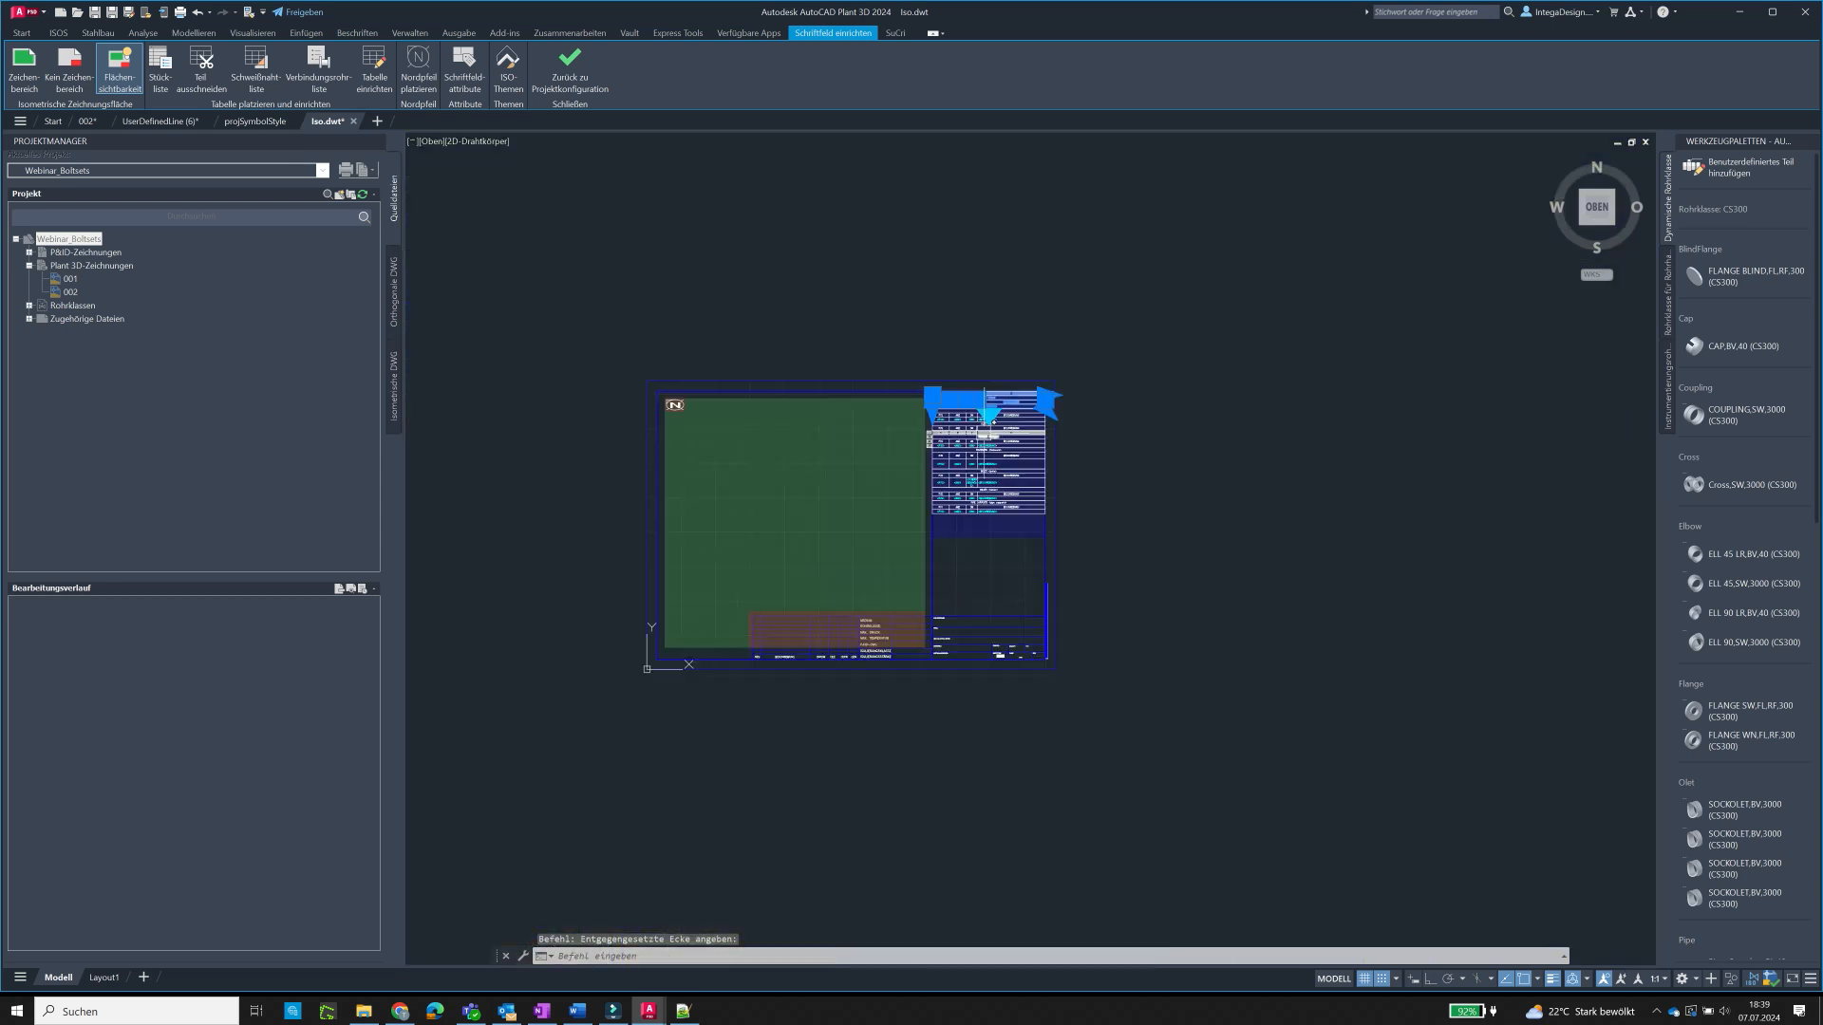
scroll(997, 407, up, 6)
scroll(1035, 423, up, 3)
scroll(1040, 283, down, 2)
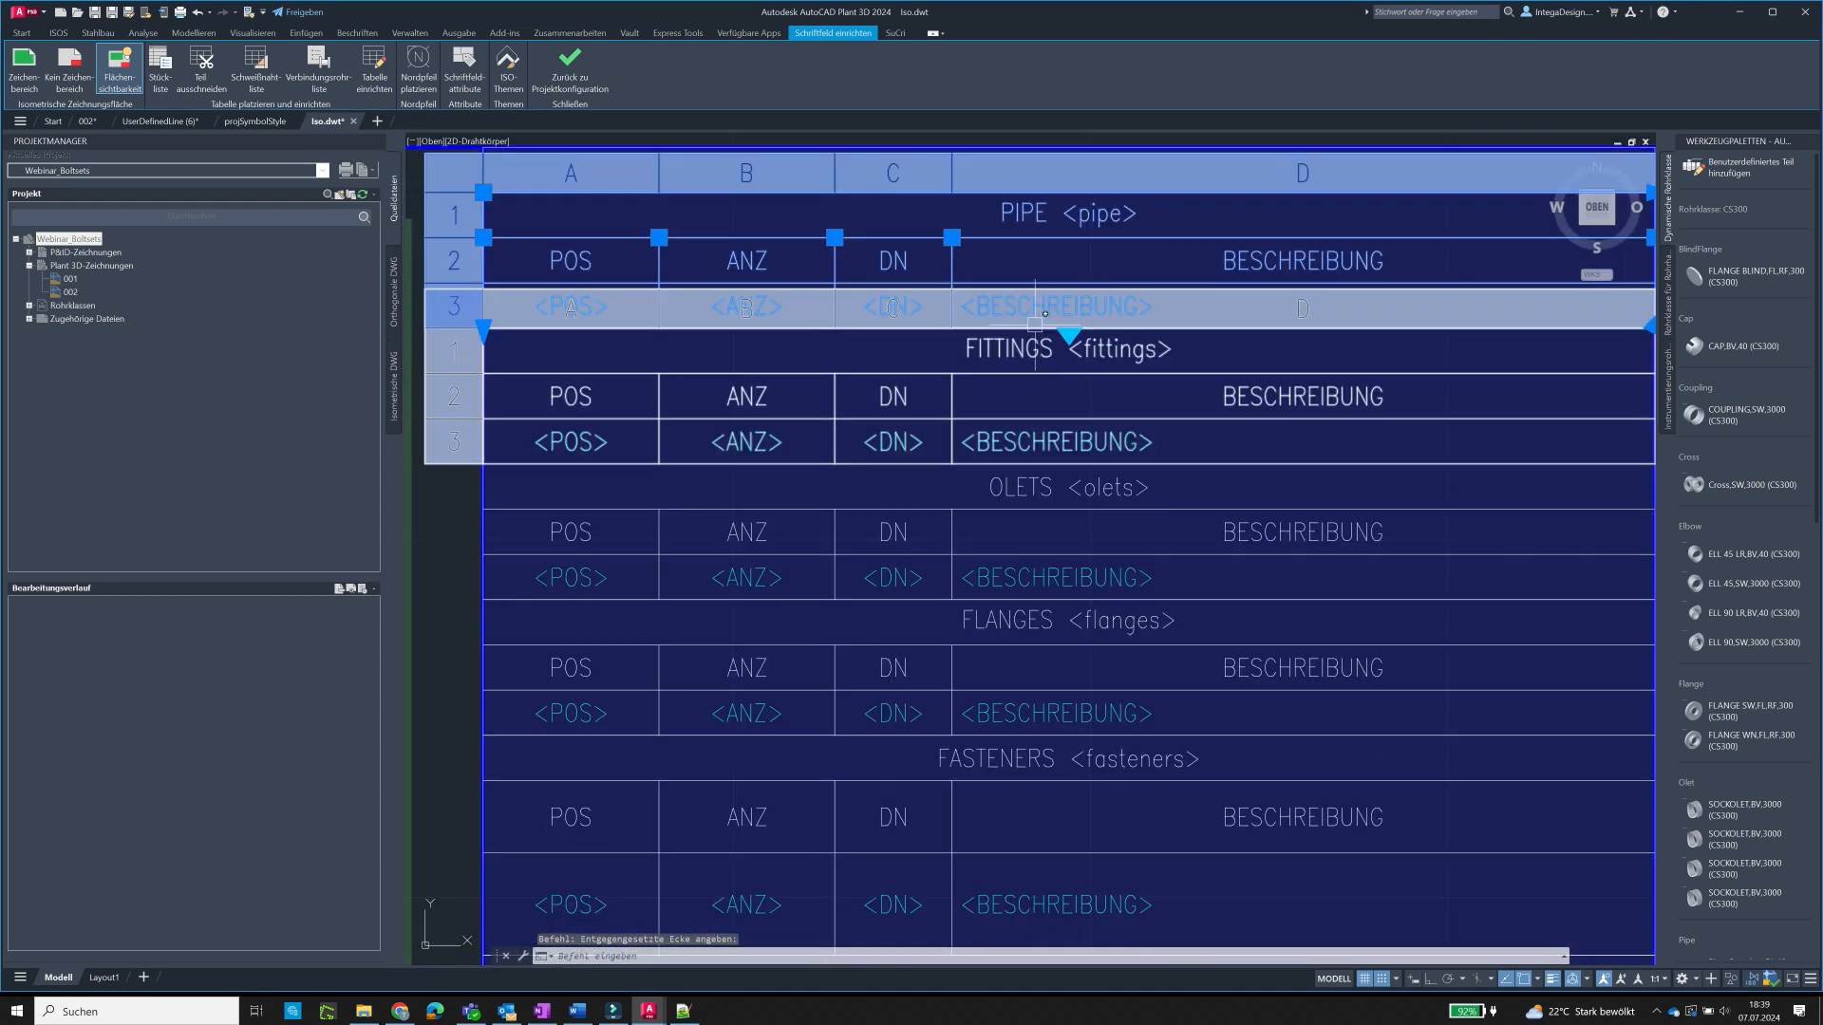
click(951, 237)
click(1083, 238)
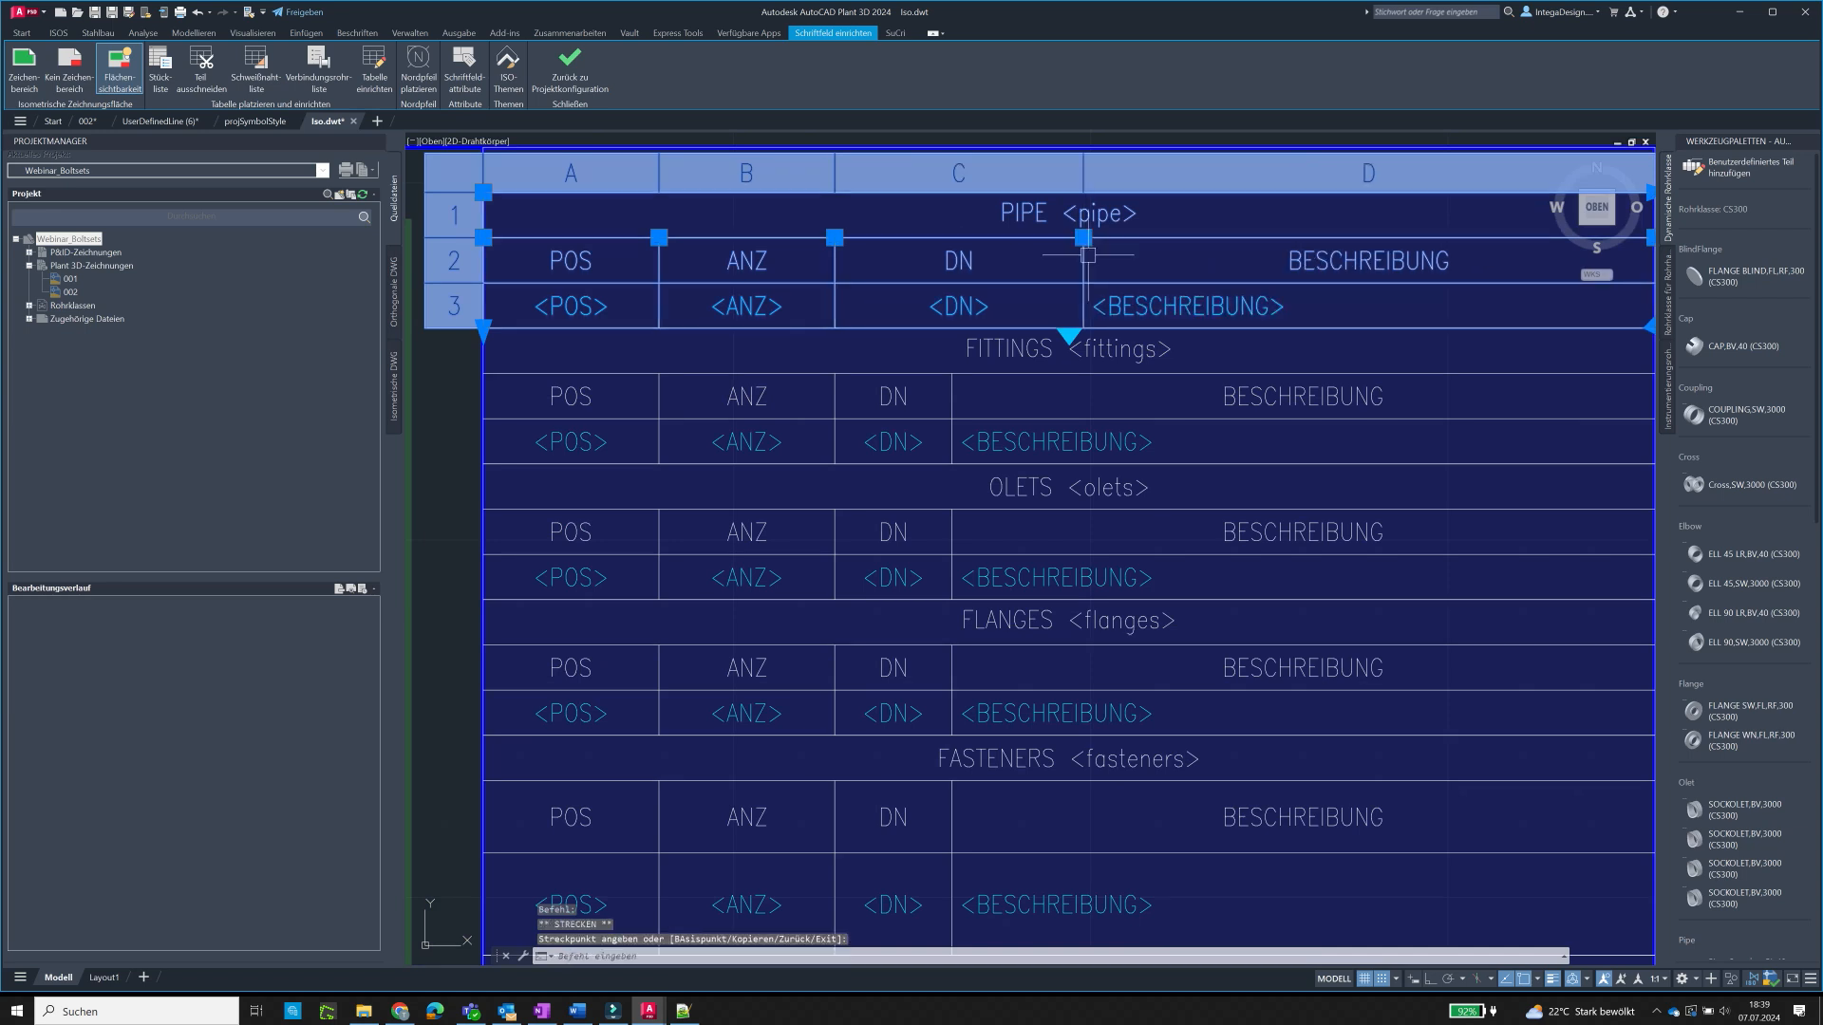
- Widen the DN columns of the FITTINGS, OLETS and FLANGES tables to line up with the PIPE table
click(952, 392)
click(951, 373)
click(1083, 373)
key(Escape)
click(976, 510)
click(951, 509)
click(1086, 401)
click(959, 665)
click(952, 646)
click(1084, 539)
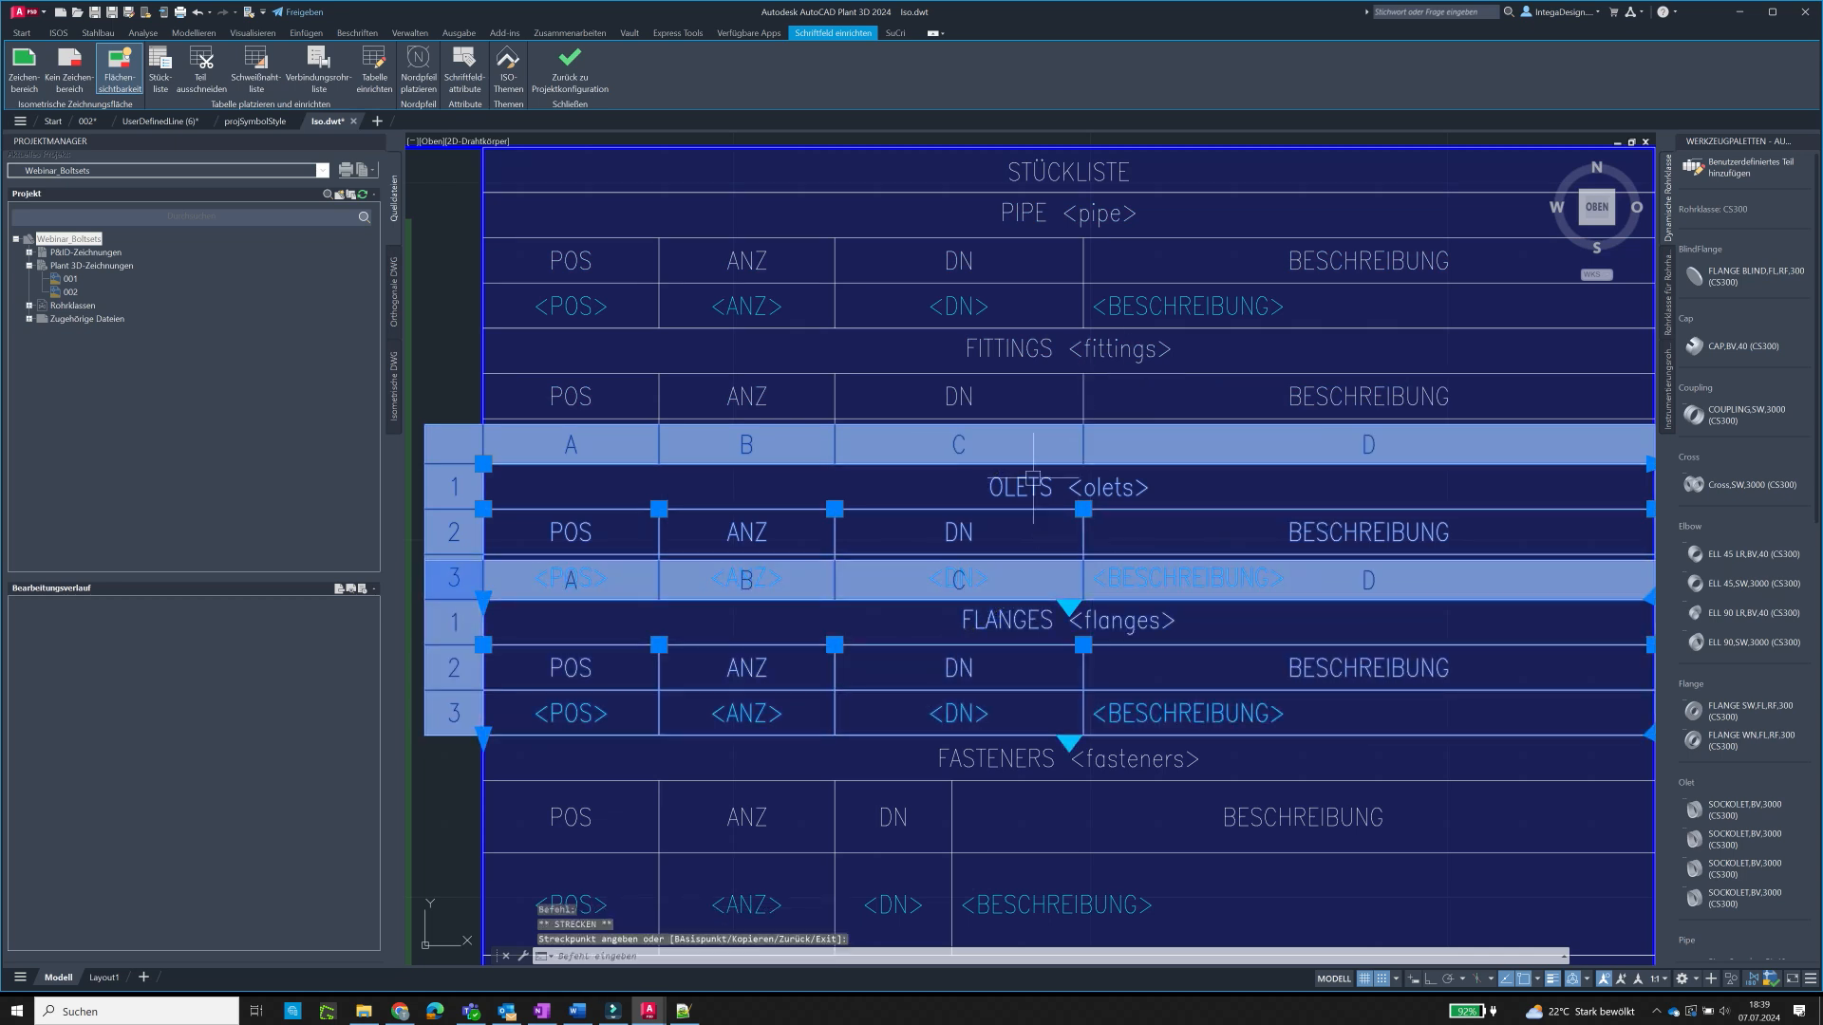
- Widen the DN column of the FASTENERS table to line up with the FLANGES table above it
scroll(1002, 404, down, 4)
scroll(1013, 670, up, 4)
click(938, 399)
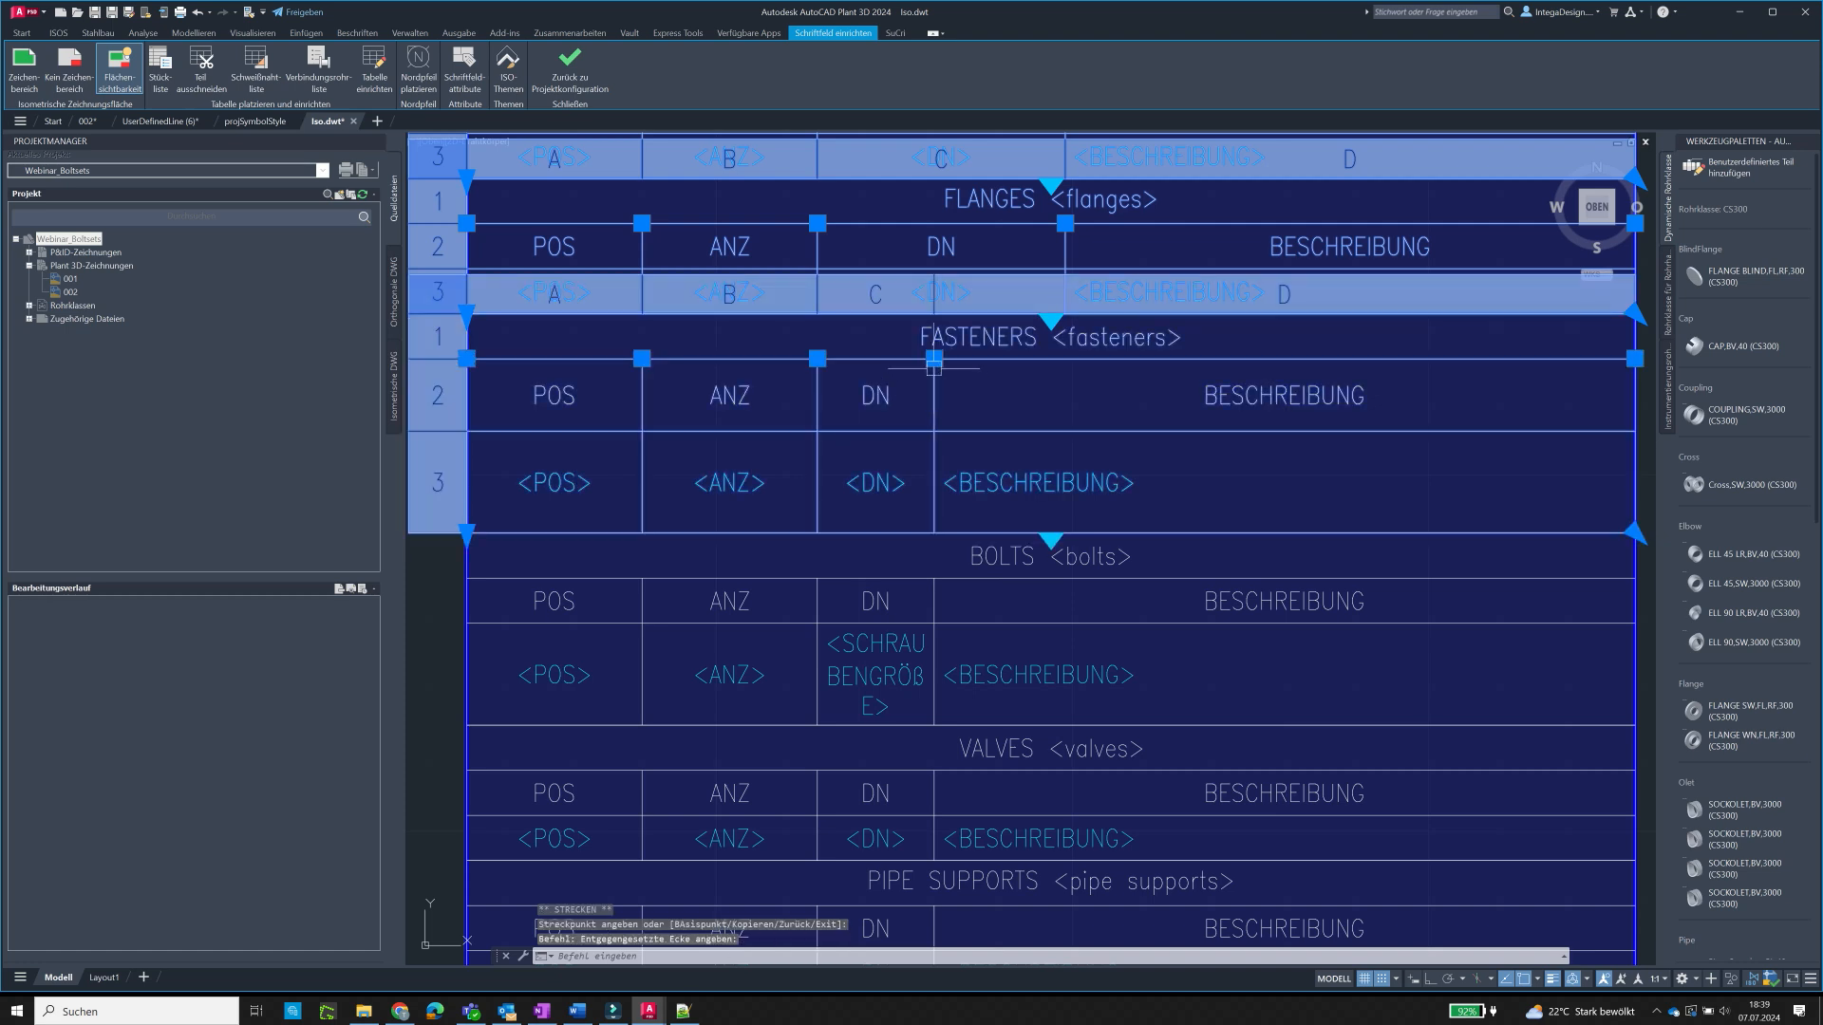
click(937, 369)
key(Escape)
click(939, 382)
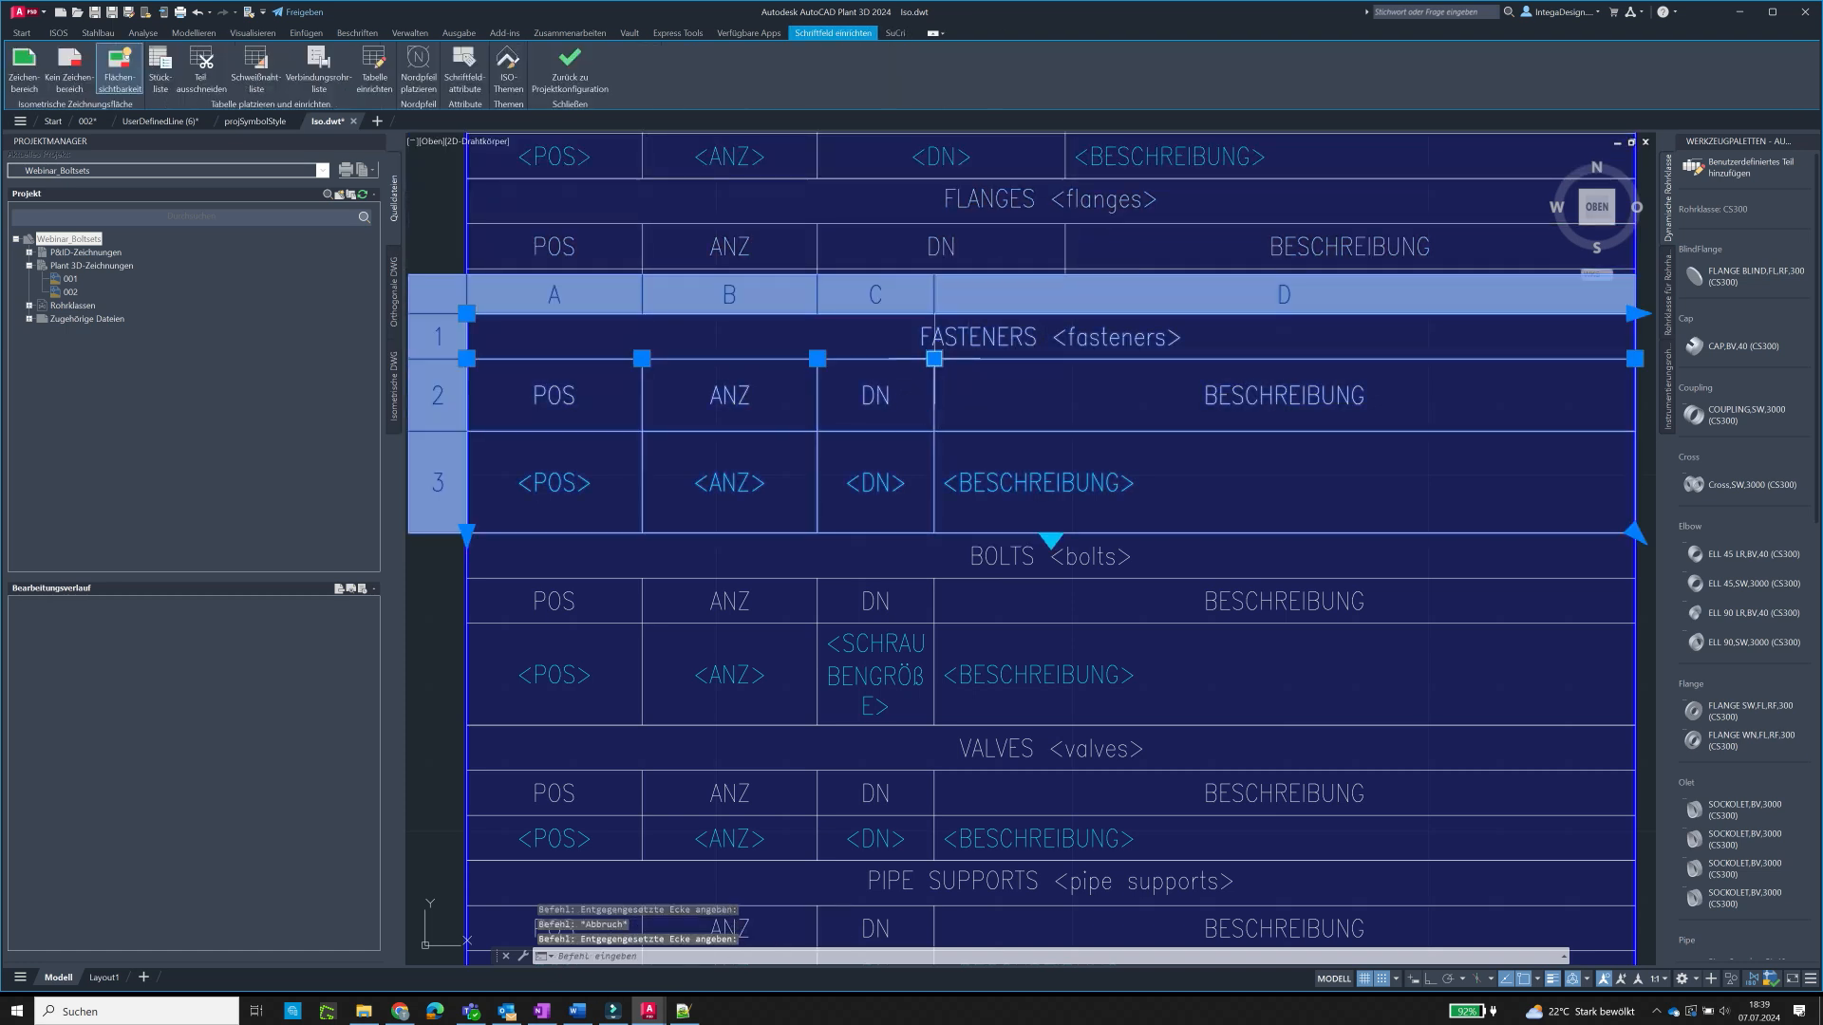
click(934, 359)
click(1066, 245)
key(Escape)
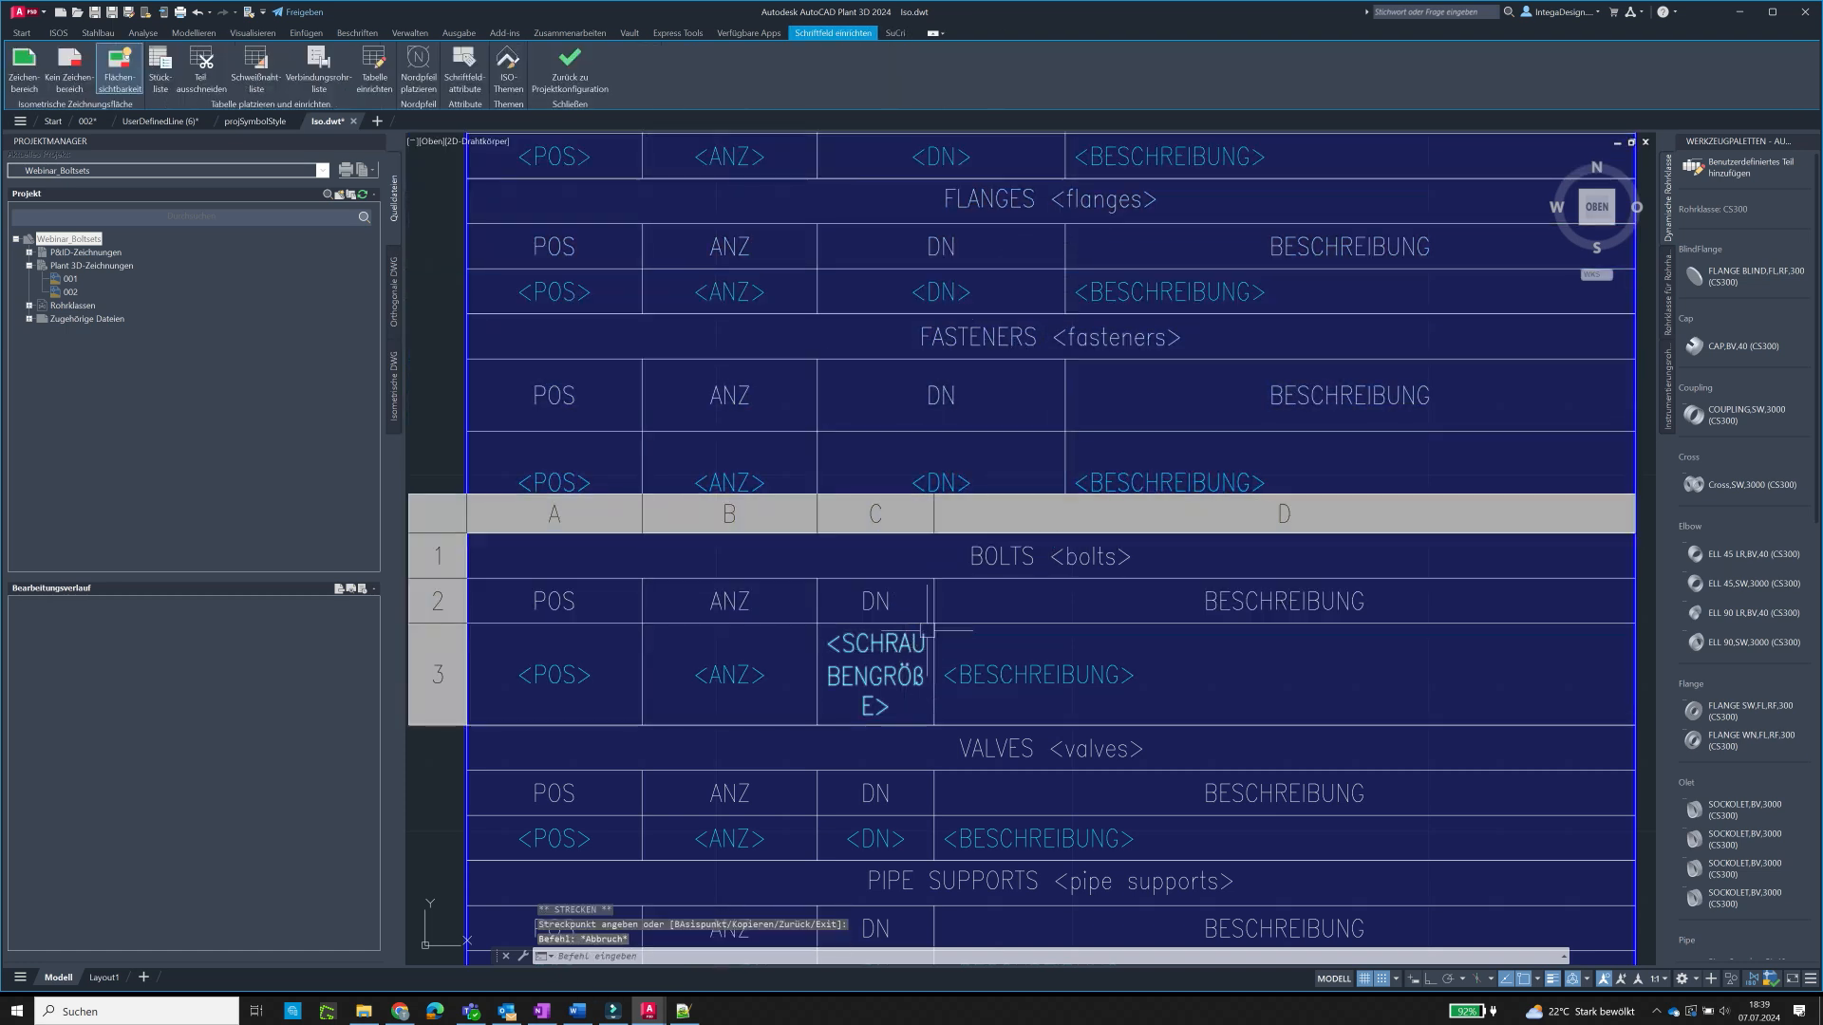
- Widen the DN column of the BOLTS table to line up with the FASTENERS table above it
click(935, 610)
click(934, 578)
click(1066, 439)
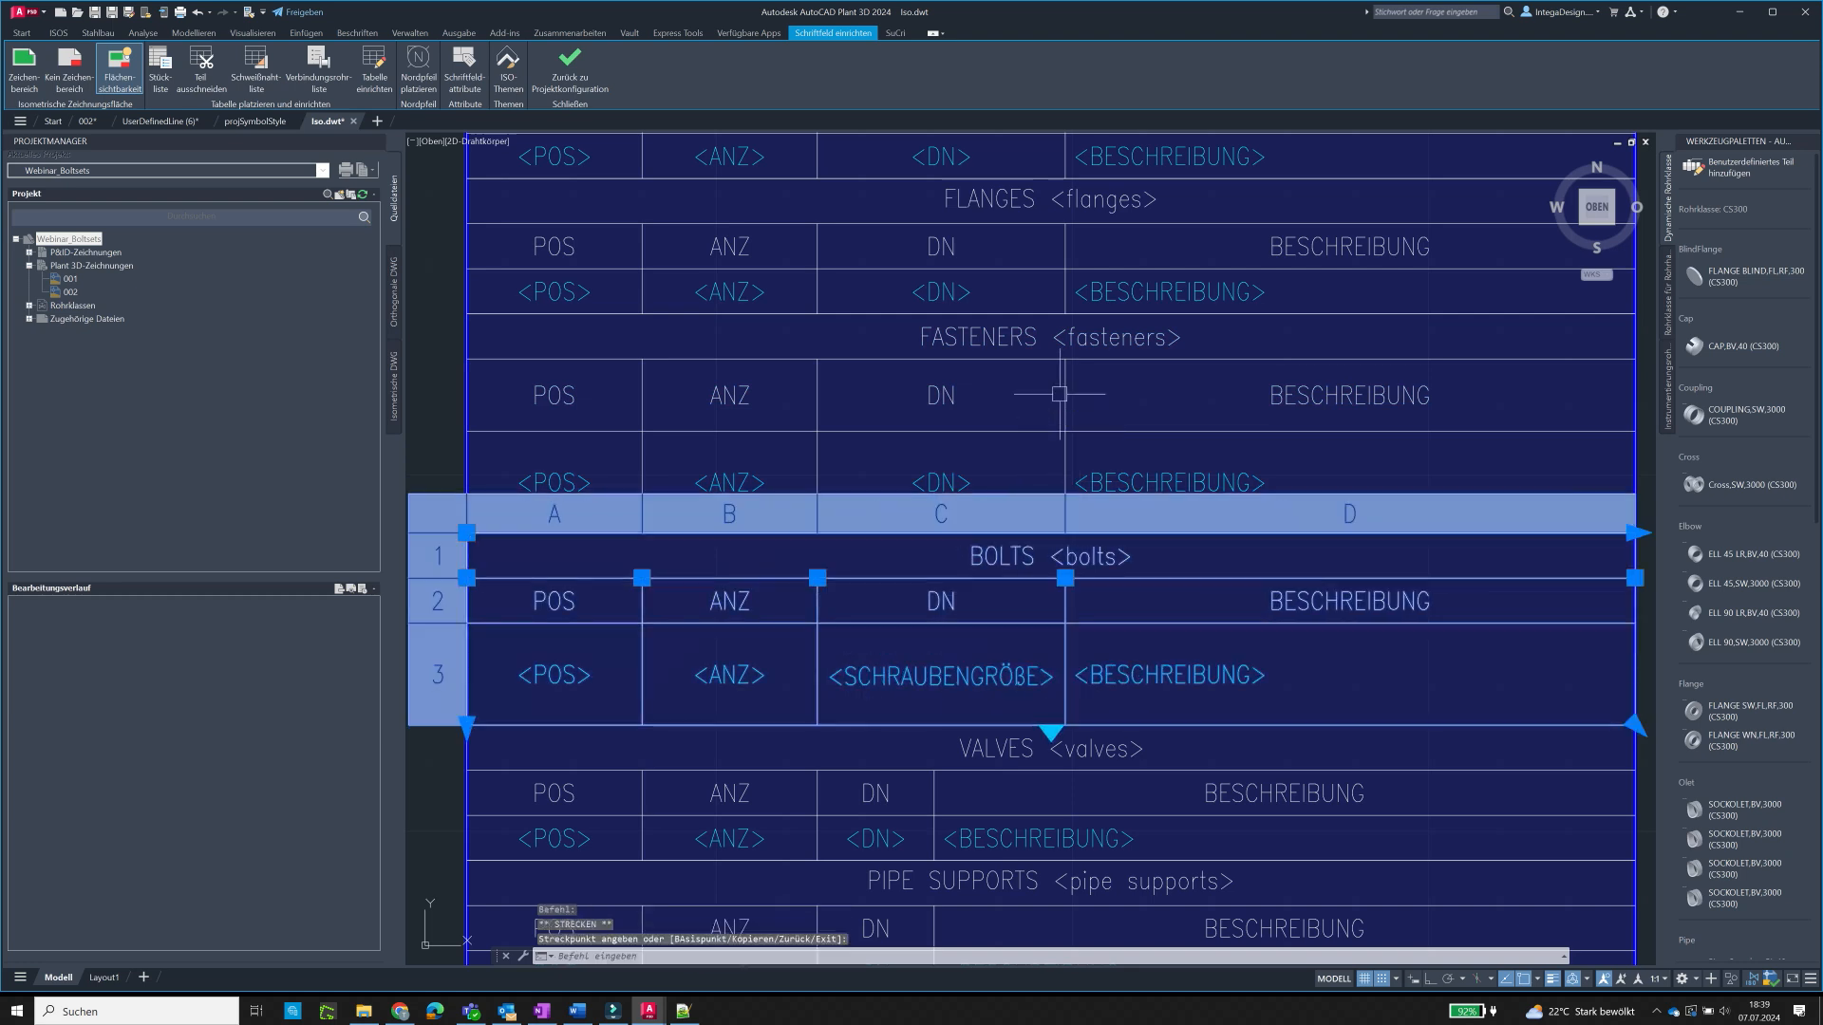
scroll(1054, 380, down, 2)
key(Escape)
- Widen the DN columns of the VALVES and PIPE SUPPORTS tables to line up with the BOLTS table
click(959, 790)
click(971, 619)
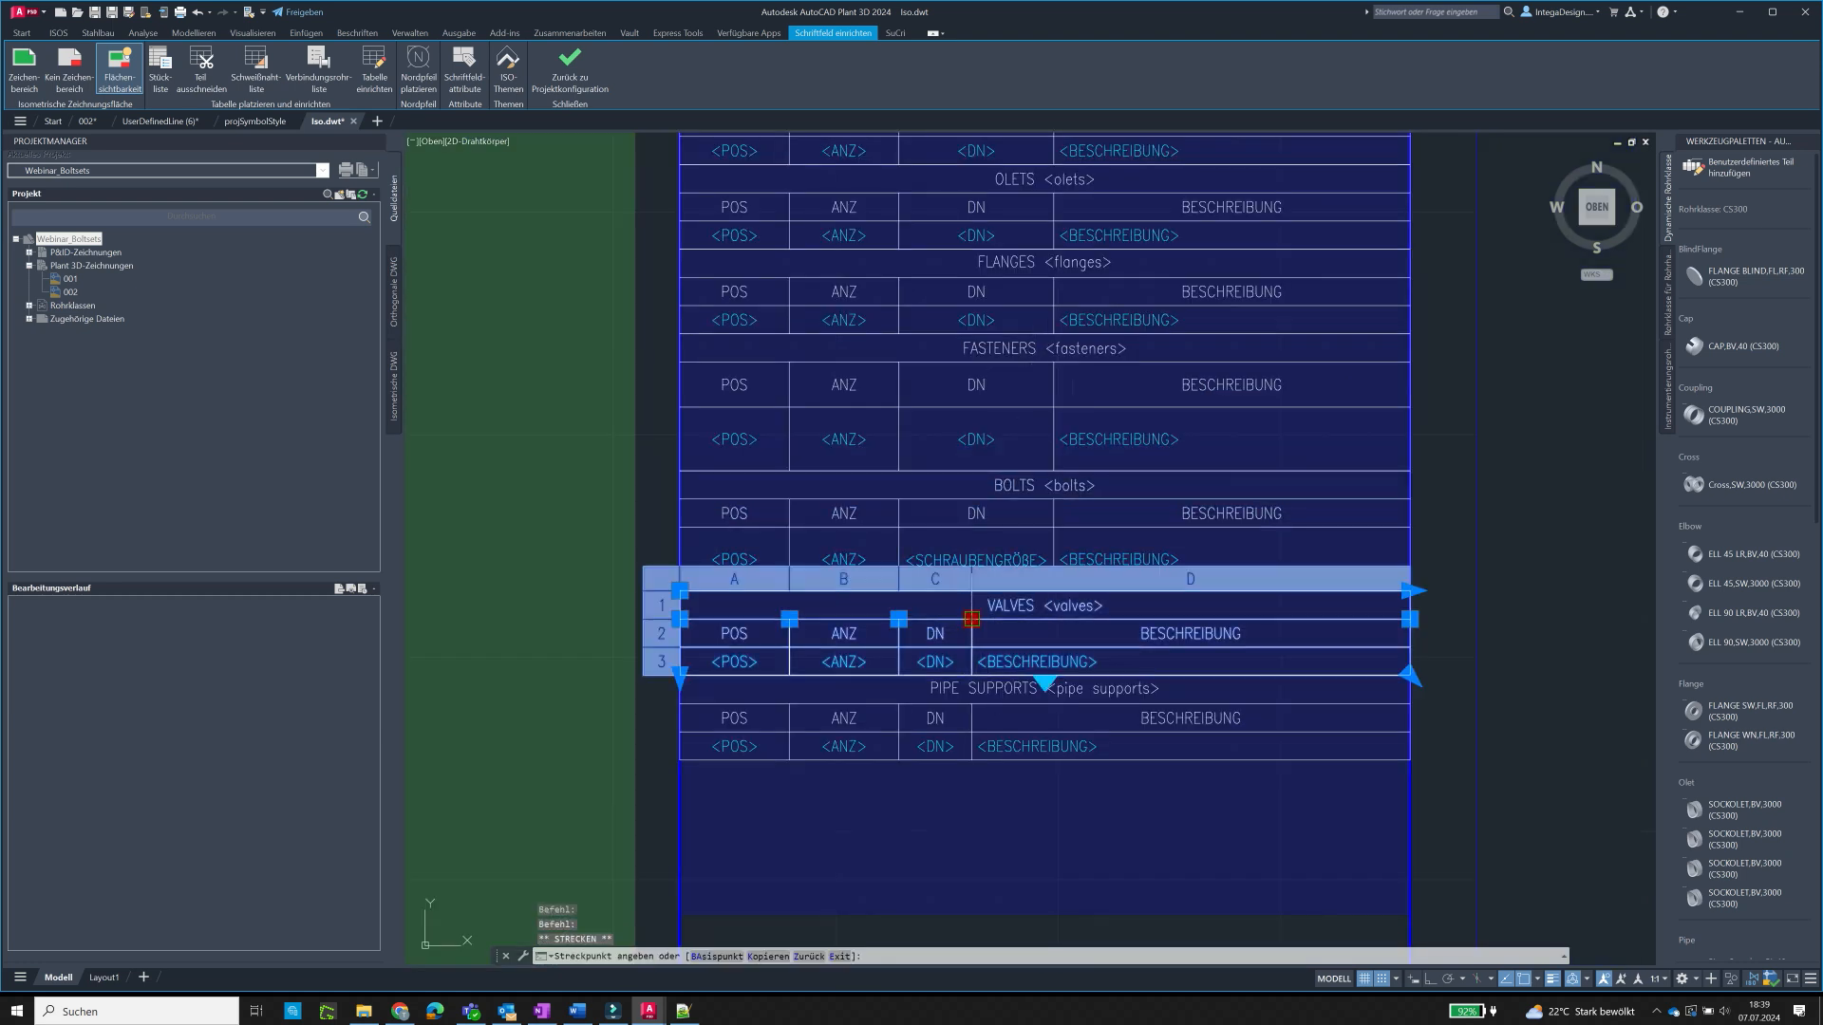
click(1054, 513)
key(Escape)
click(990, 703)
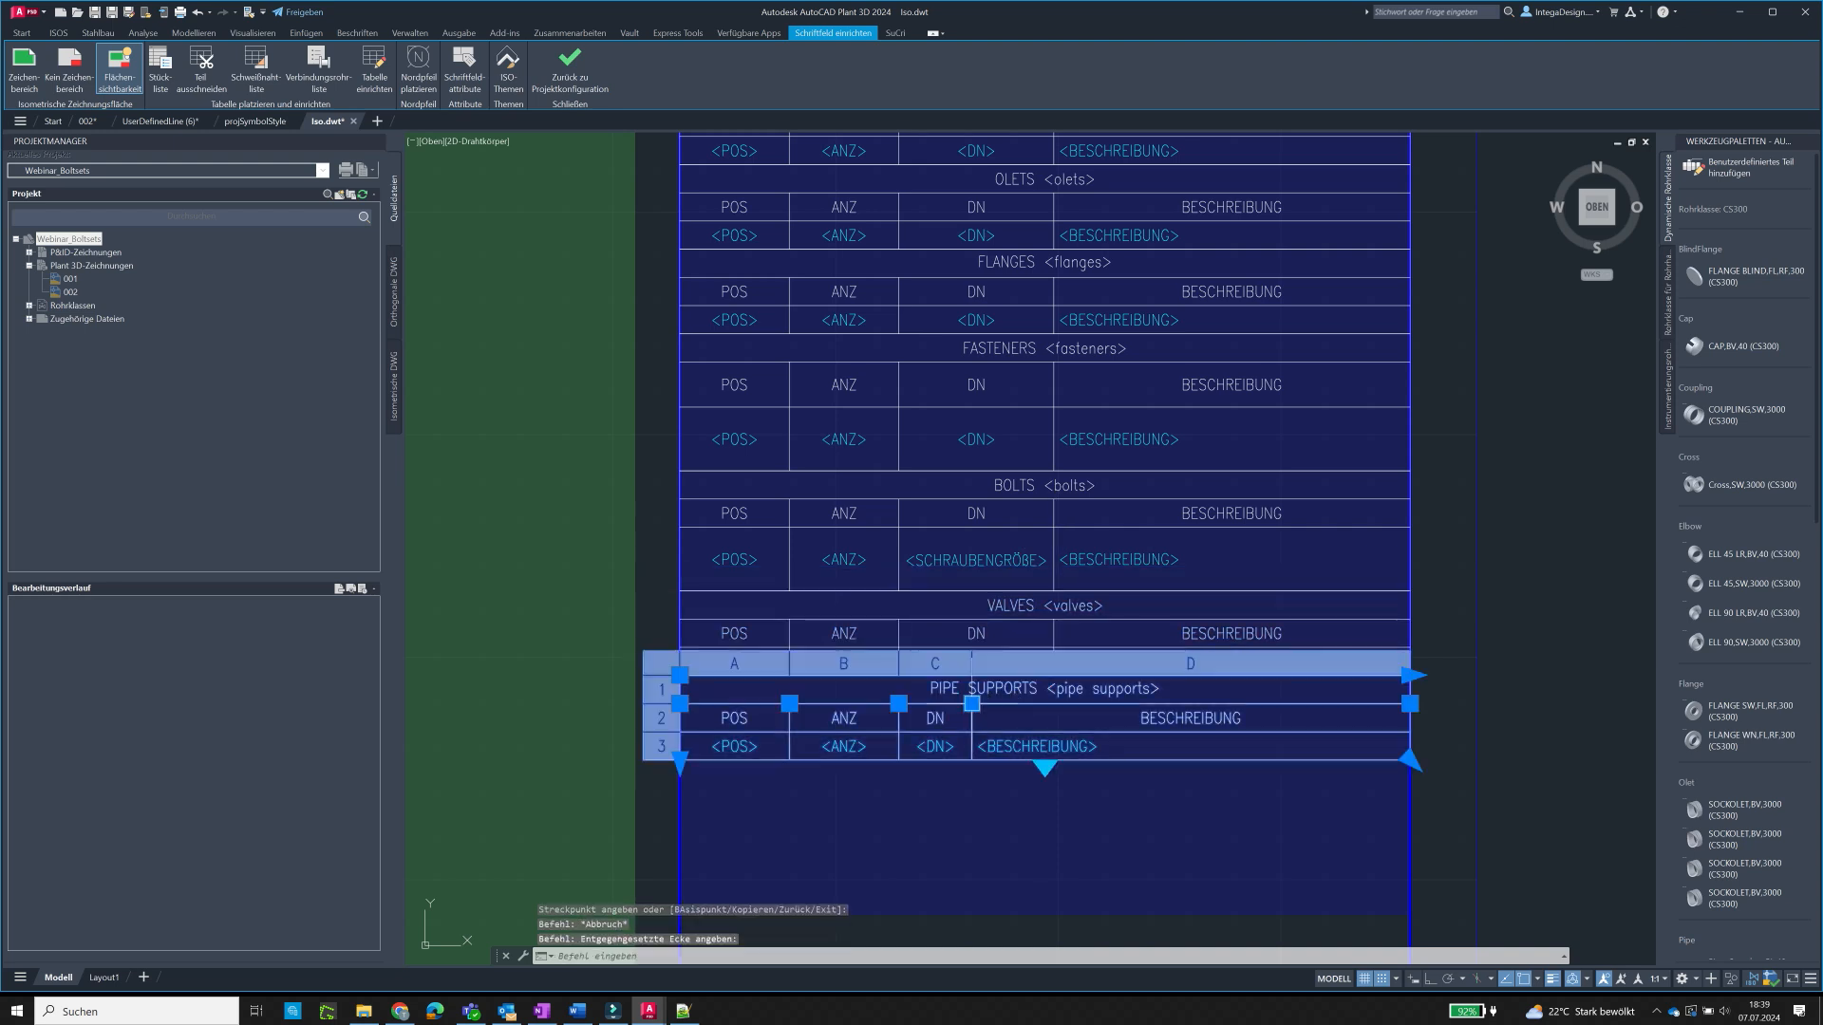
click(972, 704)
click(1054, 537)
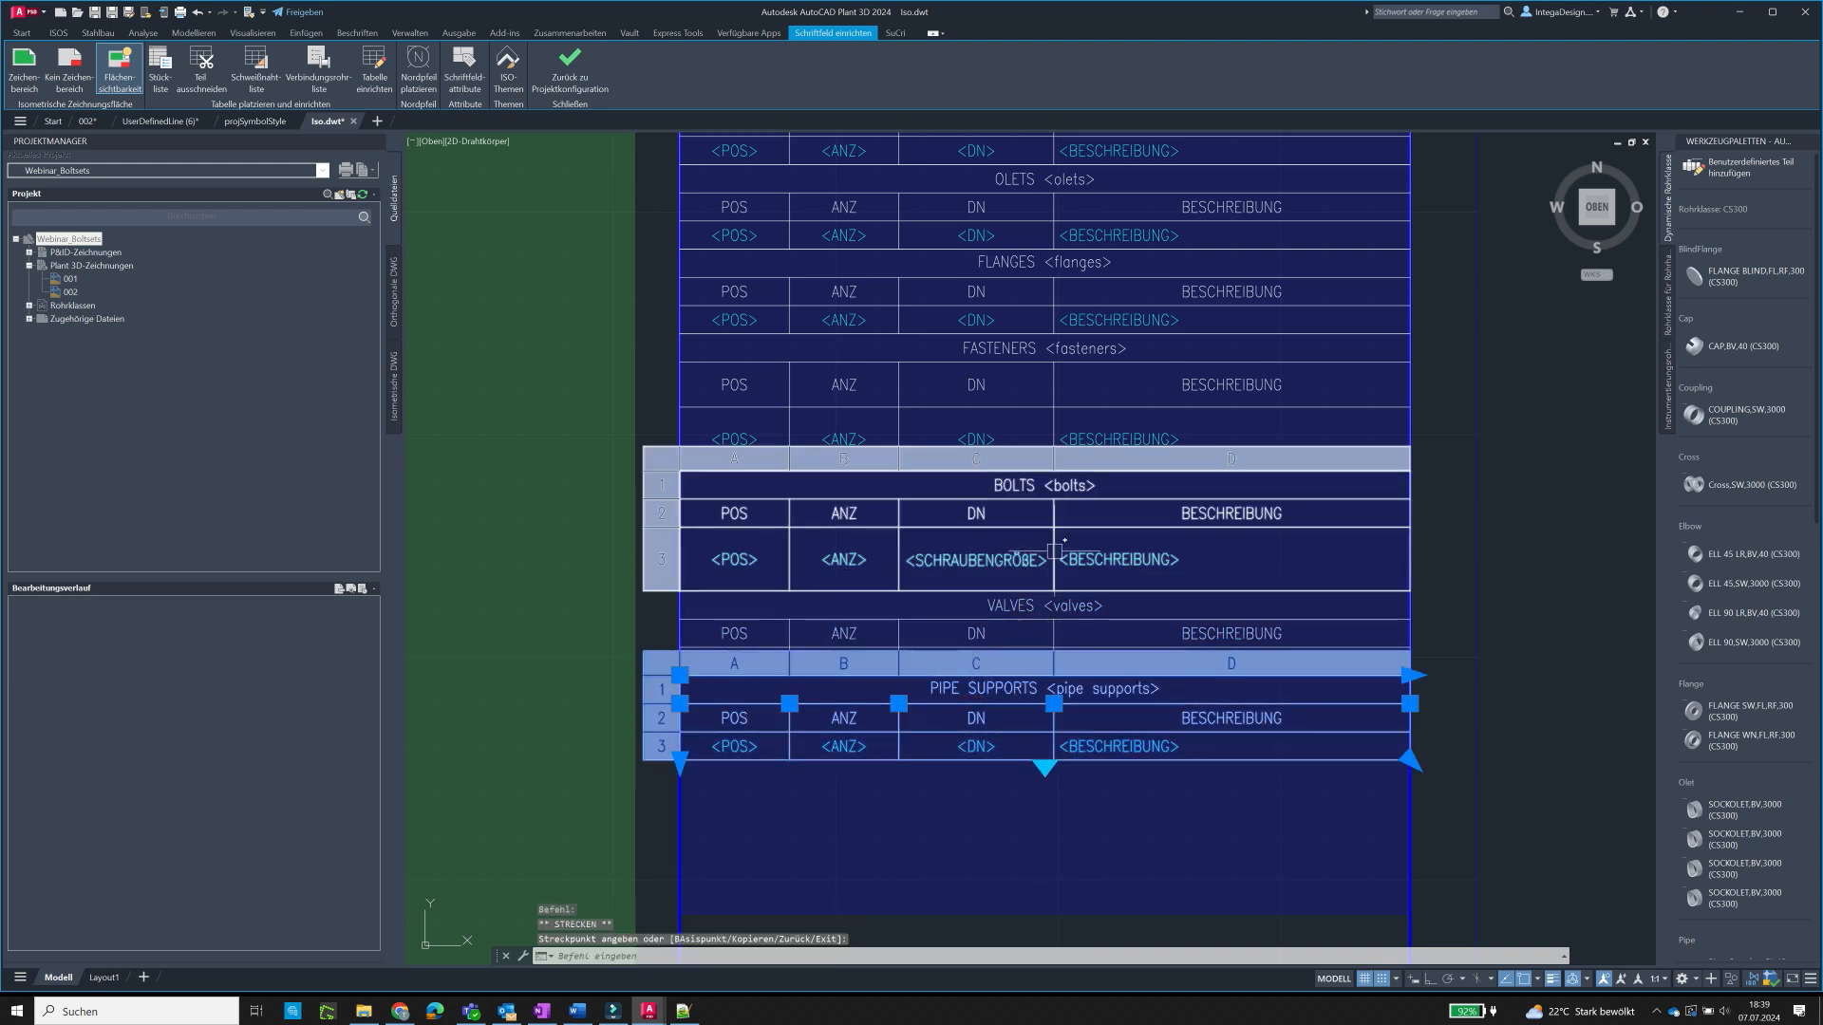
key(Escape)
- Compress the PIPE table to its minimum row height by stretching its lower edge upward past the top of the list
scroll(1044, 536, down, 4)
scroll(1036, 535, up, 3)
click(938, 219)
click(882, 202)
scroll(882, 202, up, 3)
click(799, 275)
scroll(793, 355, down, 3)
click(778, 165)
key(Escape)
- Compress the FITTINGS, OLETS and FLANGES tables to their minimum row heights by stretching their lower edges upward, switching ortho mode on
click(826, 366)
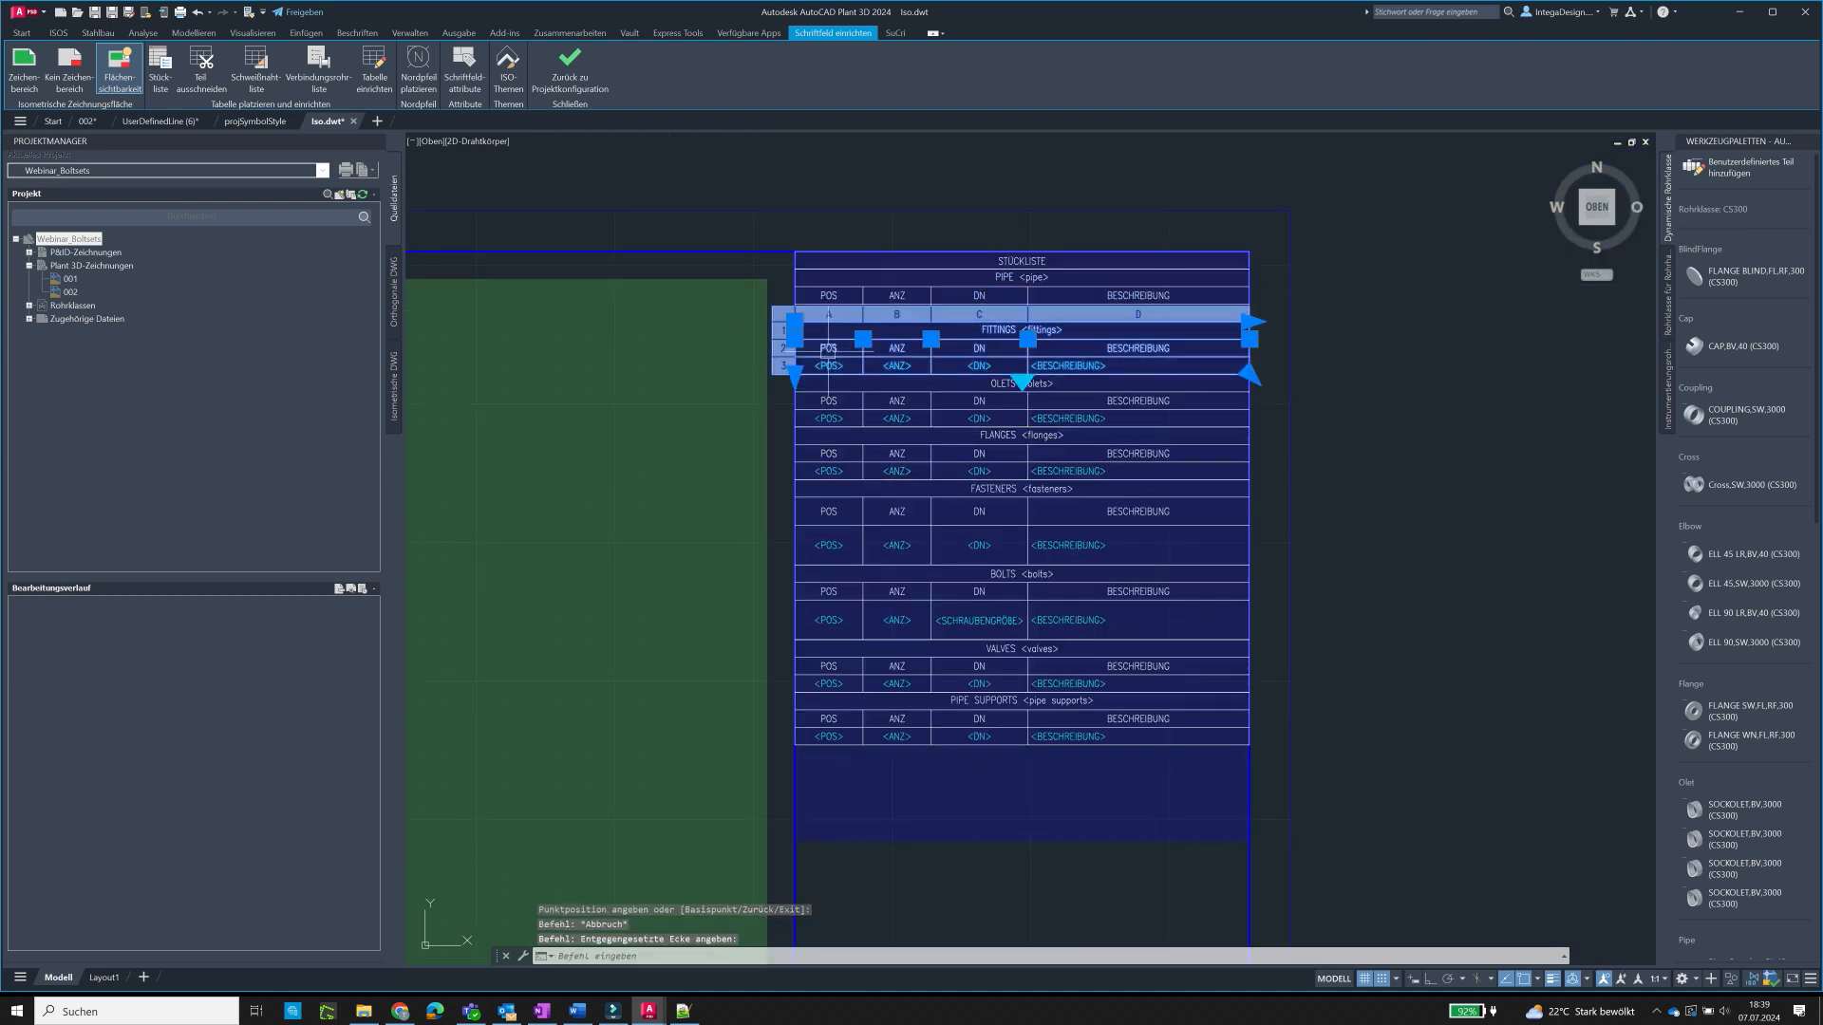
click(795, 377)
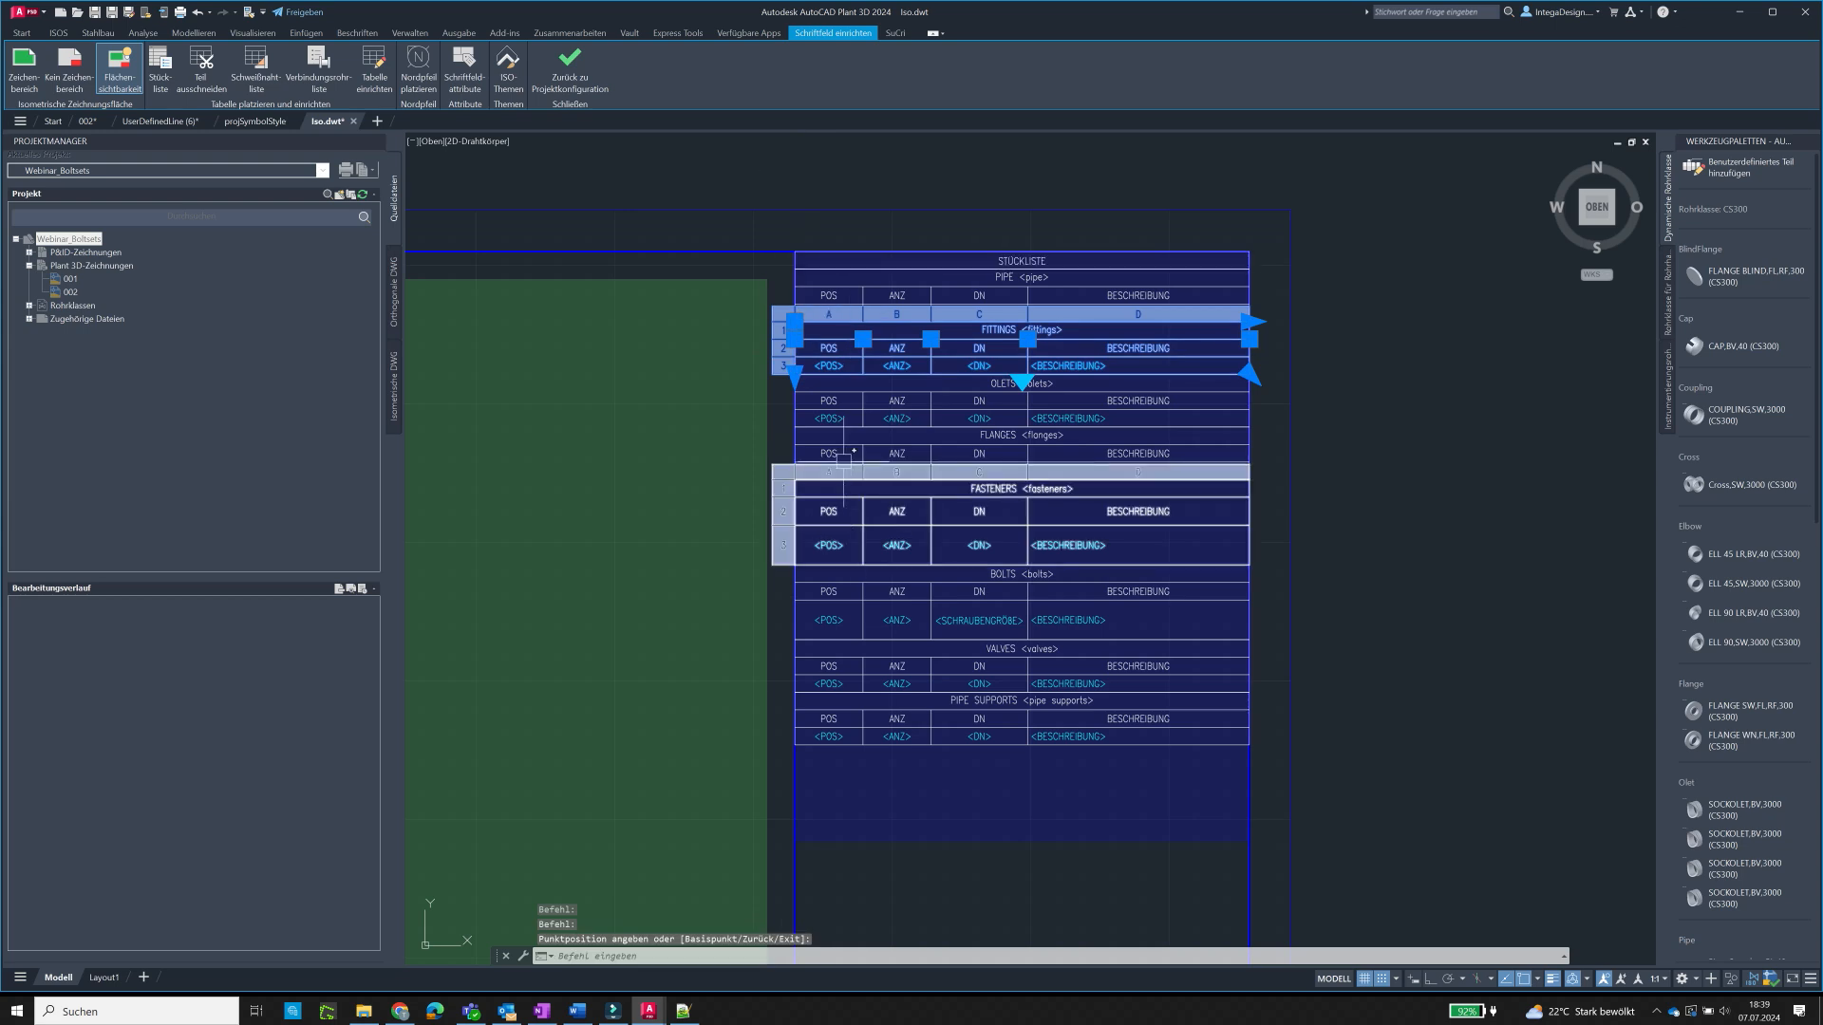
key(Escape)
click(835, 413)
click(831, 413)
click(795, 430)
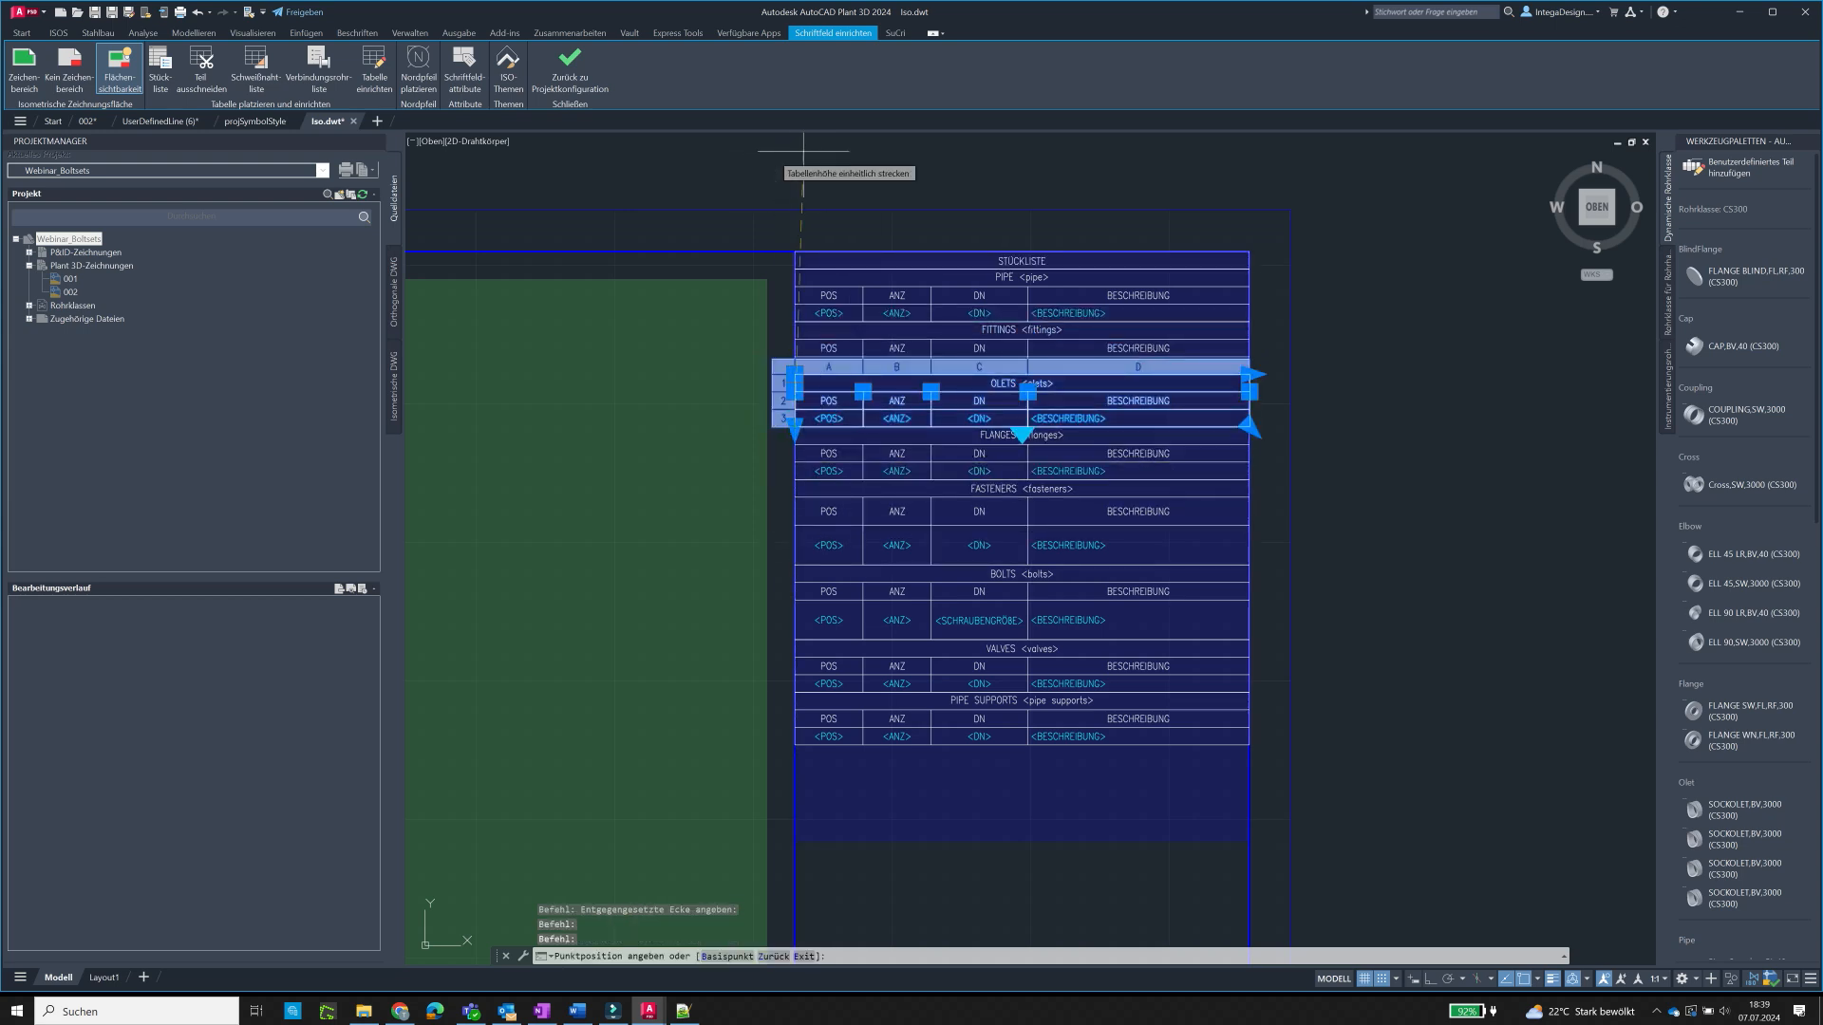
key(F8)
click(780, 168)
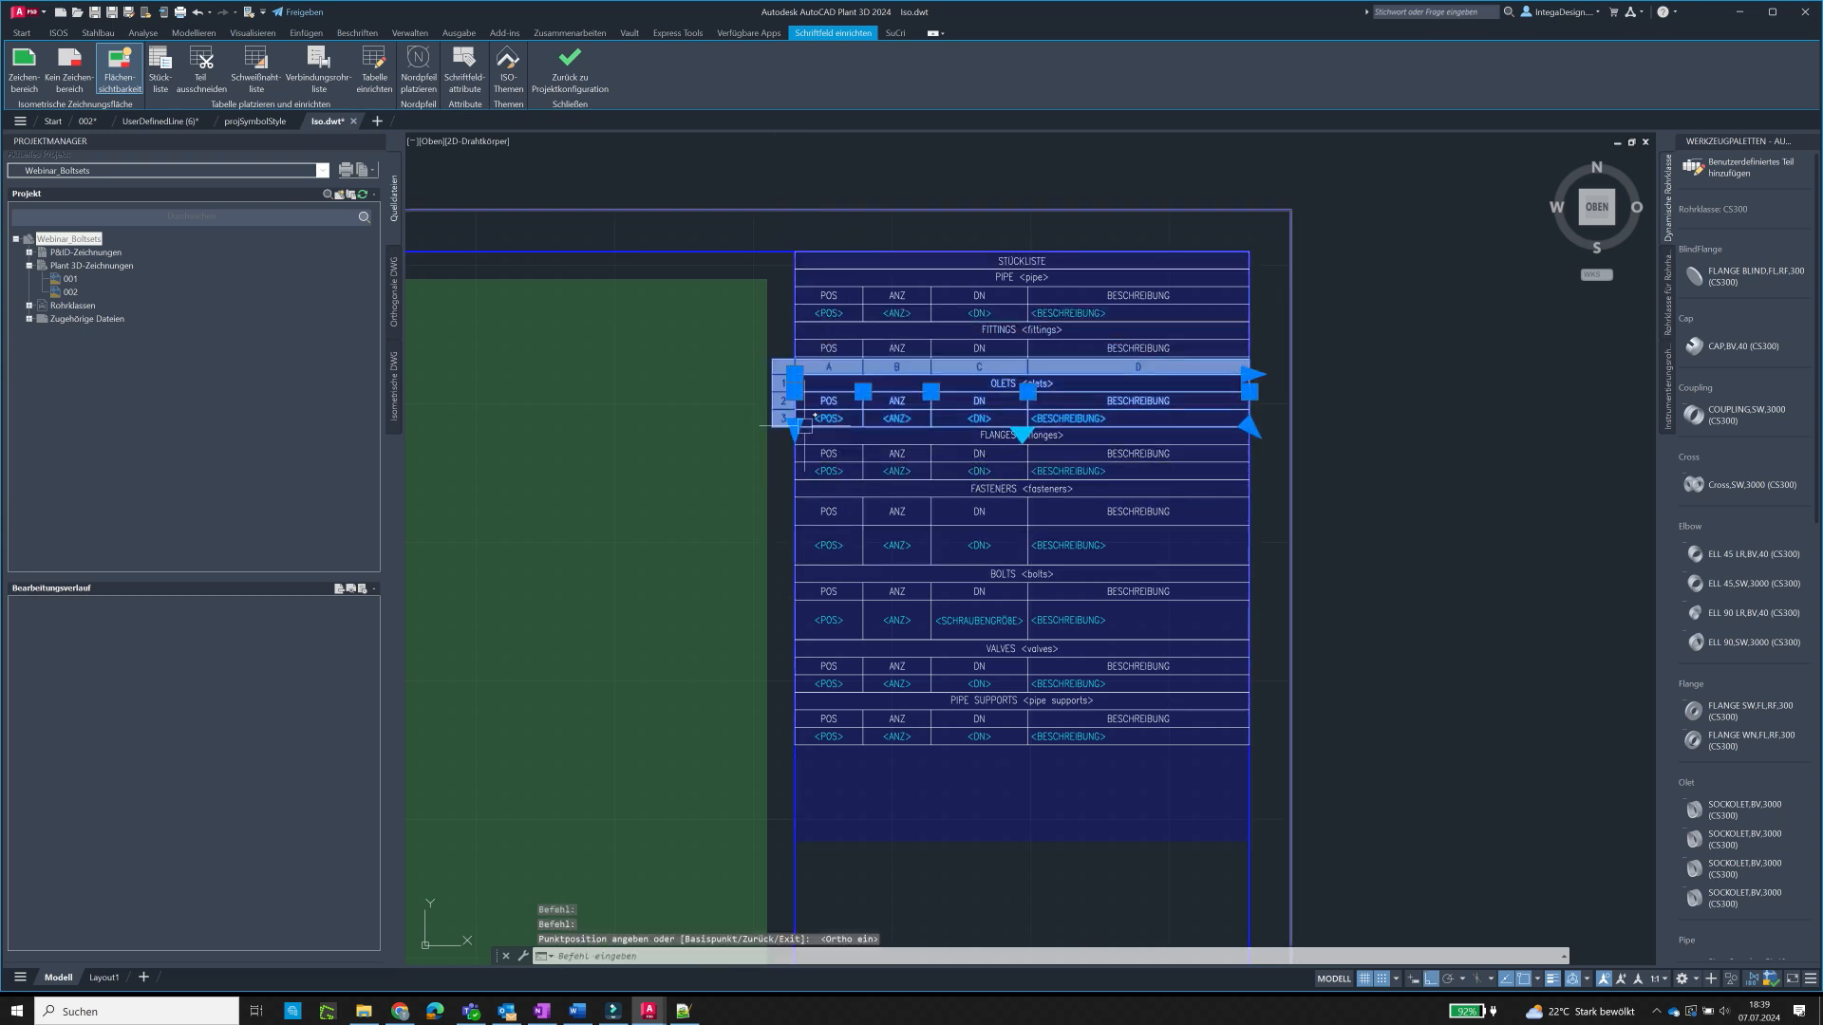
key(Escape)
click(824, 464)
click(795, 483)
key(Escape)
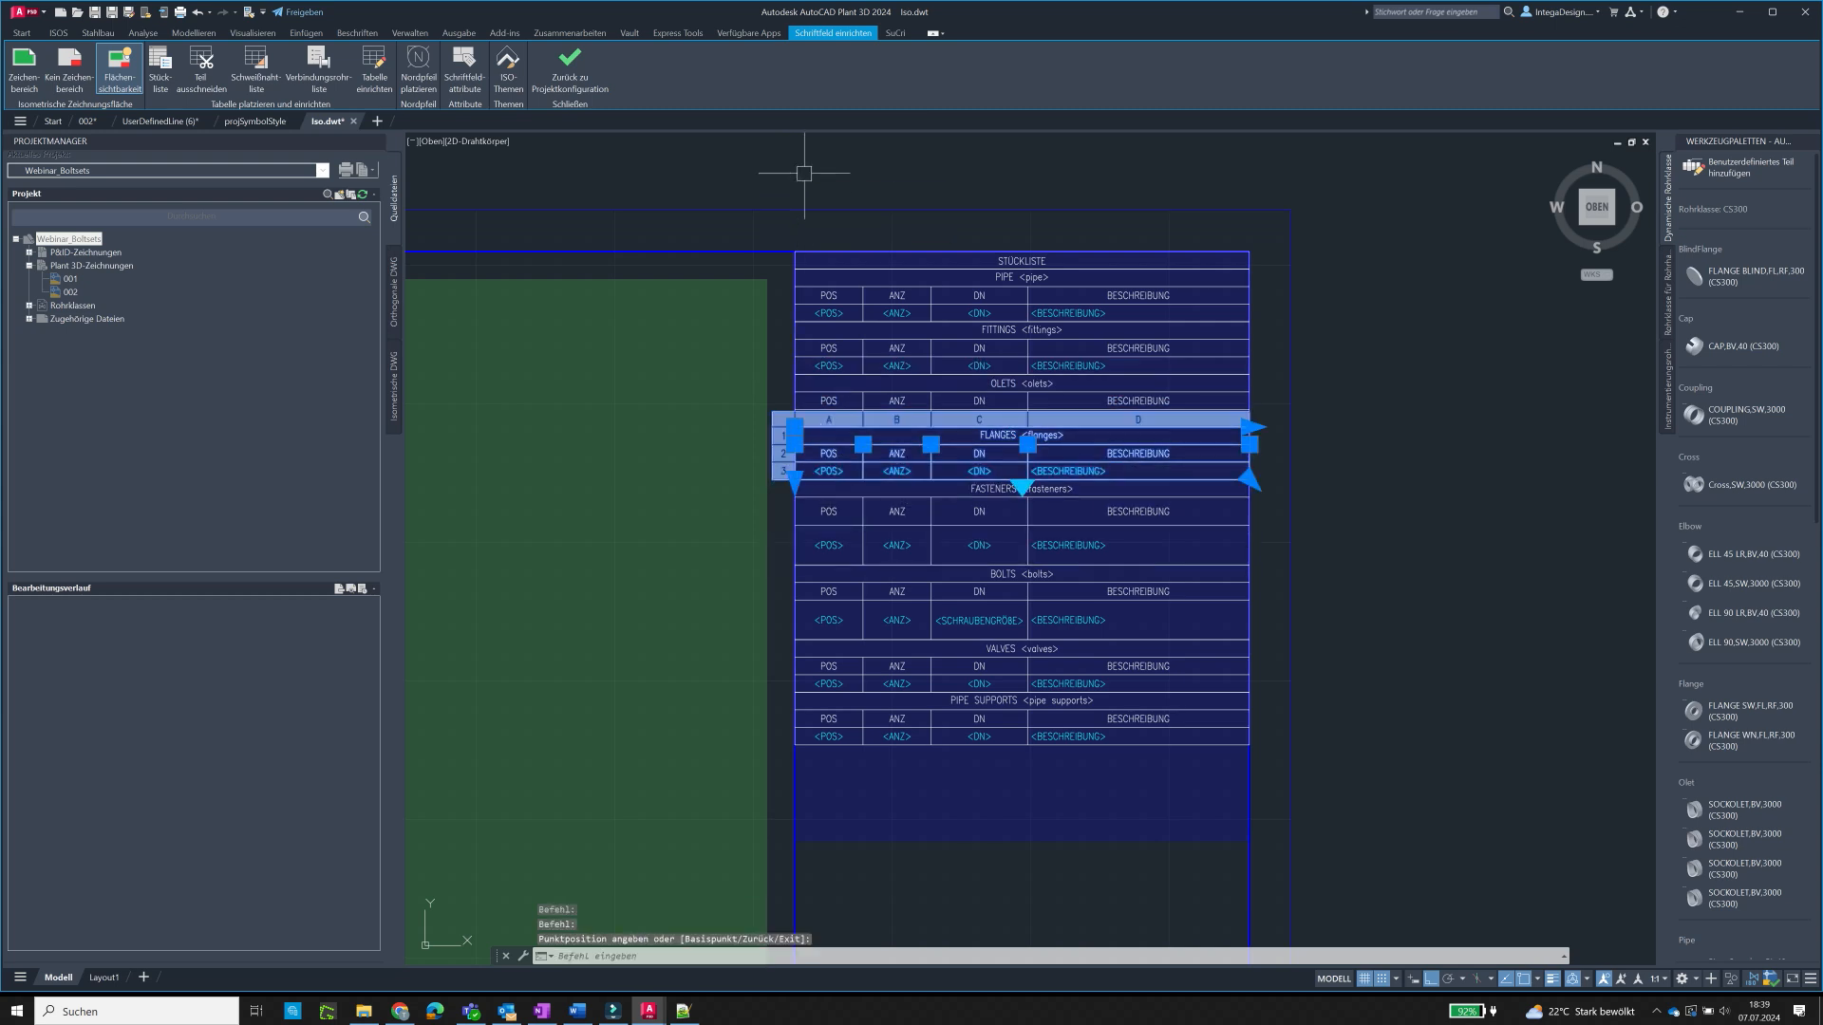
- Reduce the FASTENERS table to its minimum row height by stretching its lower edge upward
click(828, 518)
key(Escape)
click(843, 525)
click(795, 566)
click(770, 159)
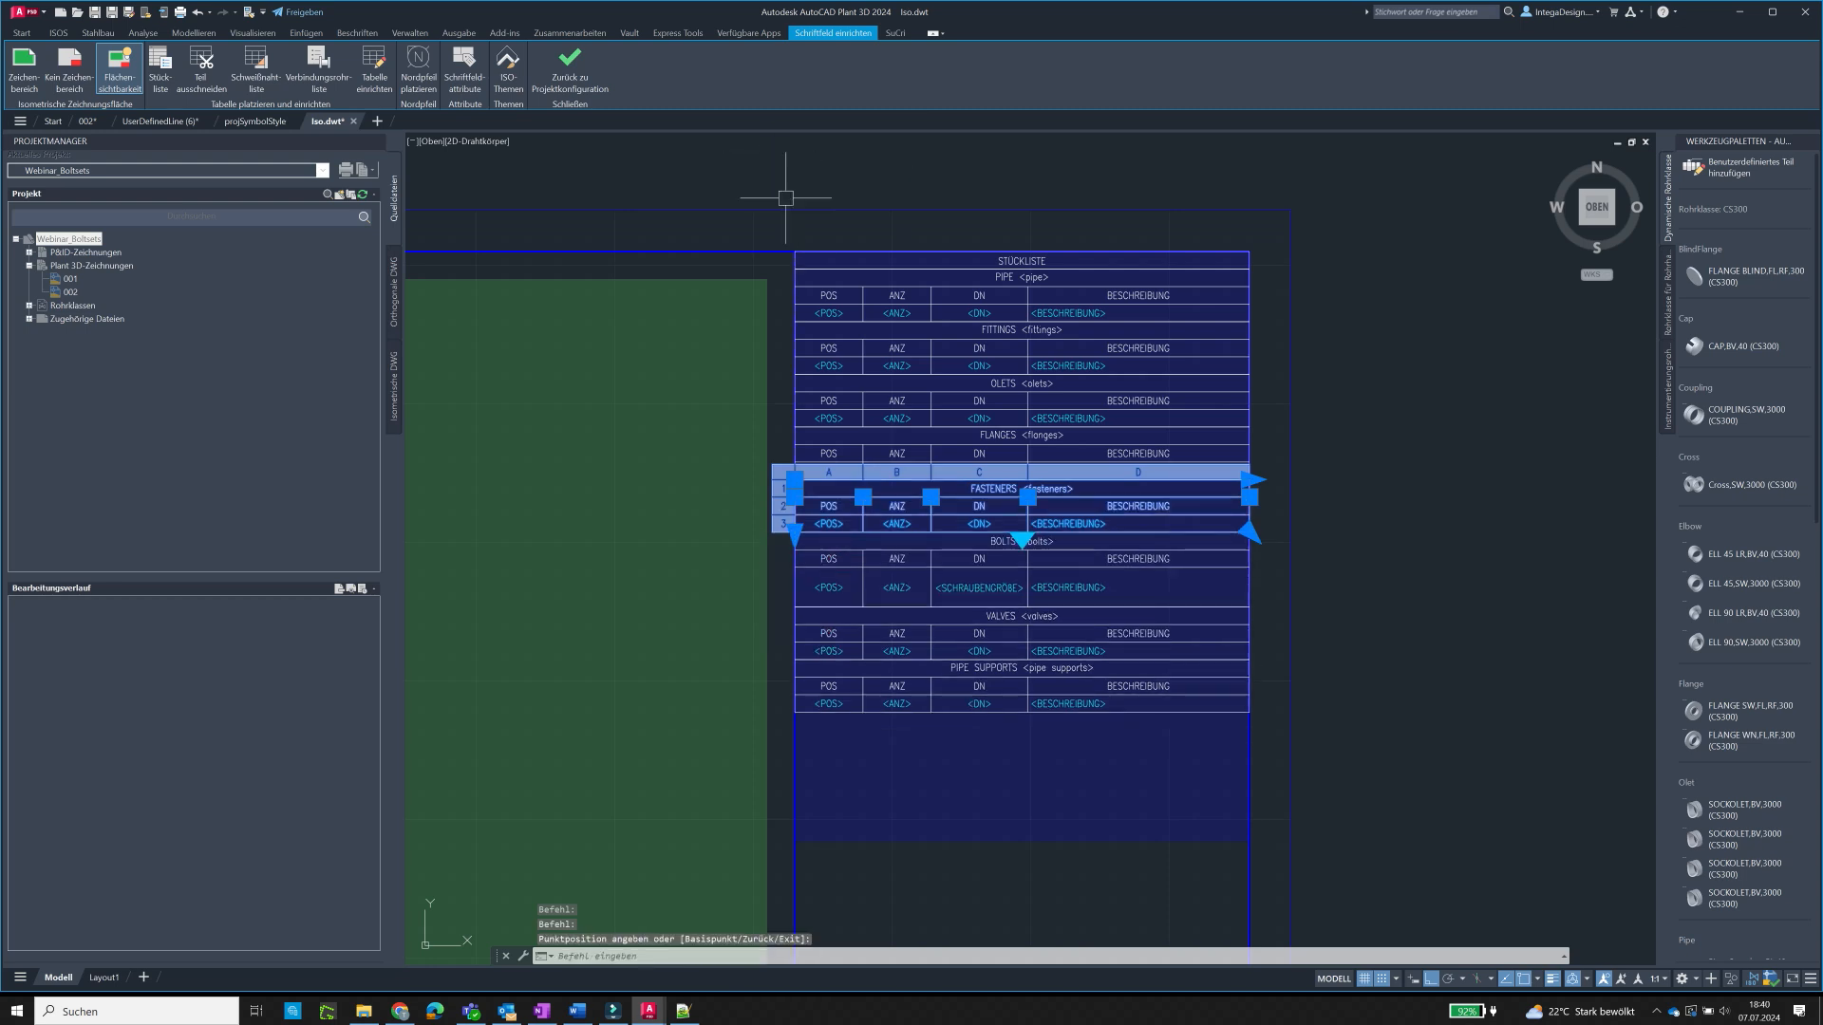
key(Escape)
- Reduce the BOLTS table to its minimum row height so its rows match the other groups
click(805, 590)
click(795, 605)
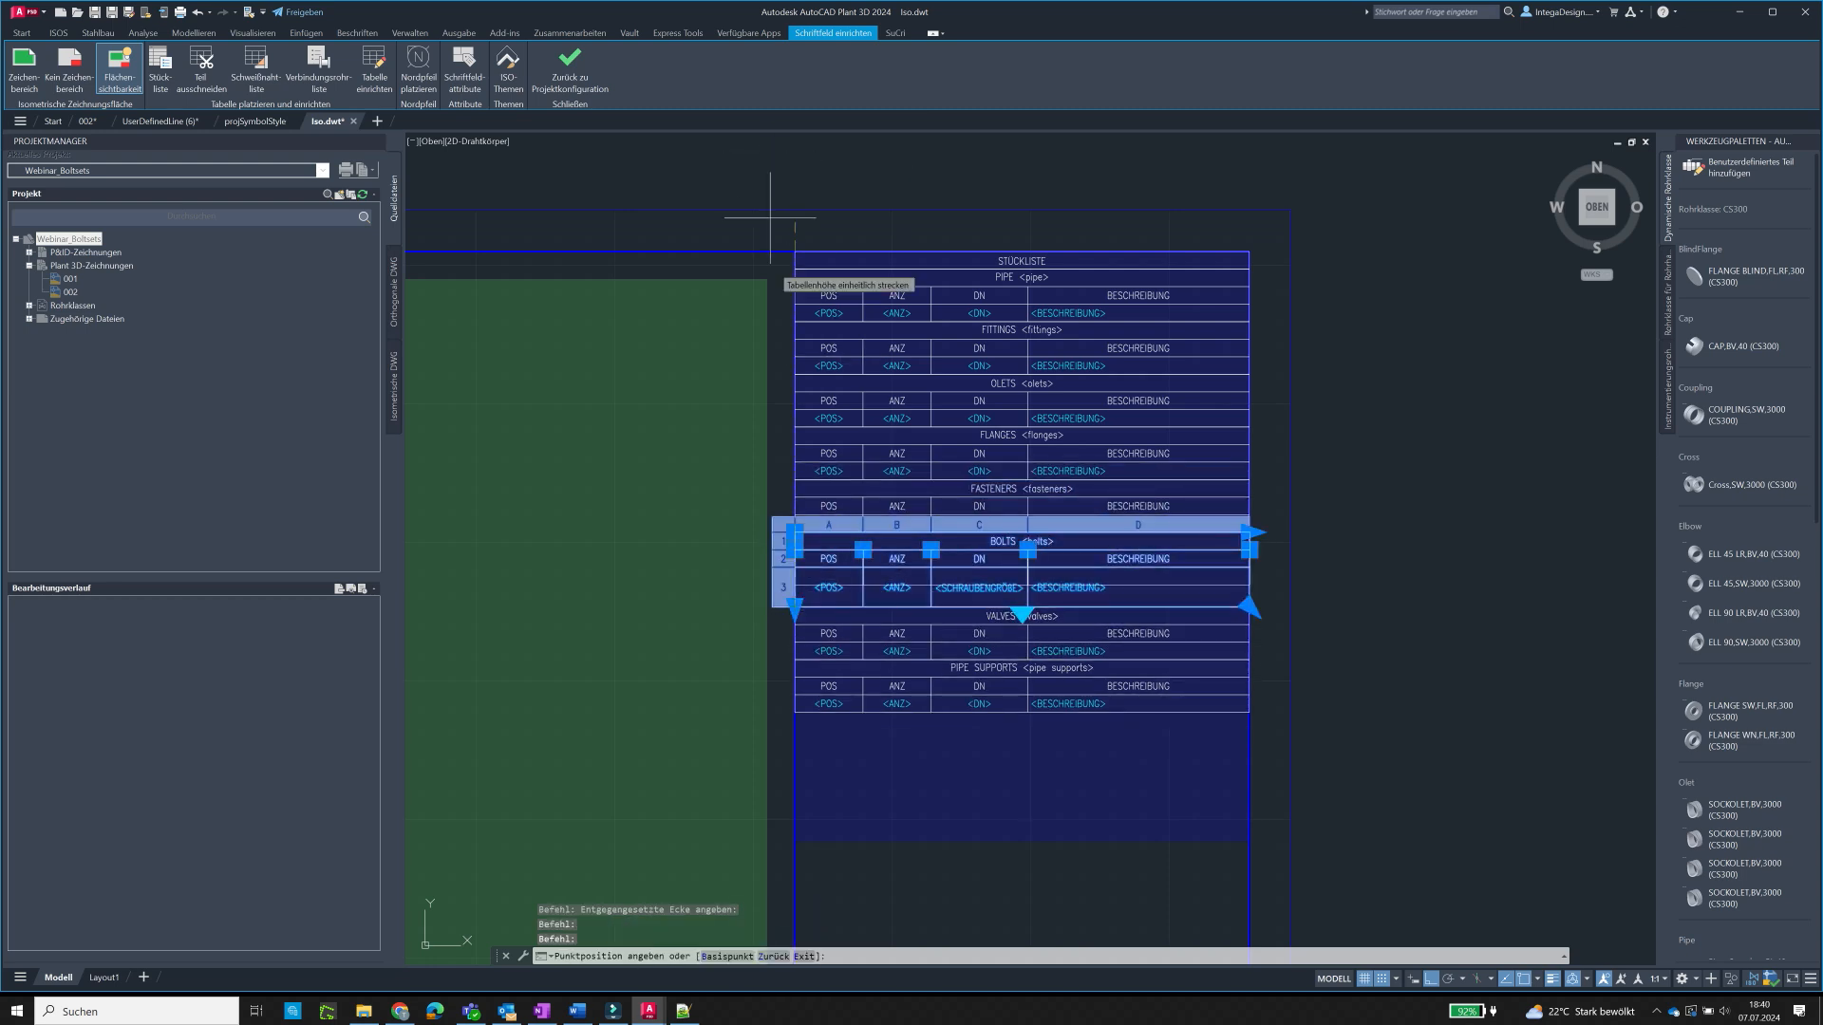
click(769, 191)
key(Escape)
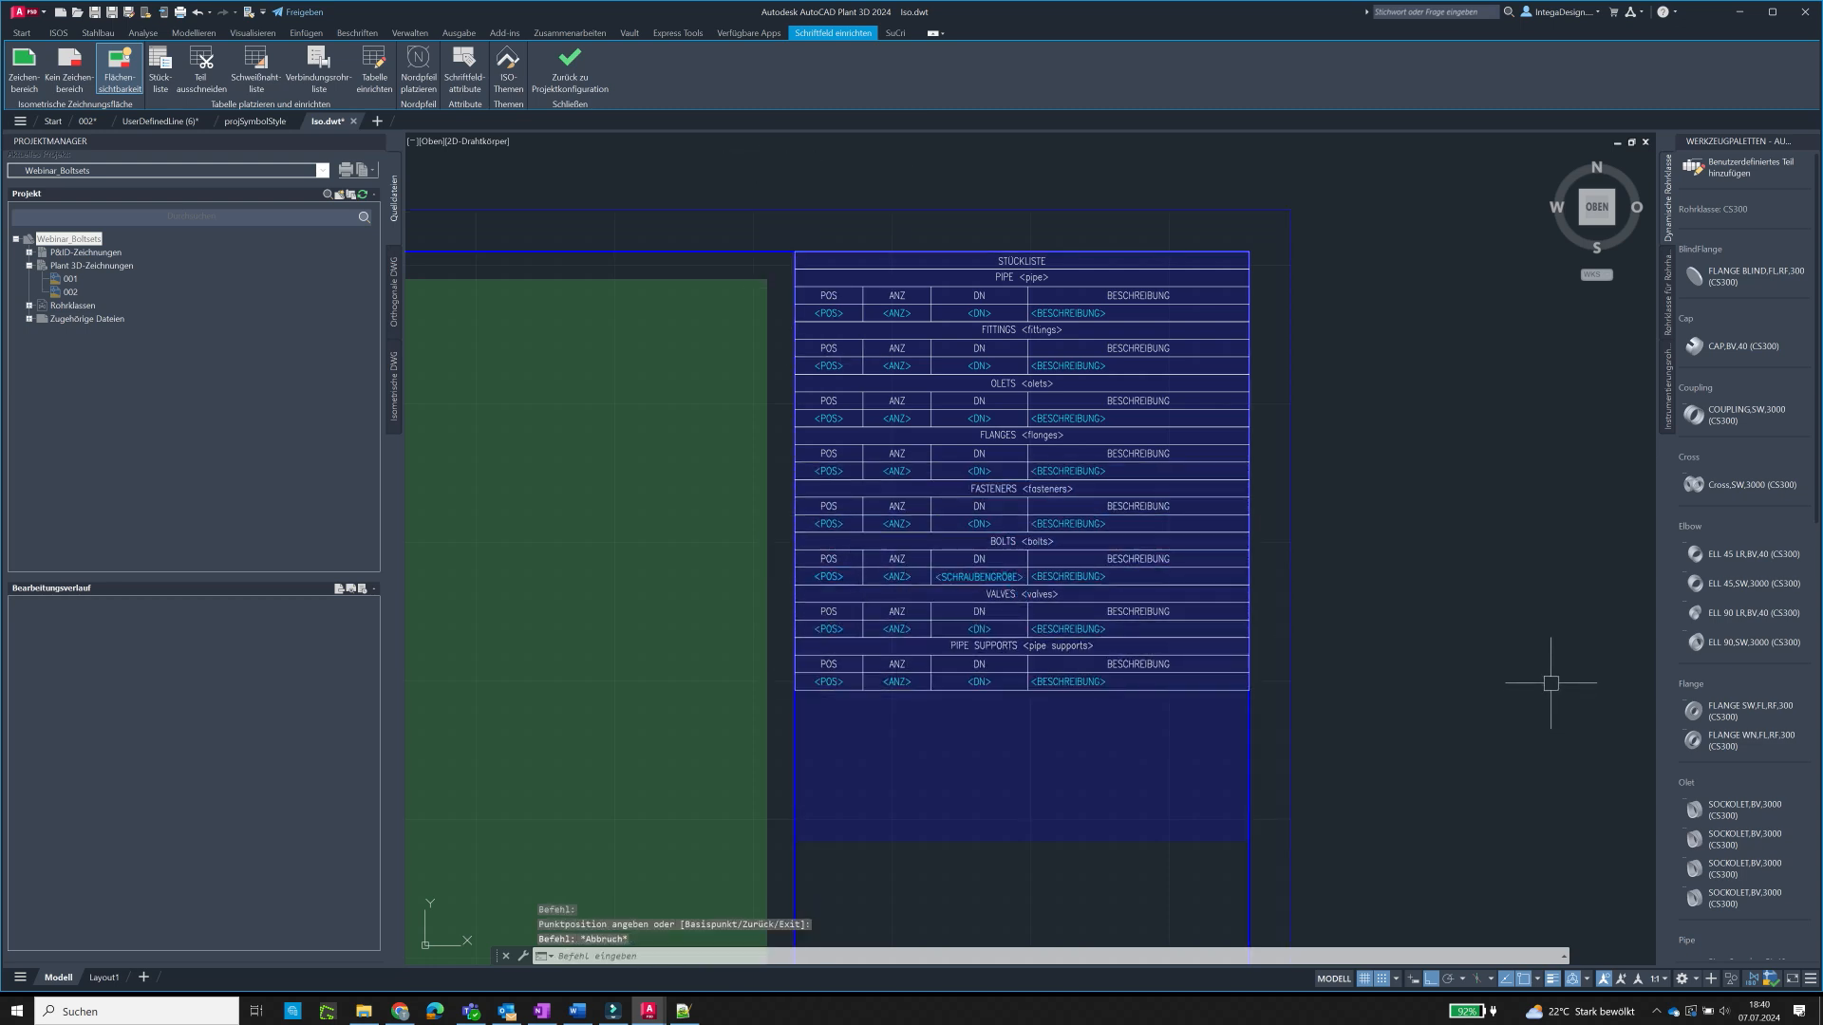
scroll(1004, 782, up, 2)
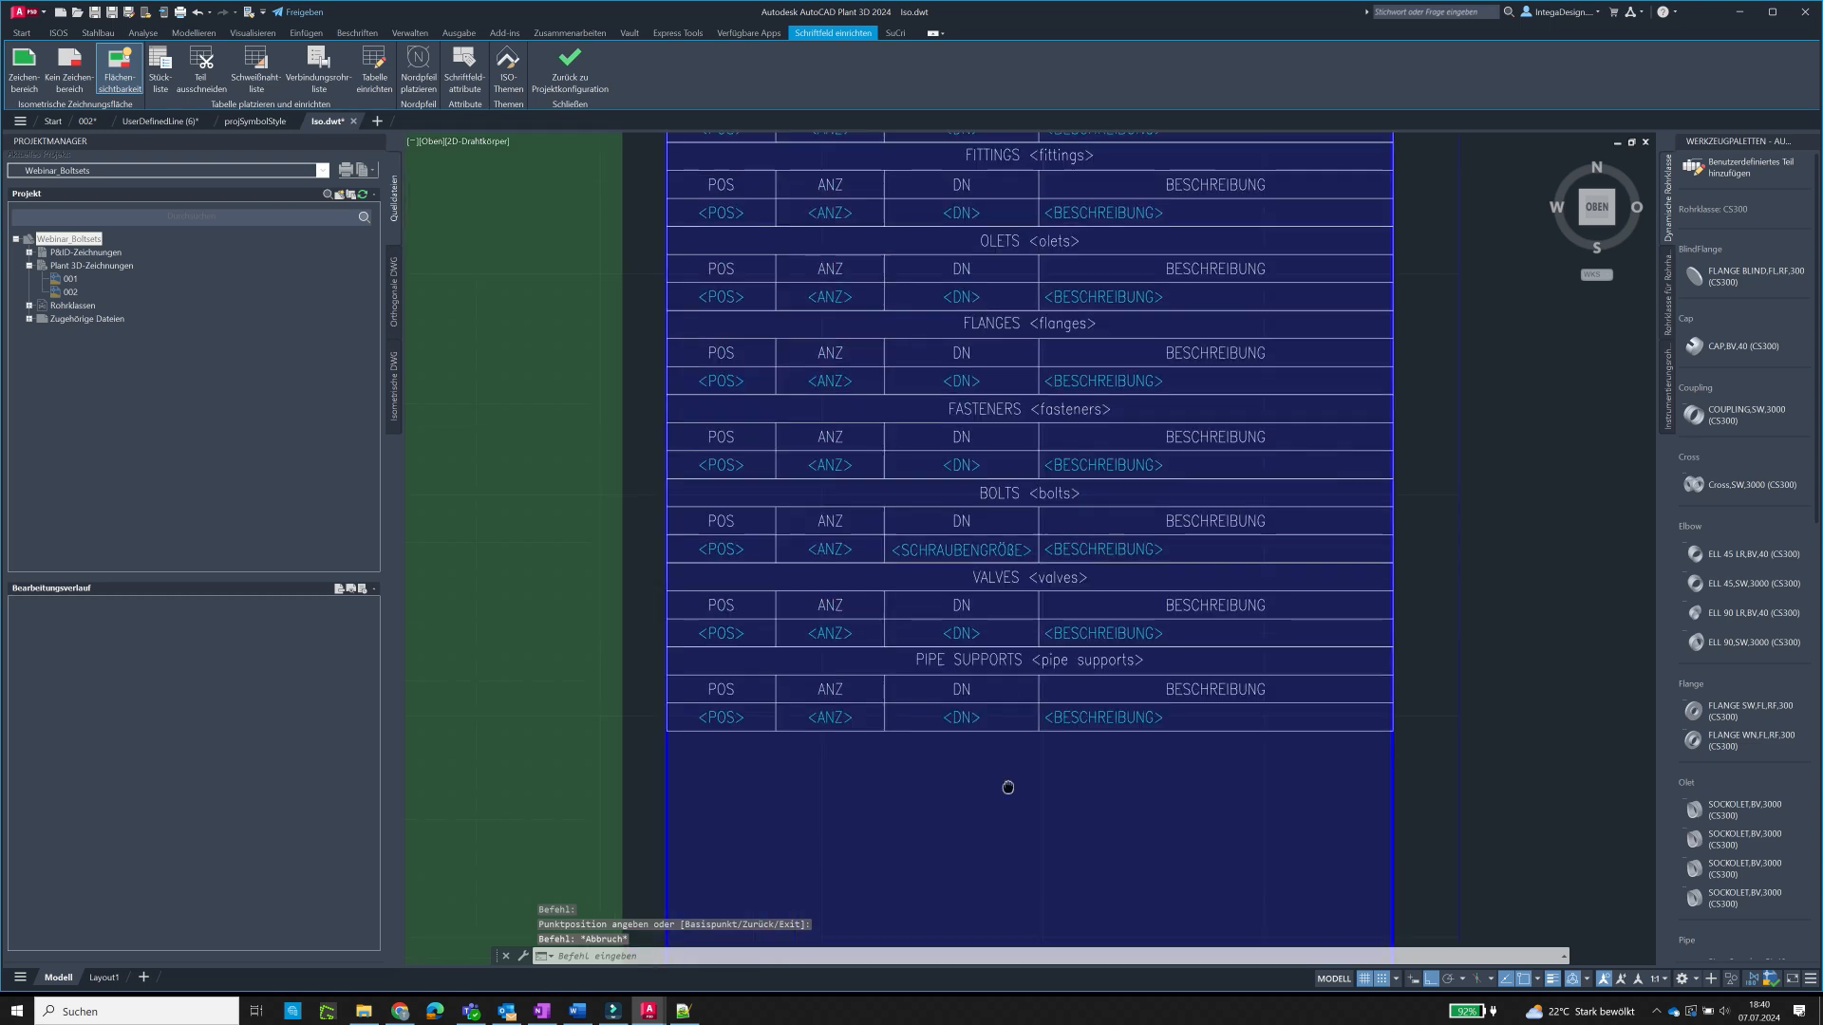
scroll(1005, 781, down, 2)
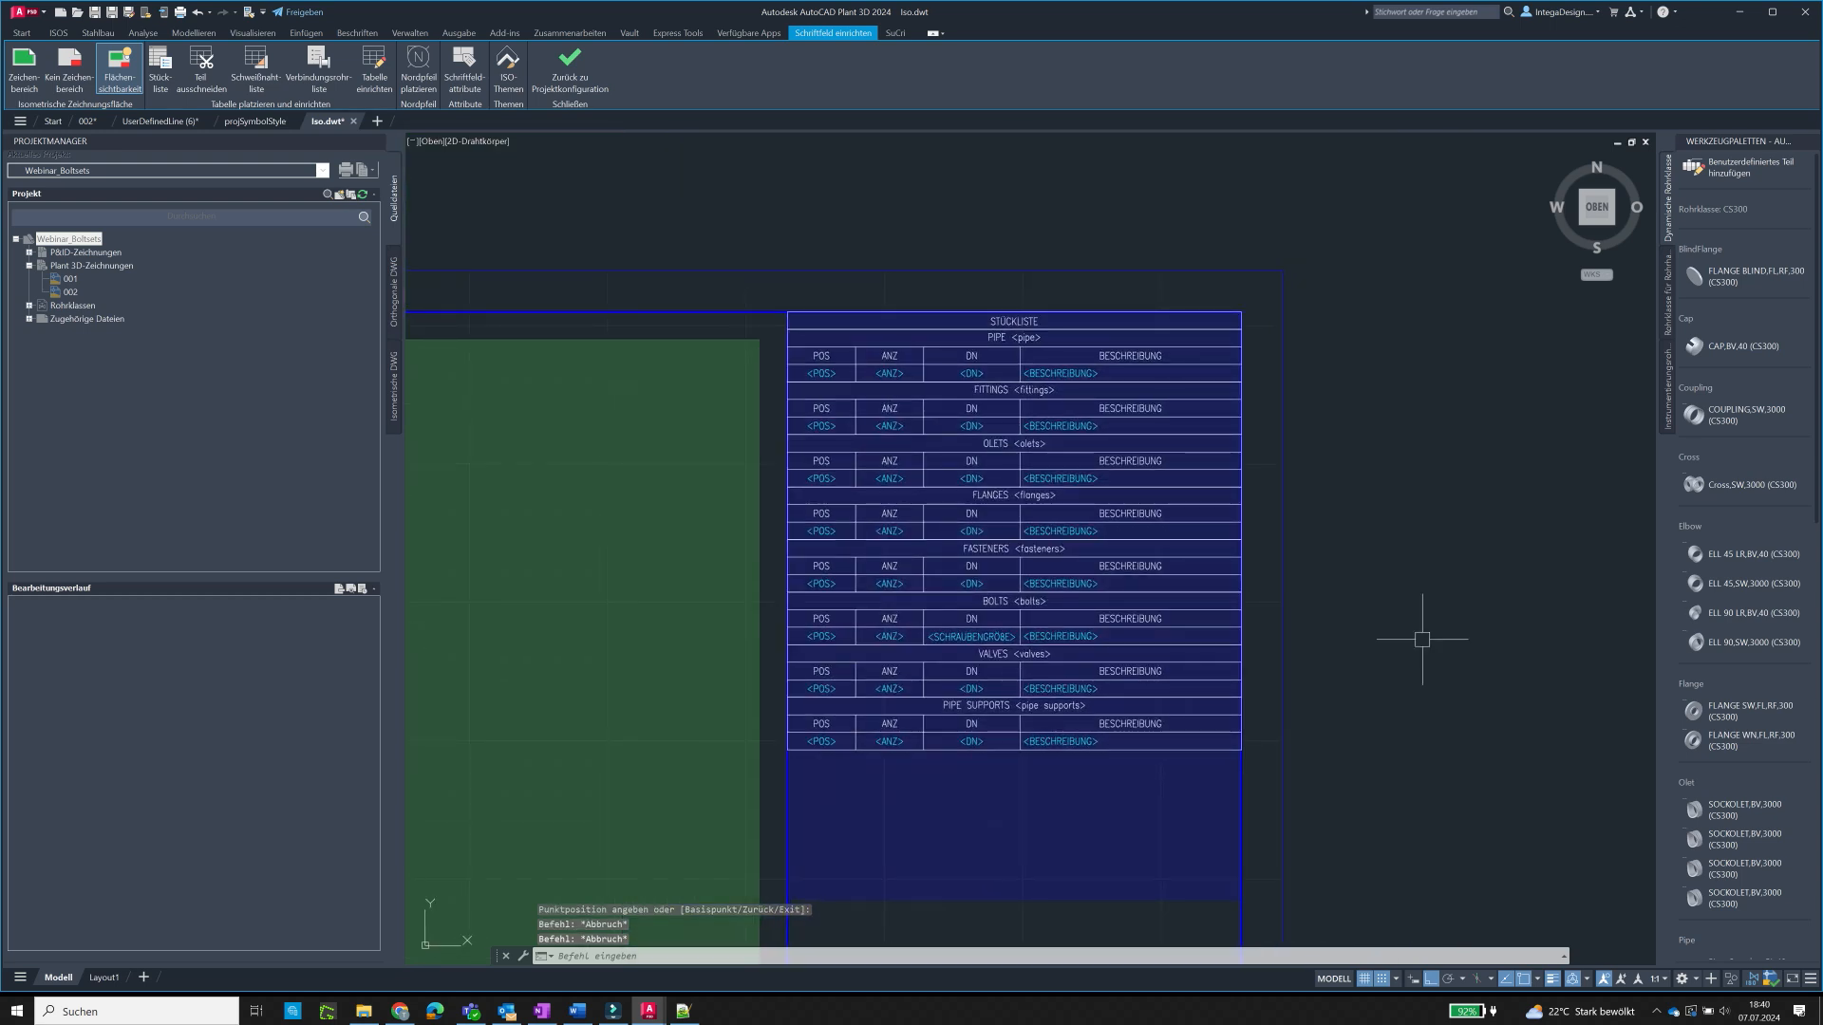
click(971, 409)
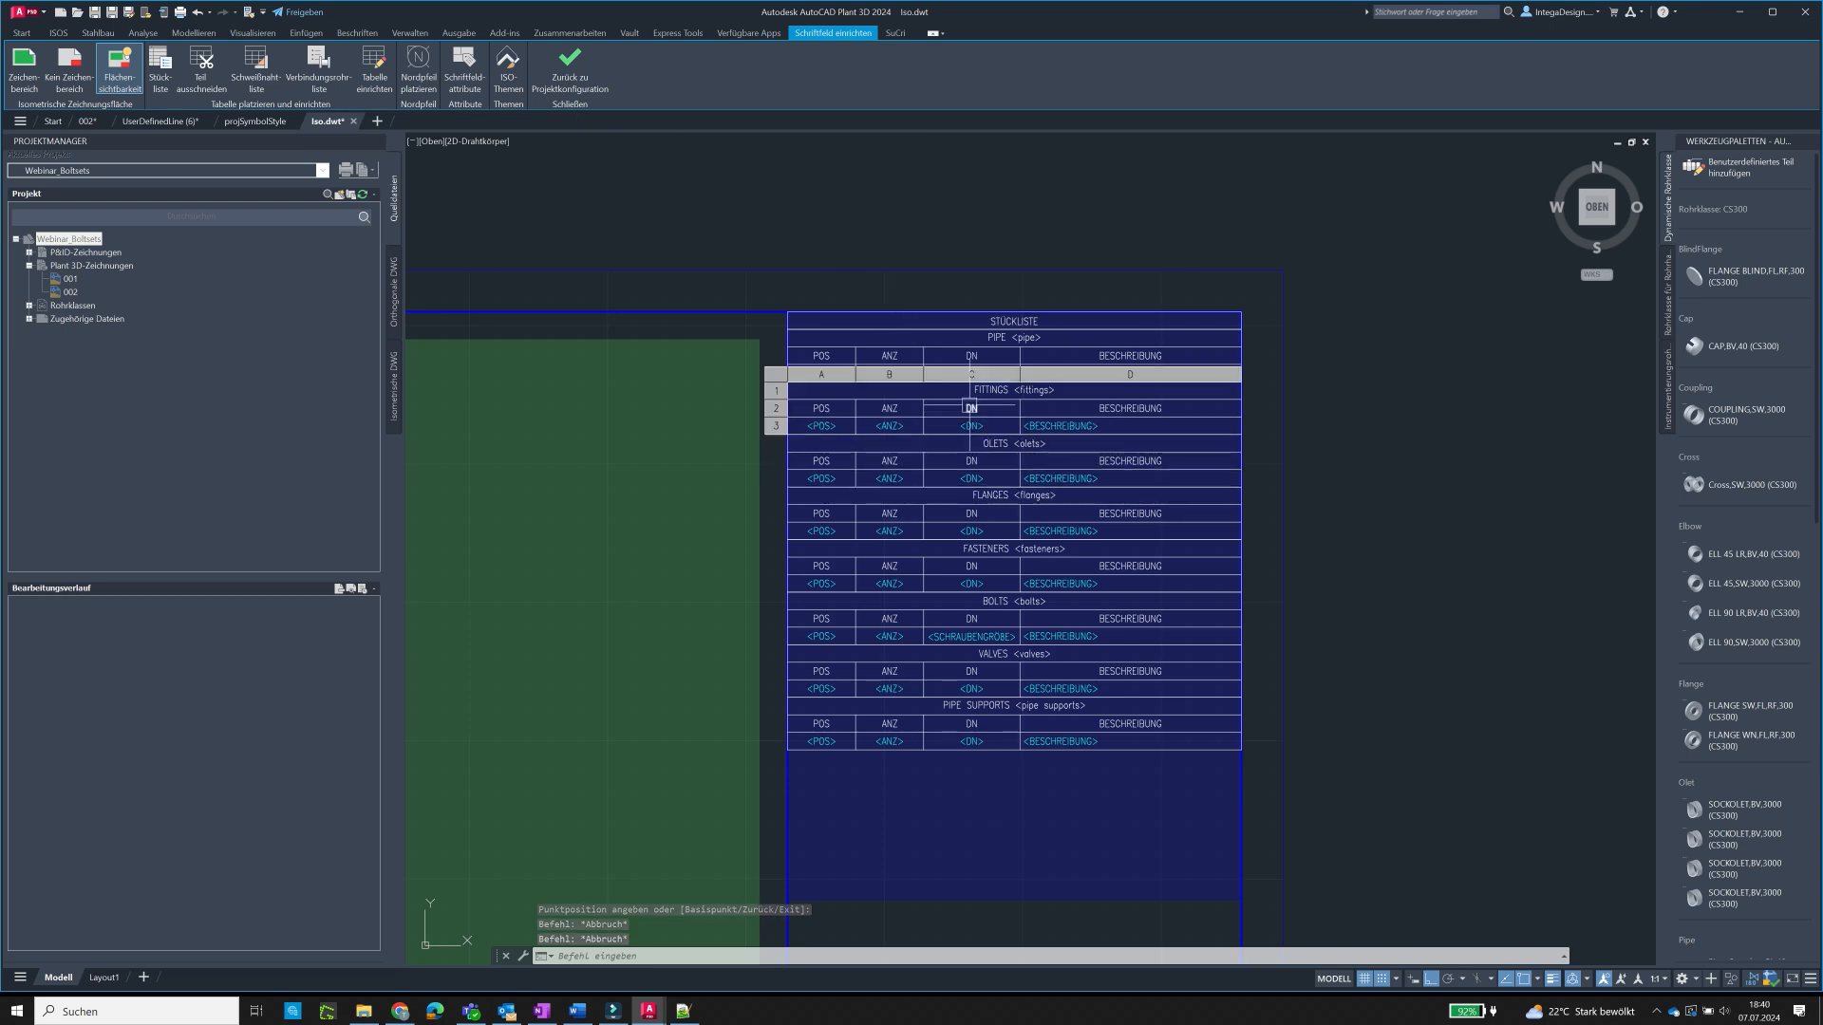
key(Escape)
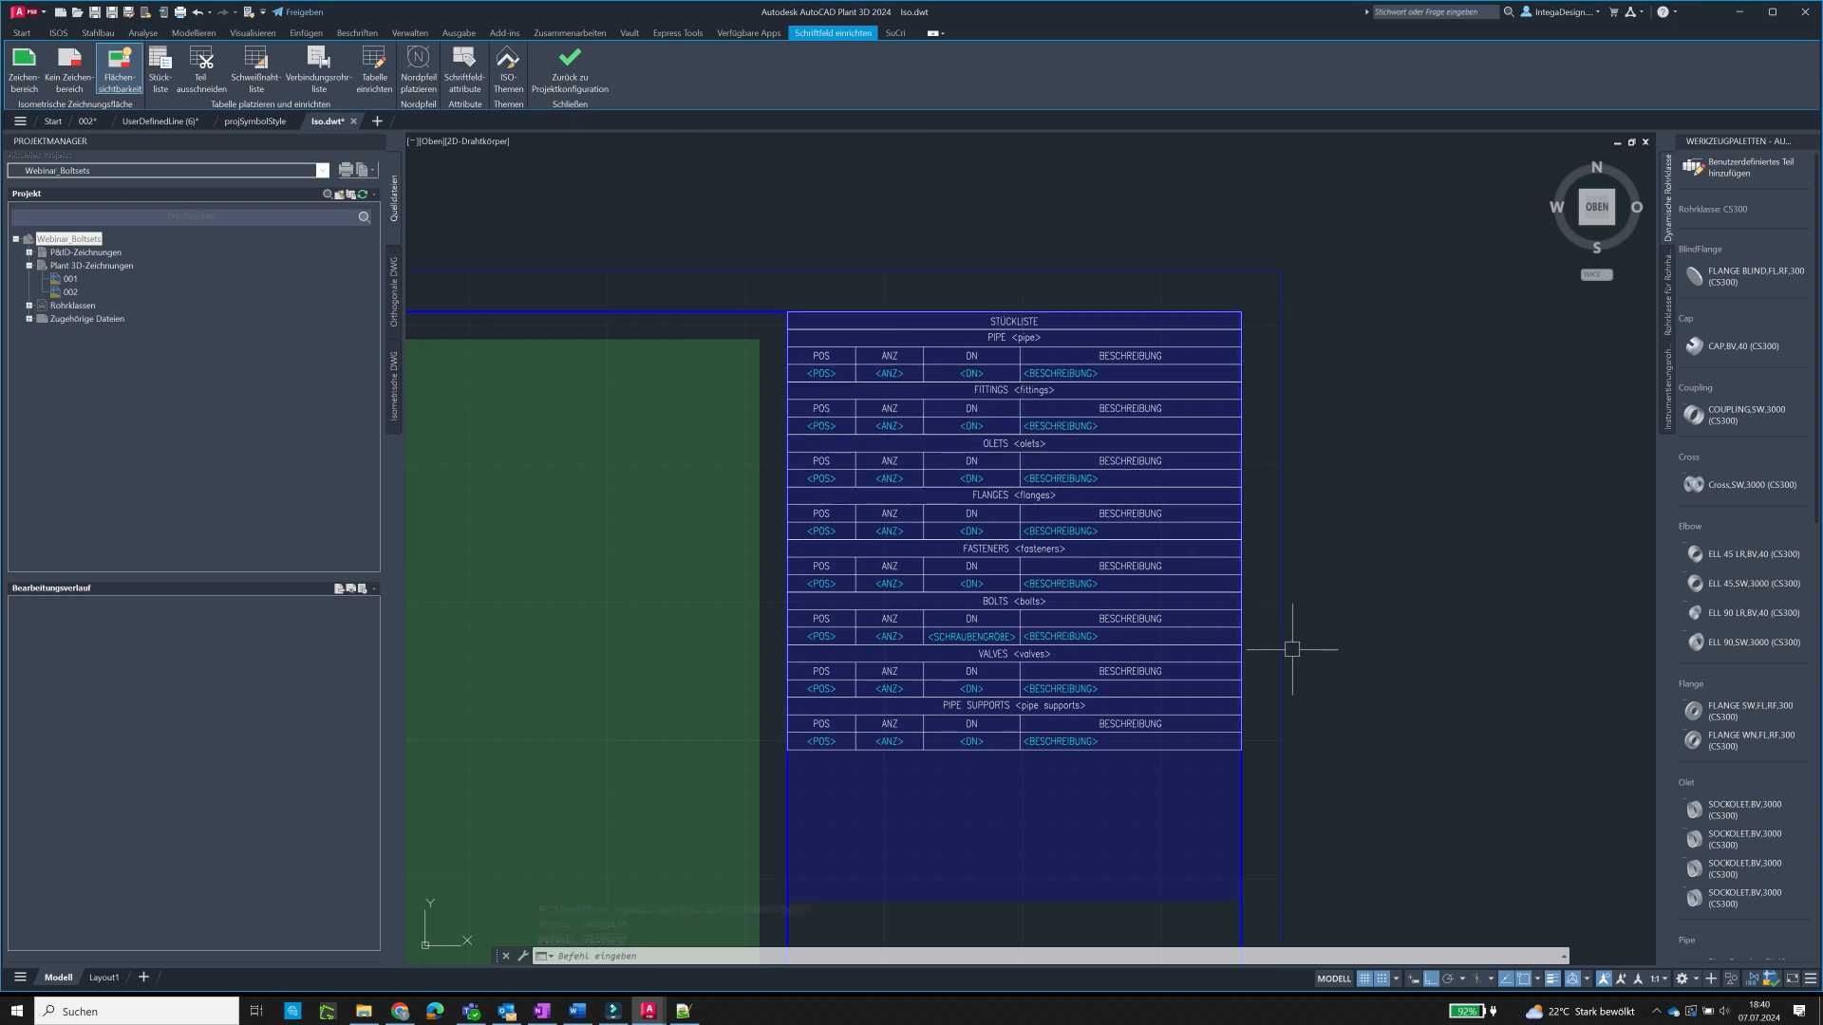
scroll(954, 619, up, 2)
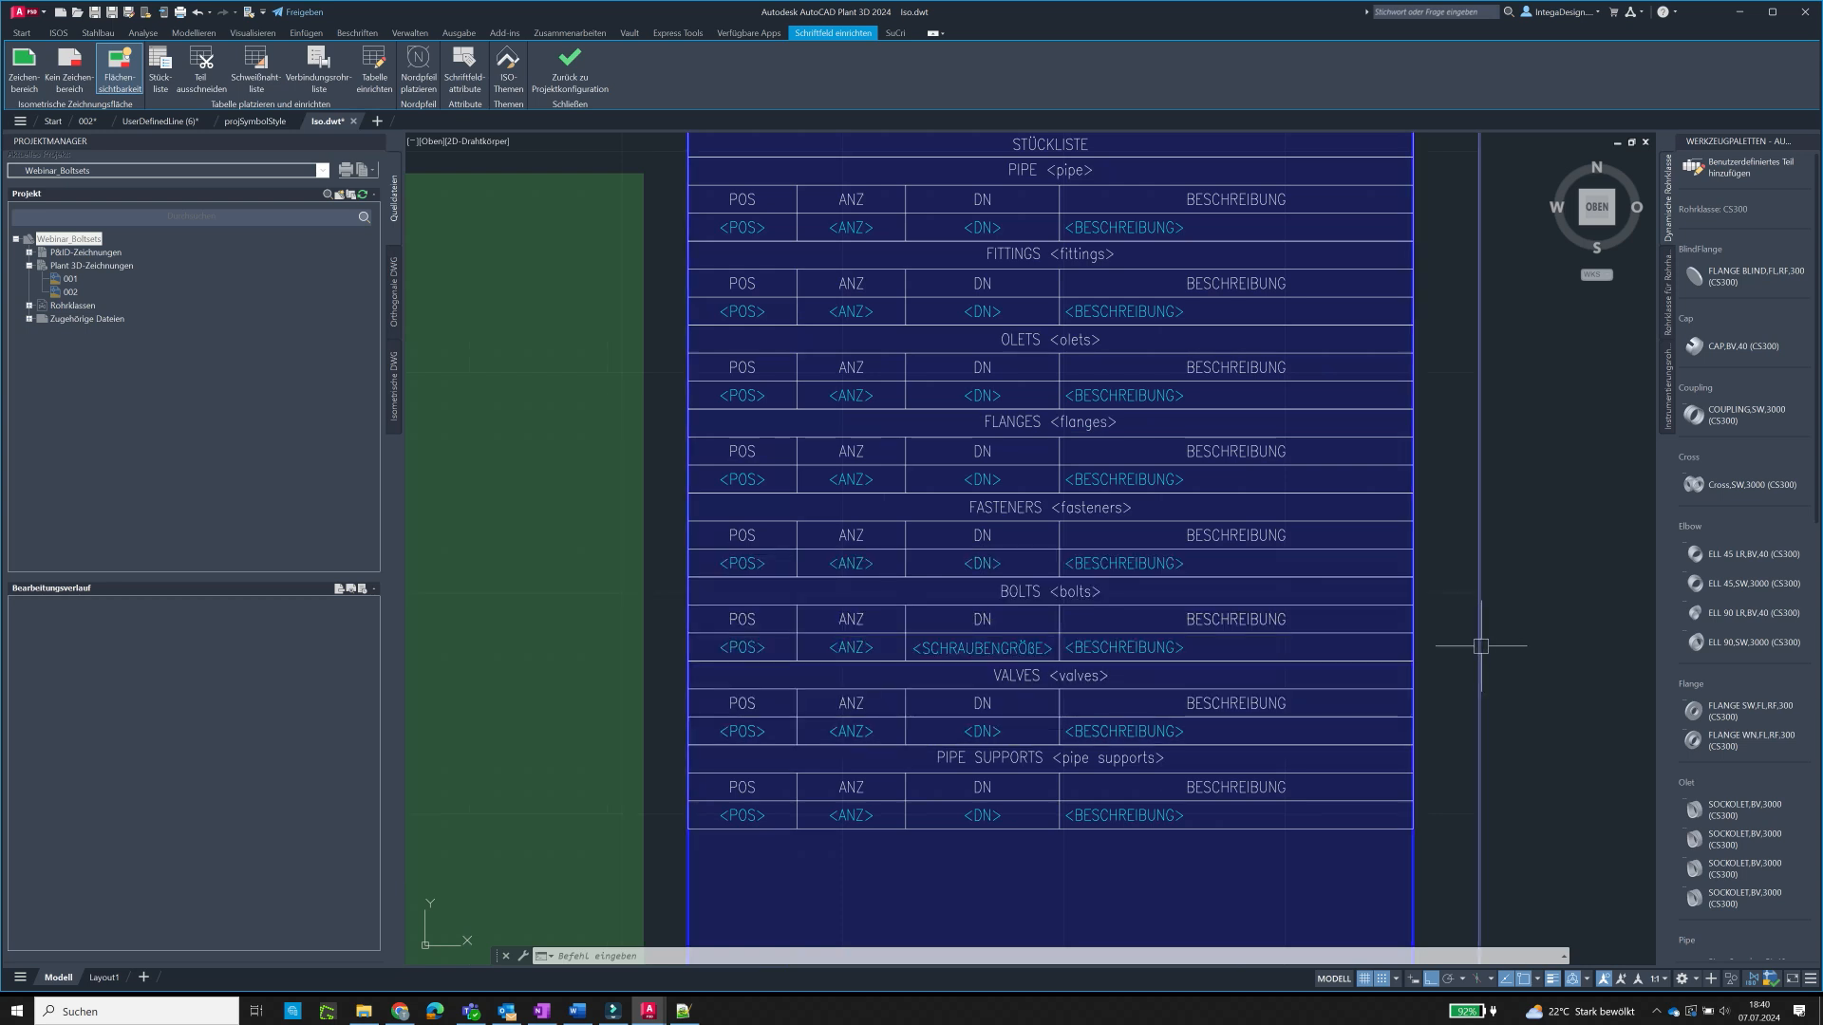
middle_drag(1480, 647, 1395, 644)
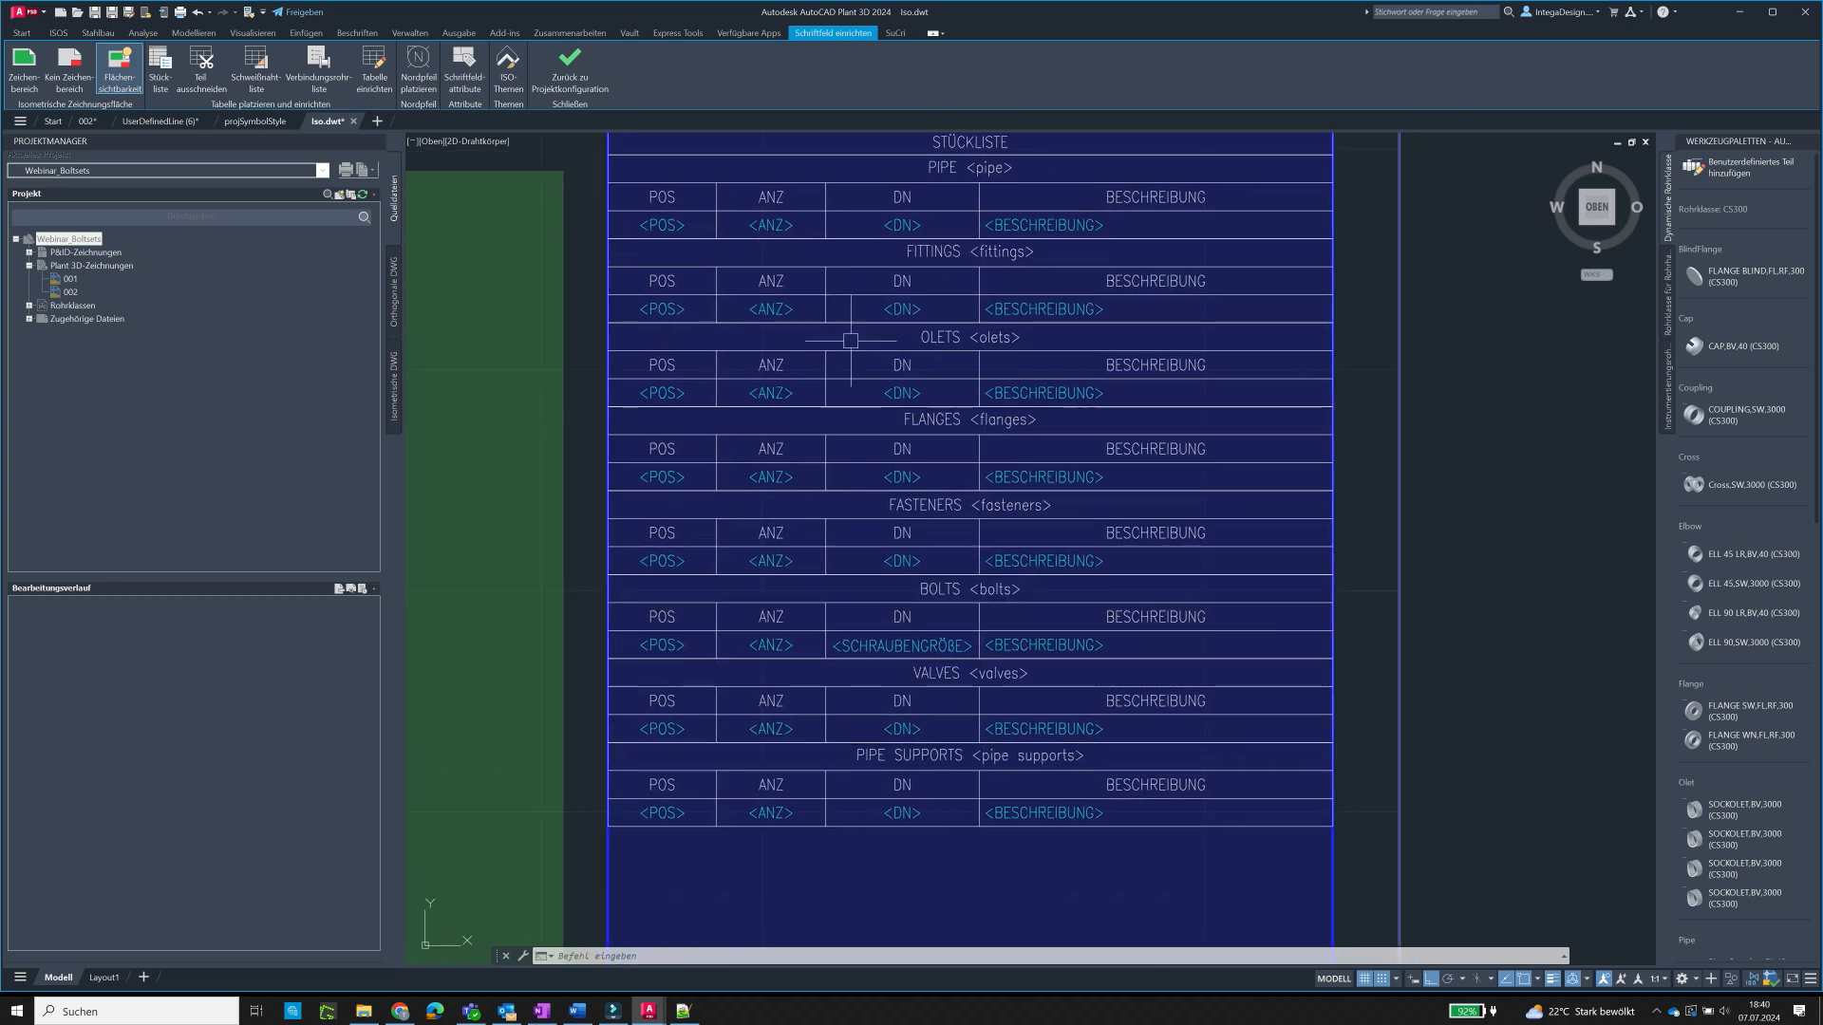
- Return to the project configuration, saving the changes in iso.dwt, and apply and close the Check_A2 title block settings
click(566, 65)
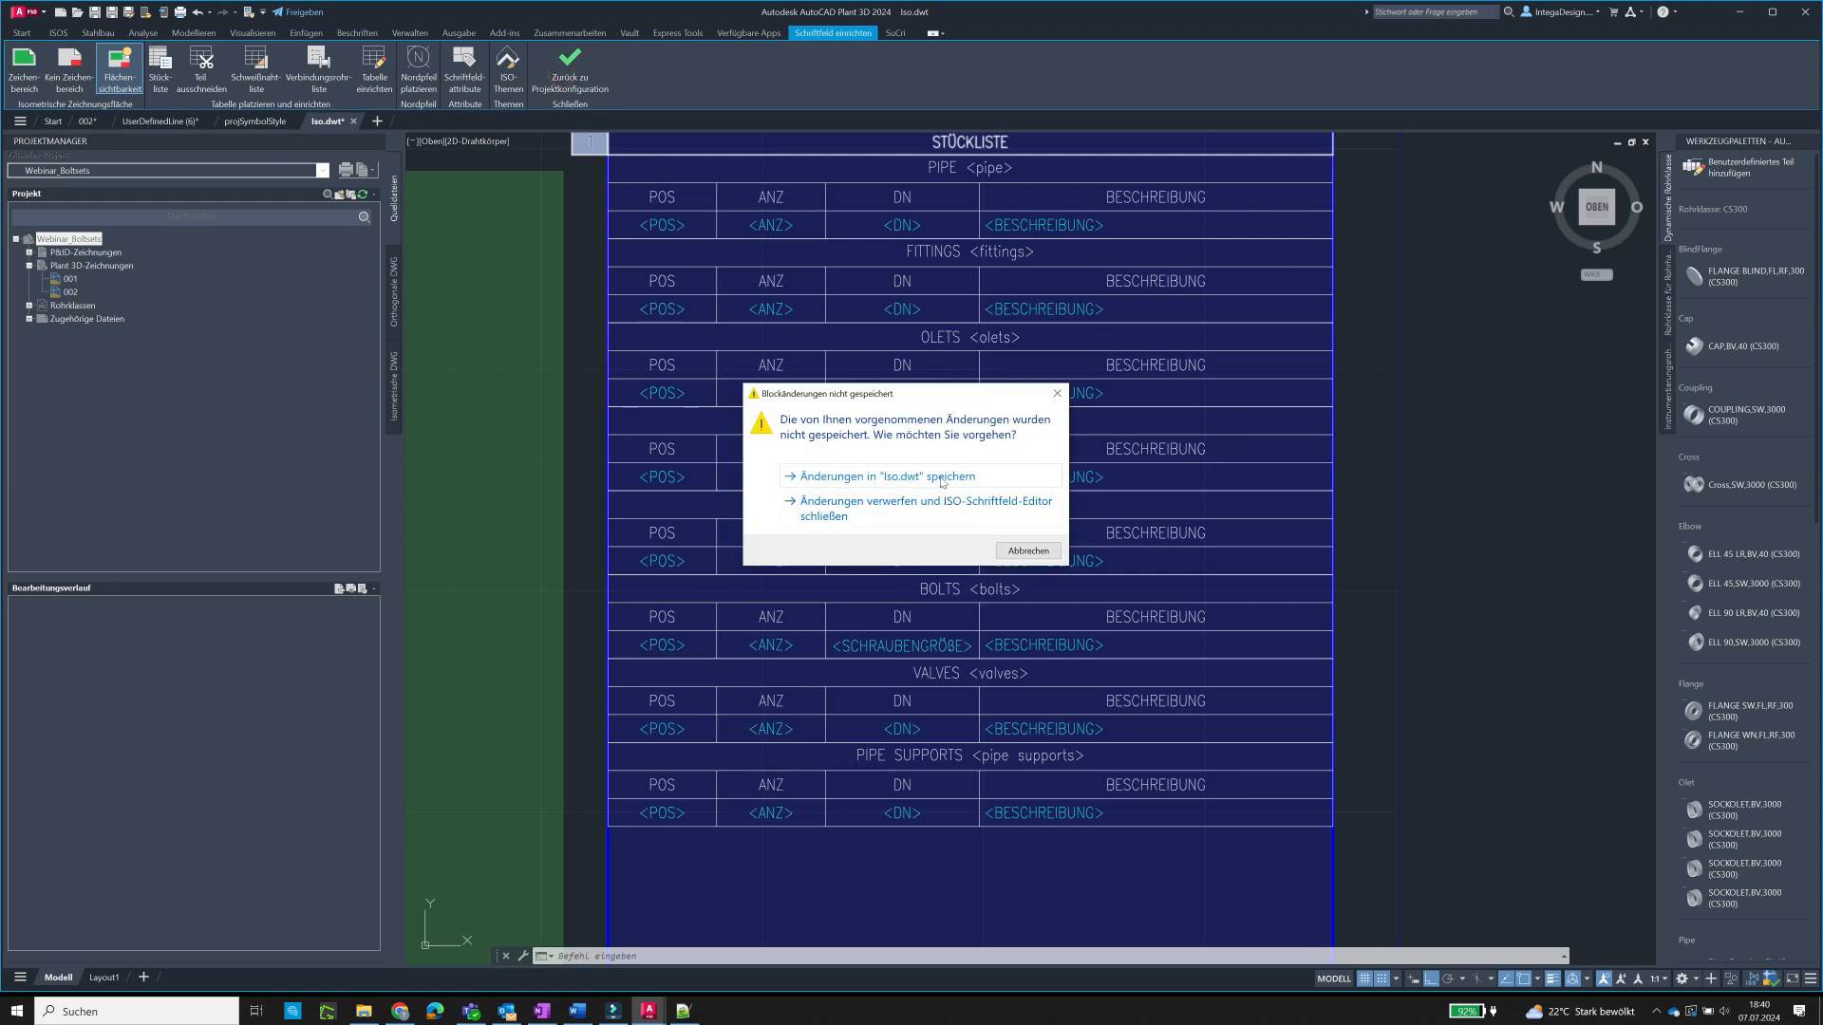
click(943, 478)
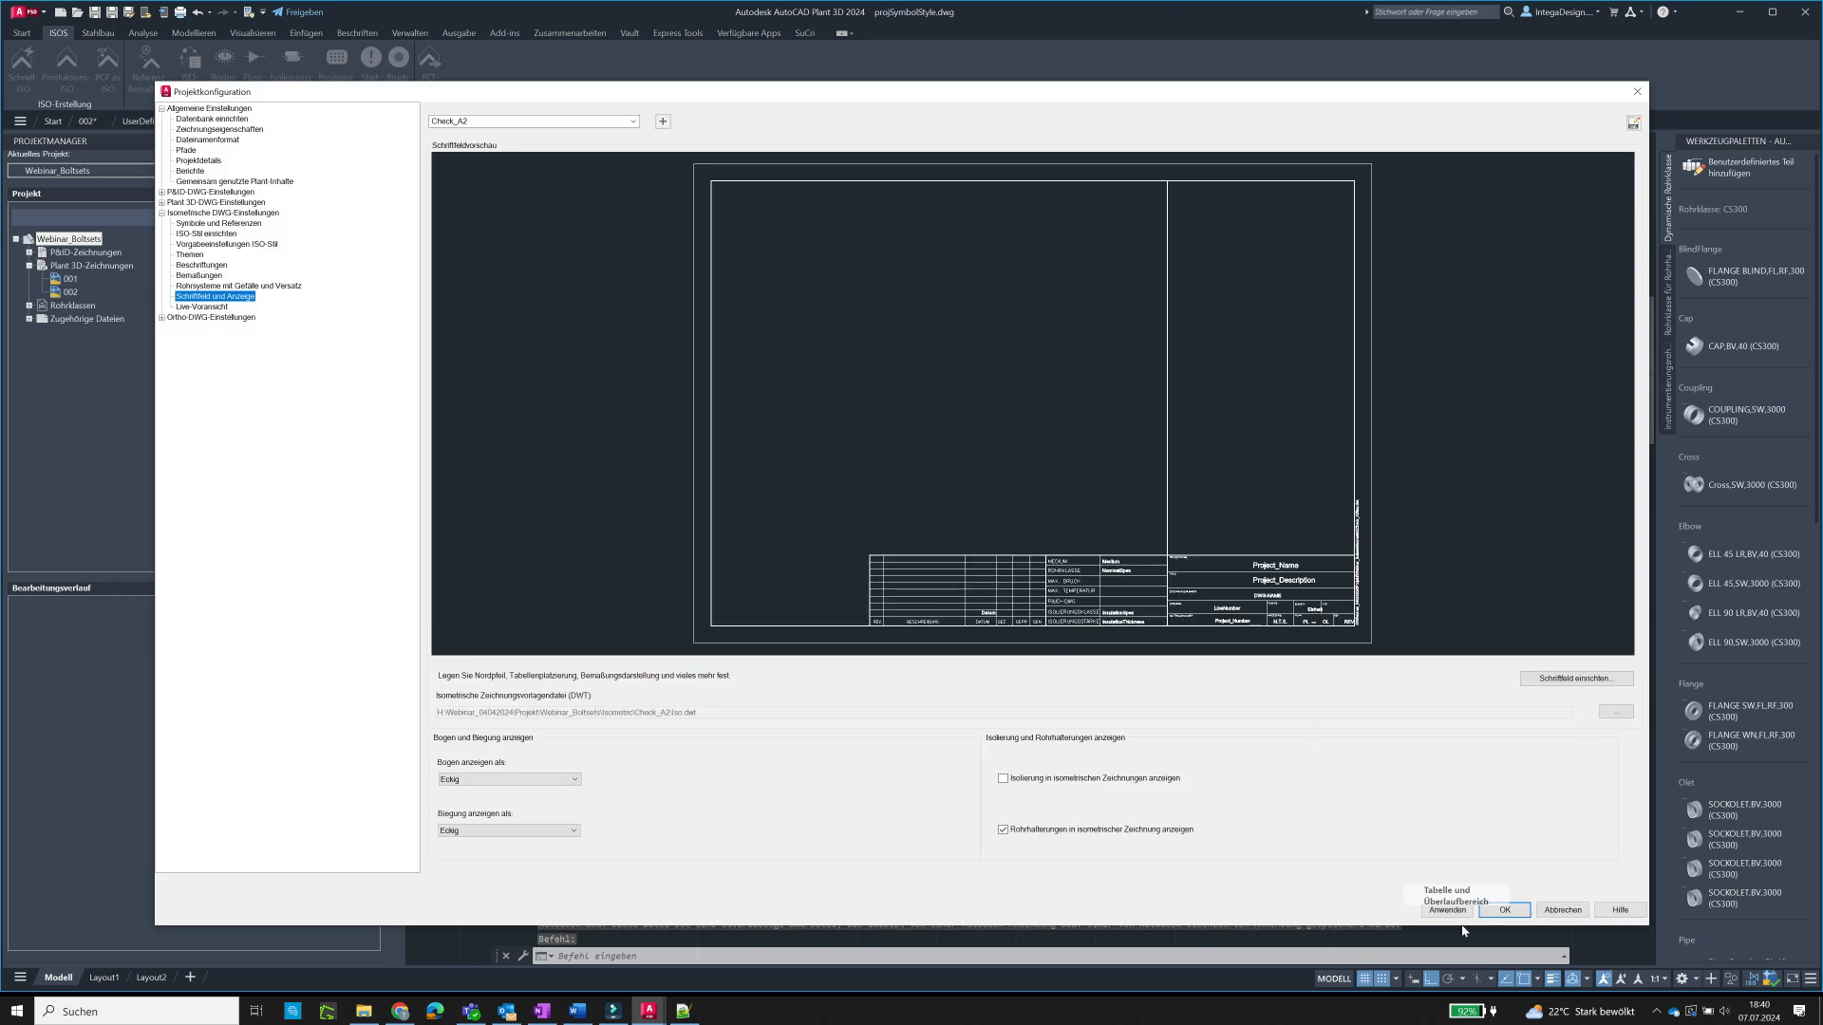
click(1448, 912)
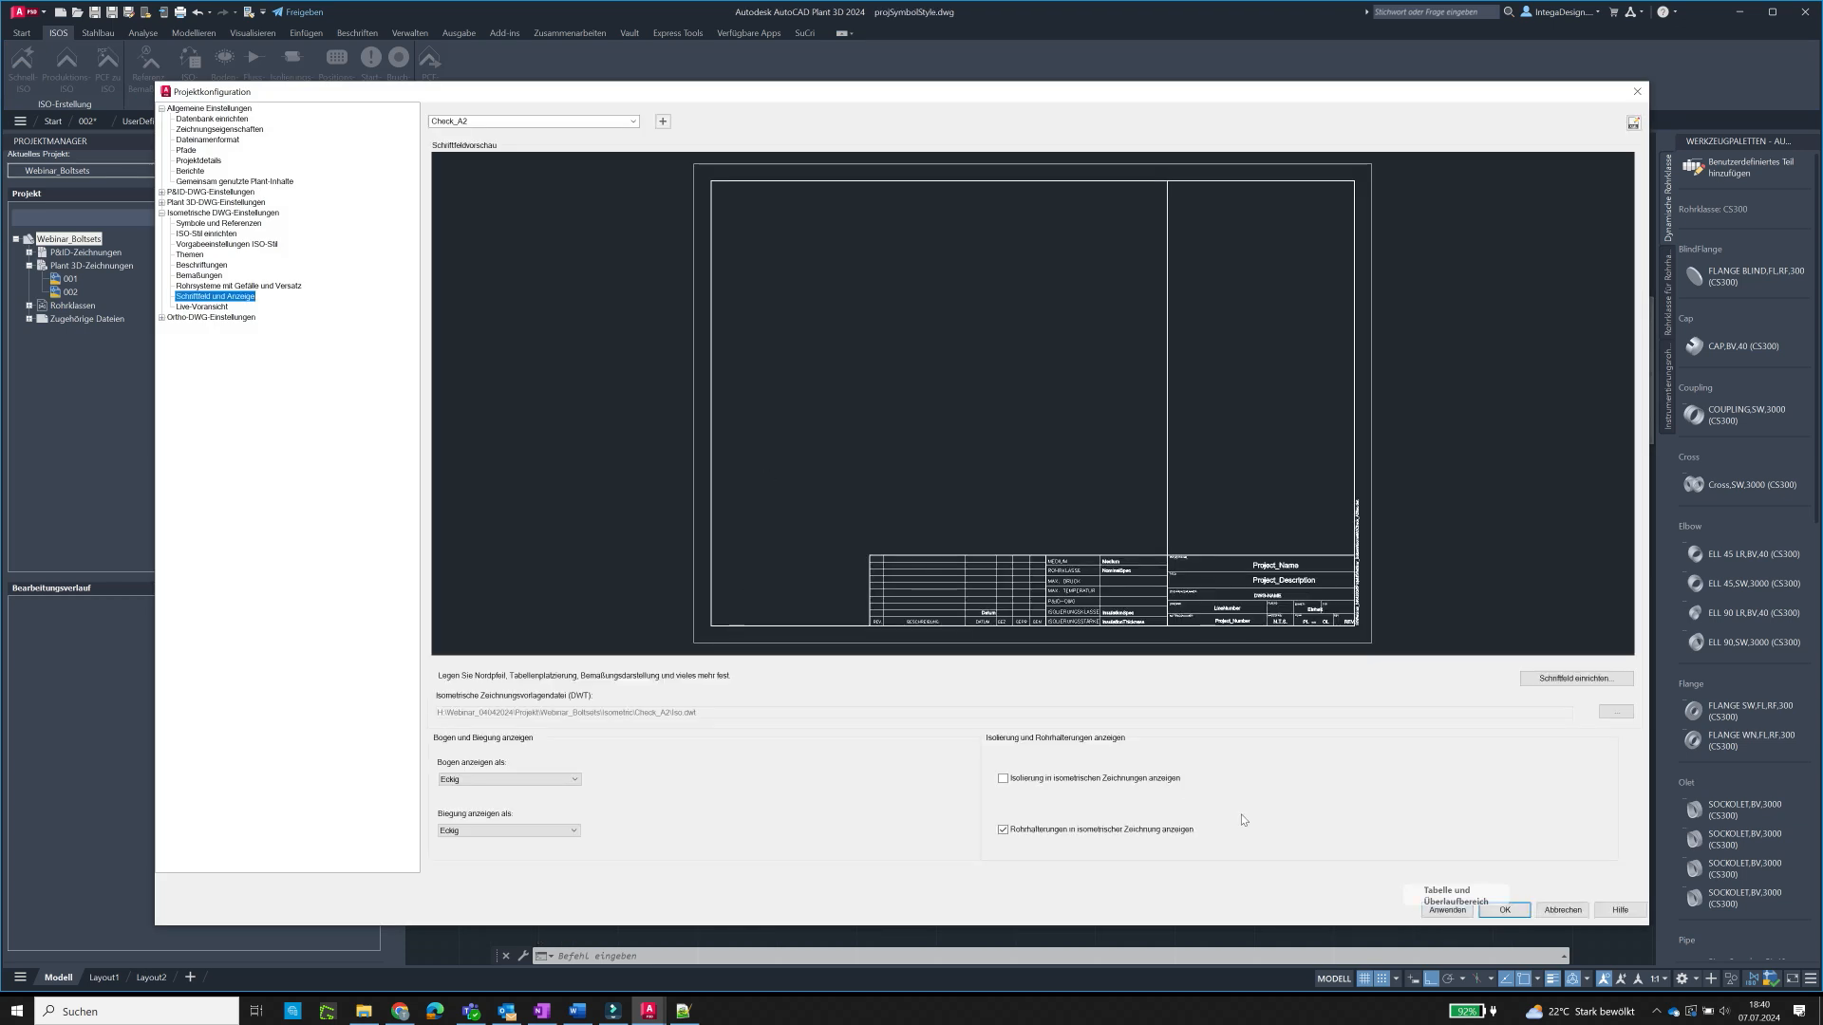
click(1502, 910)
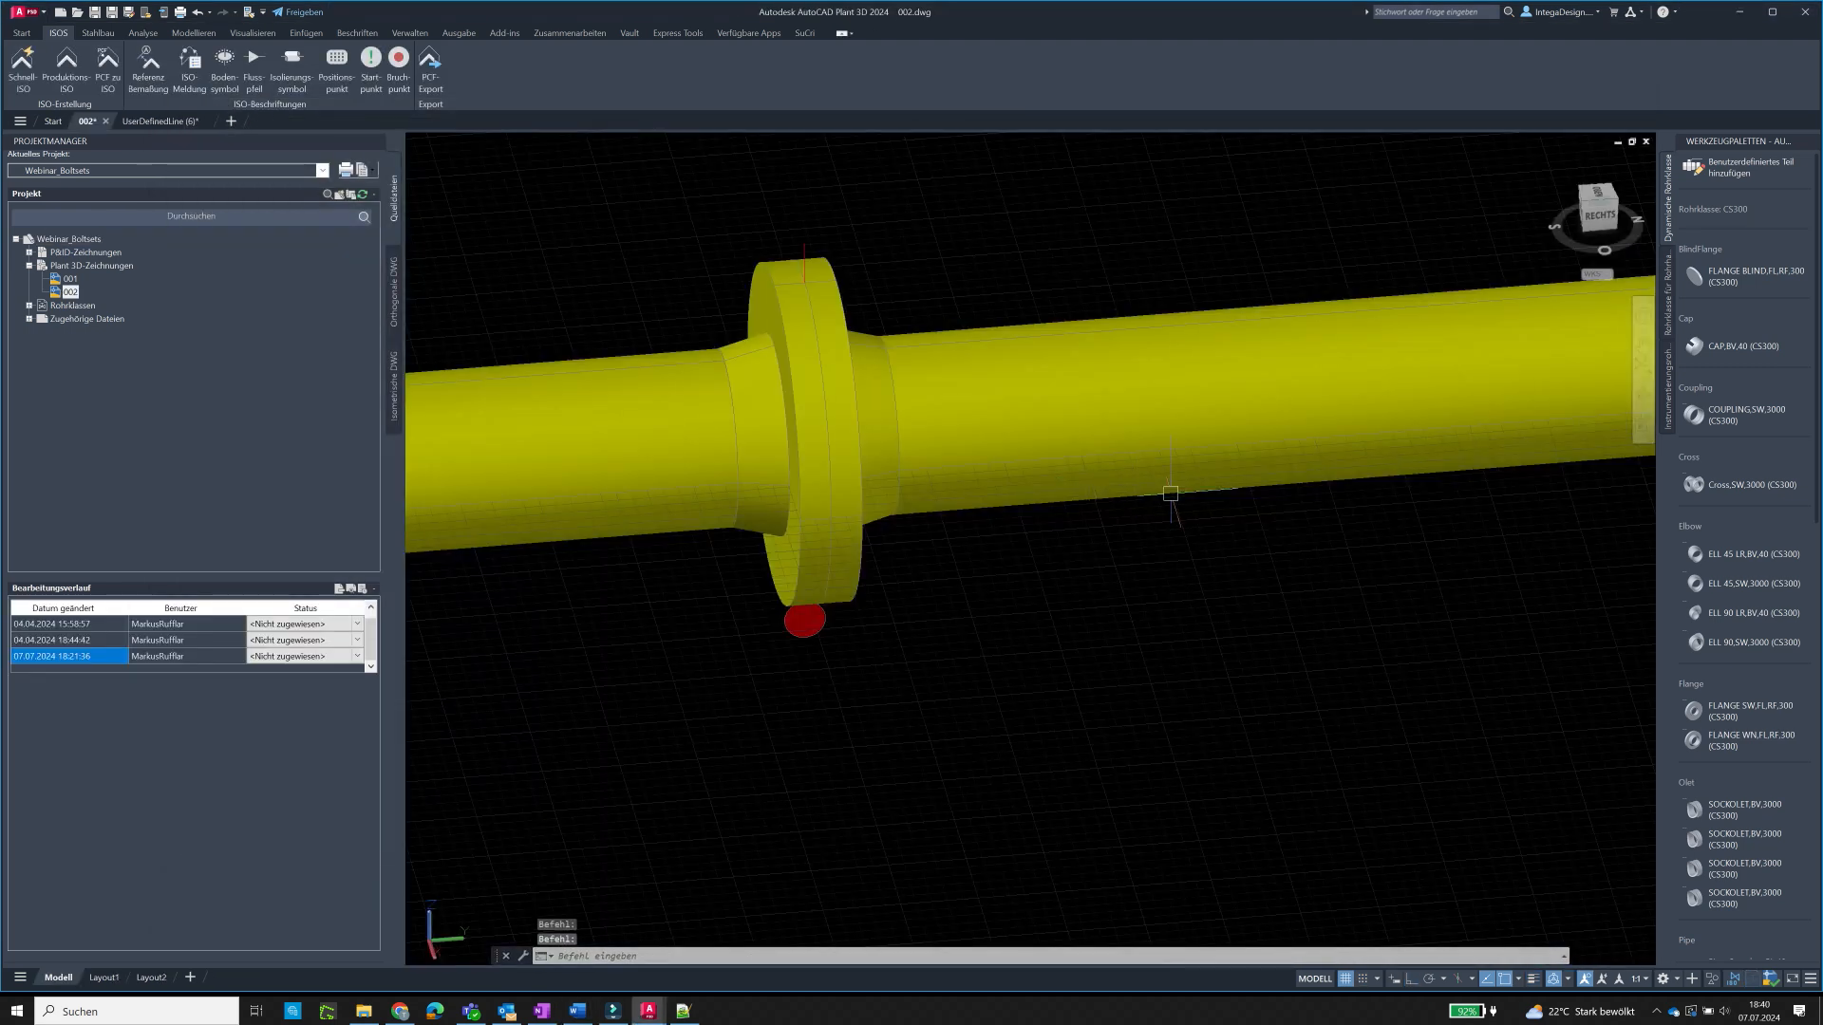
- Open iso.atr from the Check_A2 project folder in Notepad++ and reload the modified IsoConfig.xml
middle_drag(1193, 649, 1208, 537)
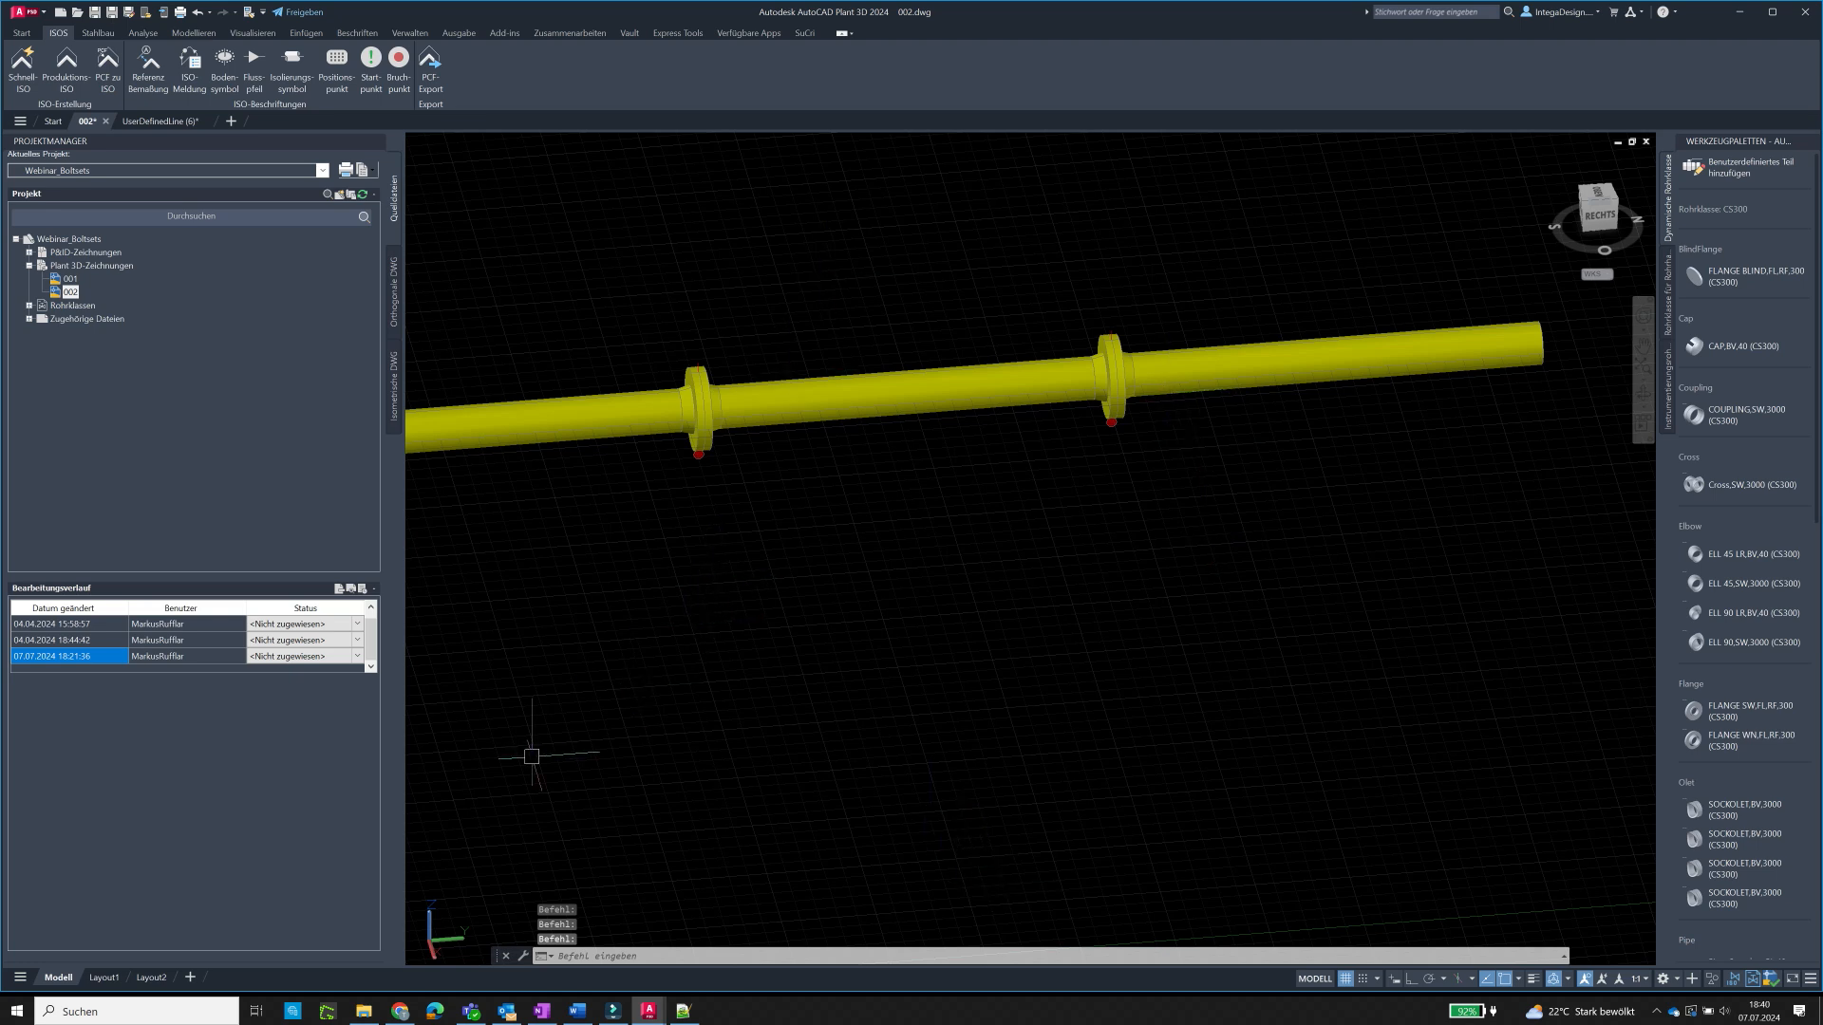
click(364, 1011)
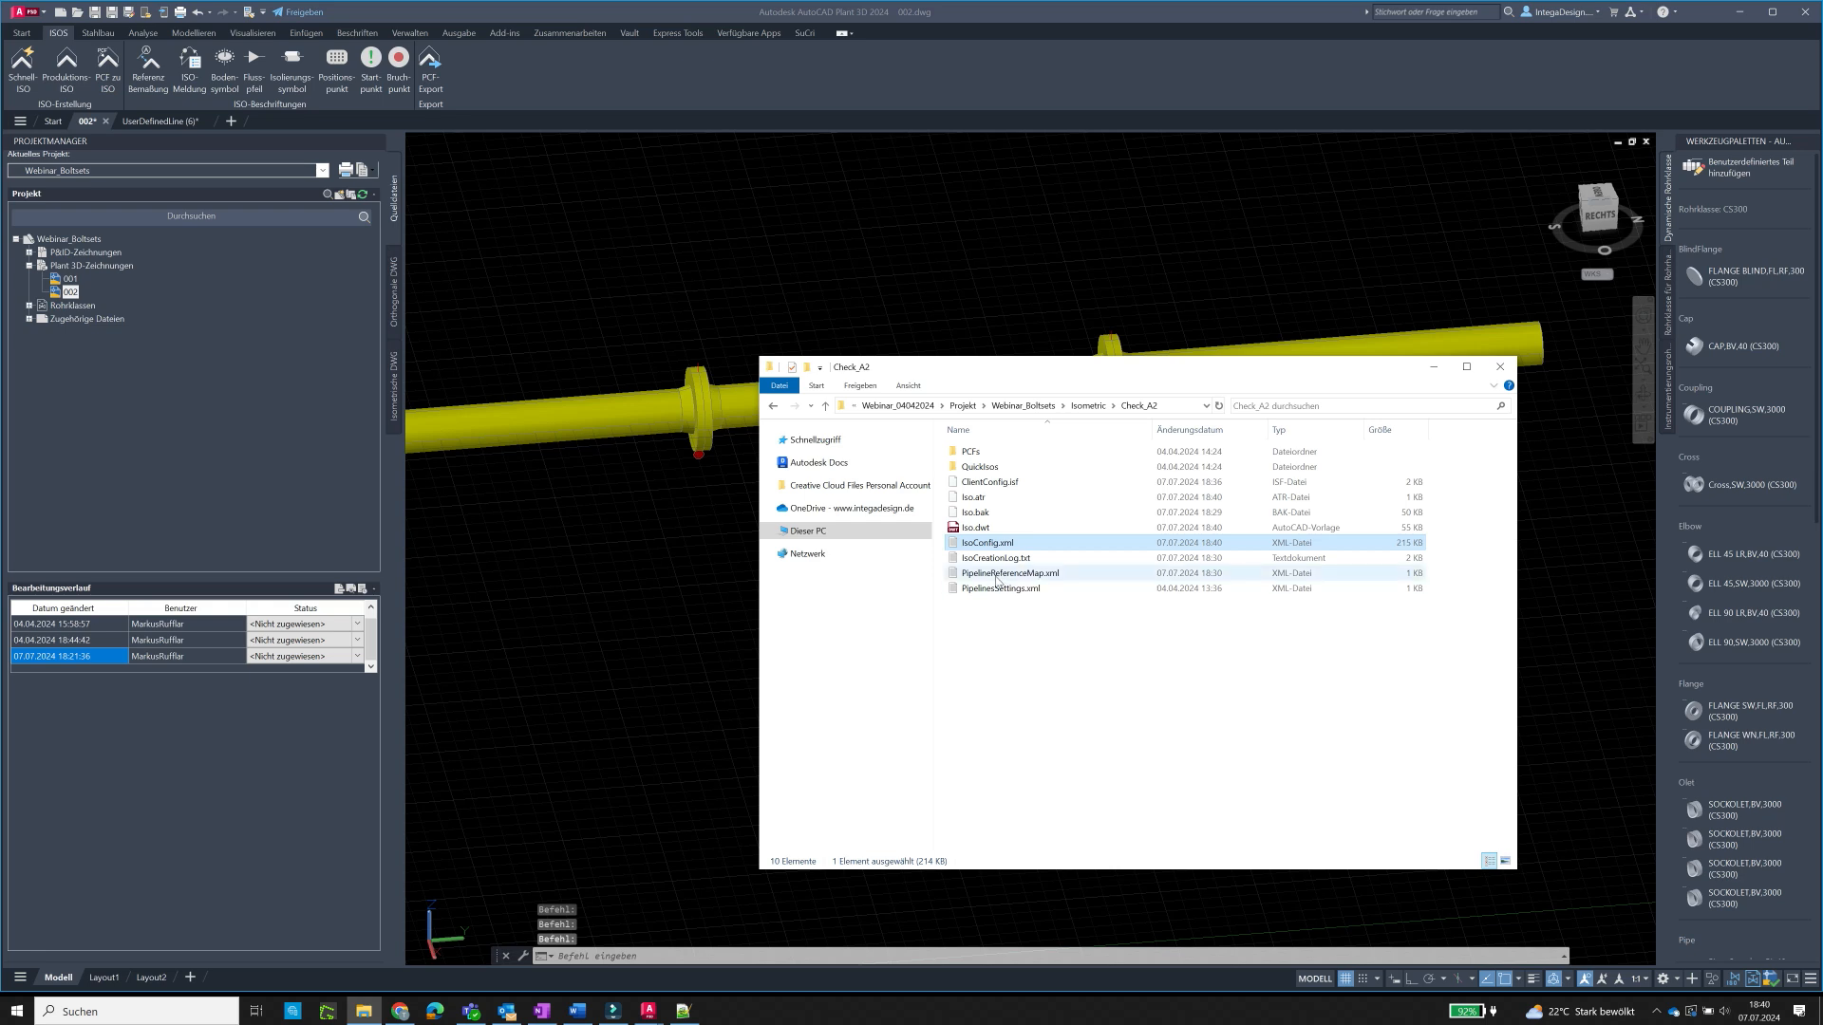
click(997, 498)
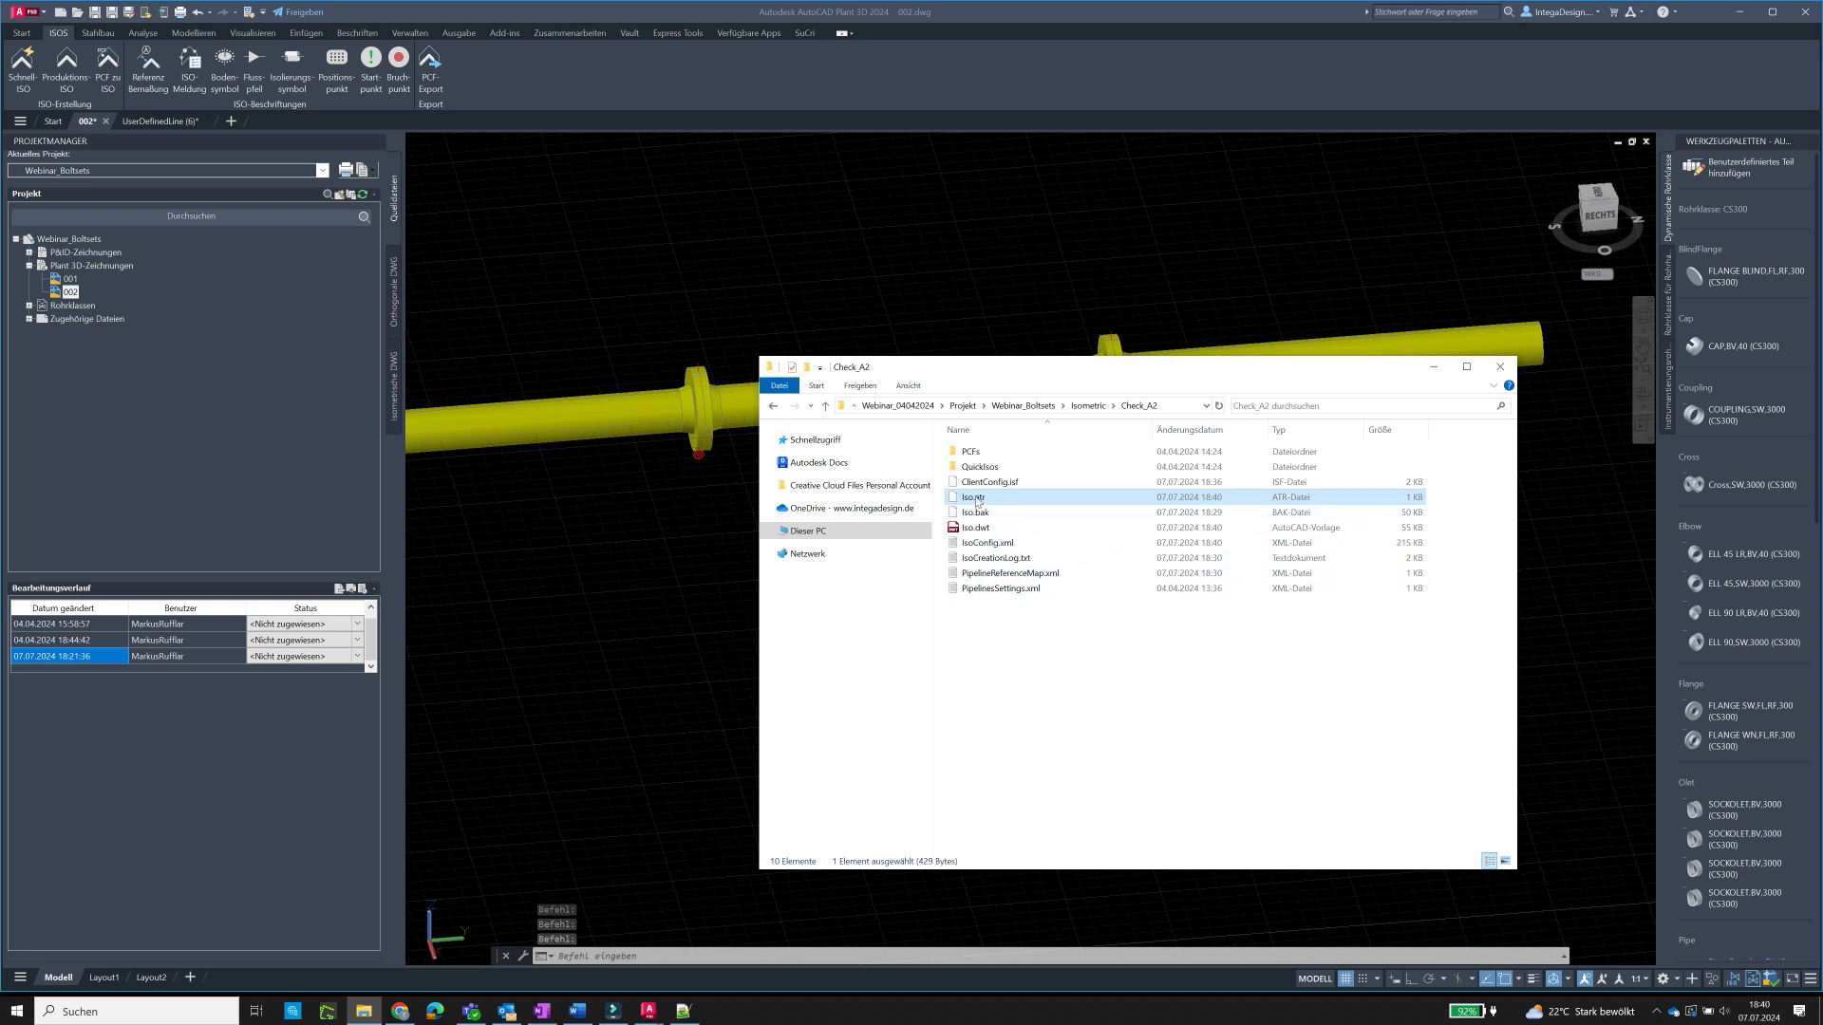
right_click(997, 498)
click(1049, 538)
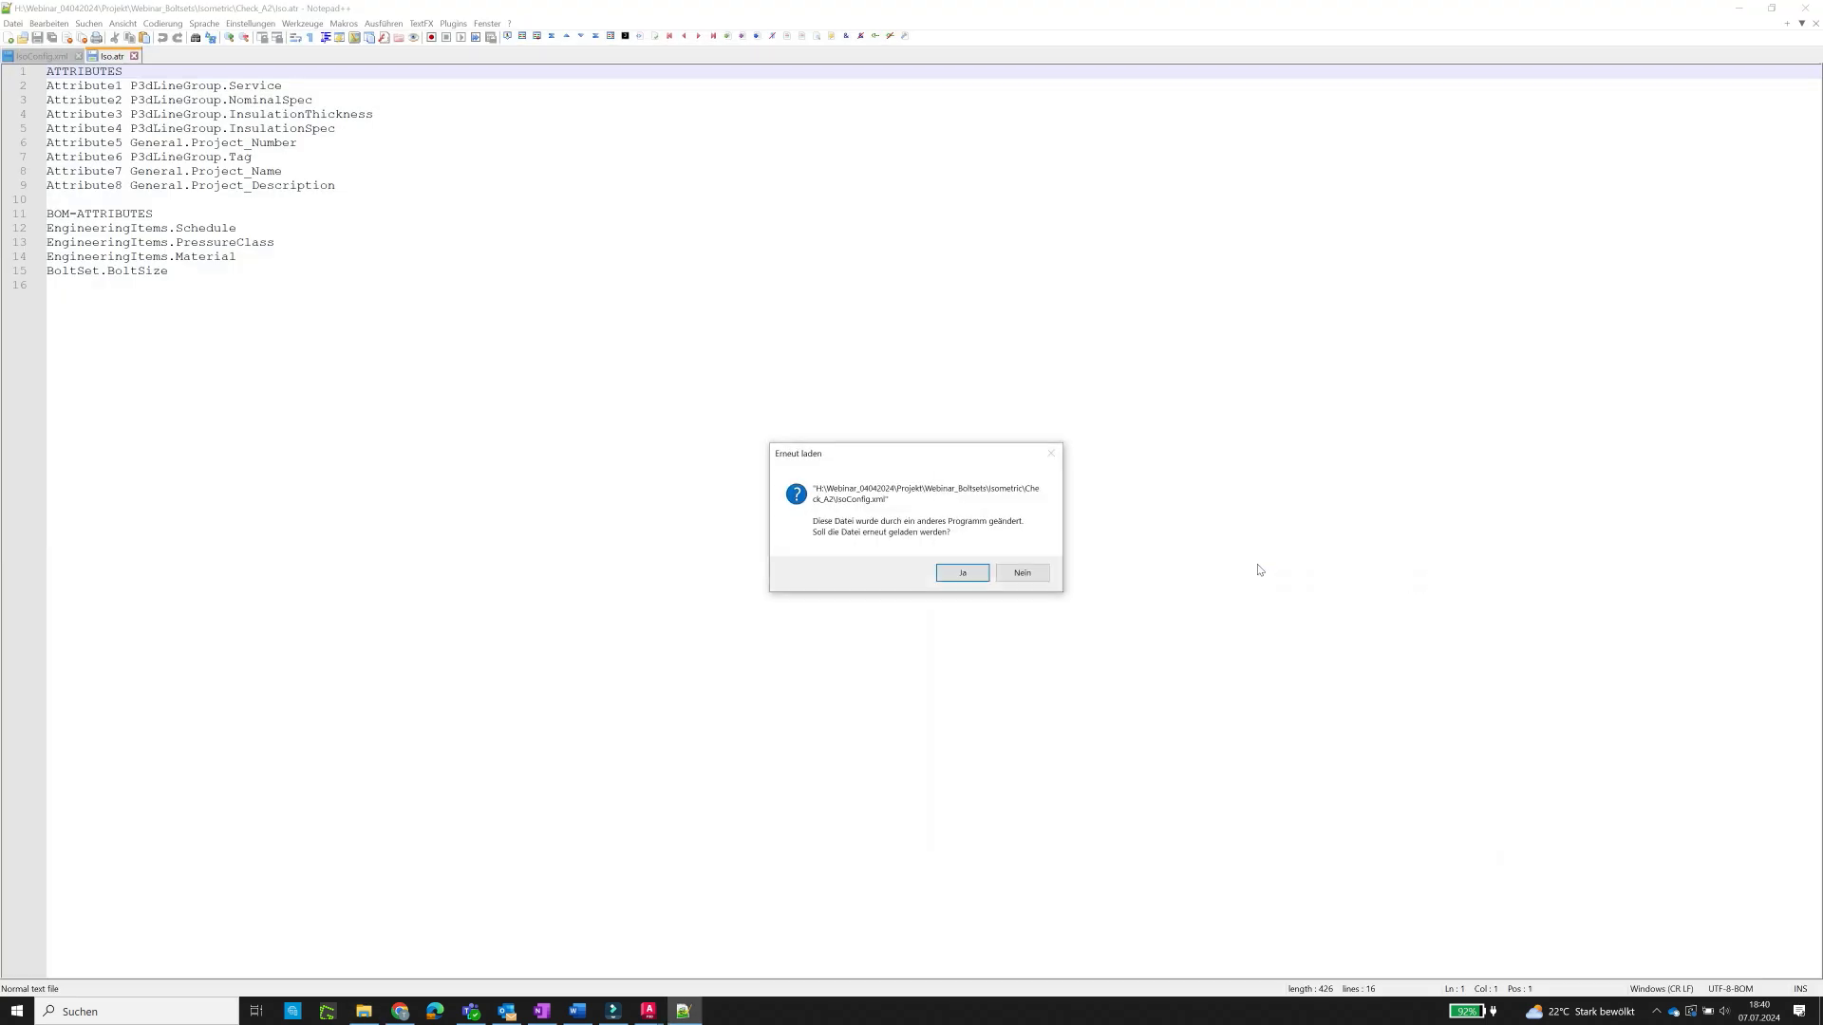
click(966, 574)
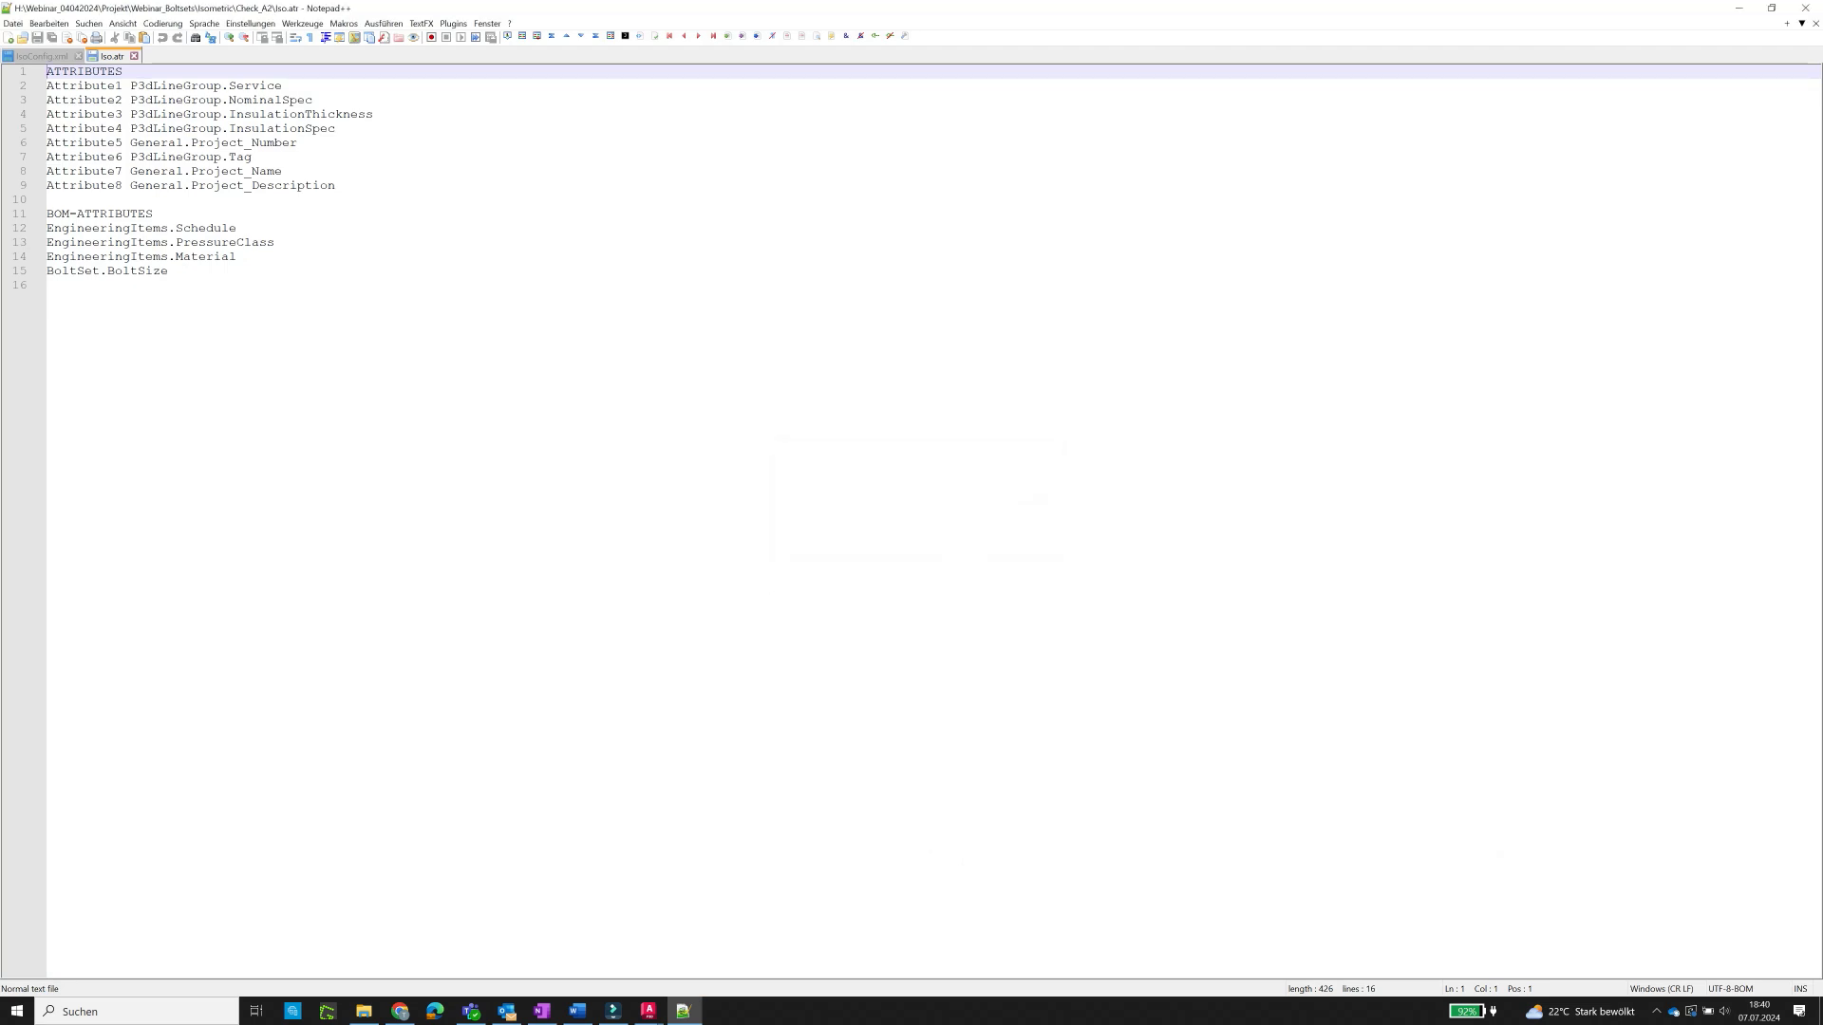
- Examine the BoltSet.BoltSize entry under BOM=ATTRIBUTES in iso.atr and close the editor
click(202, 272)
key(shift+Home)
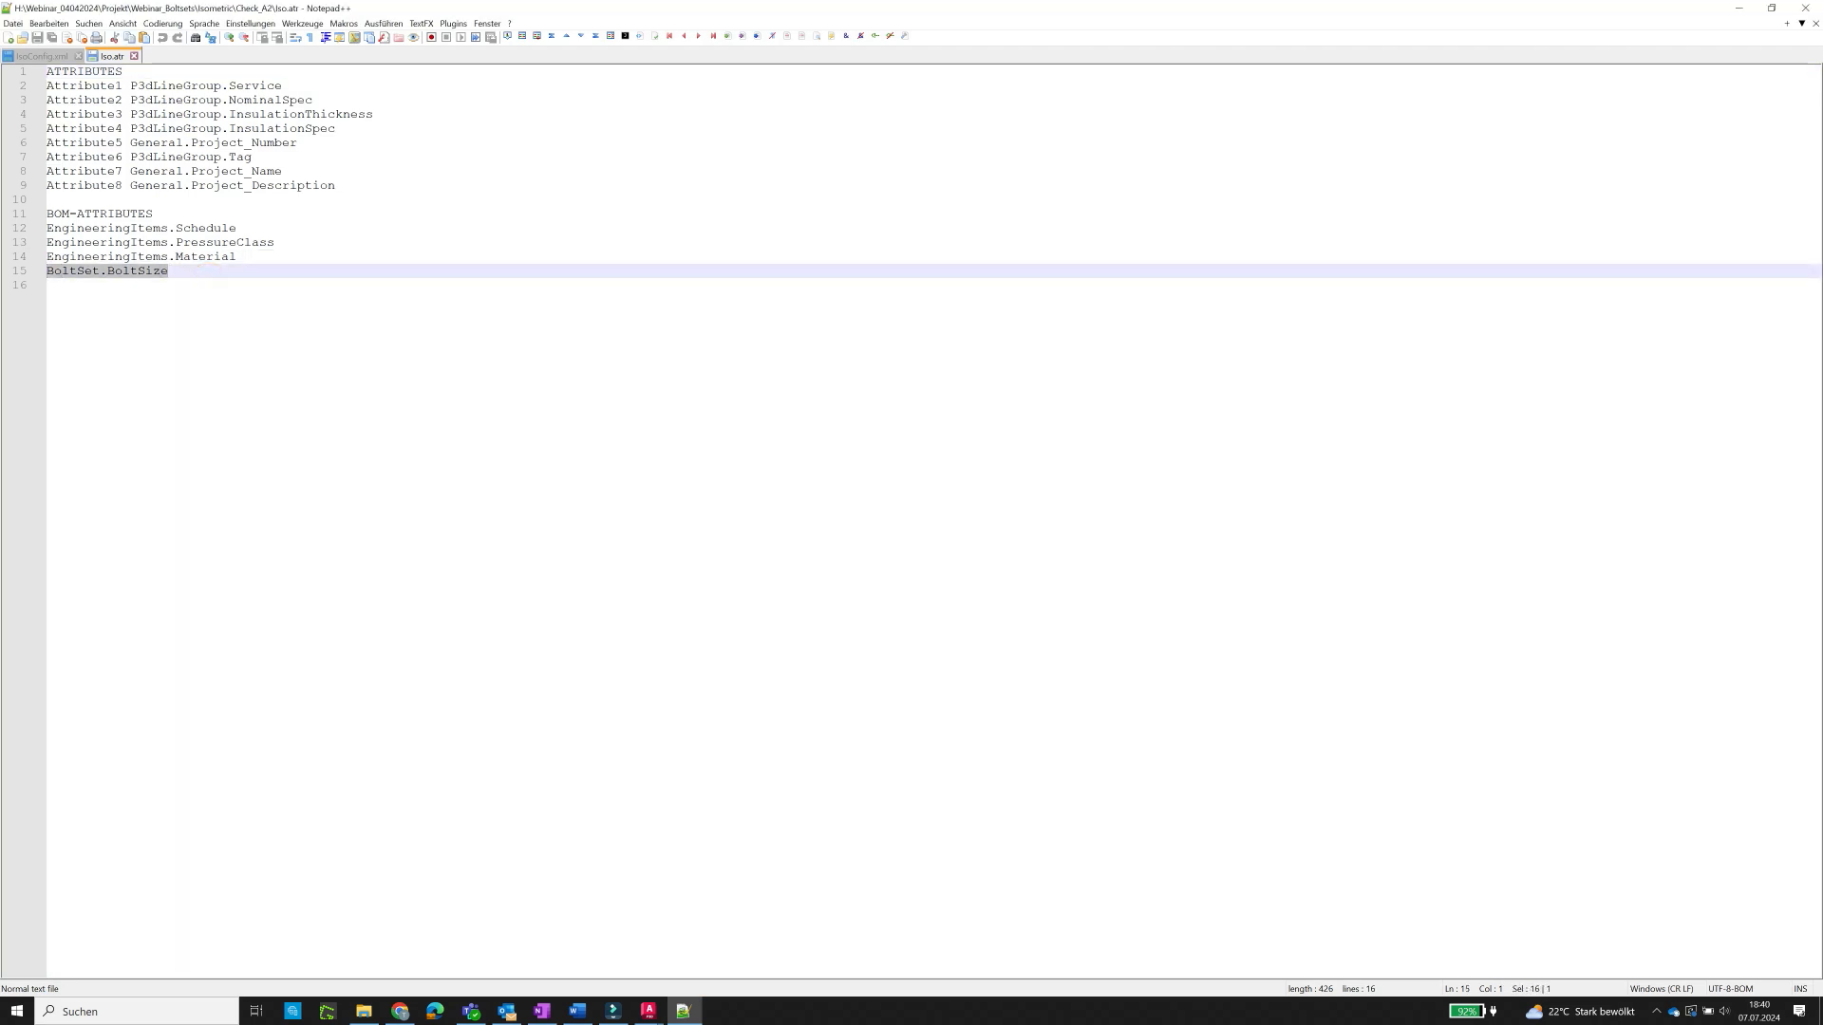
click(431, 350)
drag(204, 272, 77, 271)
click(373, 431)
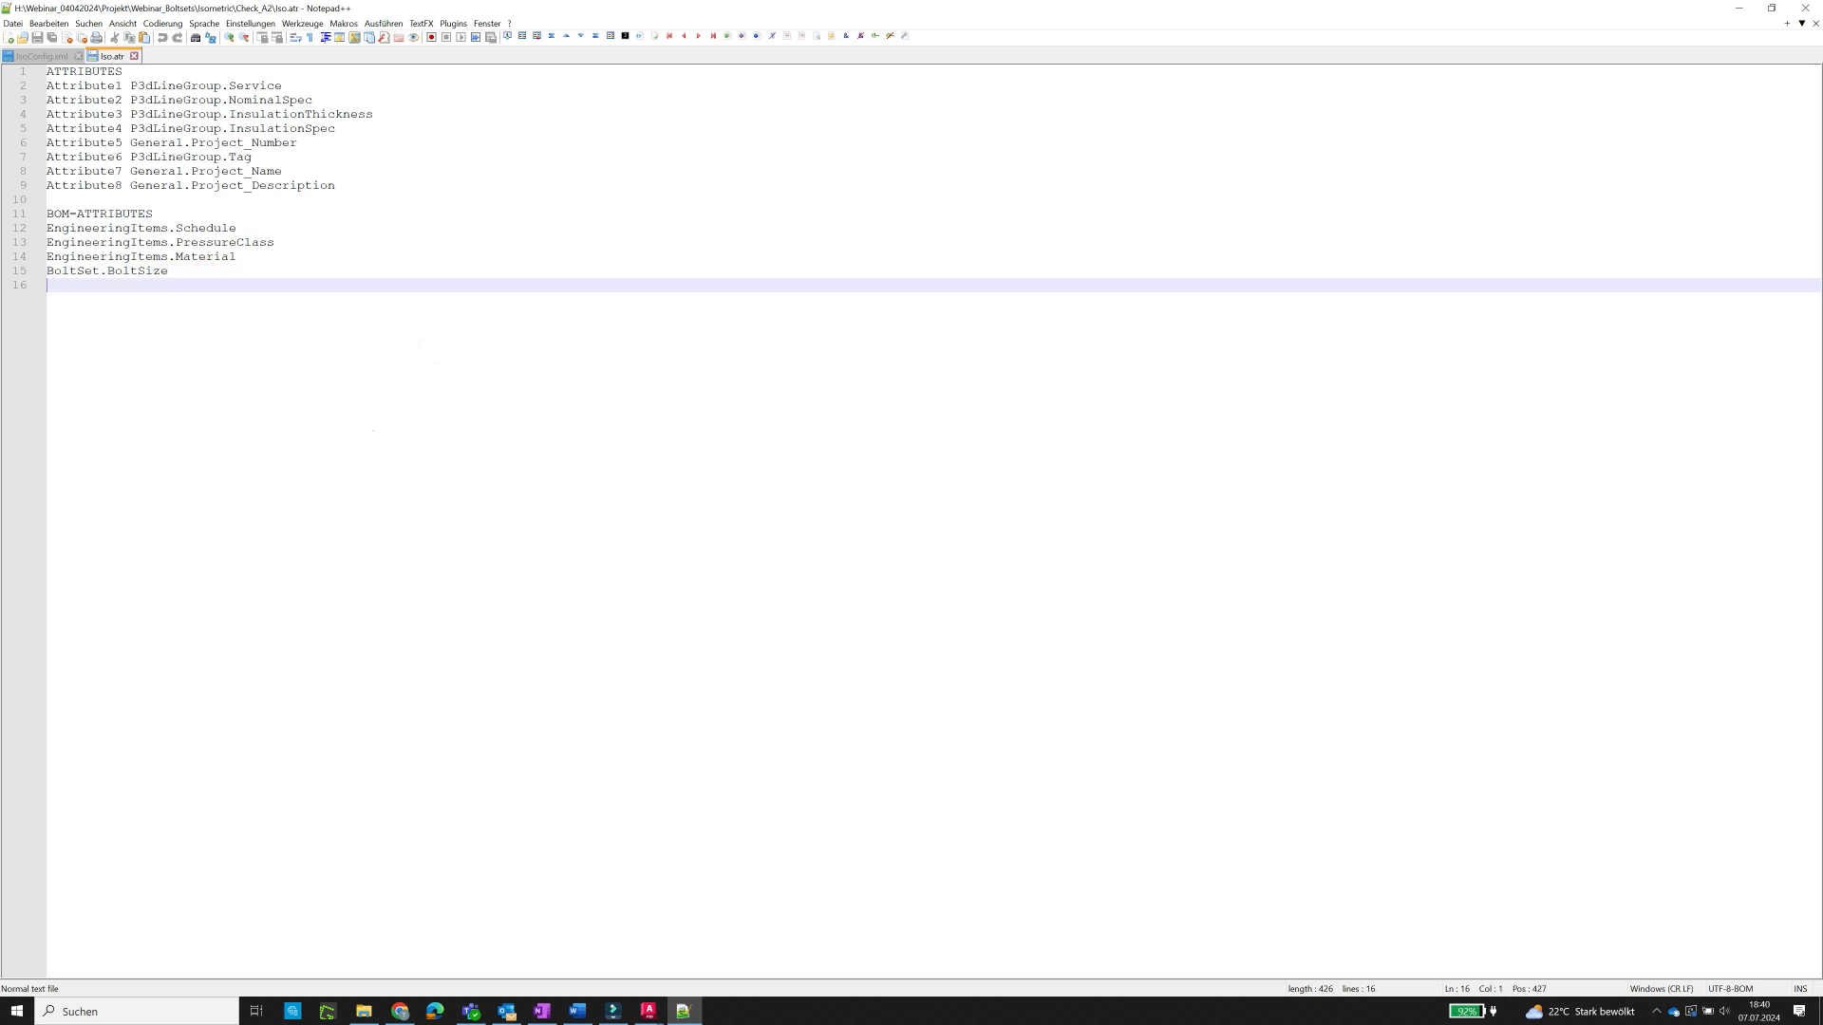
click(1804, 11)
- Open IsoConfig.xml from the Check_A2 folder in Notepad++ and look through its filter and theme sections for the column mappings
right_click(995, 544)
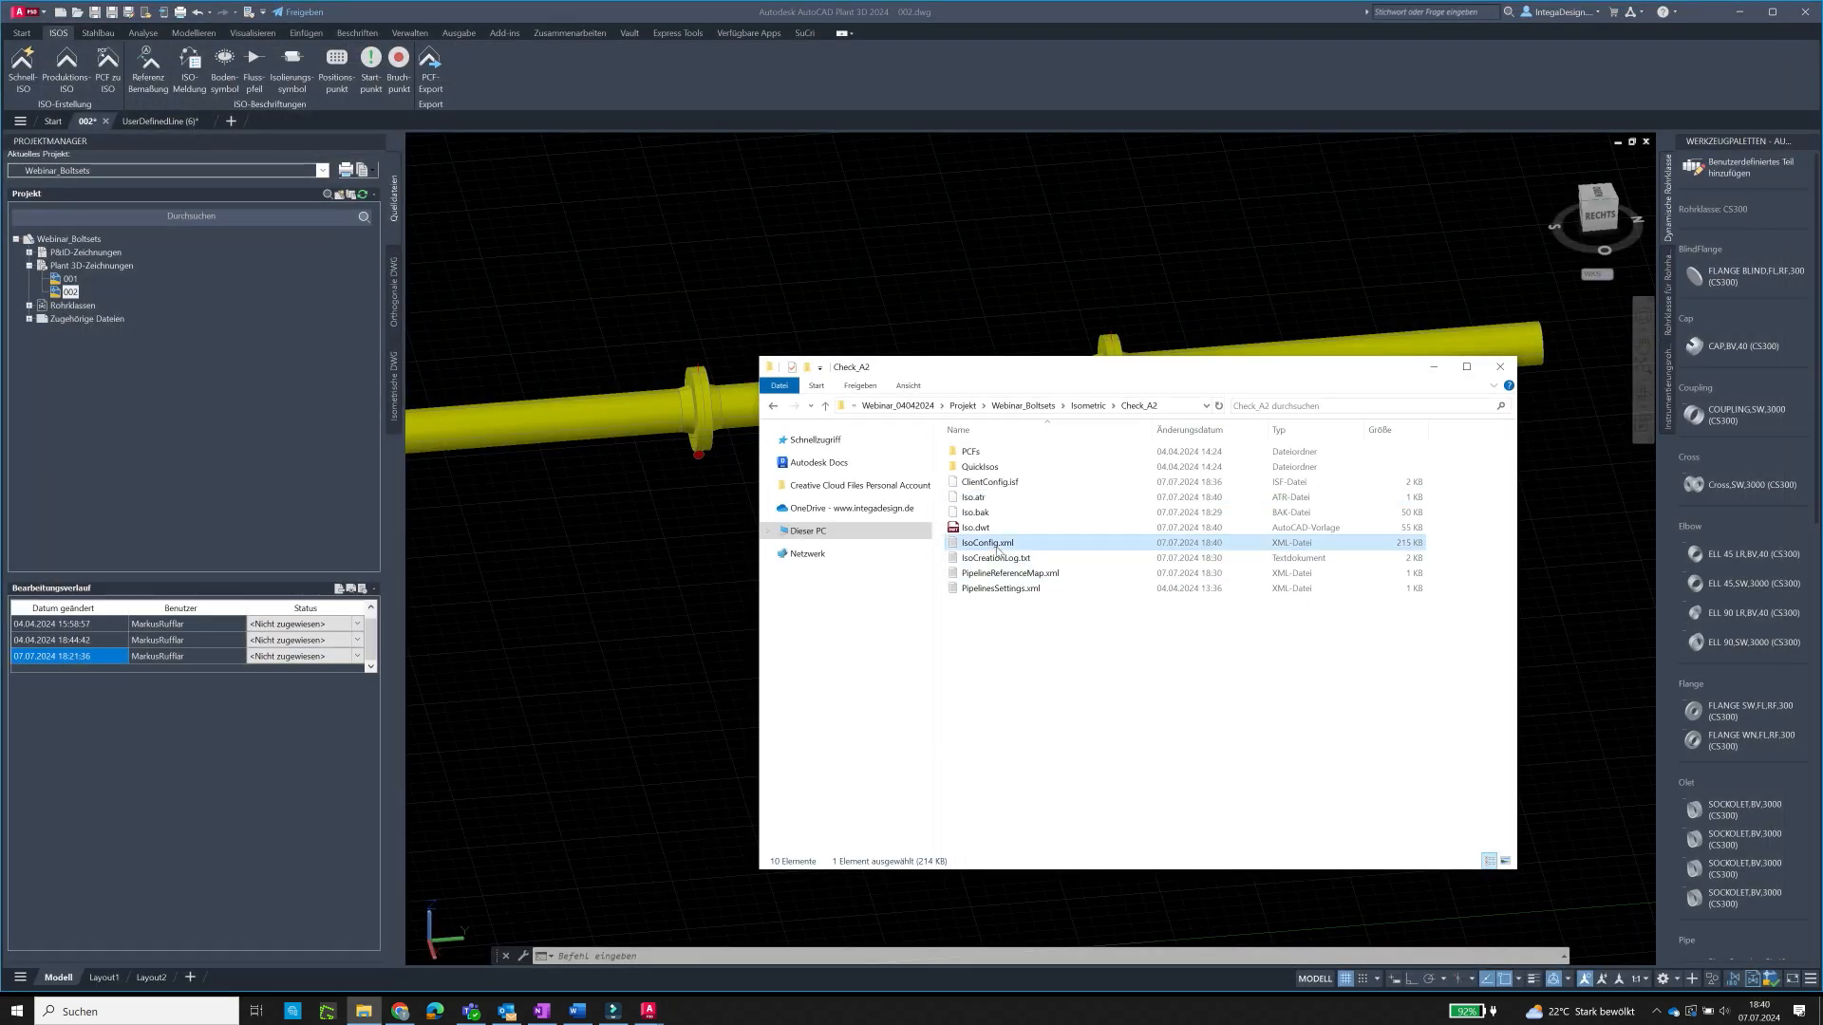
click(1068, 605)
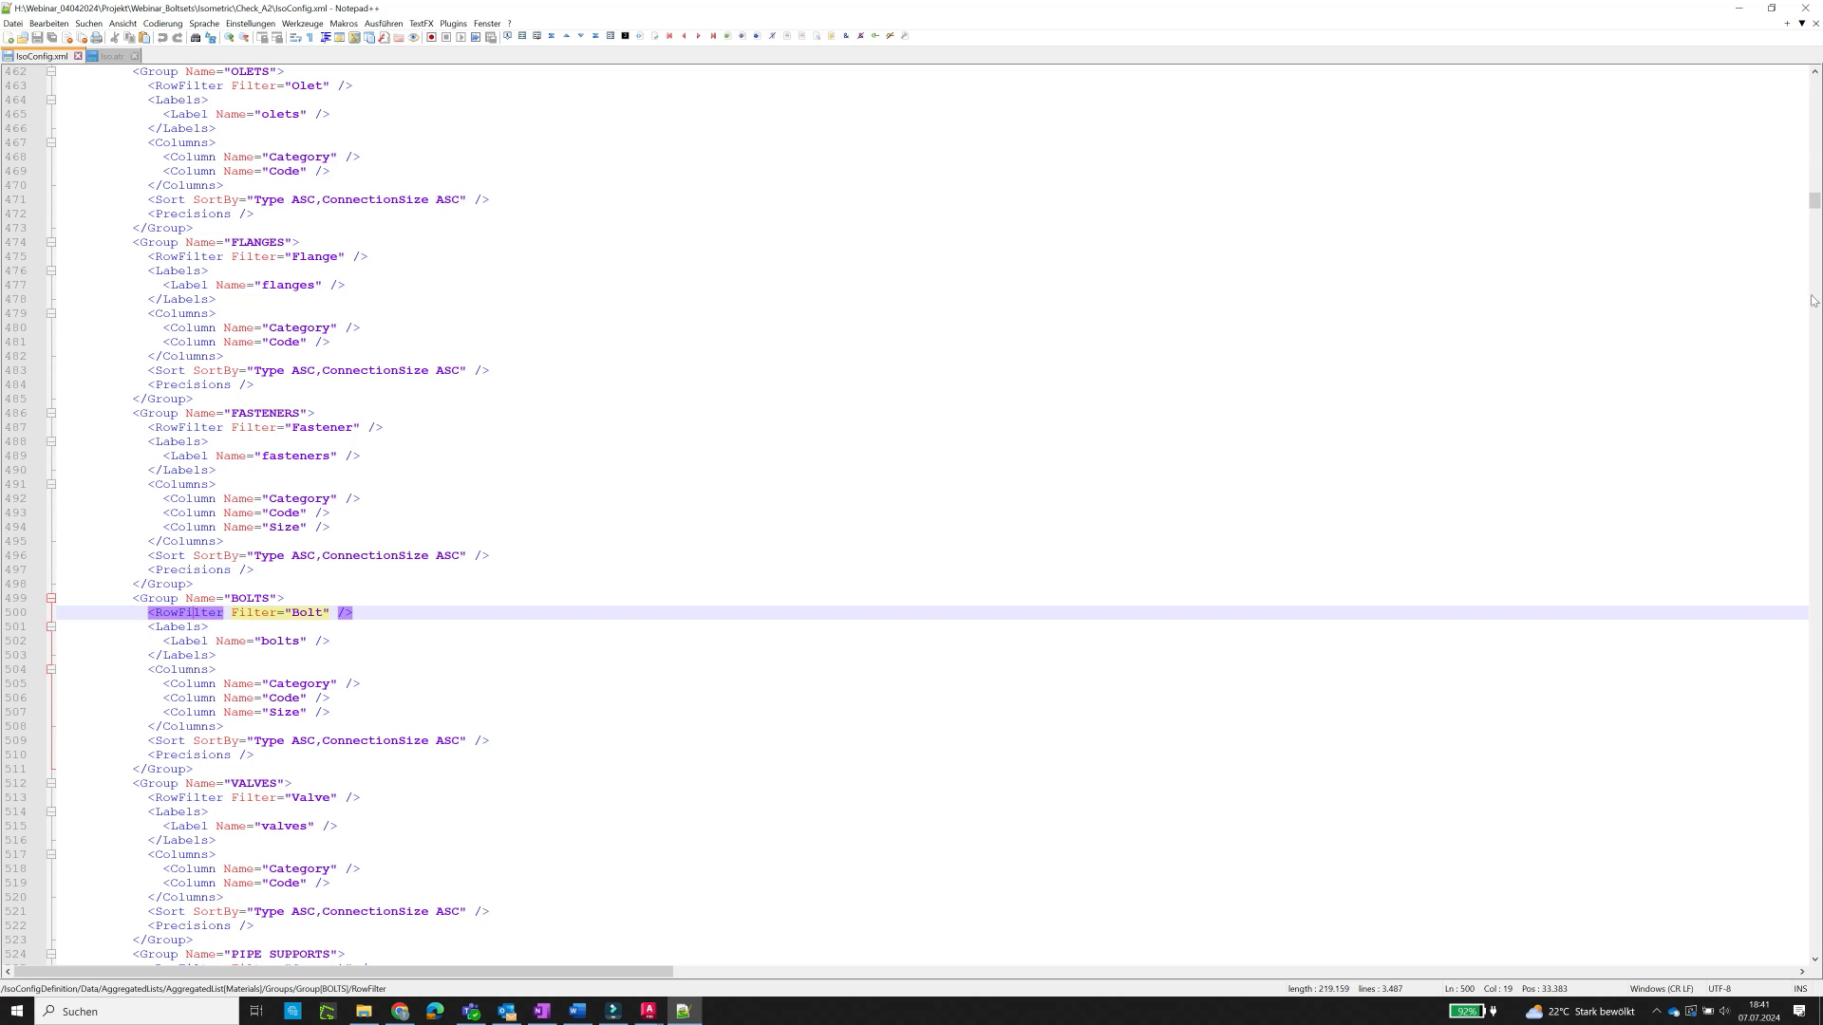
drag(1812, 204, 1813, 946)
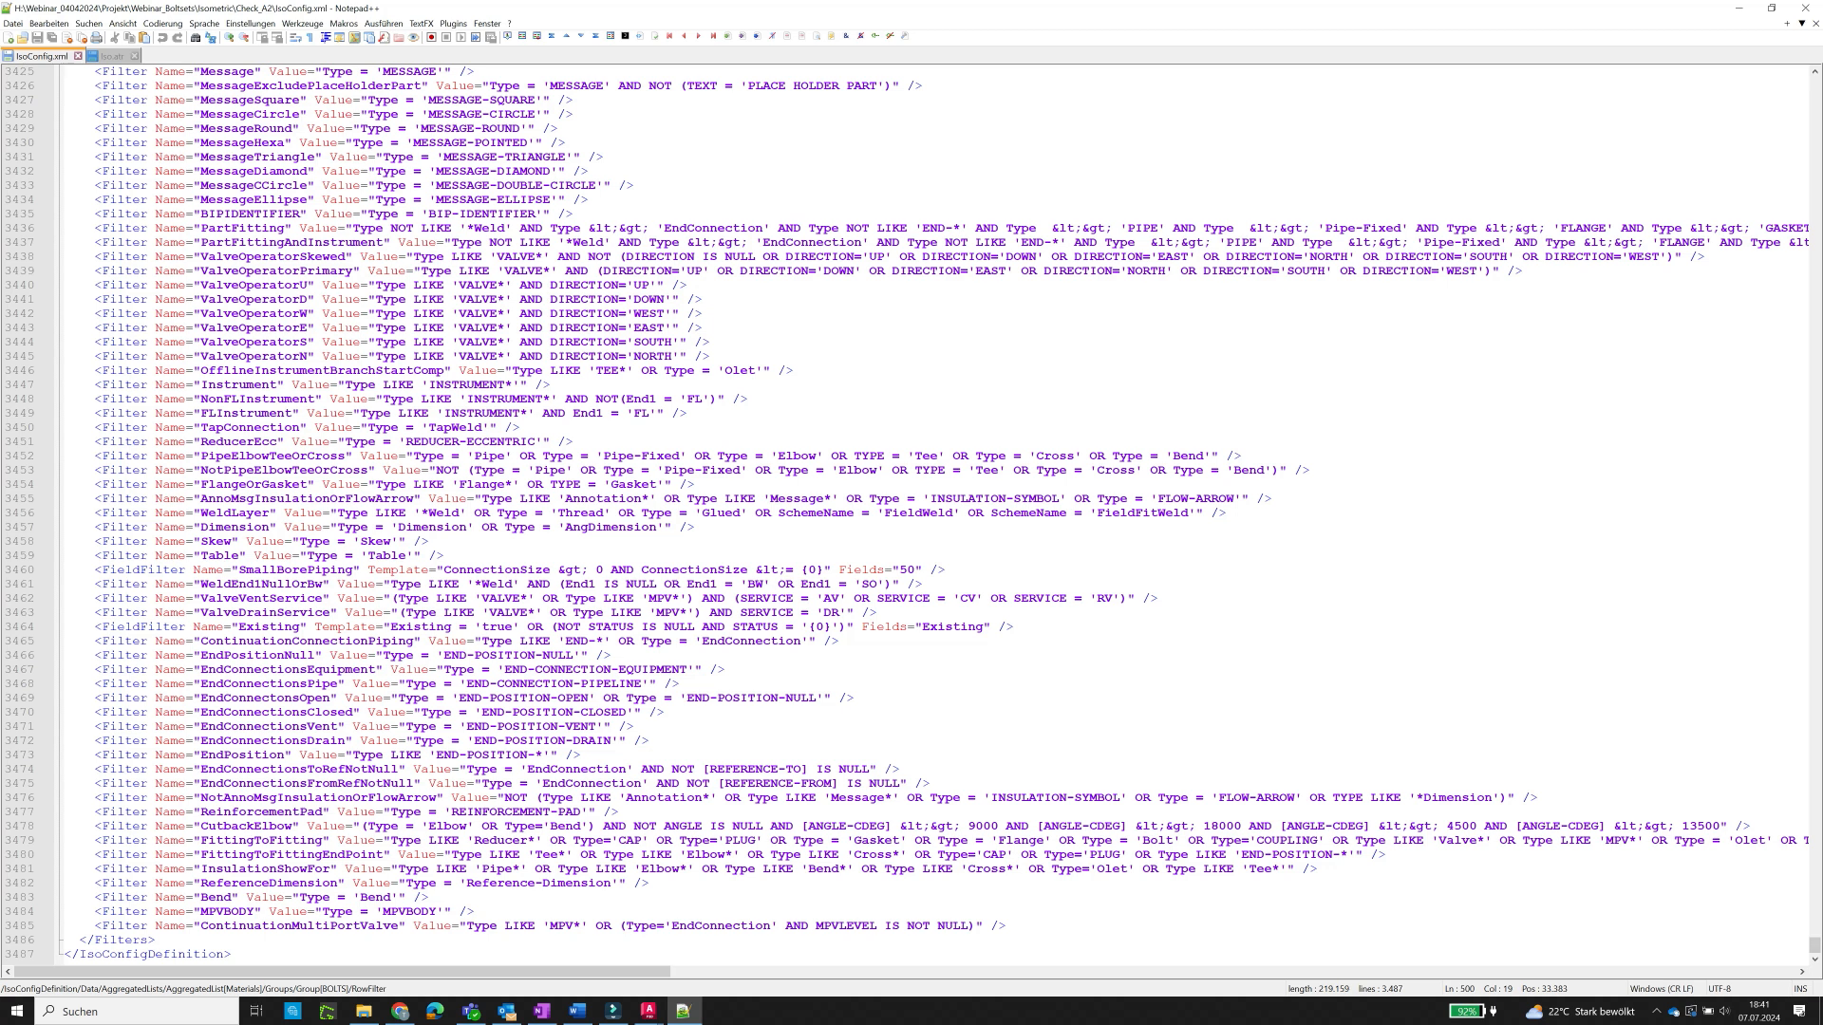
drag(1815, 946, 1815, 913)
scroll(912, 516, down, 6)
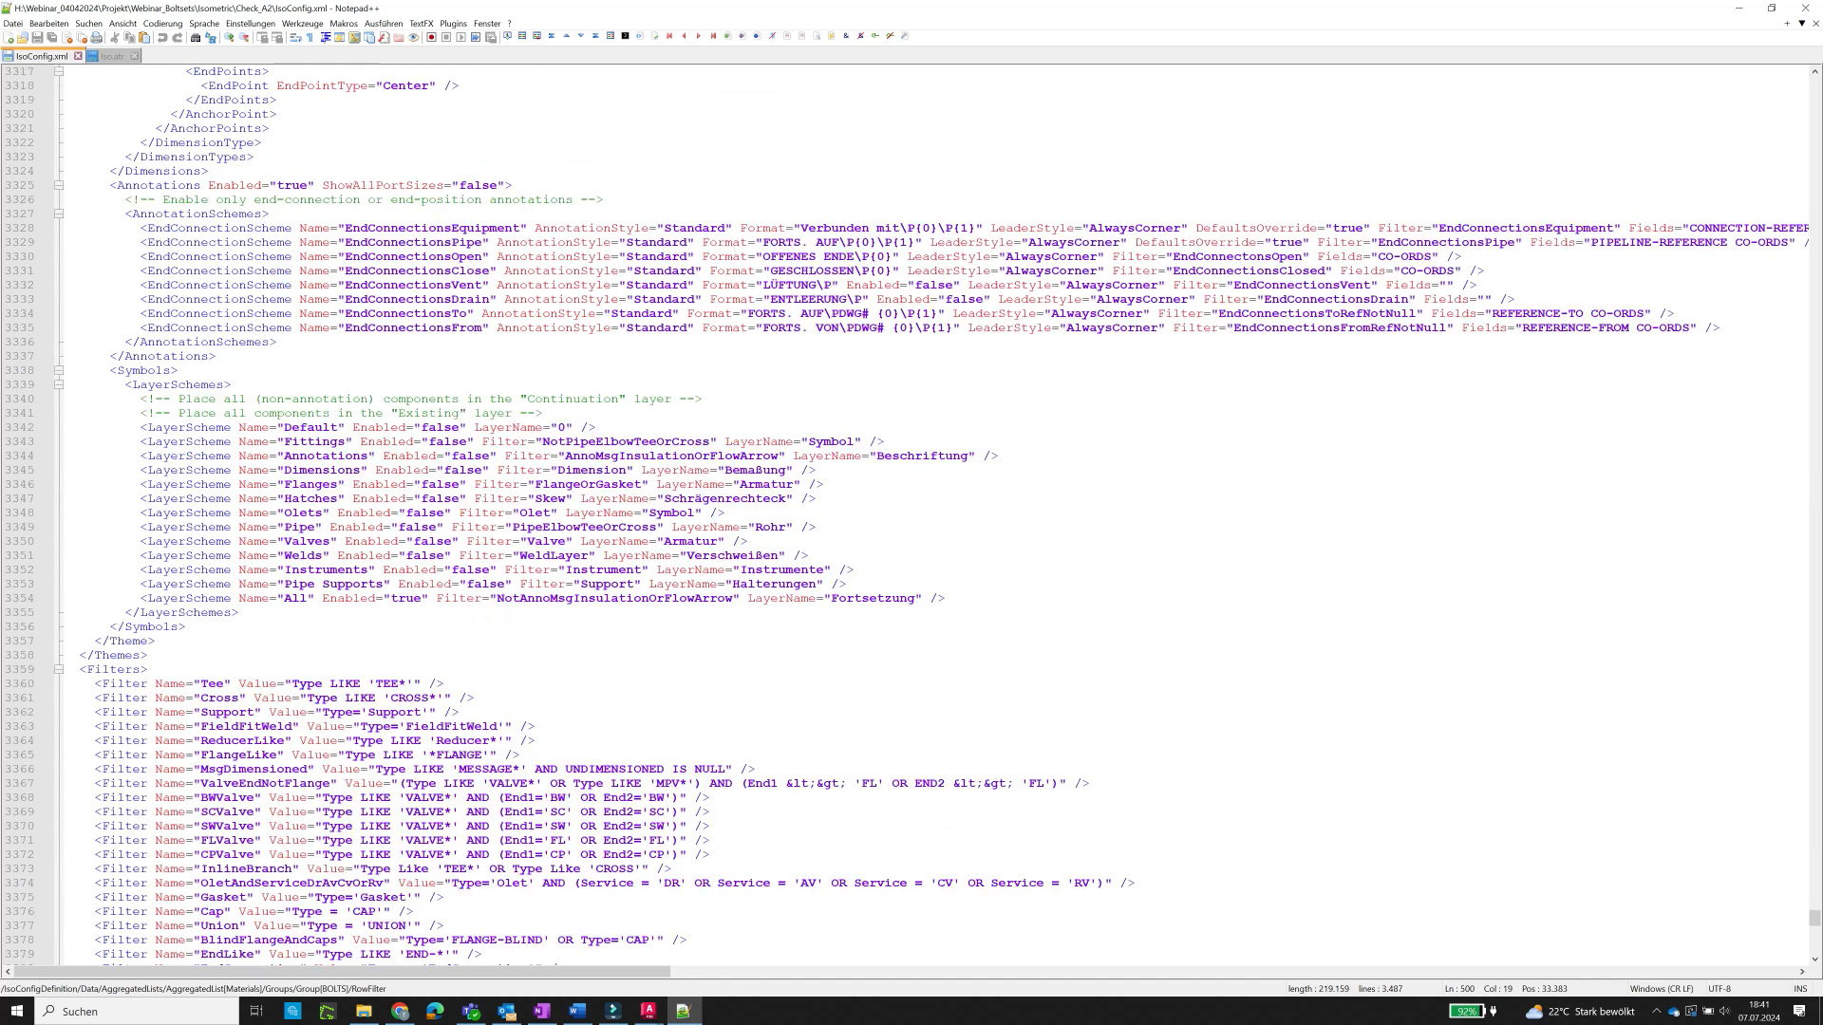
scroll(912, 516, up, 20)
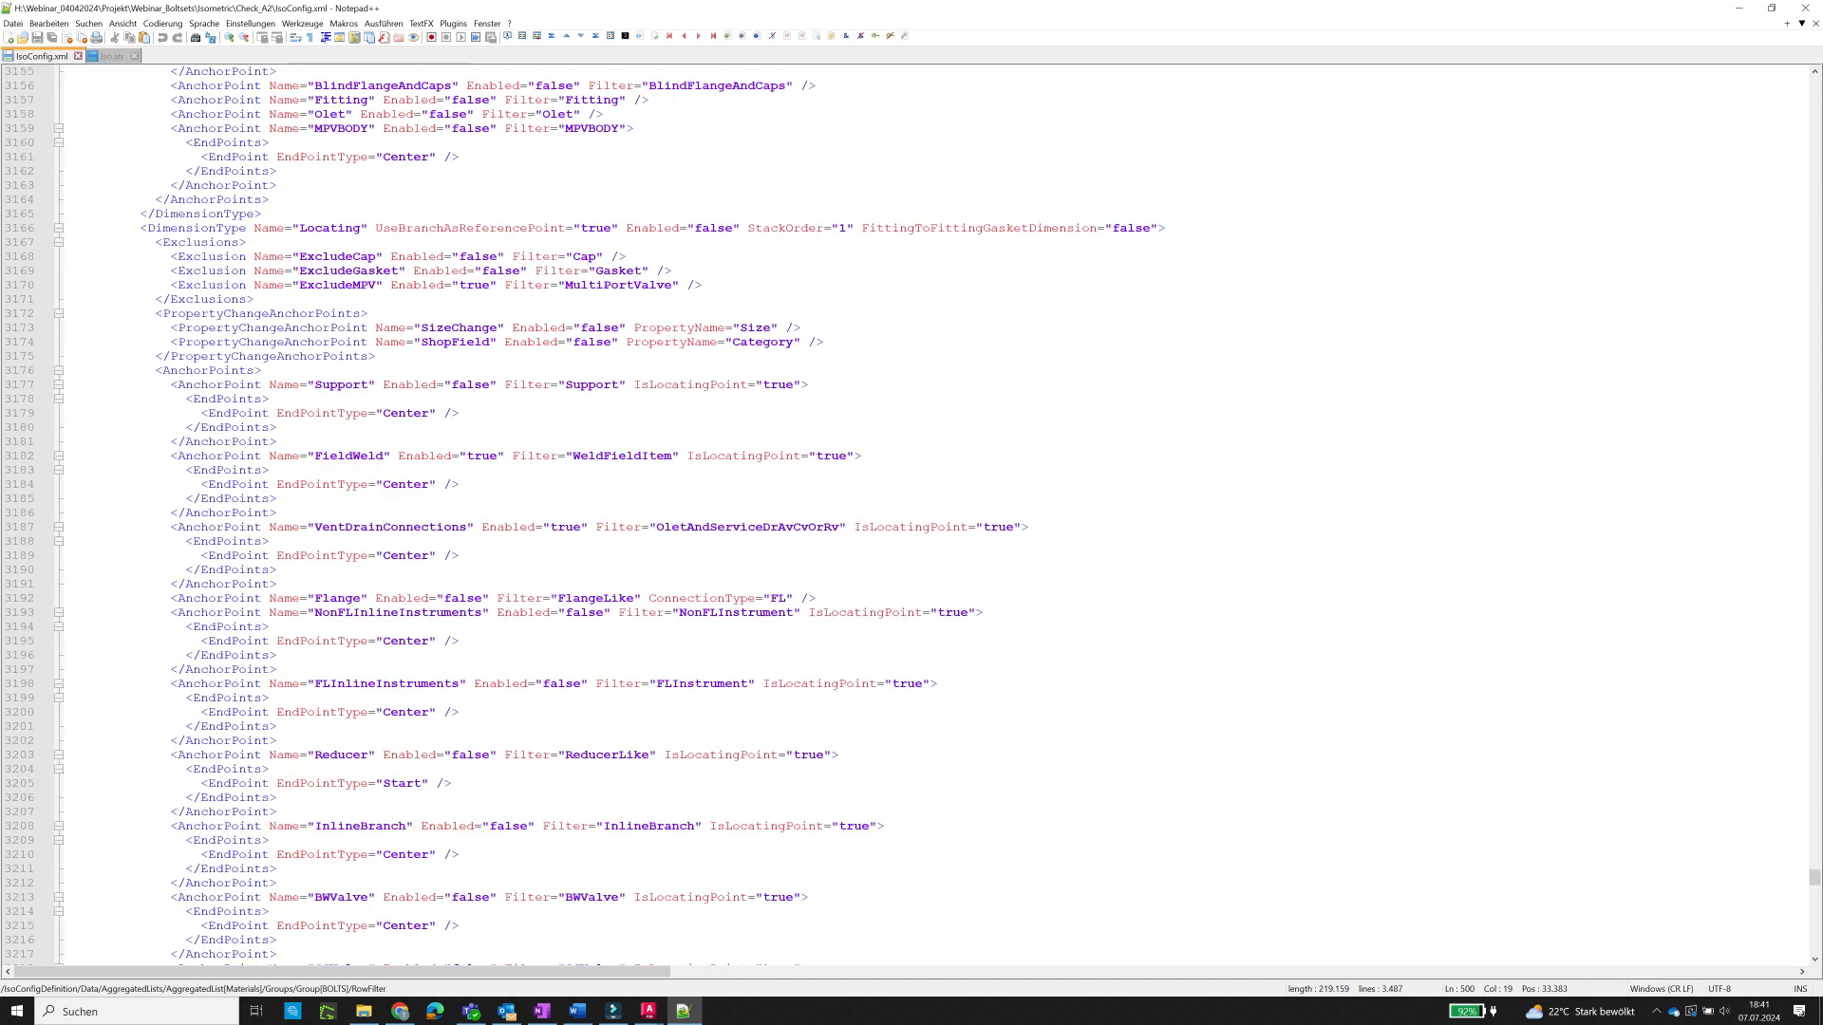
scroll(911, 516, up, 20)
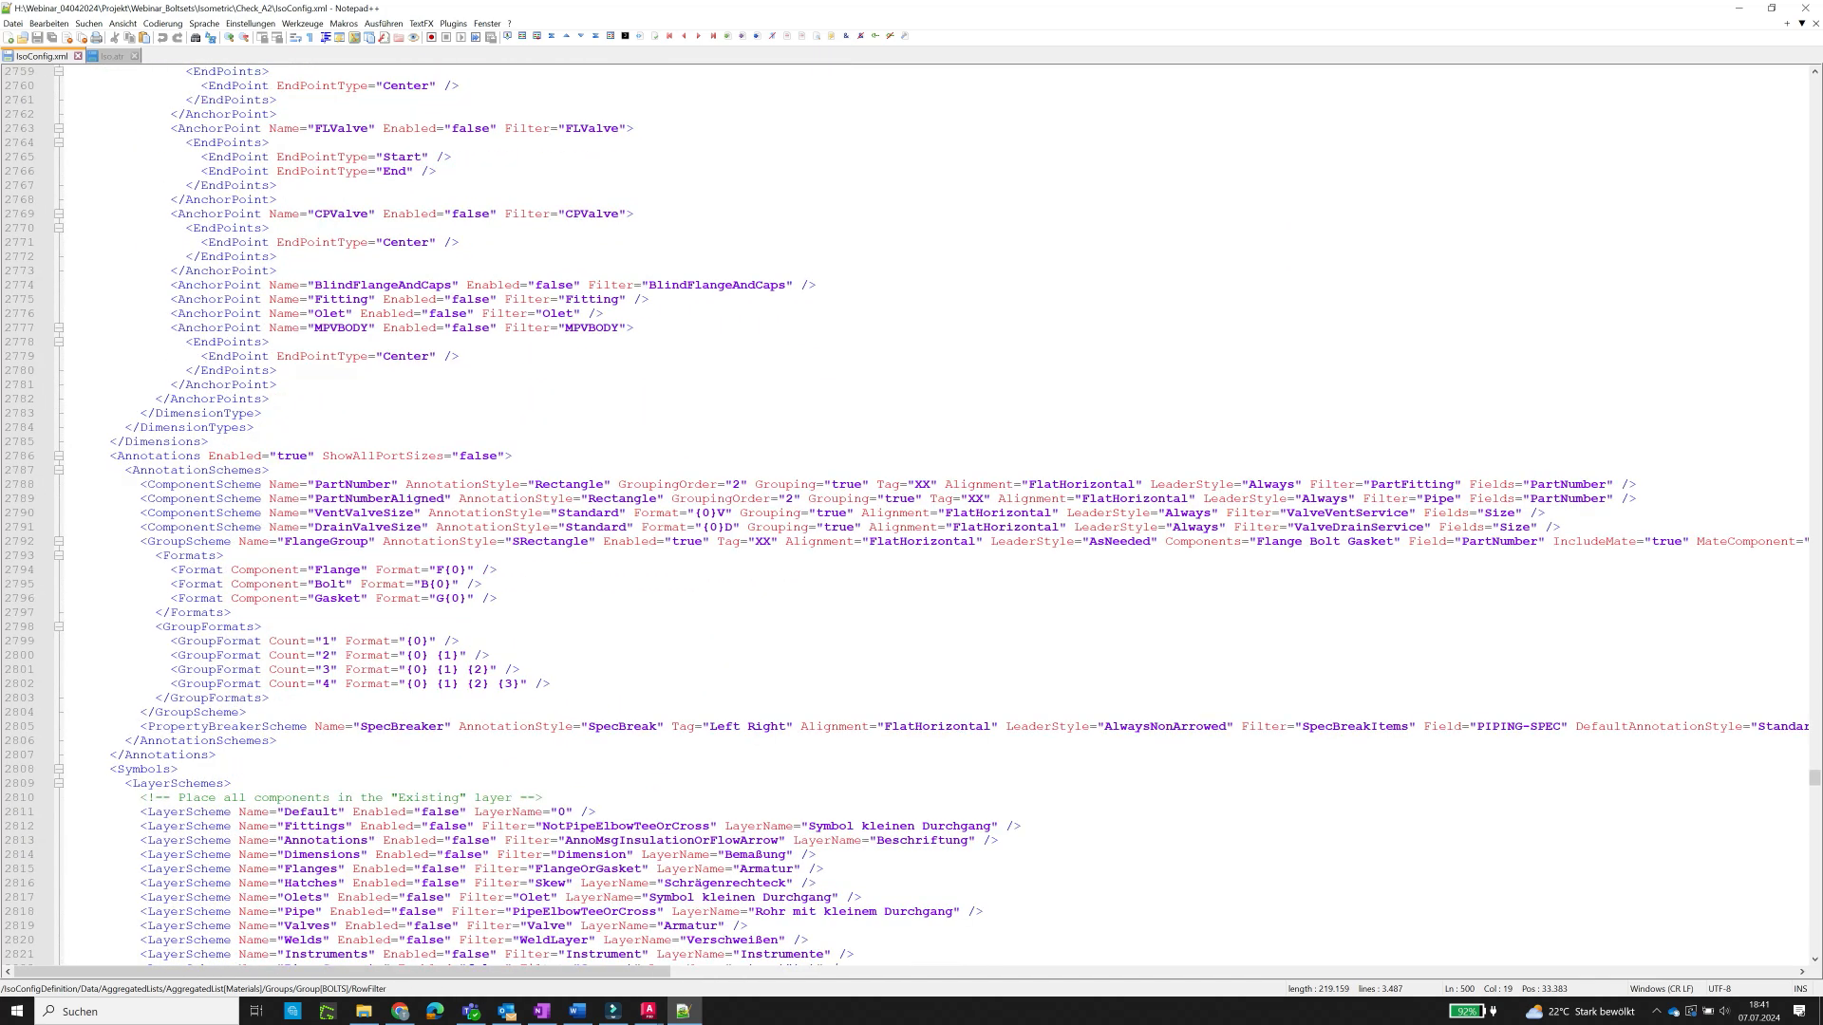
scroll(911, 515, down, 12)
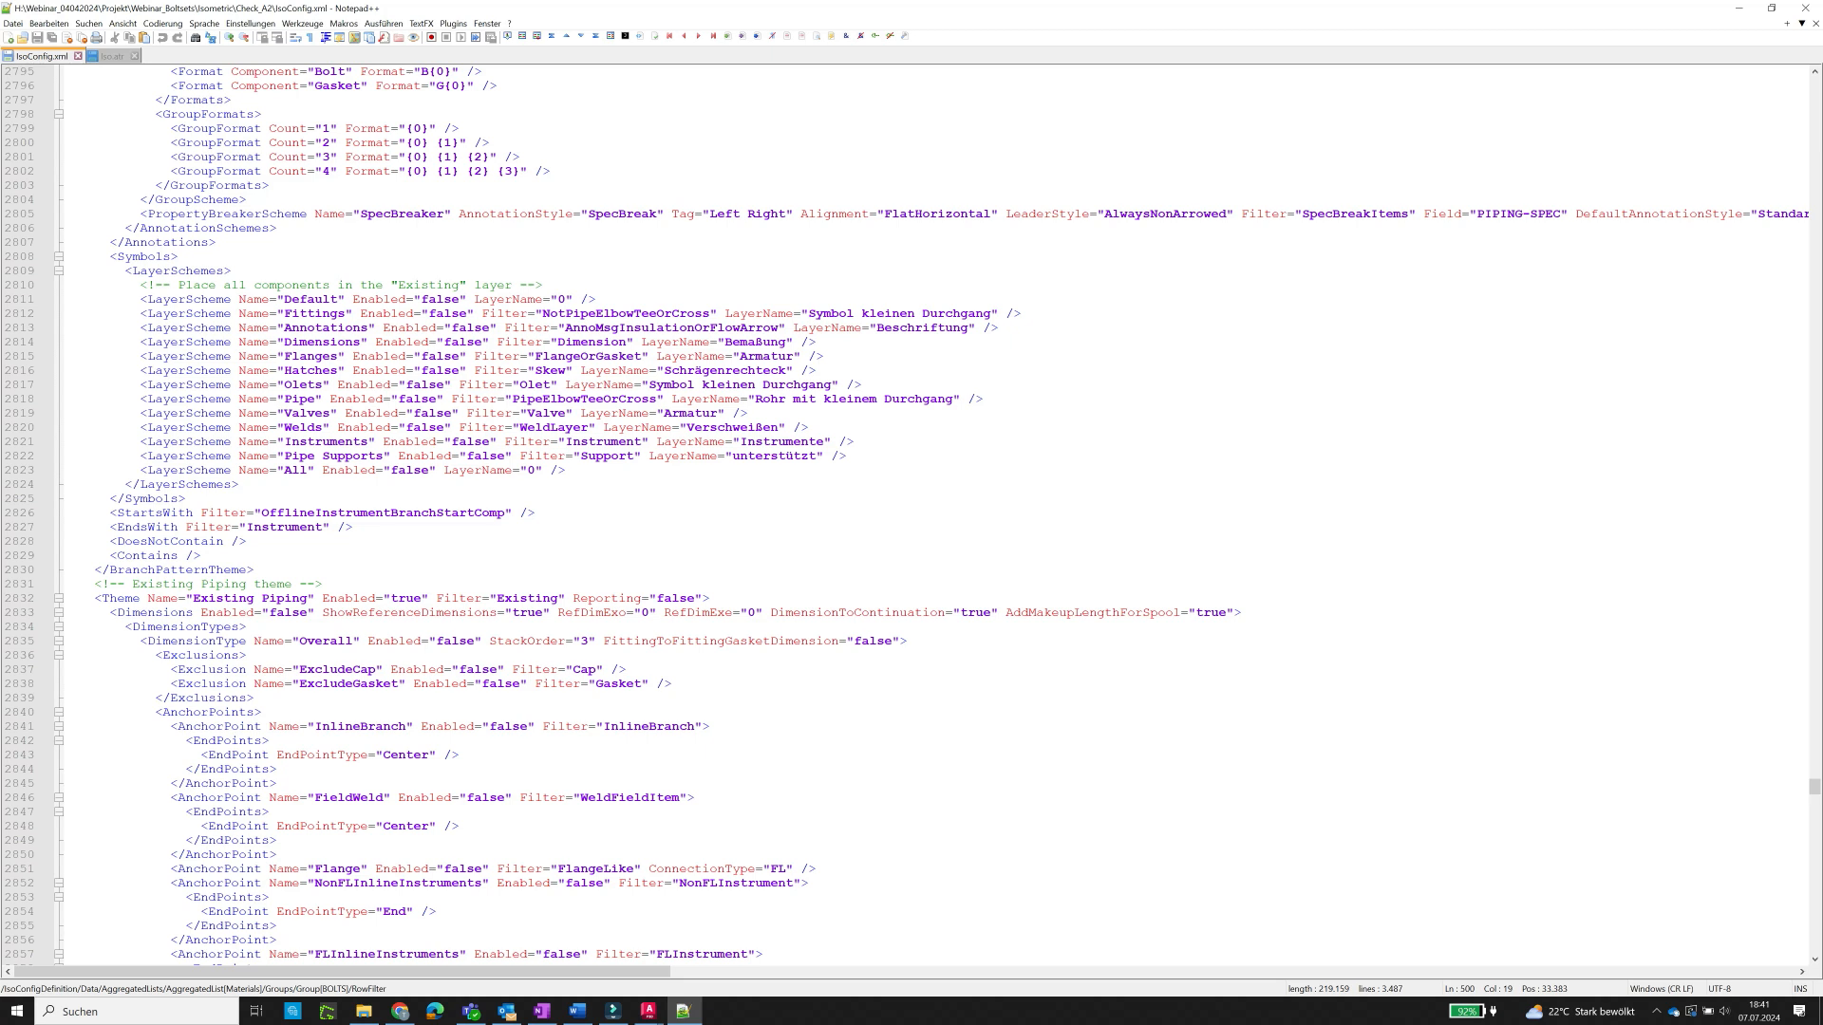
- Search IsoConfig.xml for "columnmapping", highlight the BoltSize mapping line in the BOM table scheme, and close the search
key(ctrl+f)
text(colu)
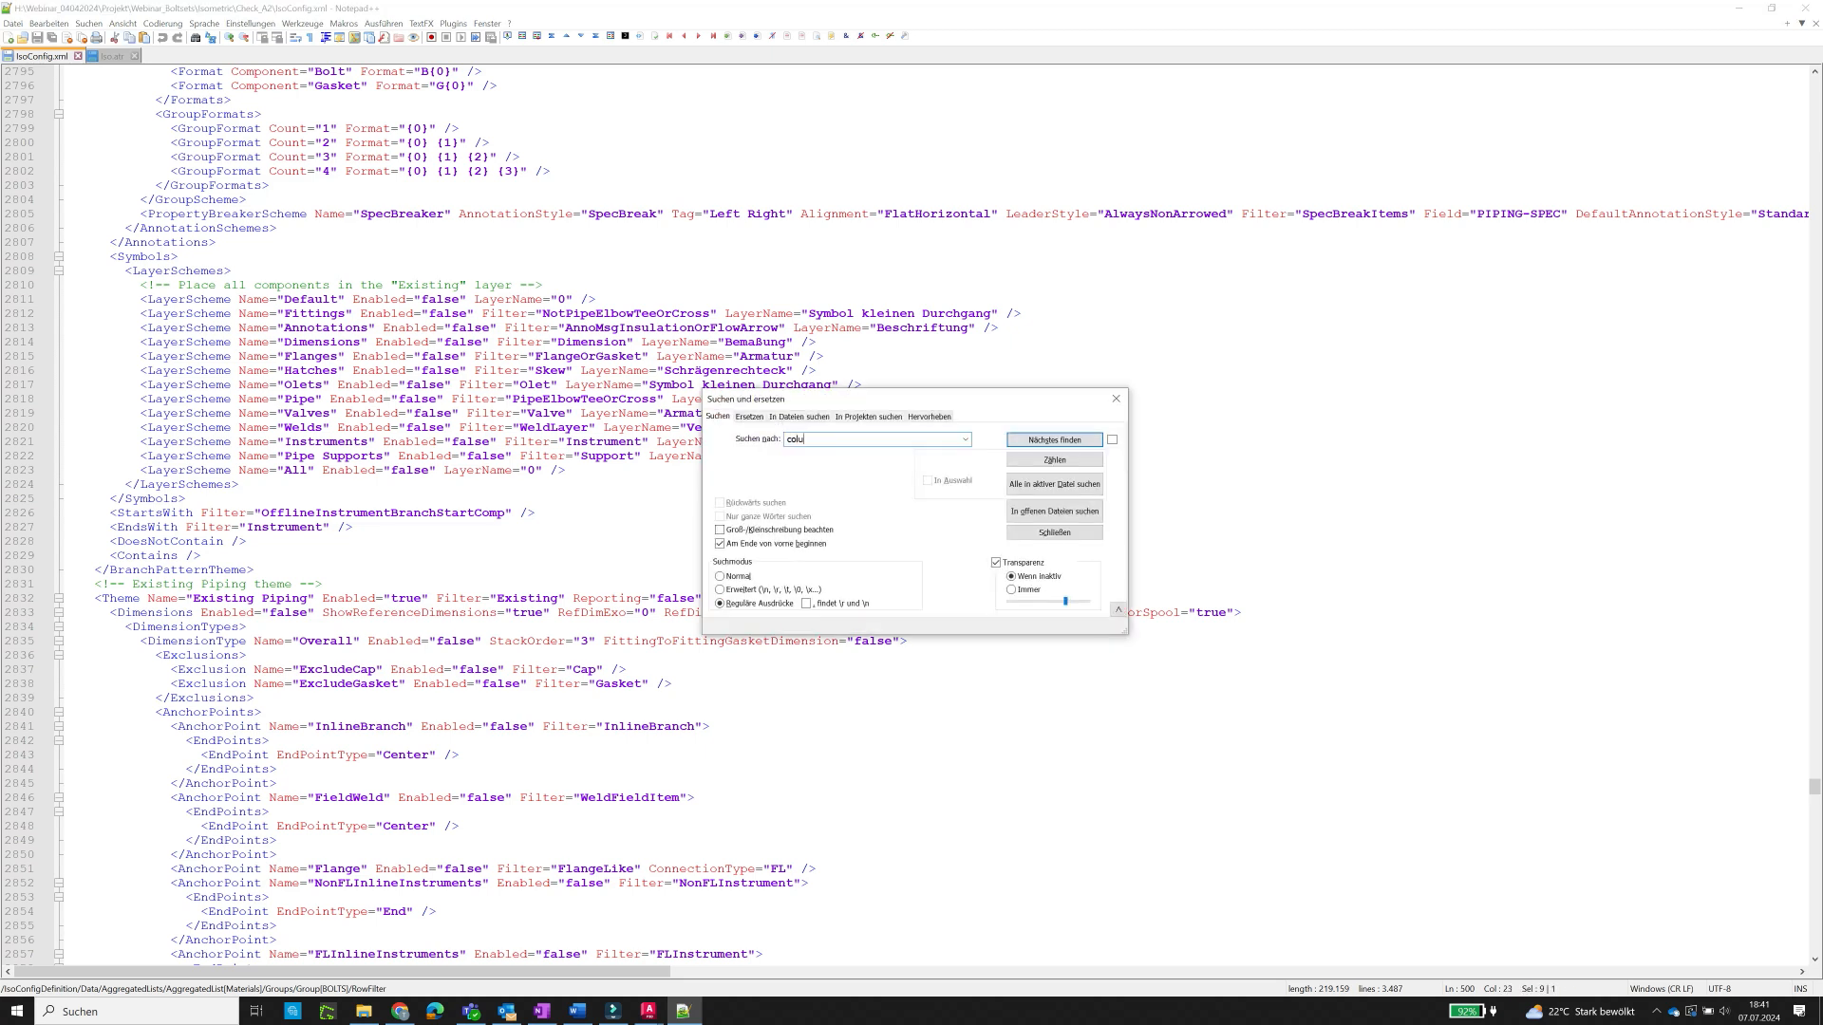
text(mnmapping)
key(Return)
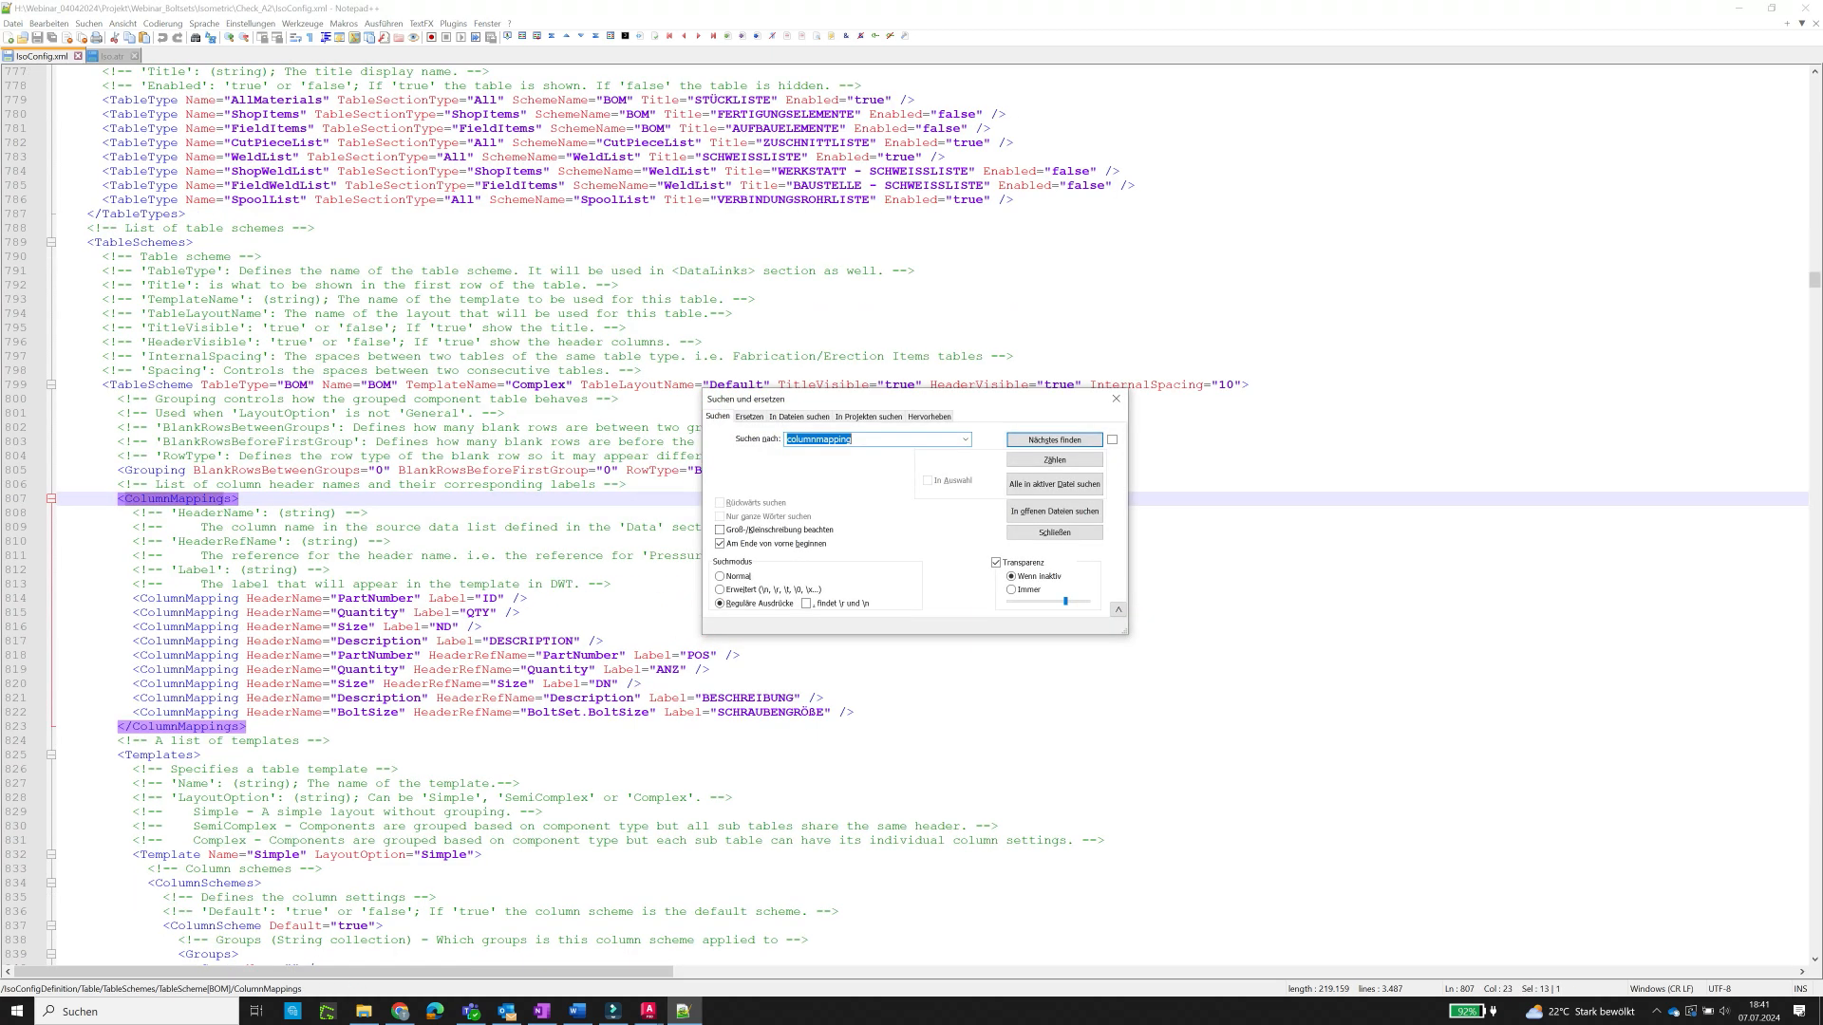
click(247, 727)
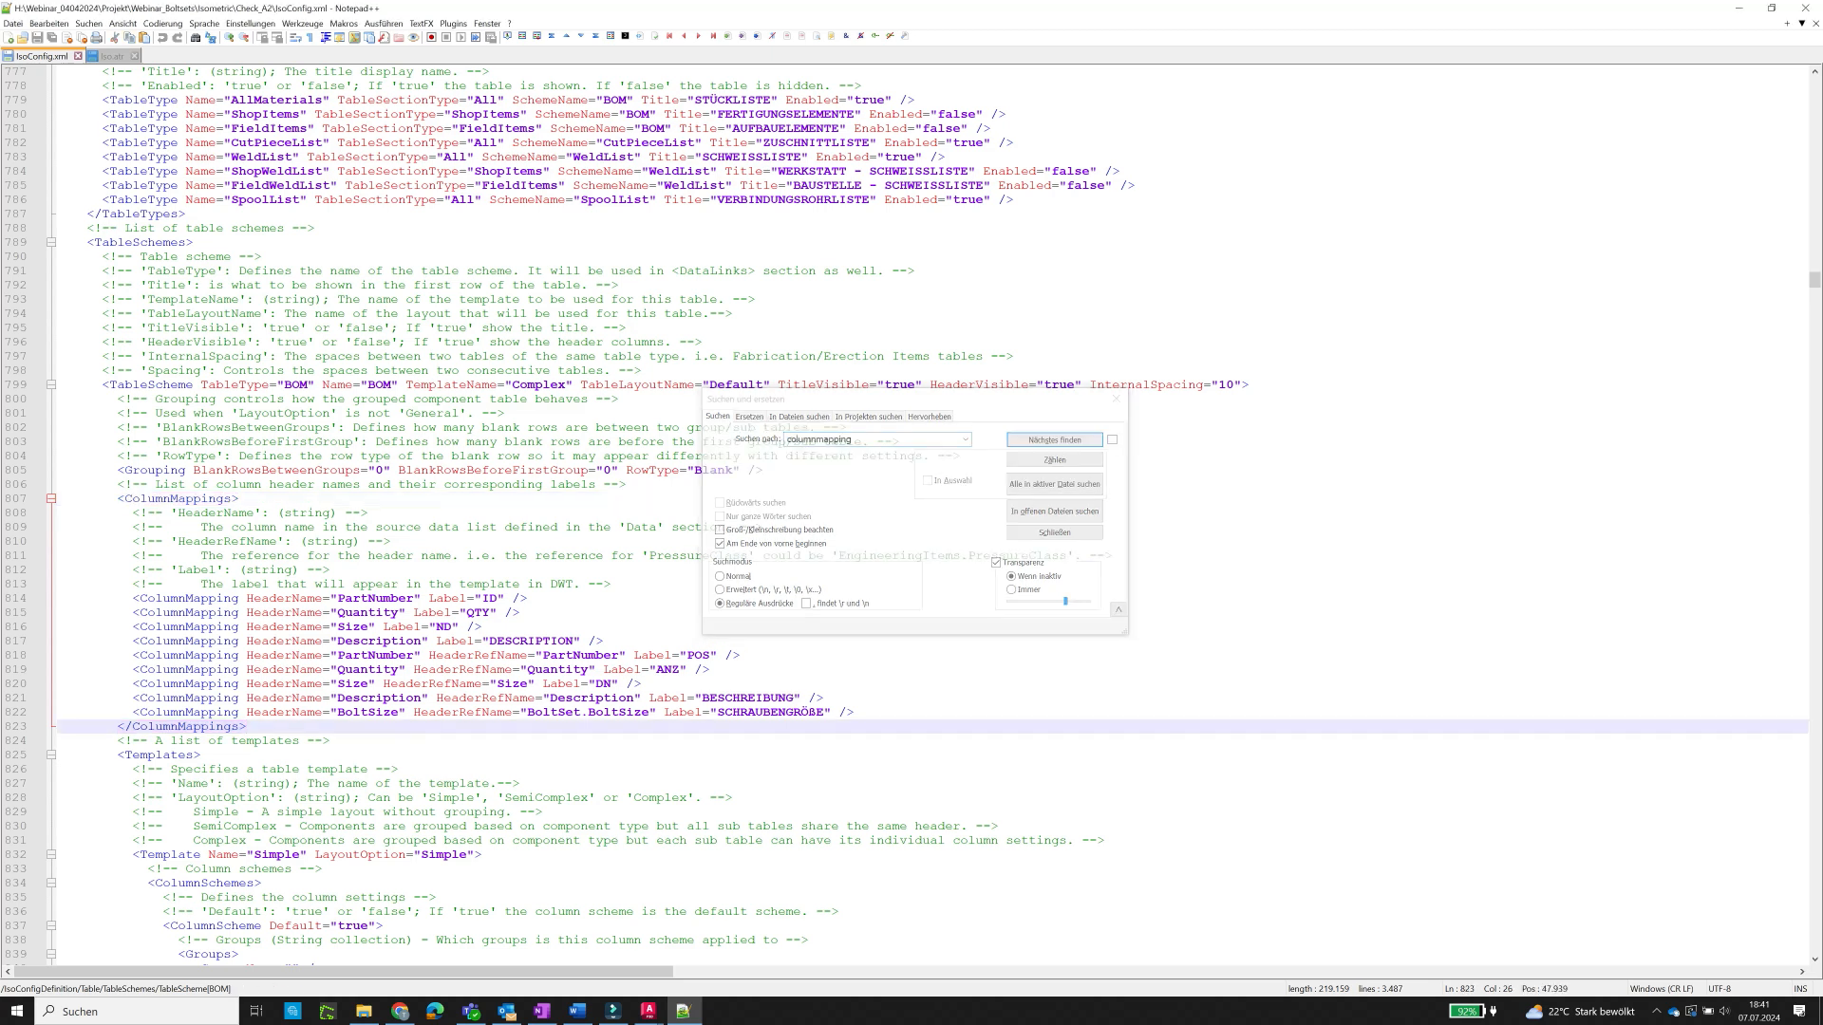
drag(855, 712, 57, 711)
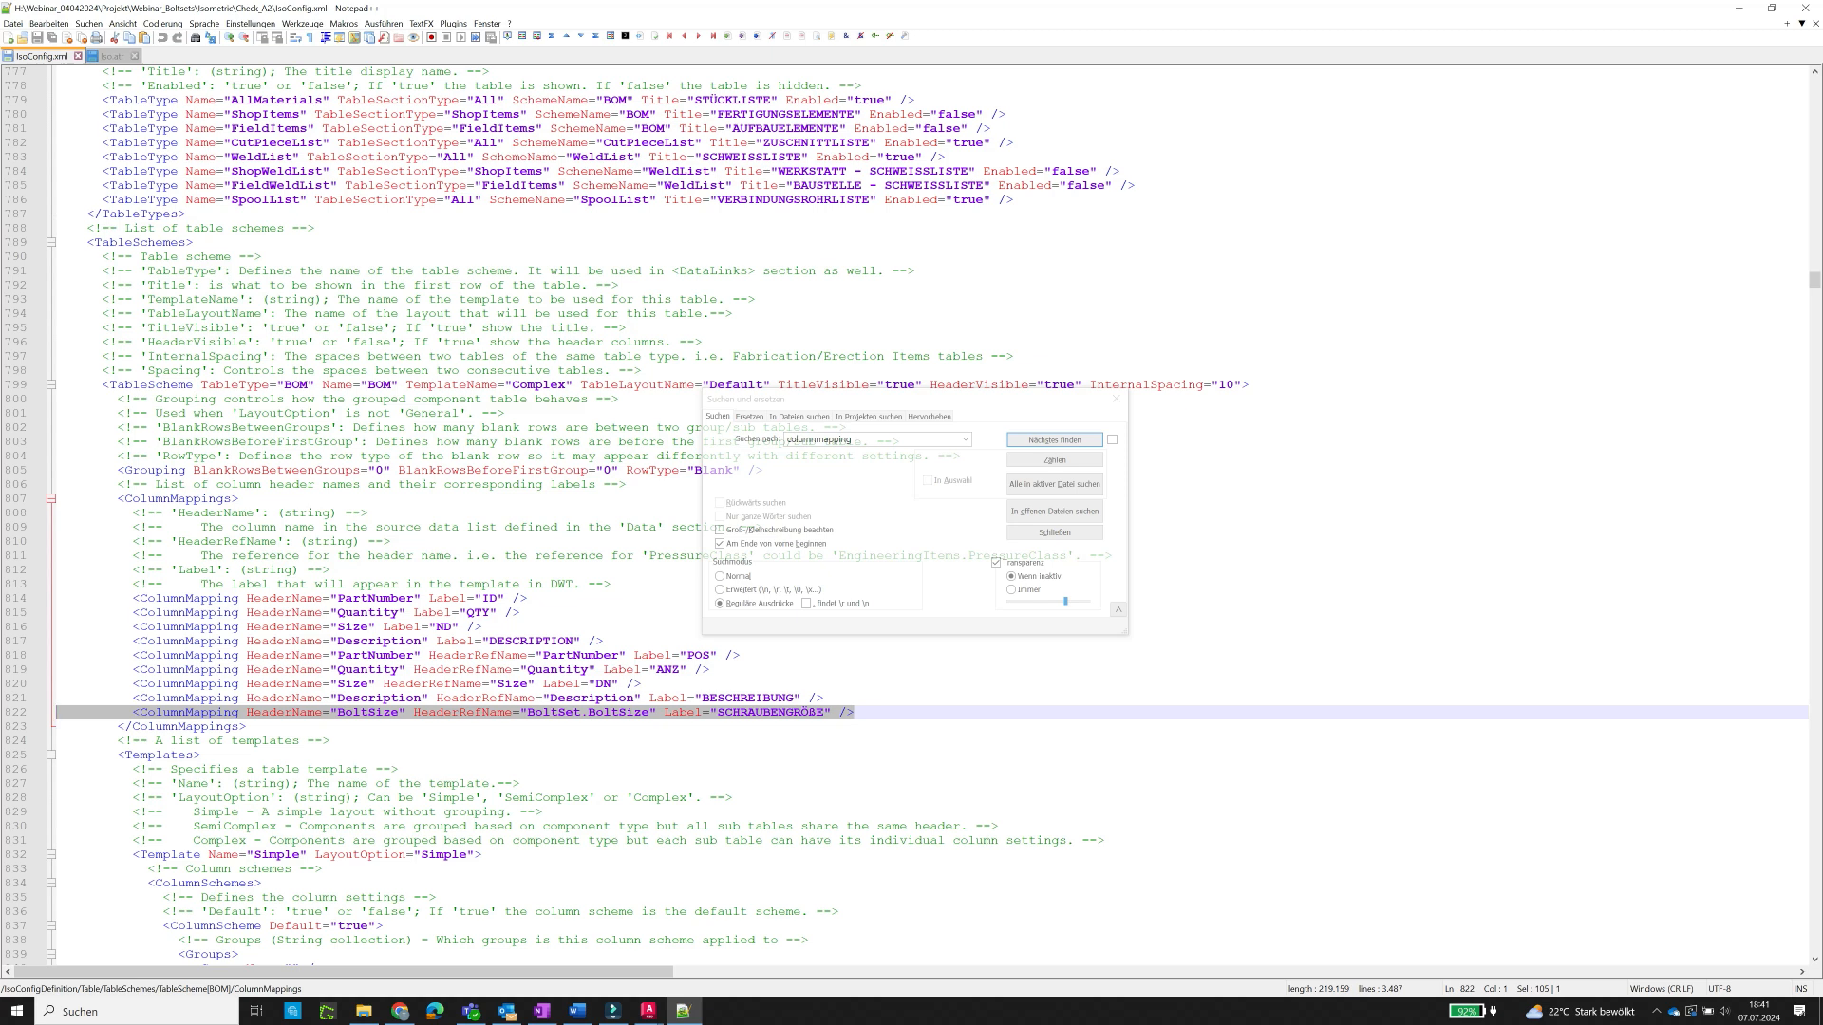
click(1117, 399)
click(1025, 627)
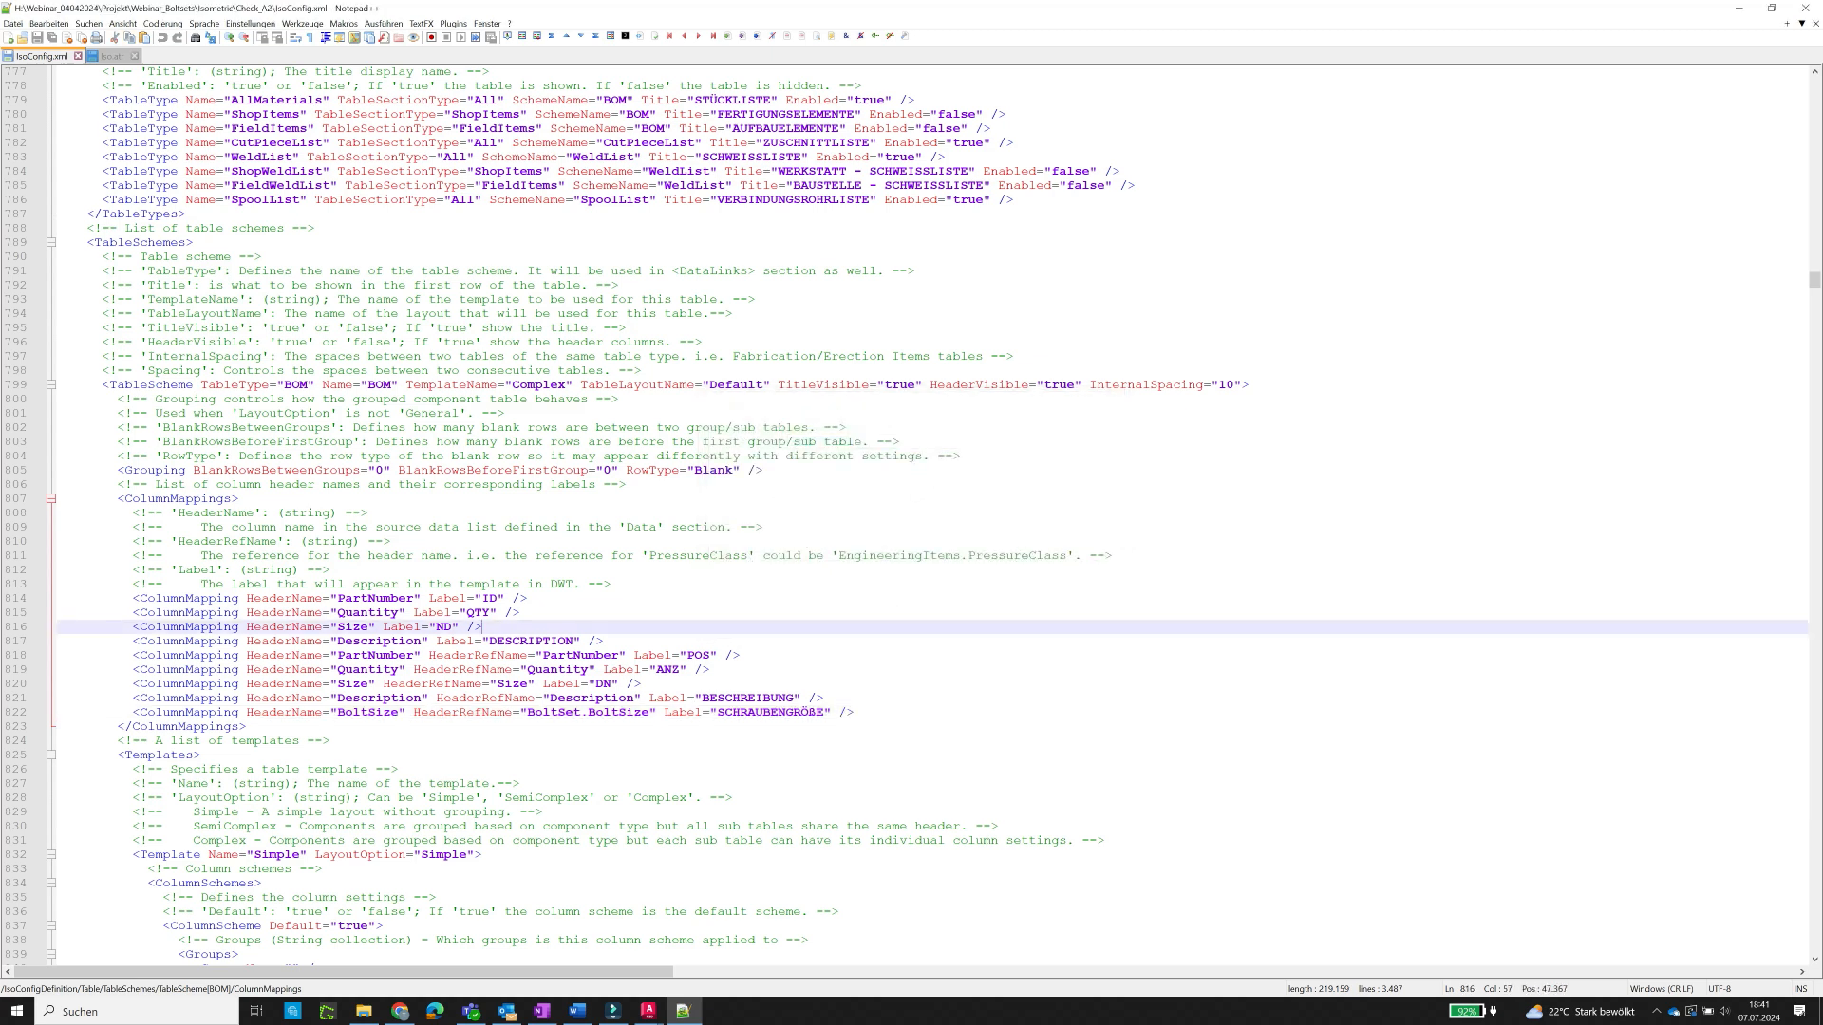
- Examine the BOLTS group definition in the Materials list, including its columns and sort order, and close the editor
scroll(931, 513, up, 20)
scroll(931, 513, up, 12)
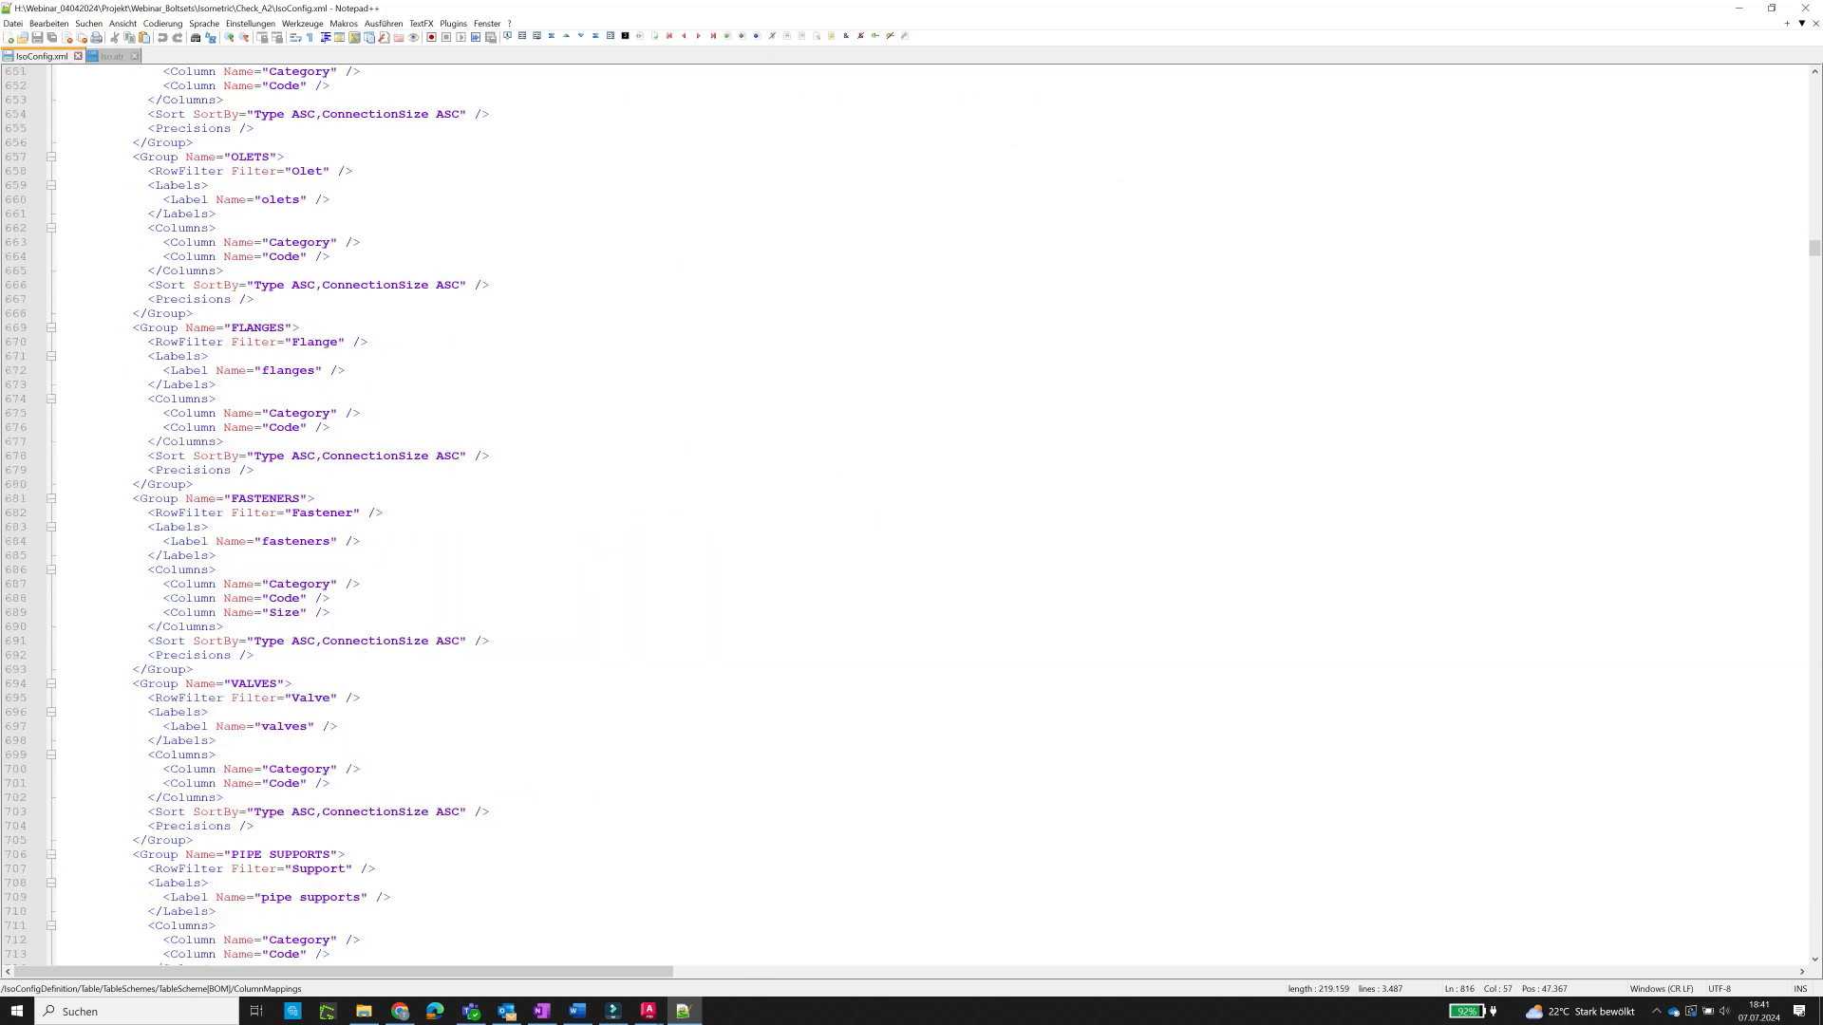
scroll(930, 513, down, 6)
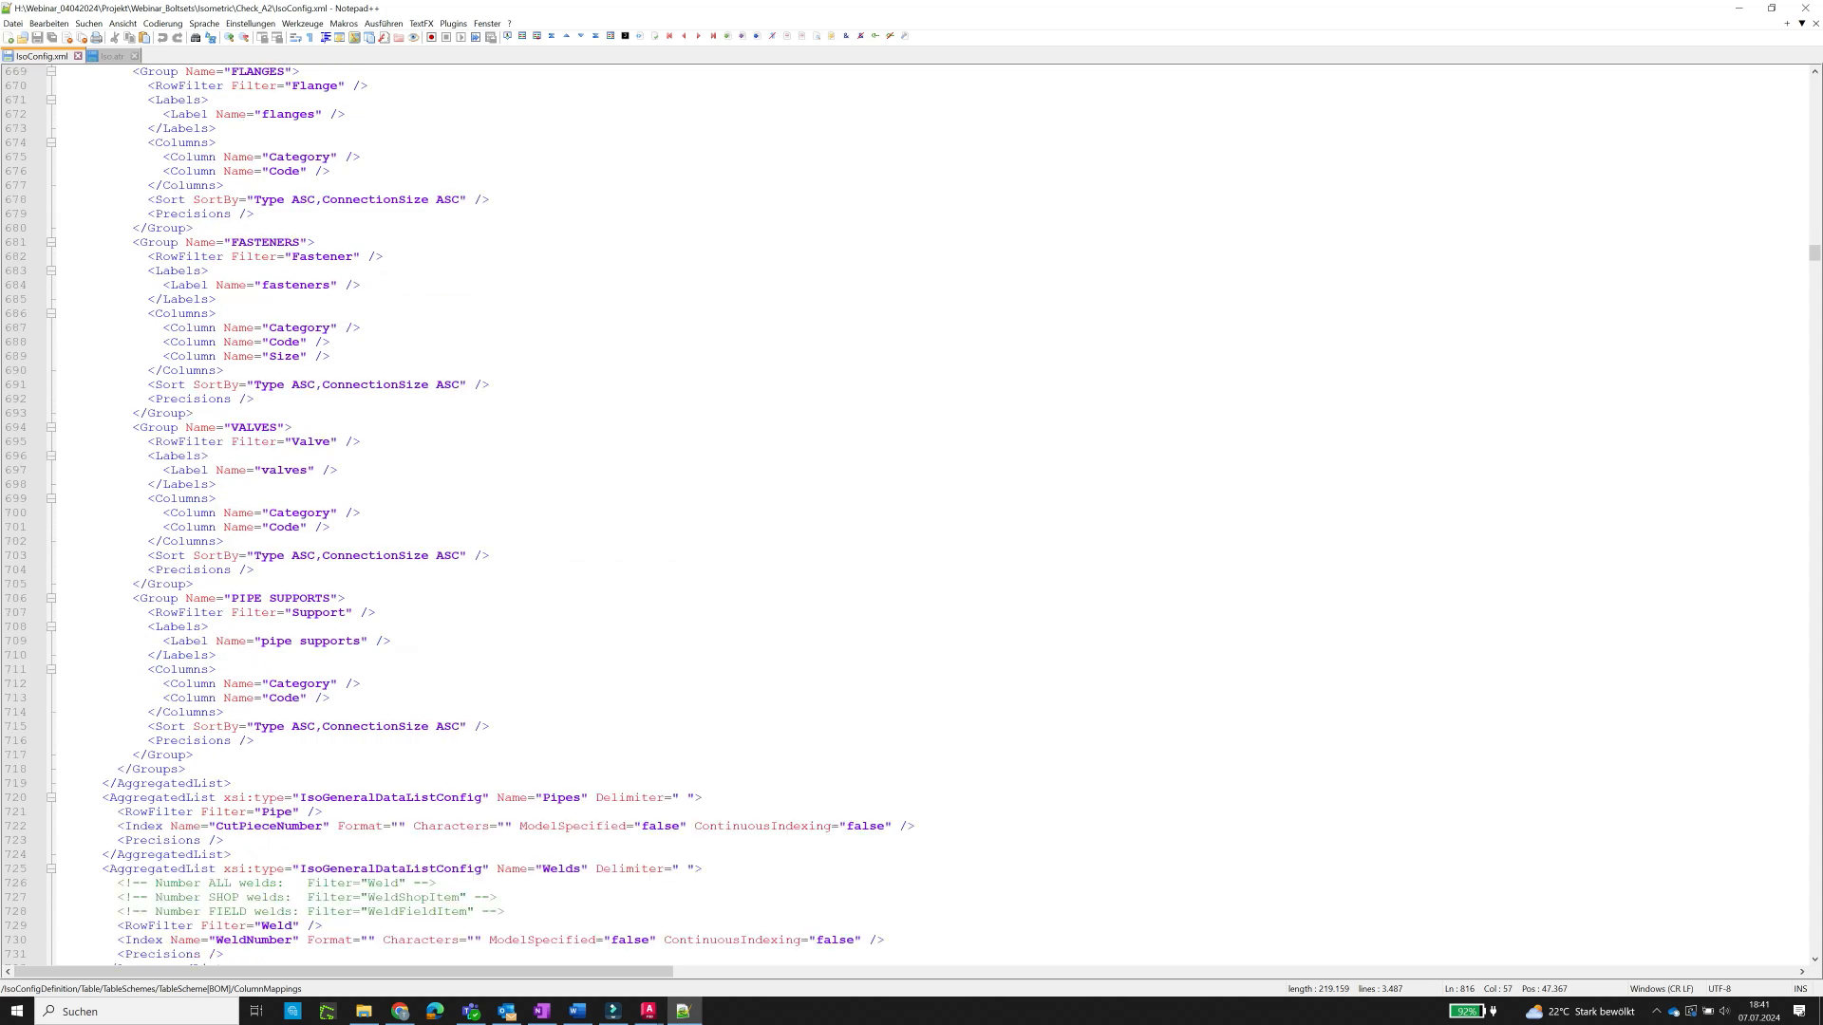
scroll(931, 512, up, 6)
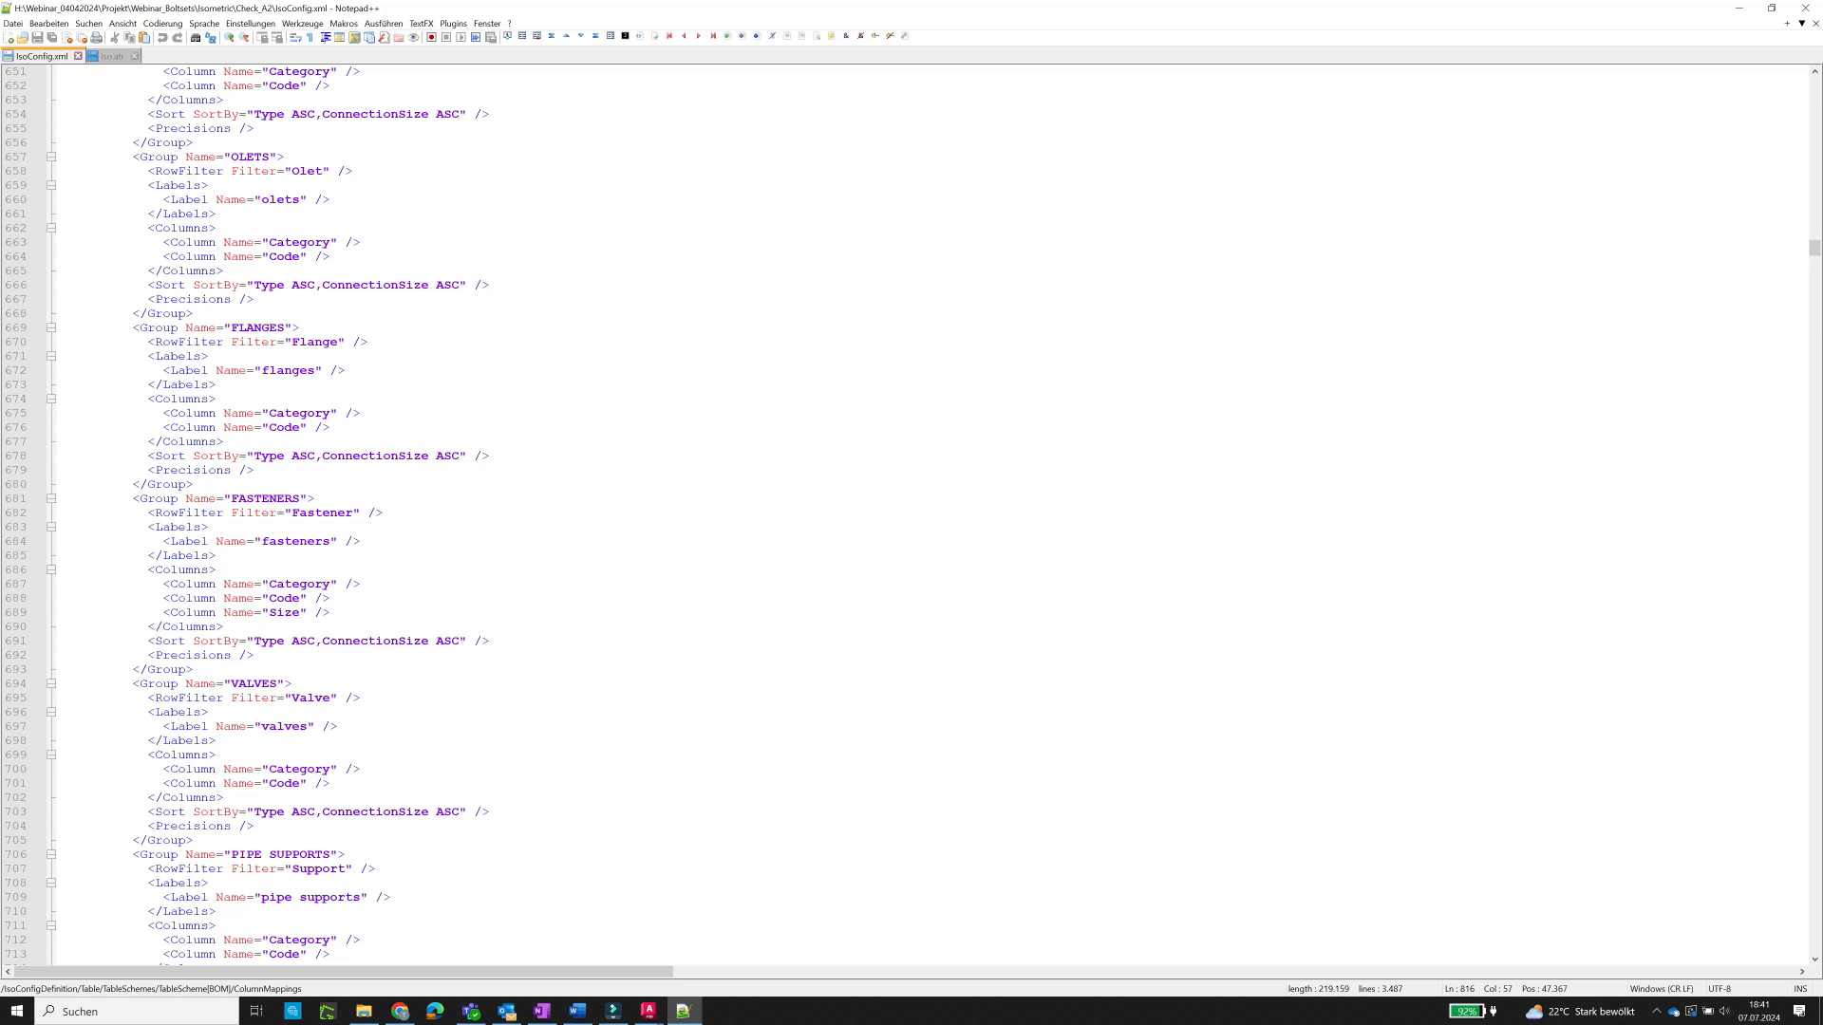
scroll(930, 513, up, 6)
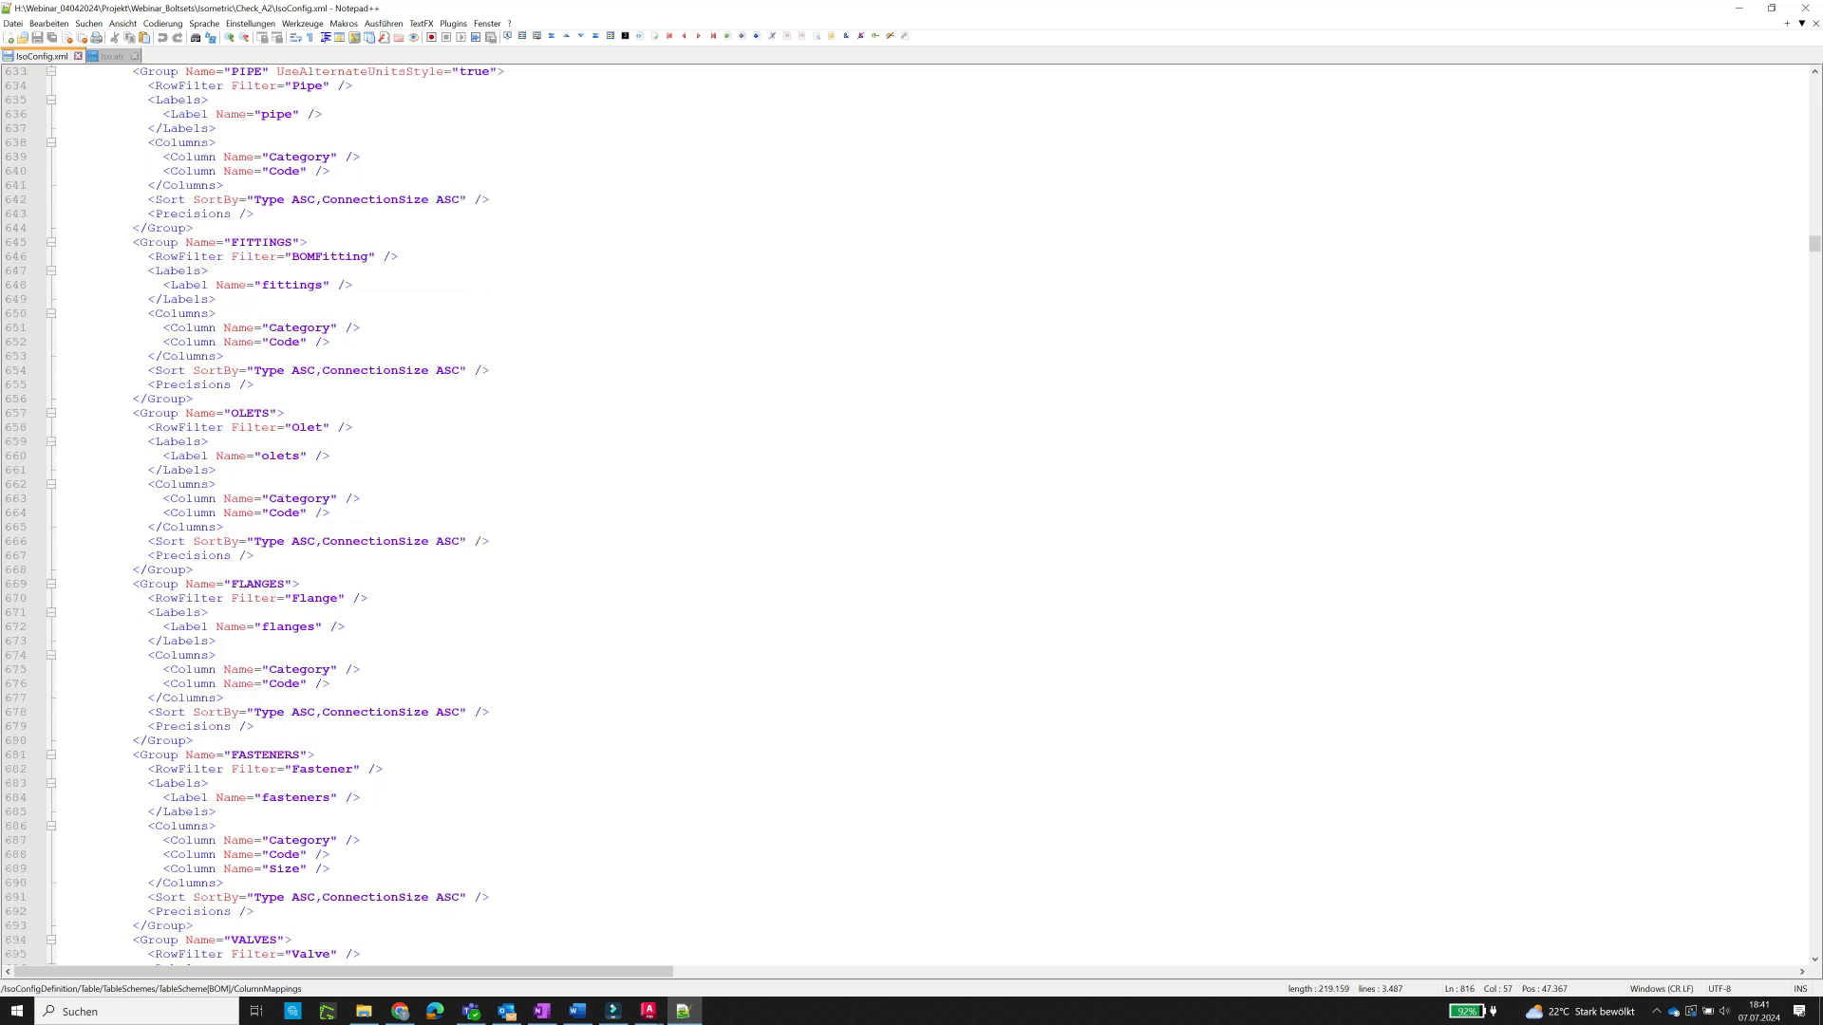
scroll(41, 396, up, 20)
scroll(41, 396, down, 20)
scroll(41, 395, down, 20)
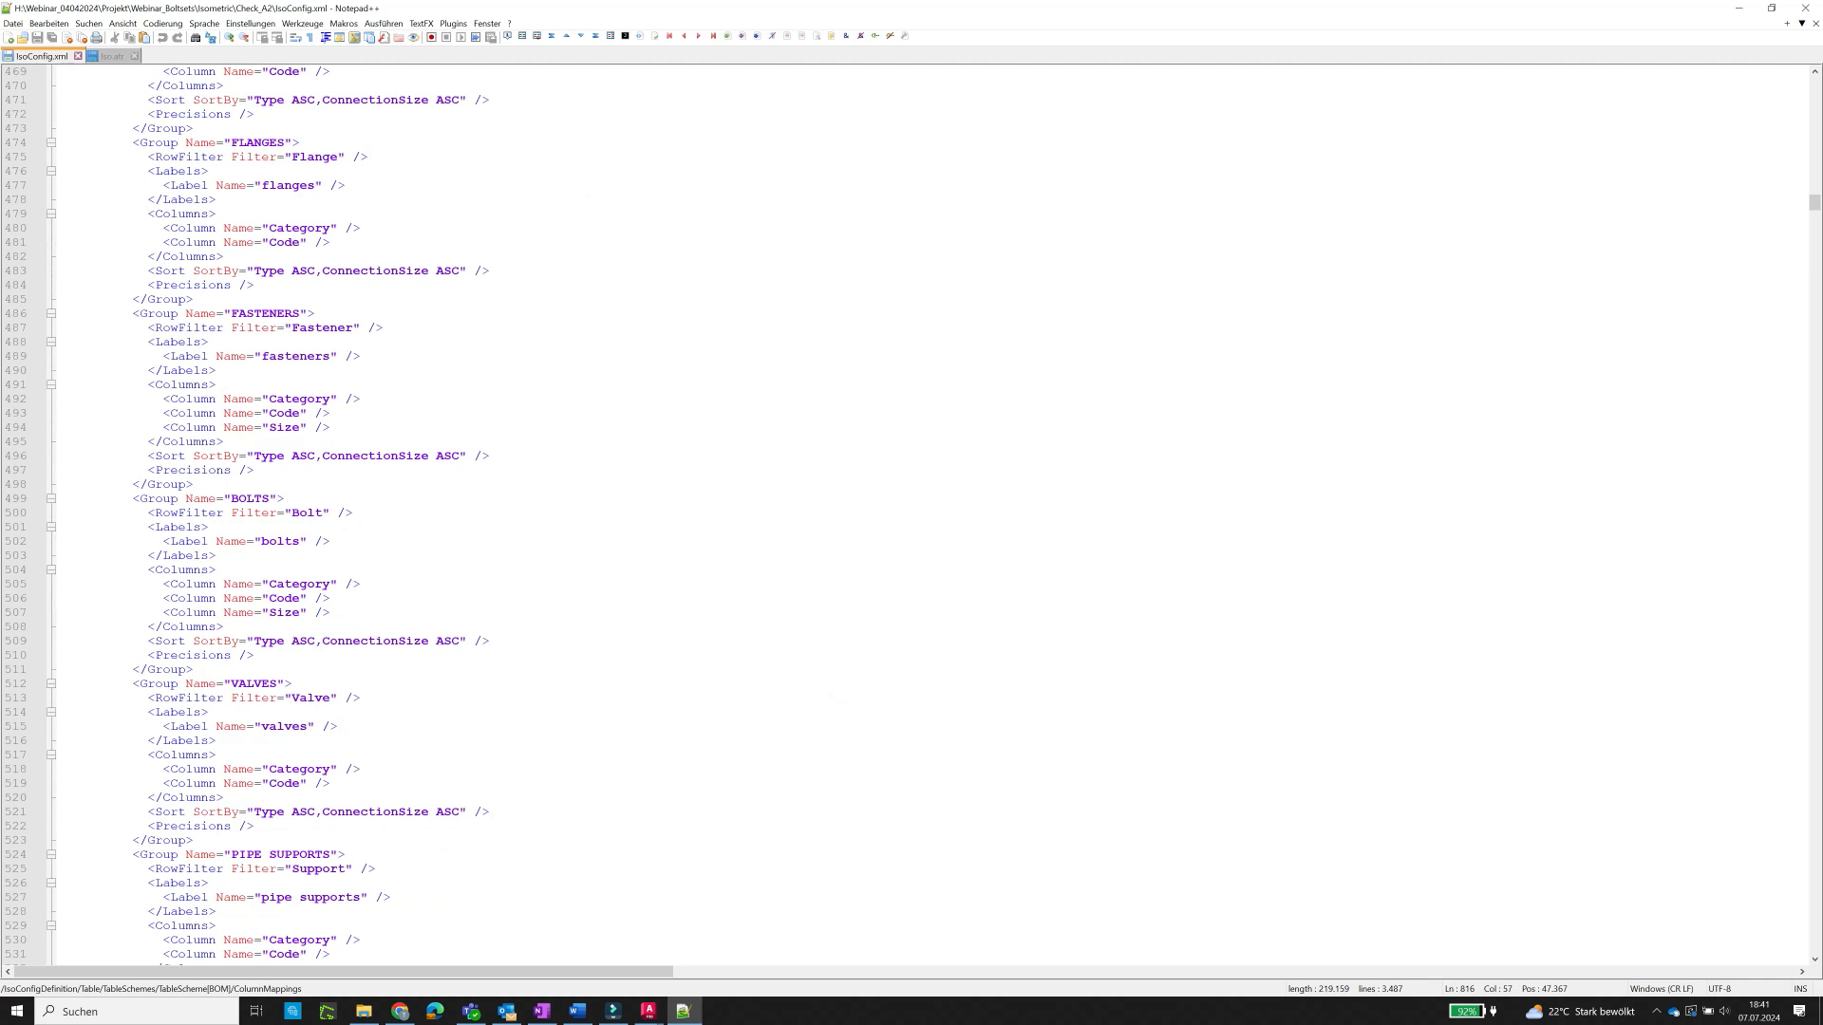
double_click(304, 641)
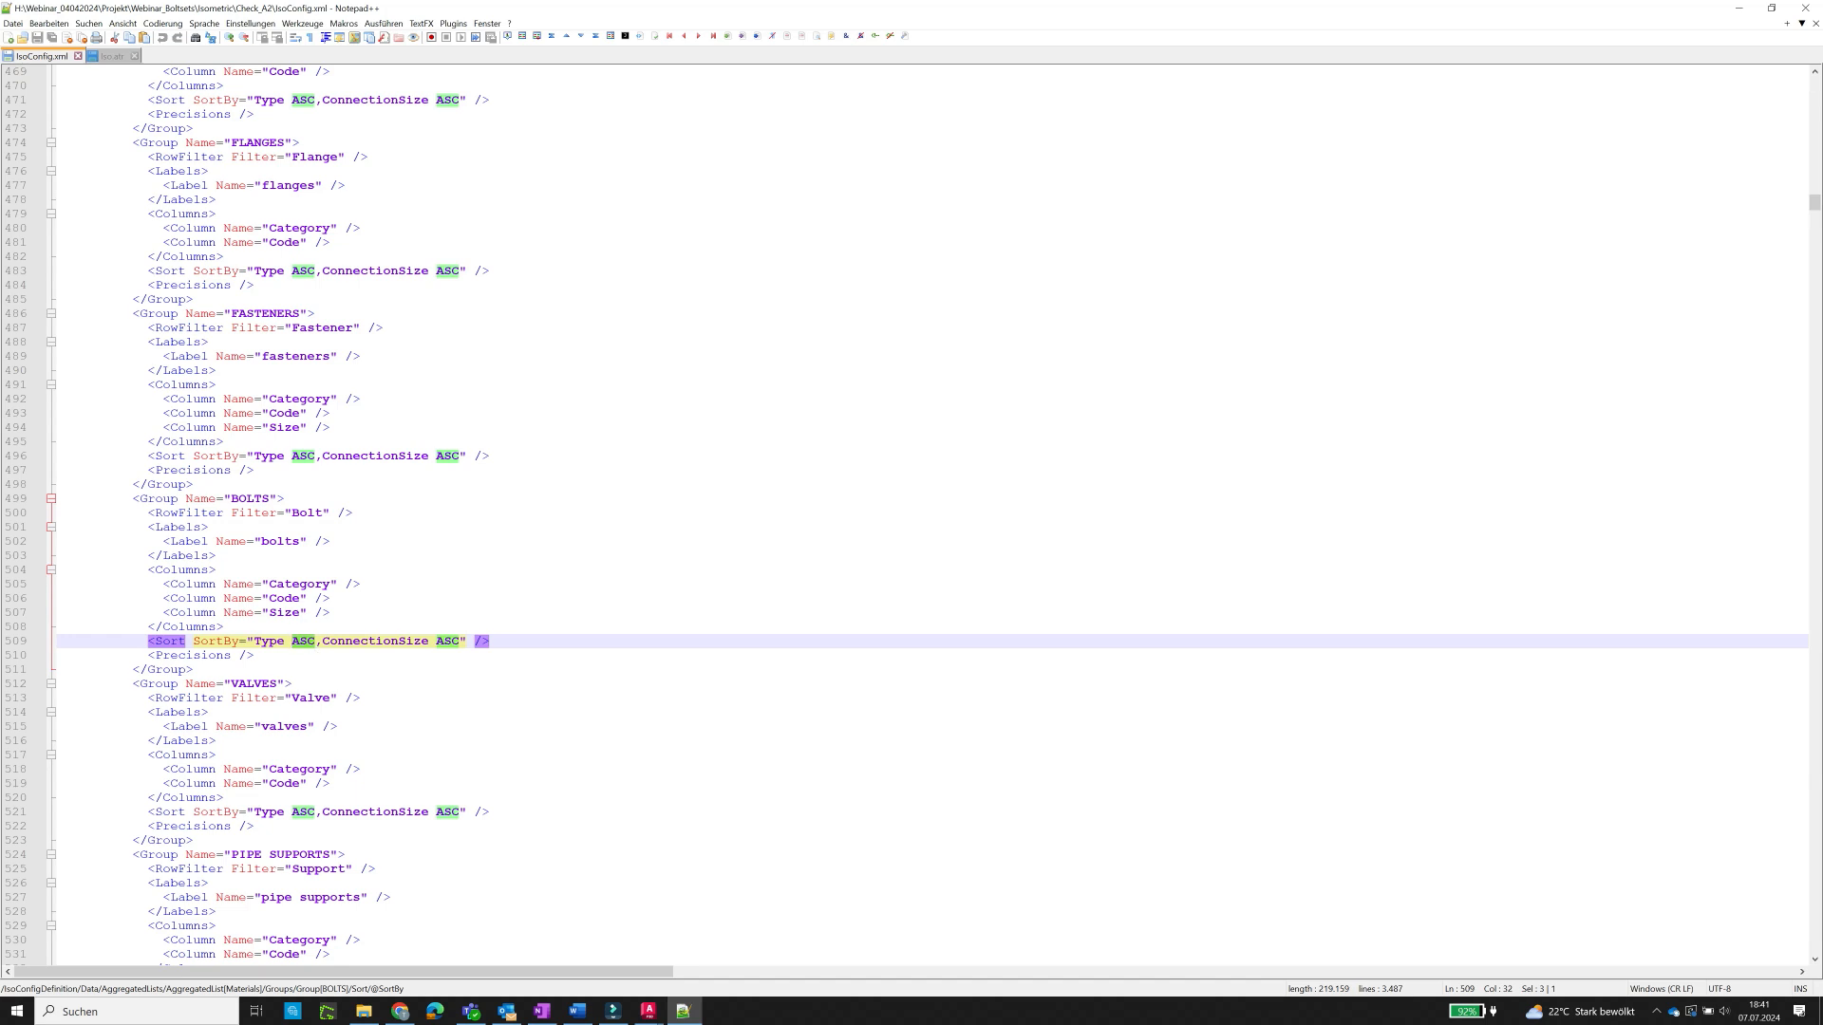
key(Up)
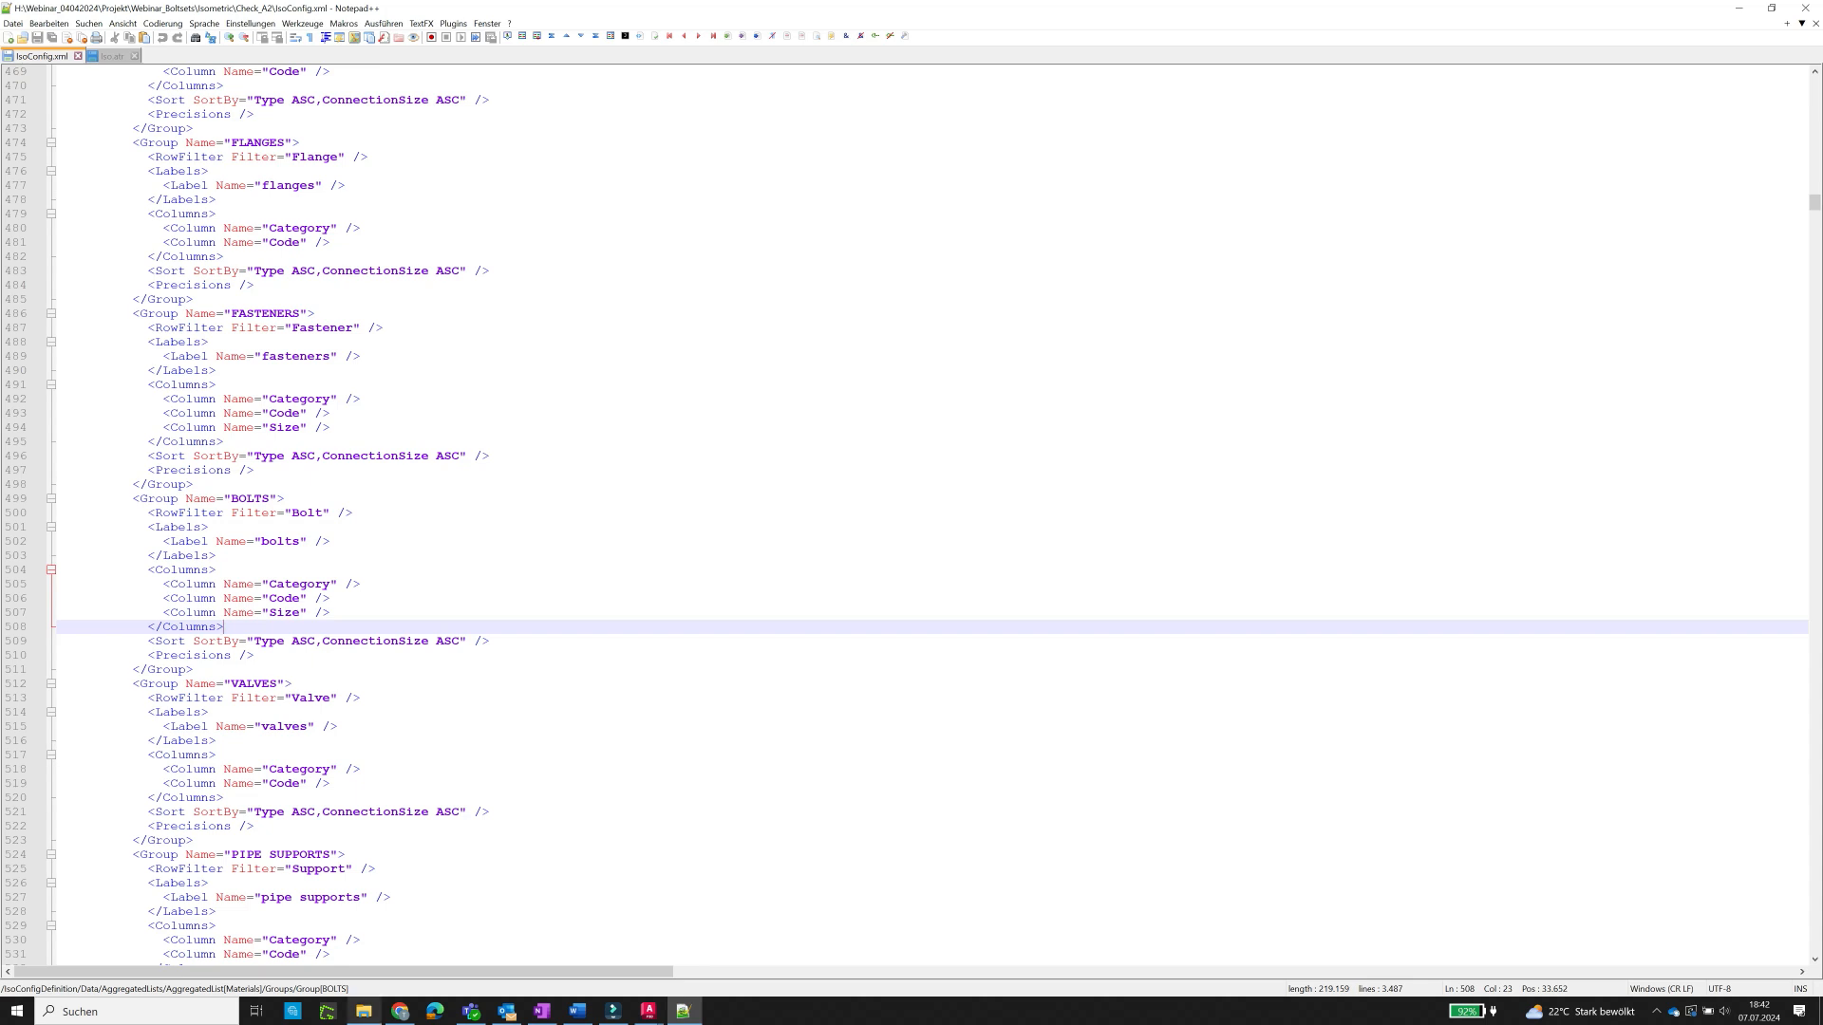
click(649, 1011)
click(532, 584)
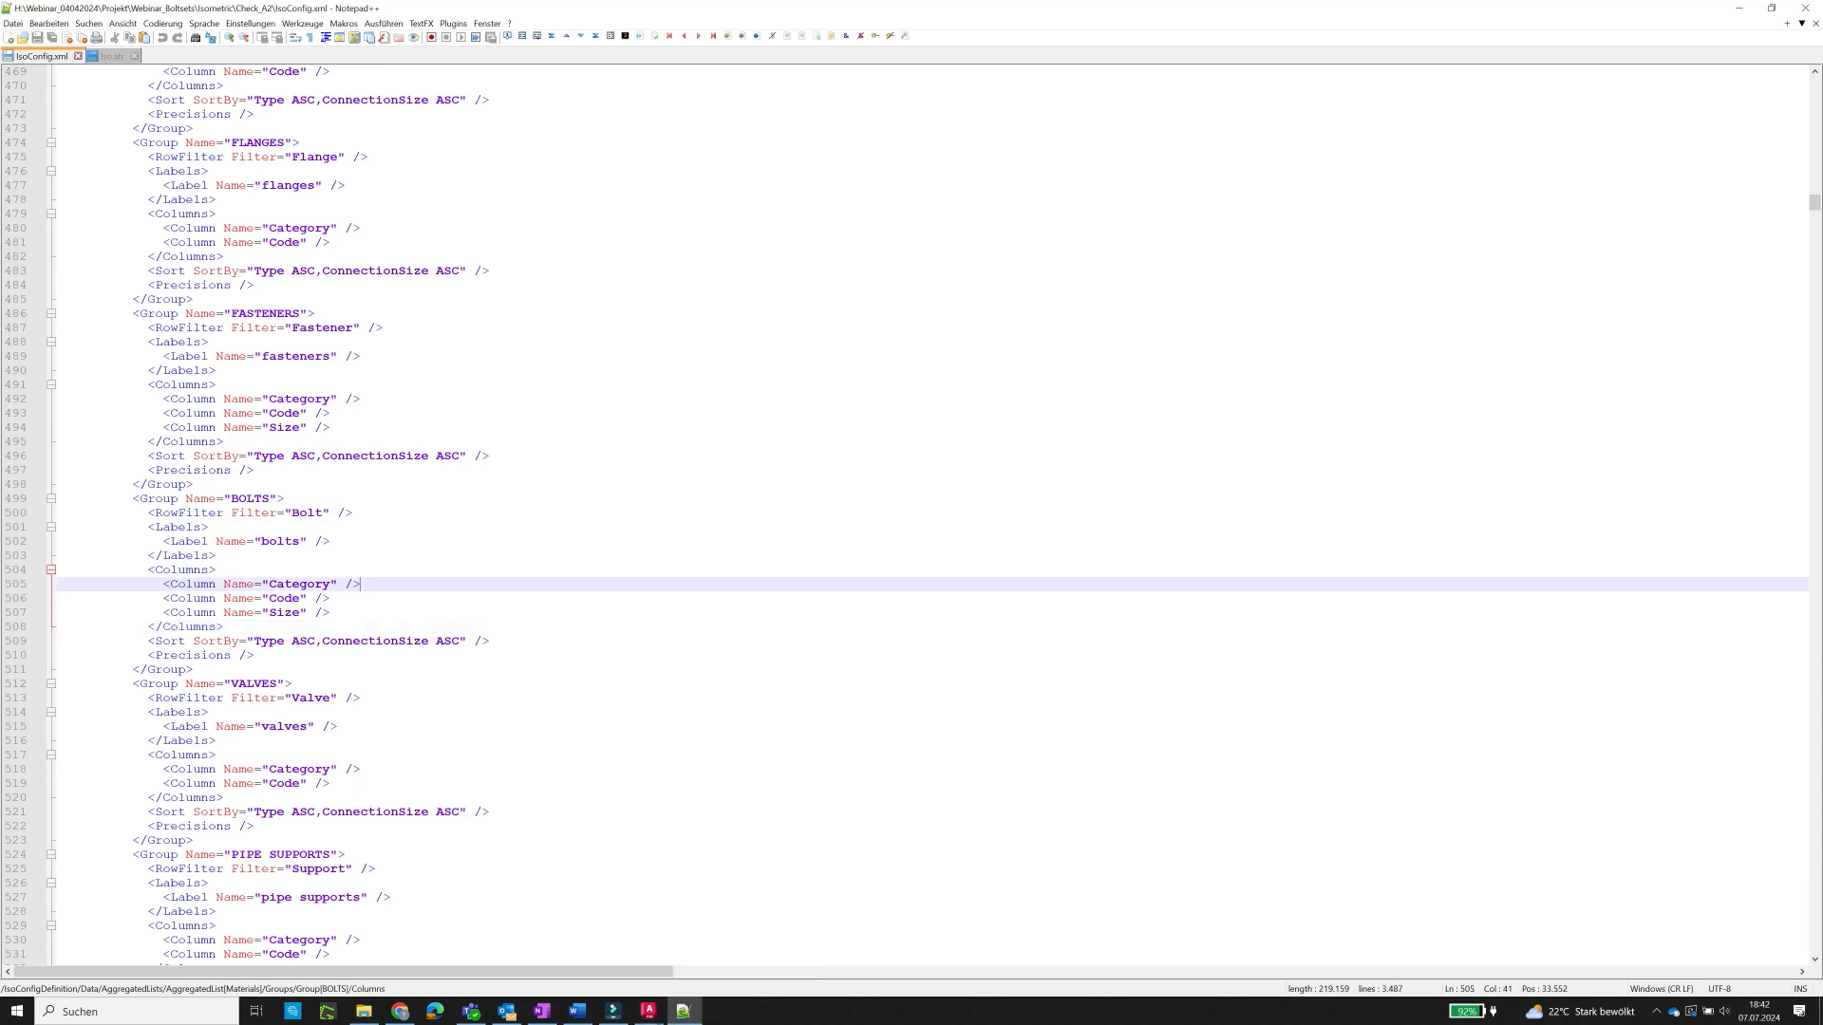
click(1803, 10)
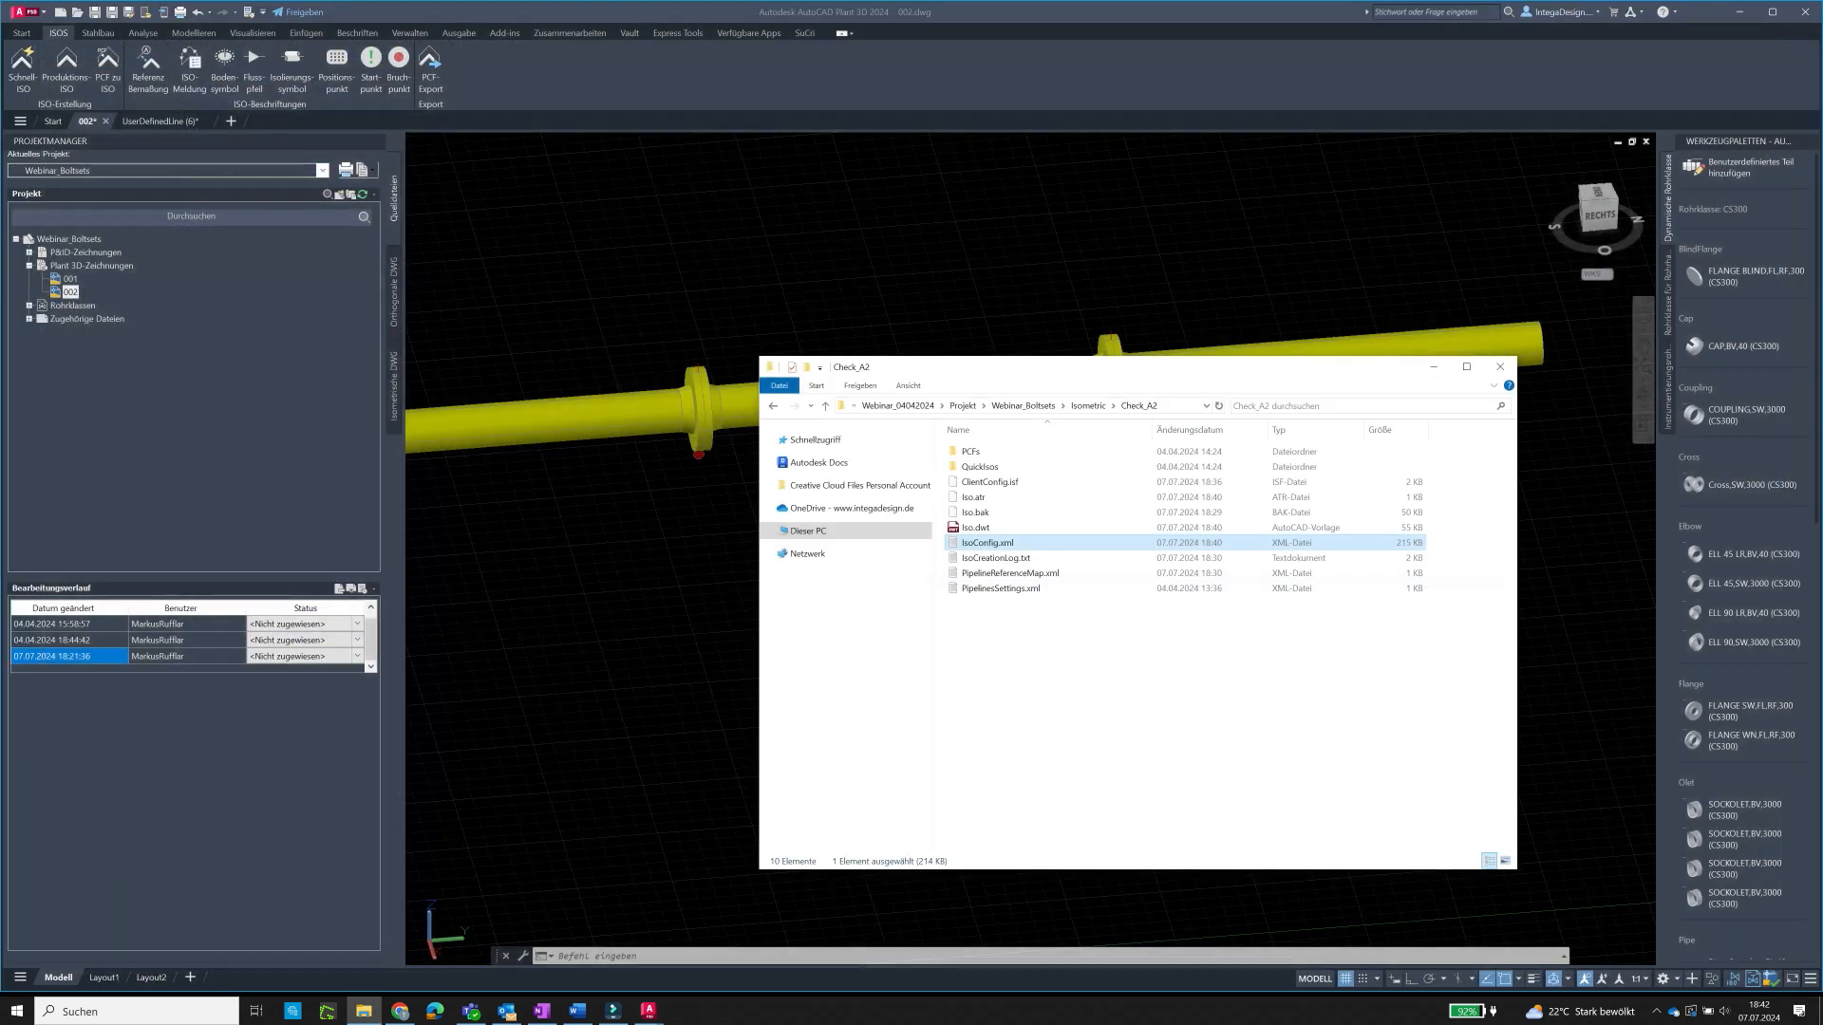
- Generate a quick isometric of the flanged pipeline in drawing 002 and open the resulting isometric drawing
click(1390, 277)
click(23, 66)
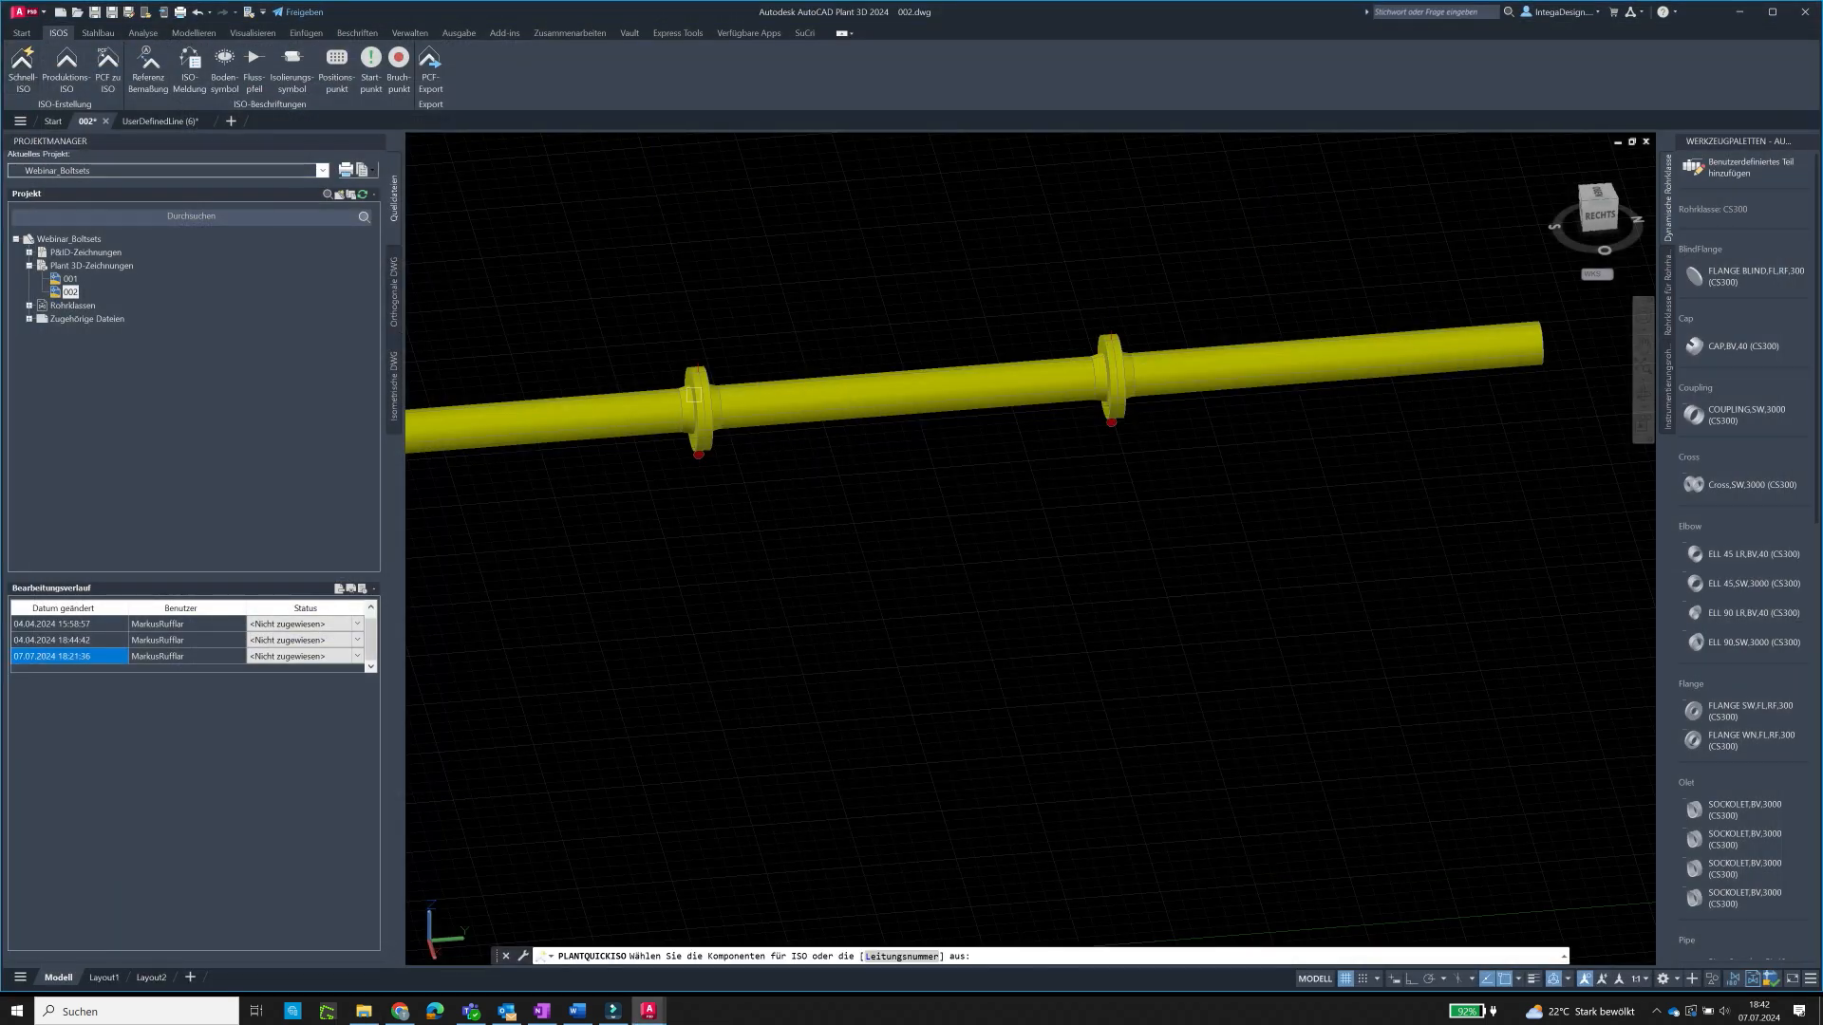
click(1193, 546)
click(940, 175)
right_click(940, 174)
click(956, 190)
click(574, 370)
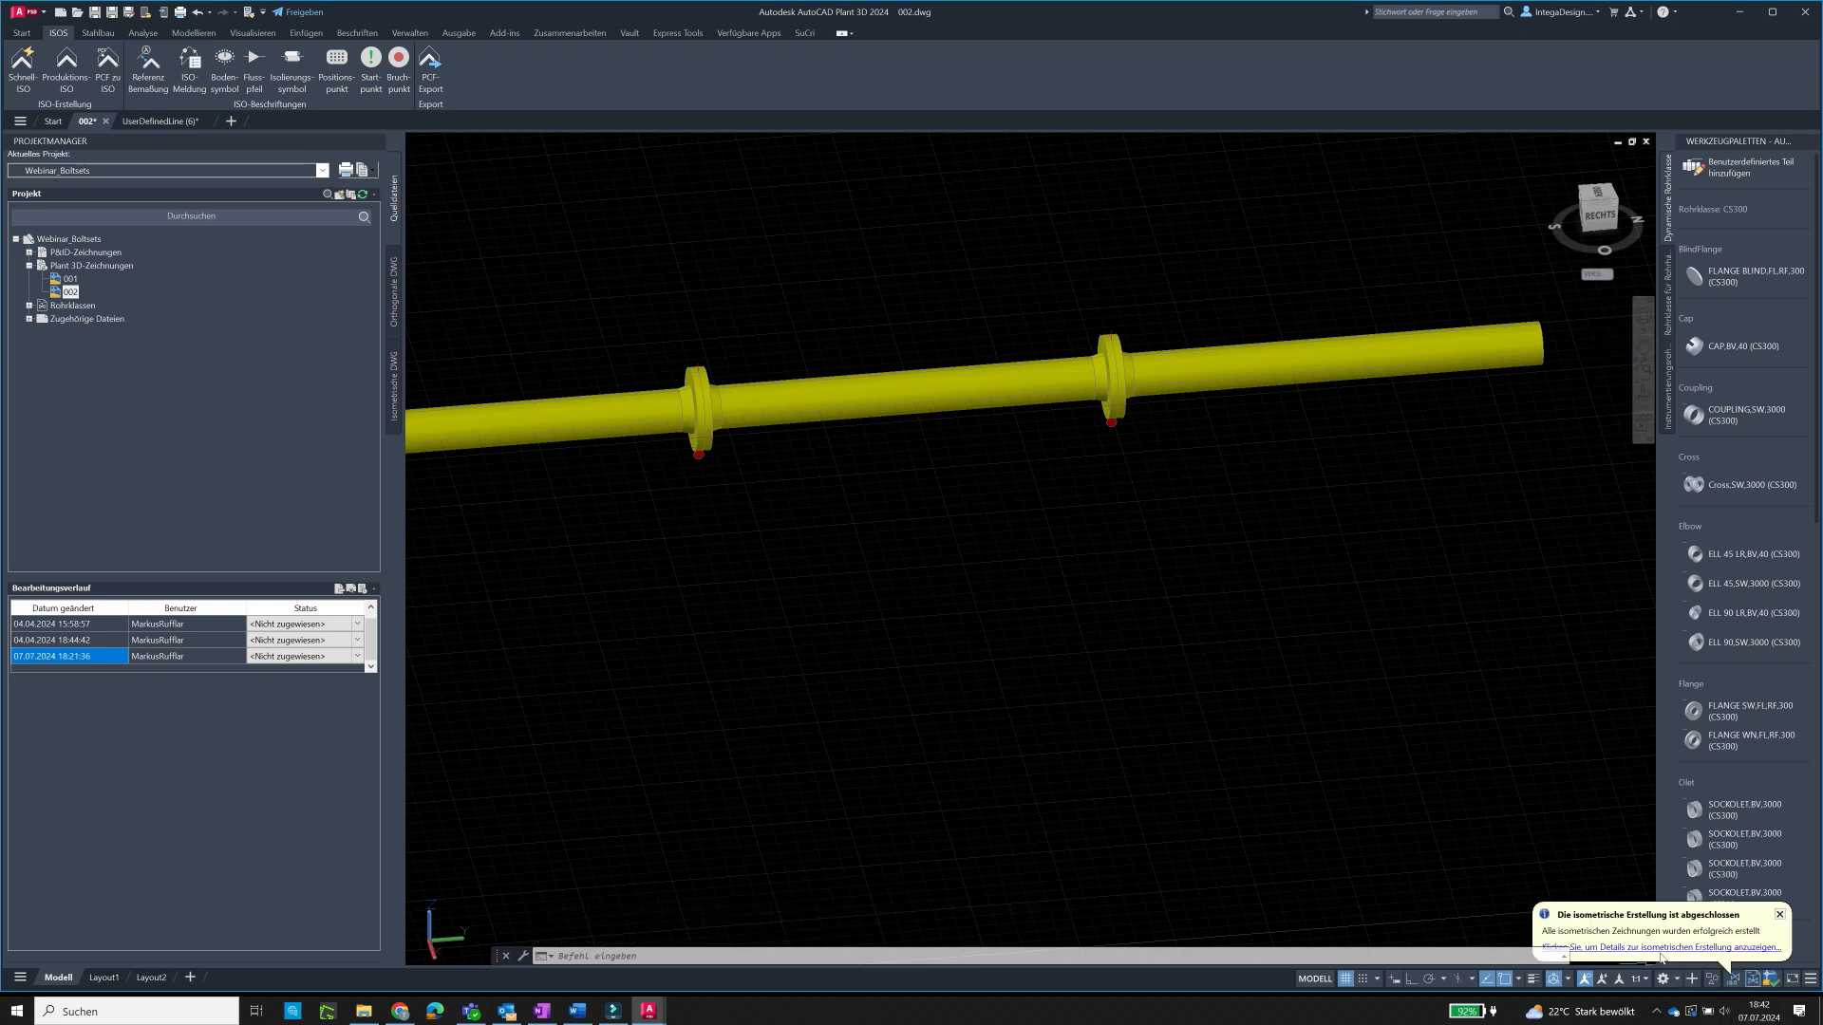
click(1662, 950)
click(960, 423)
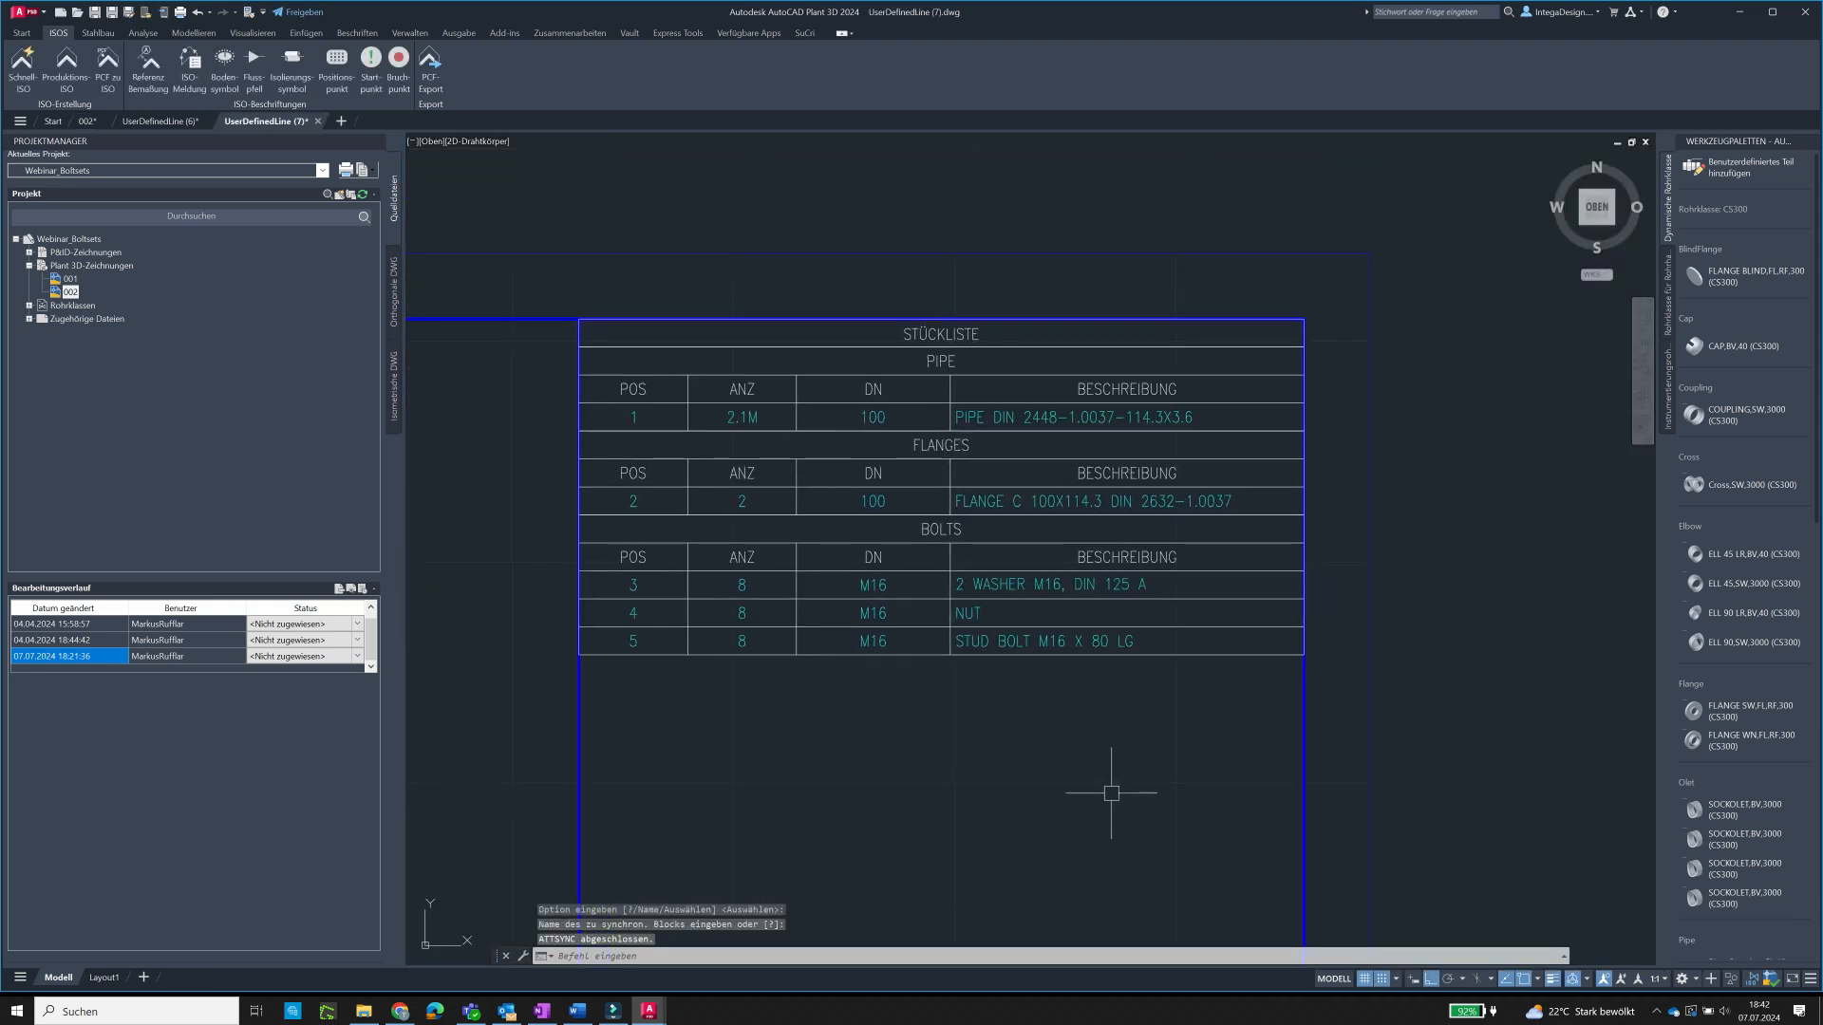
- Examine the BOLTS group in the new isometric's parts list, checking its DN column and position numbers
scroll(1020, 793, up, 3)
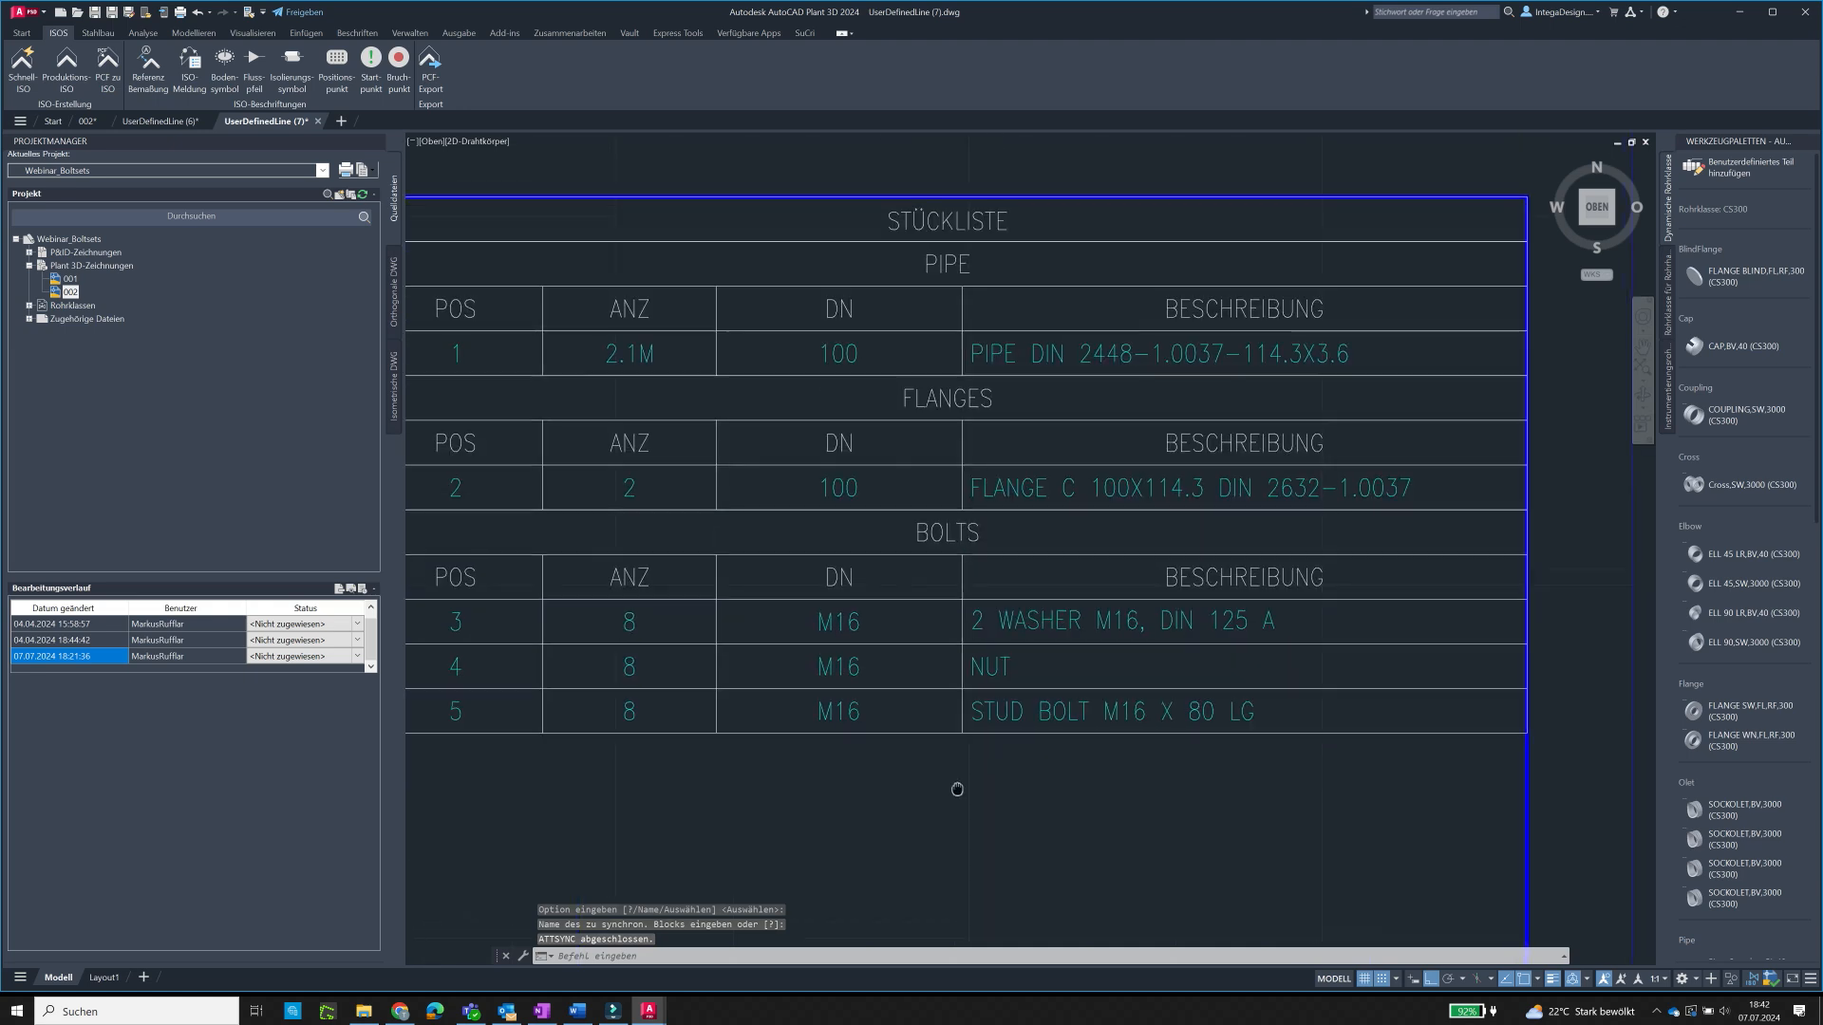
scroll(914, 579, down, 2)
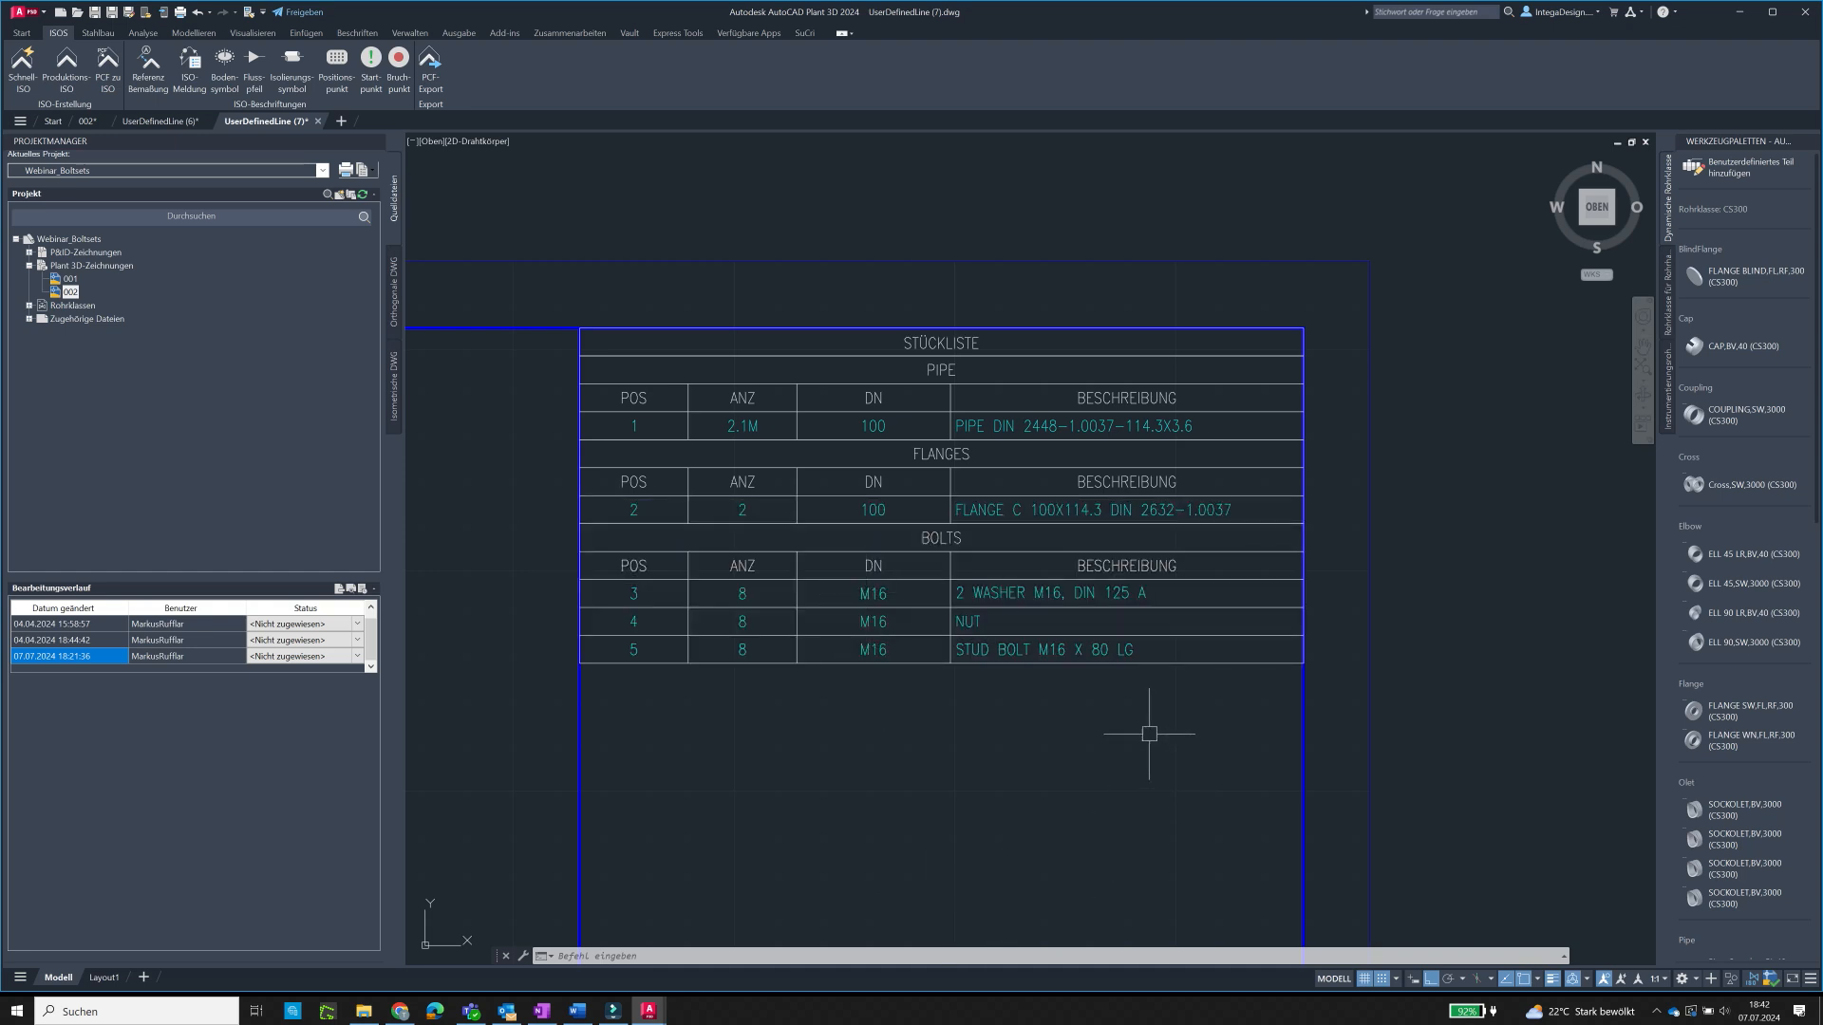
scroll(1149, 734, down, 2)
middle_drag(1119, 803, 1282, 496)
scroll(1282, 497, down, 2)
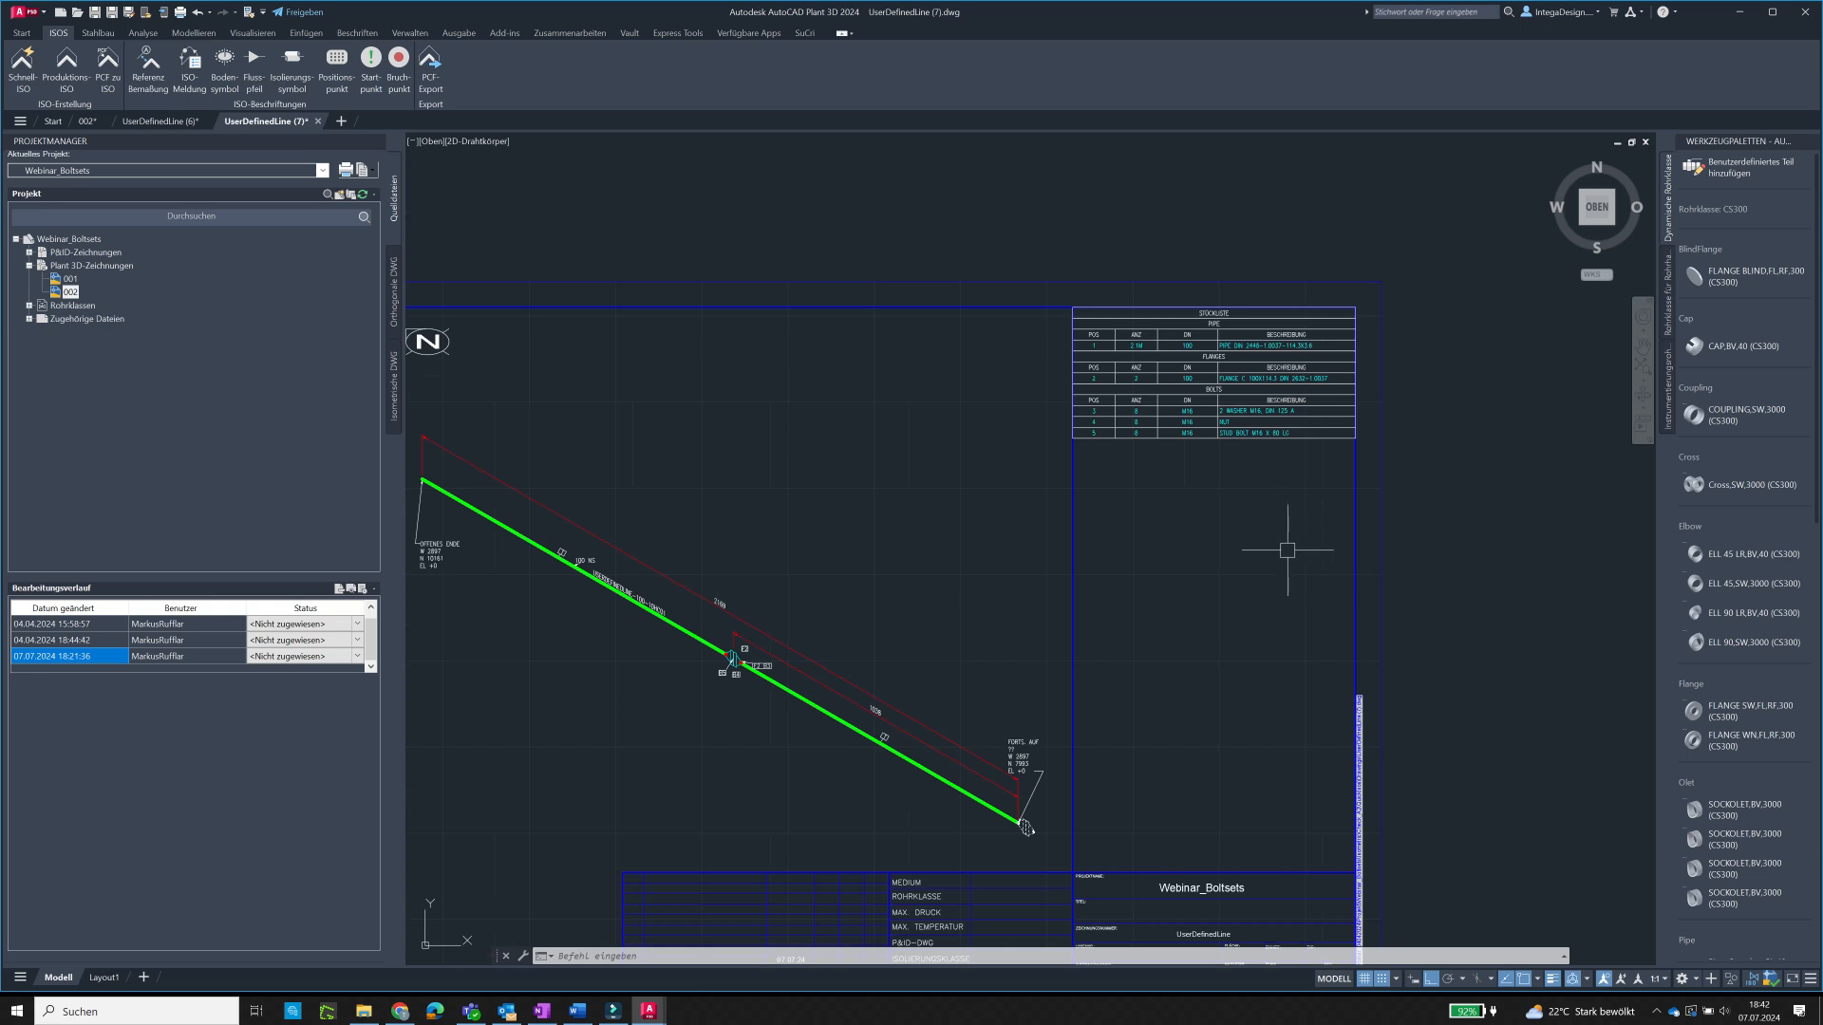
scroll(1263, 495, up, 5)
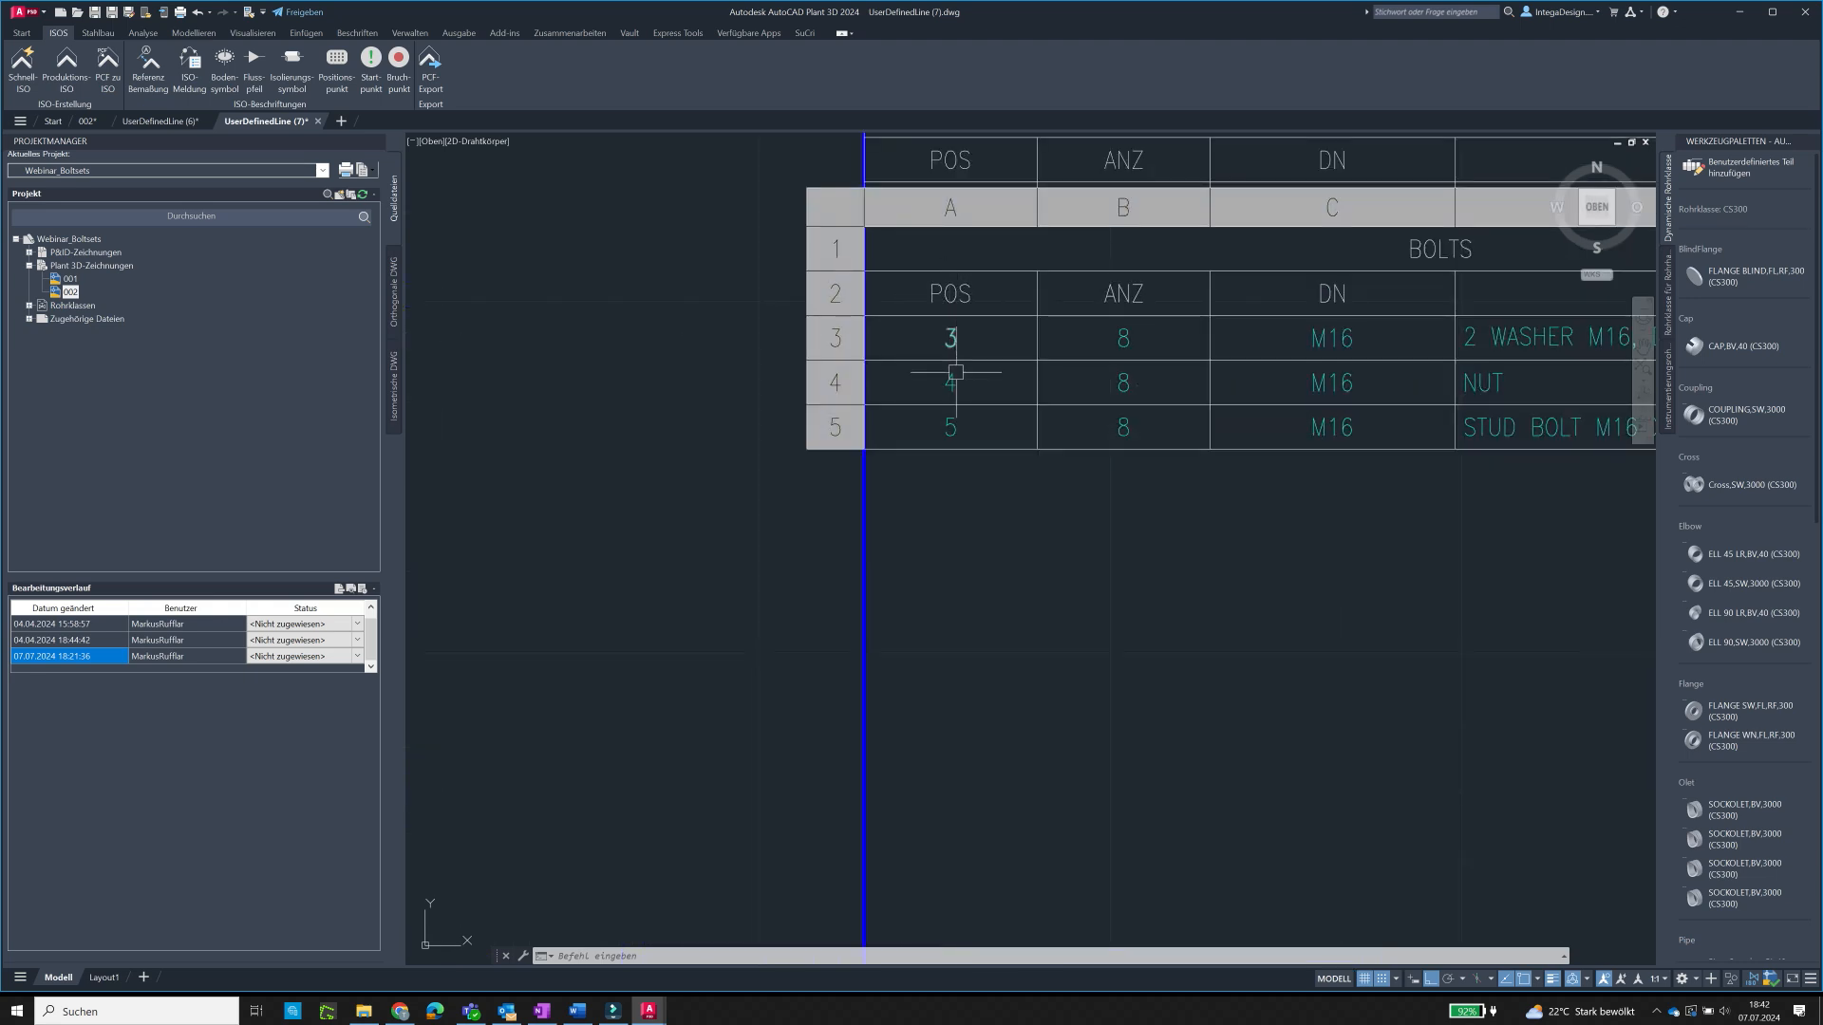
- Compare the flange and bolt position tags at the flange joint with the parts list in the isometric
scroll(1086, 529, down, 4)
middle_drag(634, 805, 1066, 575)
scroll(930, 608, up, 4)
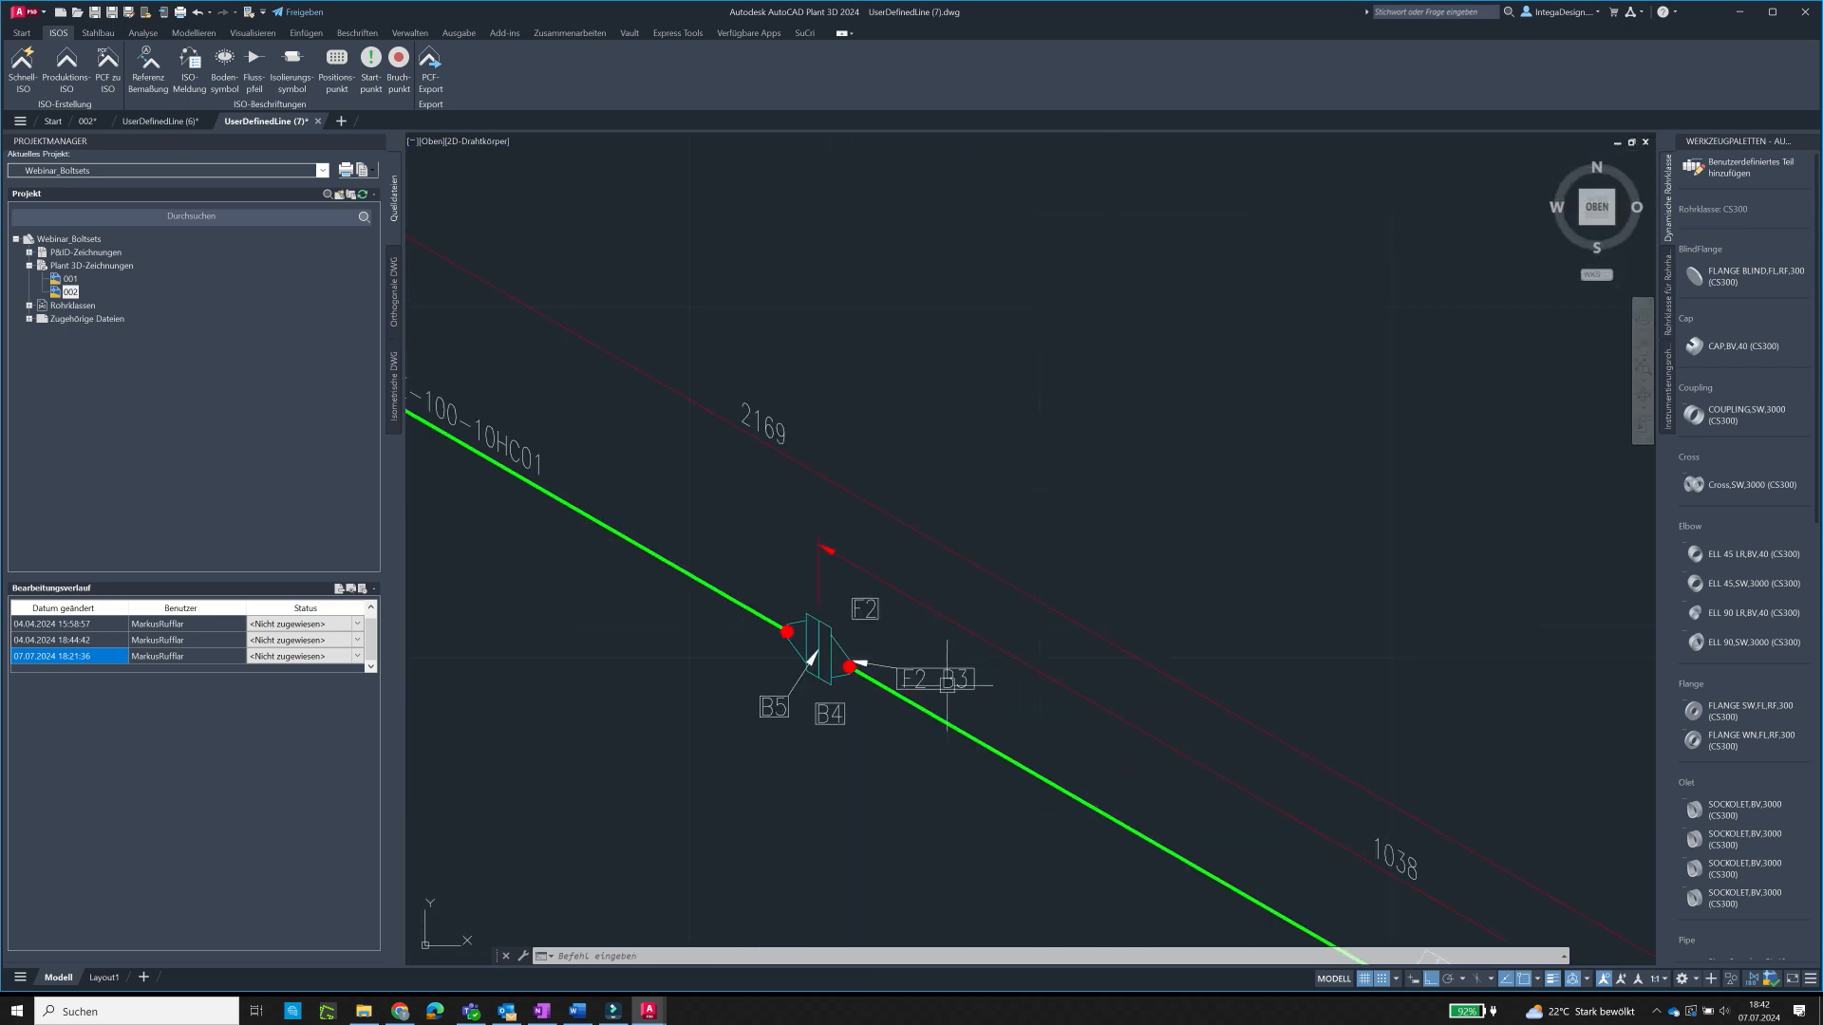
scroll(776, 770, up, 4)
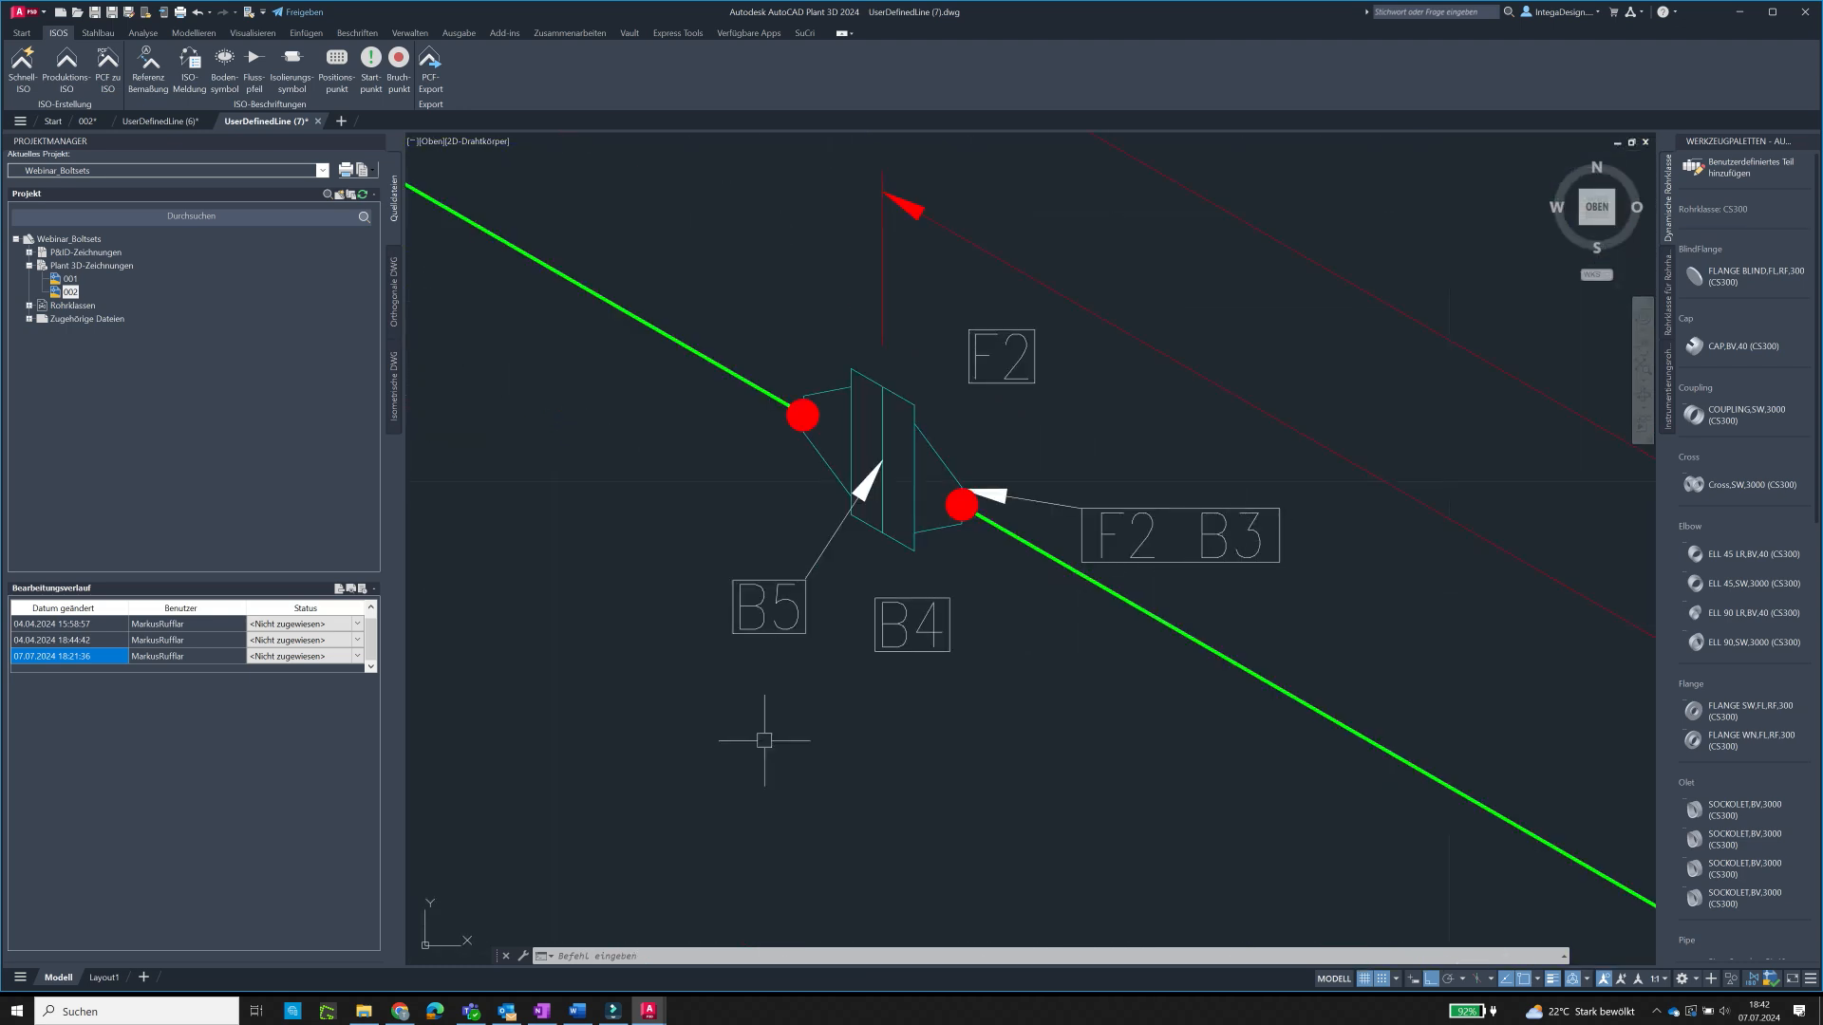
scroll(883, 684, down, 5)
middle_drag(1294, 855, 725, 630)
scroll(725, 631, down, 5)
middle_drag(1072, 577, 1079, 766)
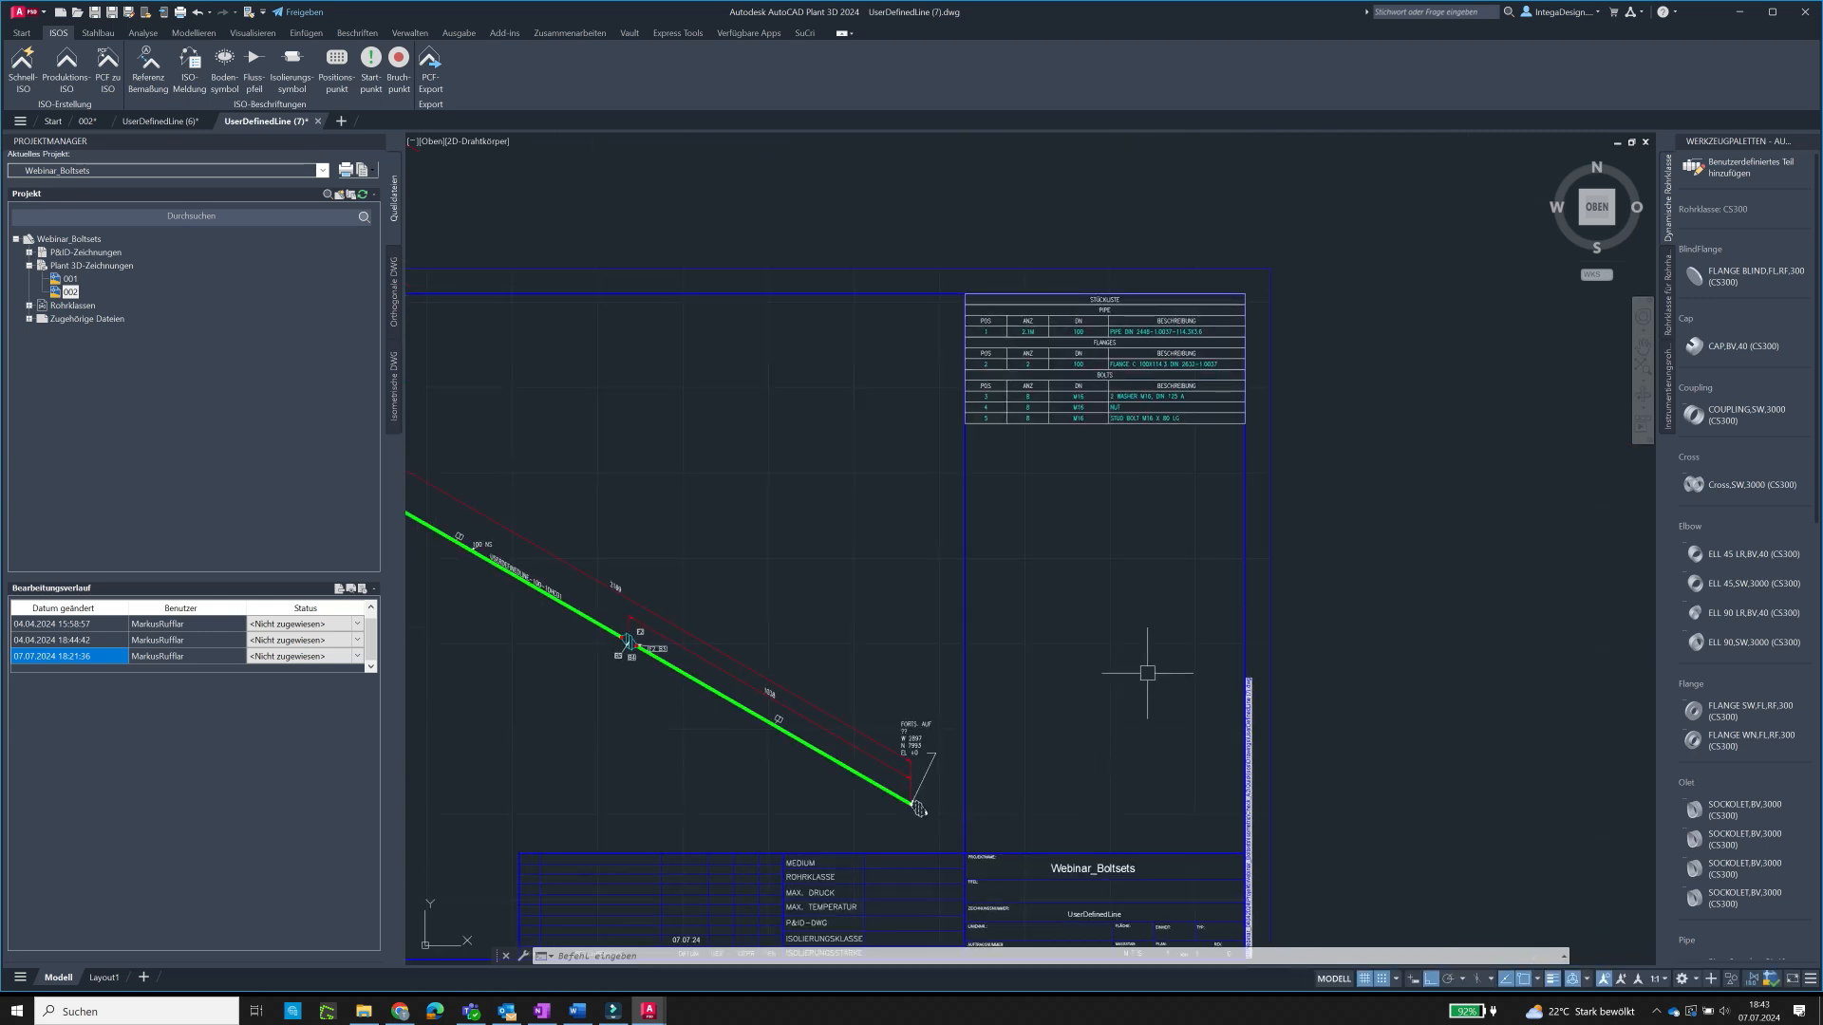